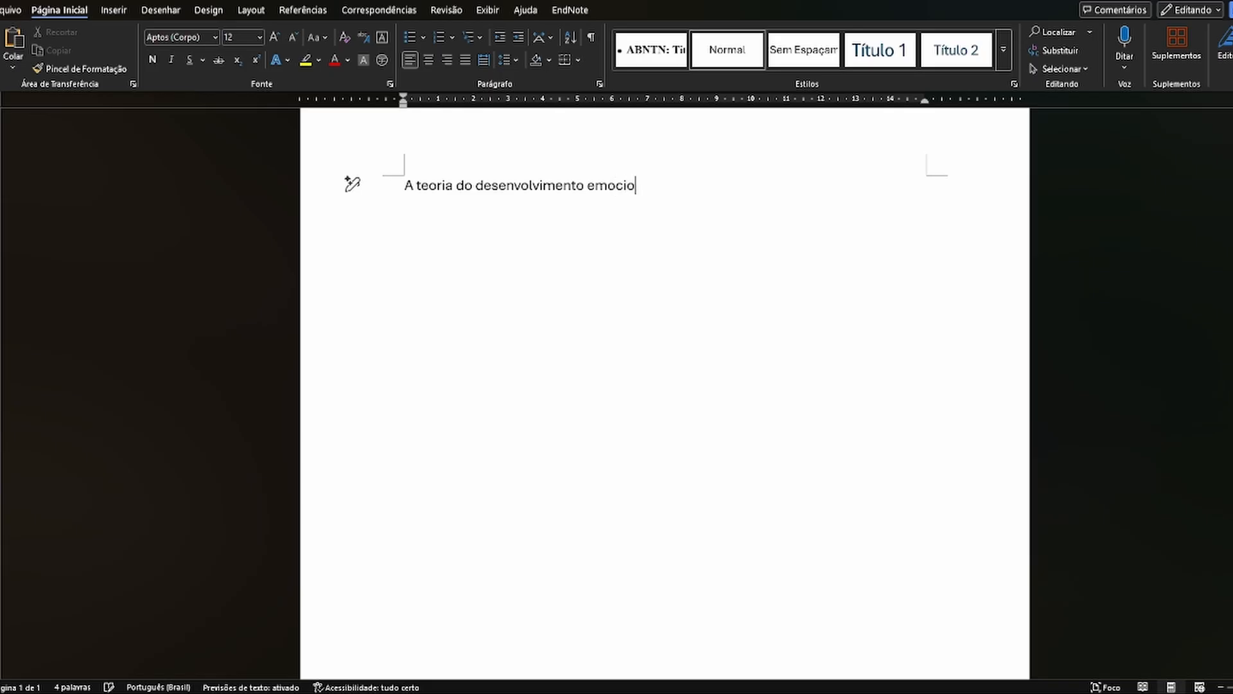
Step: Complete the opening sentence so it reads "A teoria do desenvolvimento emocional (Winnicott, 2023, p. X), trata de..."
type("inno")
key("BackSpace")
type("icott, 2023")
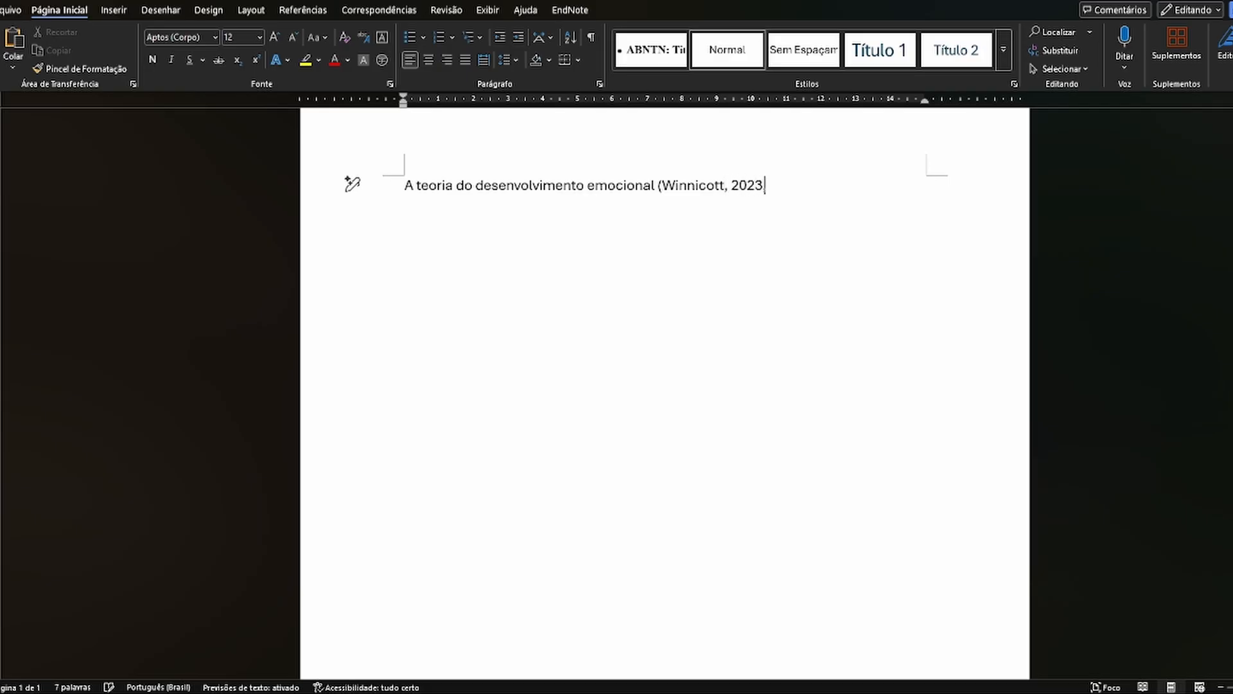
type(", p. X) n")
key("BackSpace")
key("BackSpace")
type(", ")
type("de")
key("BackSpace")
key("BackSpace")
type("trad")
key("BackSpace")
type("ta de...")
Step: Add the heading "Referências" below the opening sentence, leaving a blank line between them
left_click(533, 272)
key("Return")
key("Return")
type("R")
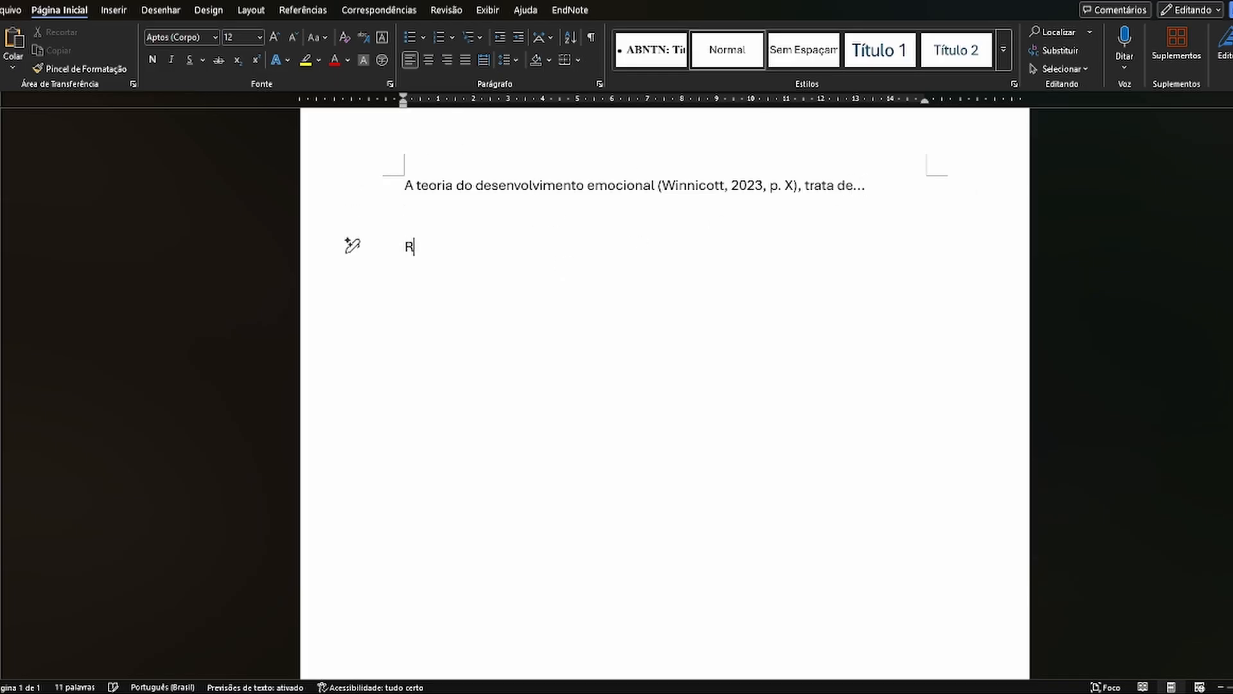
type("efer")
key("BackSpace")
type("rências")
Step: Enter the manual reference entry "WINNICOTT, D.W." directly under the Referências heading
key("Return")
key("Return")
key("BackSpace")
type("Win")
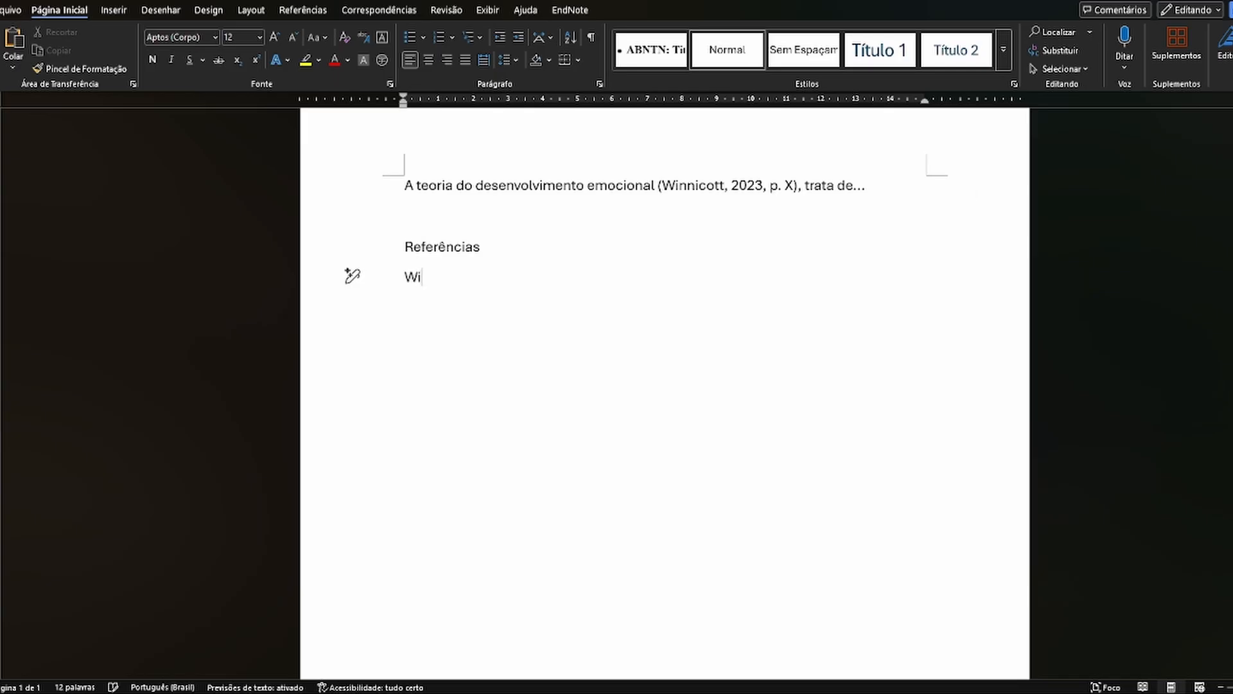
key("BackSpace")
key("BackSpace")
type("INNICOTT, D.W.")
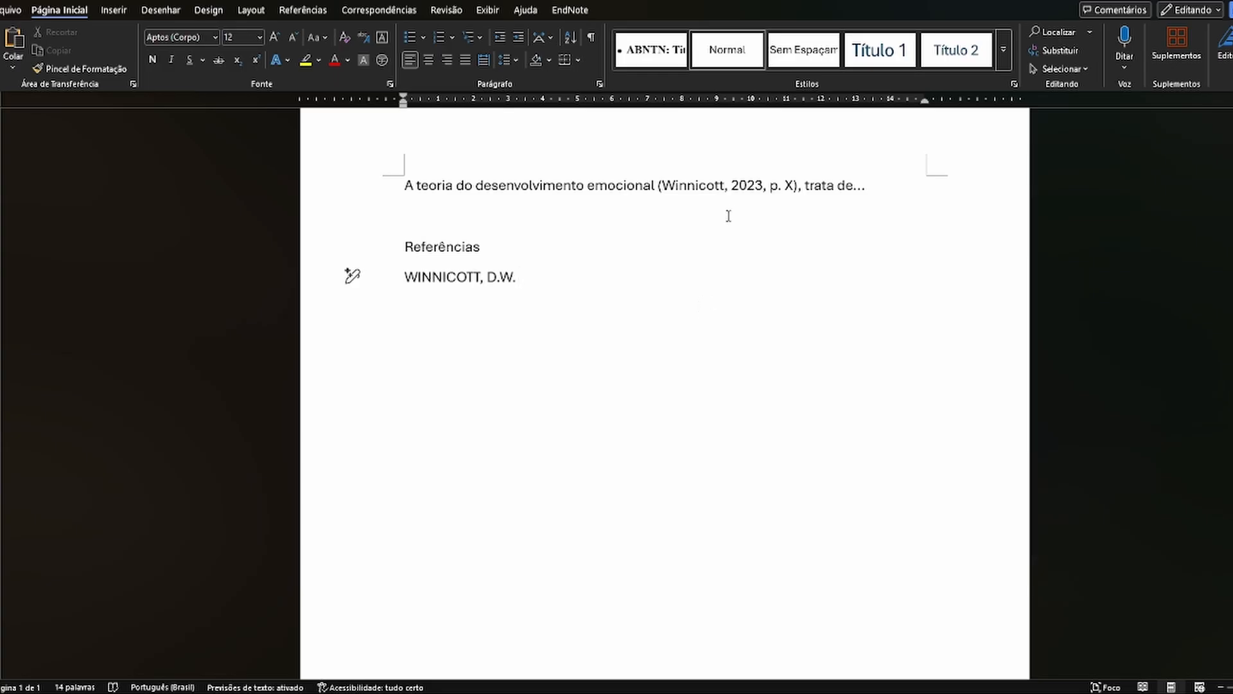
Step: Change the author name in the opening sentence's citation to uppercase
left_click_drag(730, 190, 662, 188)
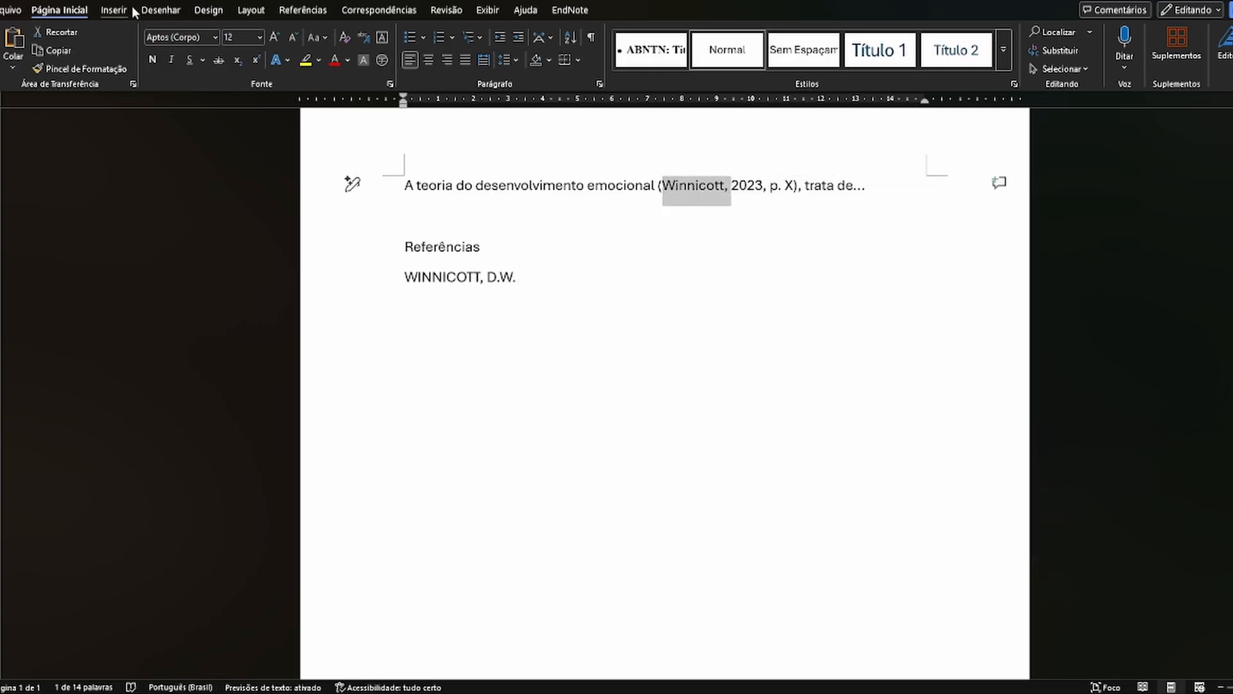
left_click(318, 38)
left_click(358, 95)
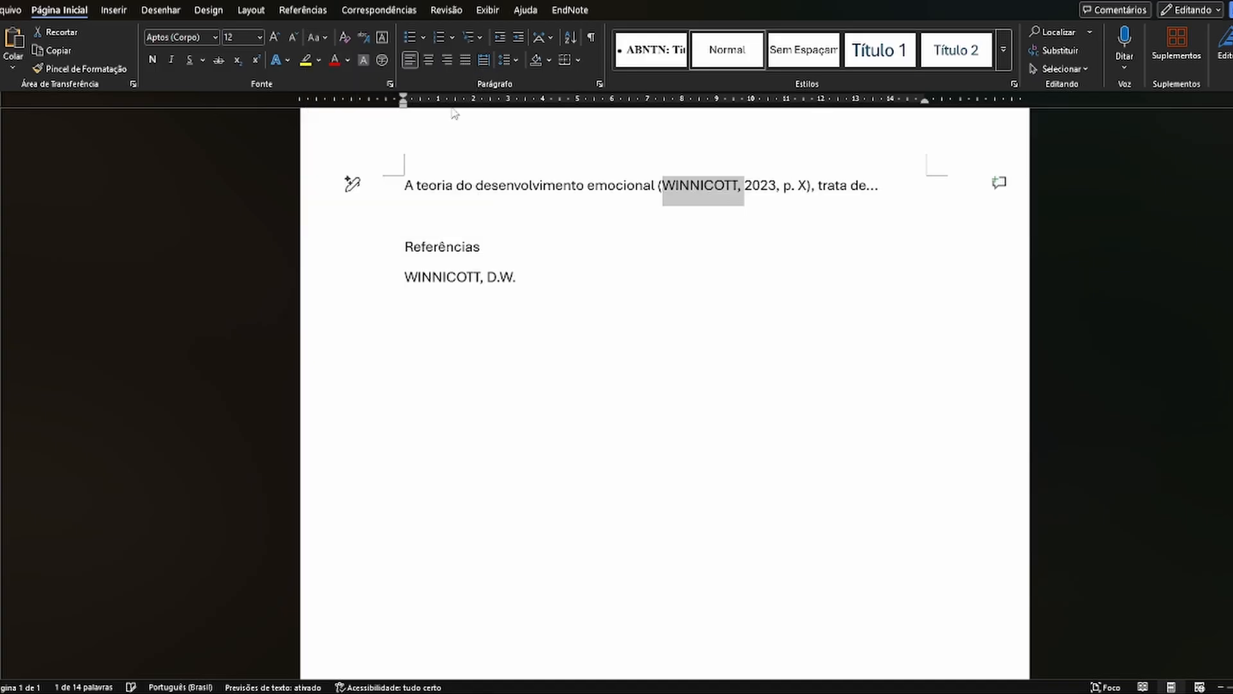
Step: Add a separator line "XXX" after a blank line below the reference entry, with empty lines following it
left_click(752, 326)
key("Return")
key("Return")
type("XXX")
key("Return")
key("Return")
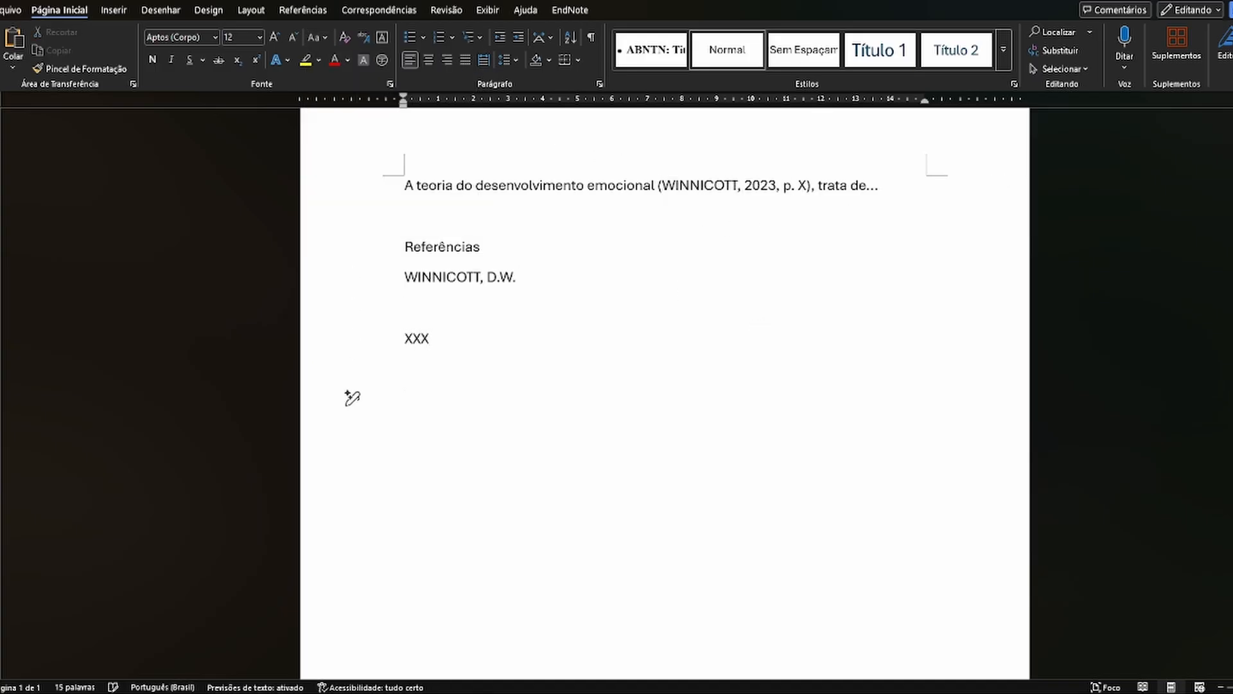
Step: Copy the phrase "A teoria do desenvolvimento emocional" from the opening sentence to the line below XXX
left_click_drag(406, 193, 657, 193)
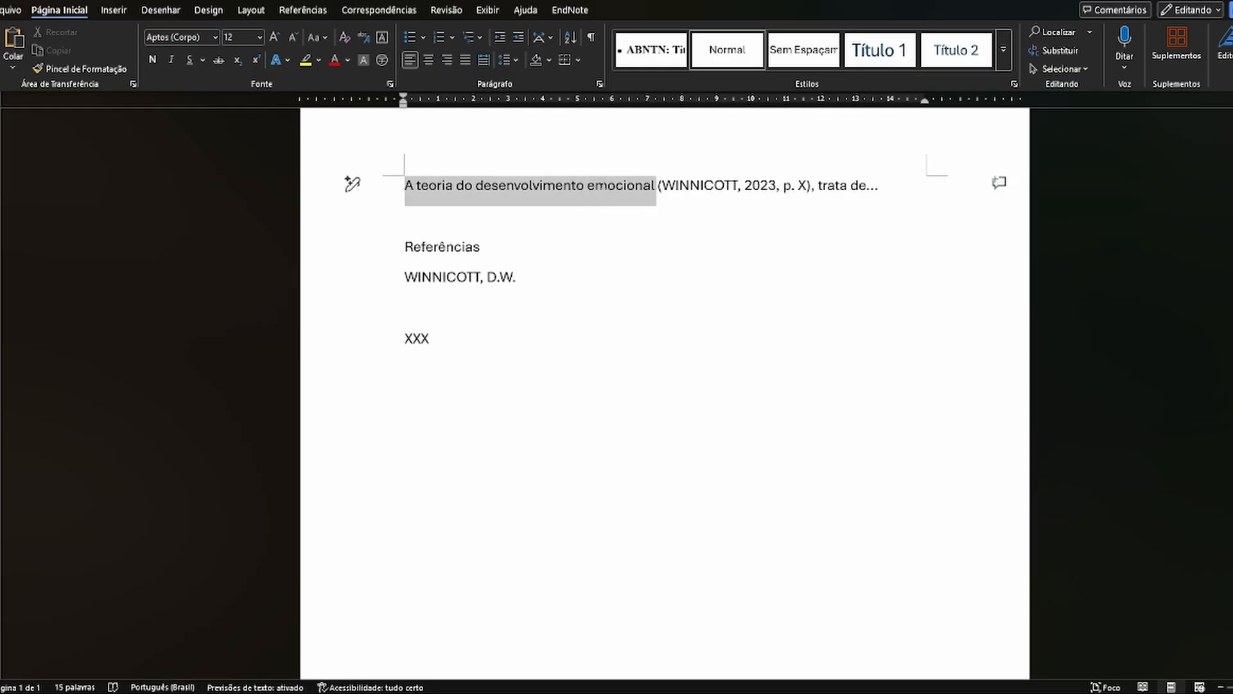
key("ctrl+c")
left_click(413, 372)
key("ctrl+v")
left_click(478, 340)
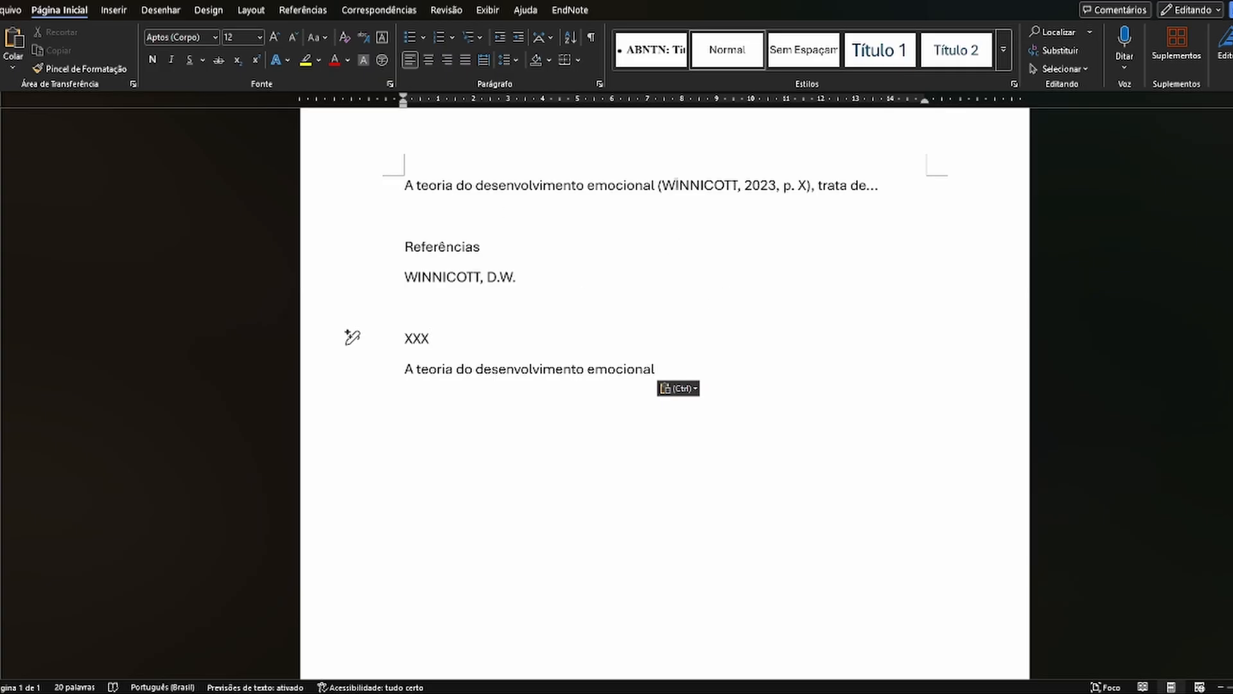
Step: Start an EndNote citation after the copied phrase, search for WINNICOTT, and select the 2023 reference "Família e maturidade emocional"
left_click(680, 375)
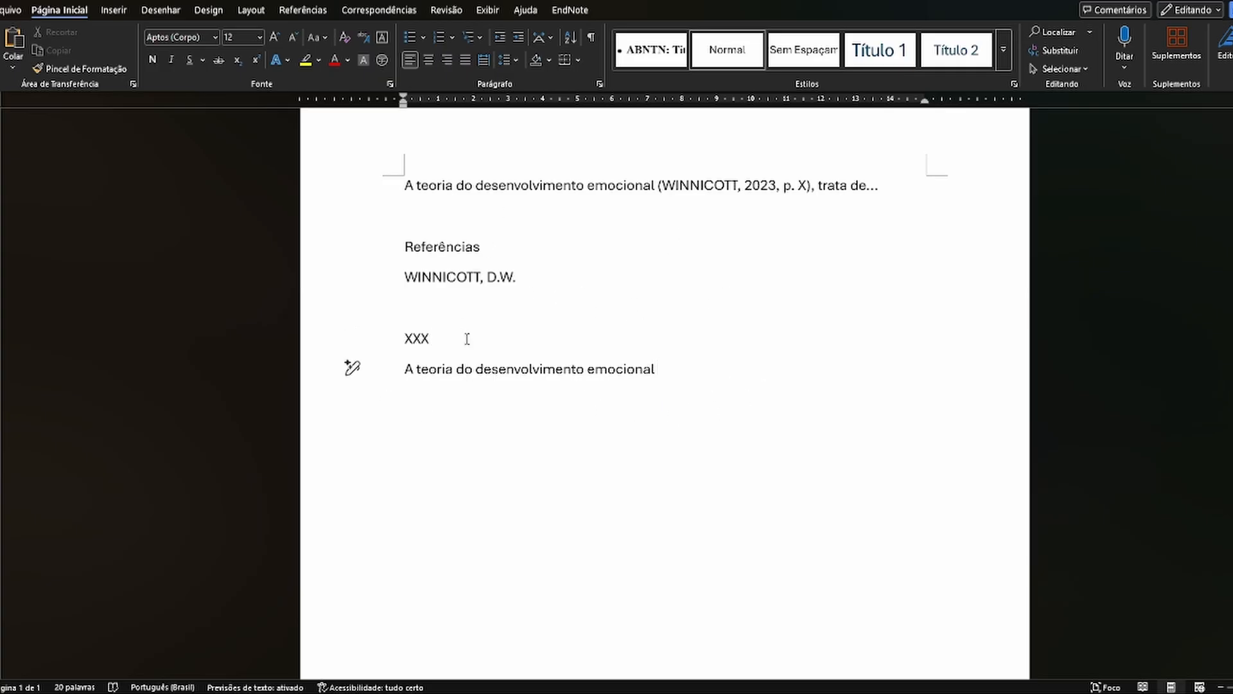
left_click(578, 13)
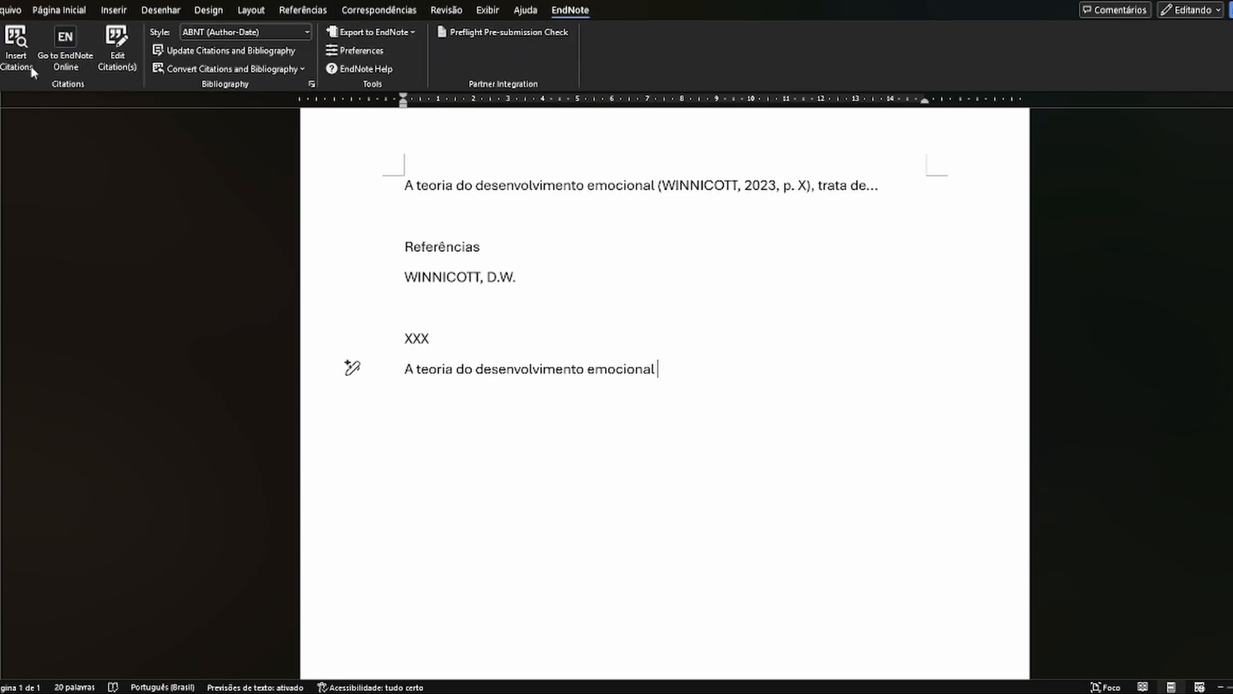
left_click(27, 50)
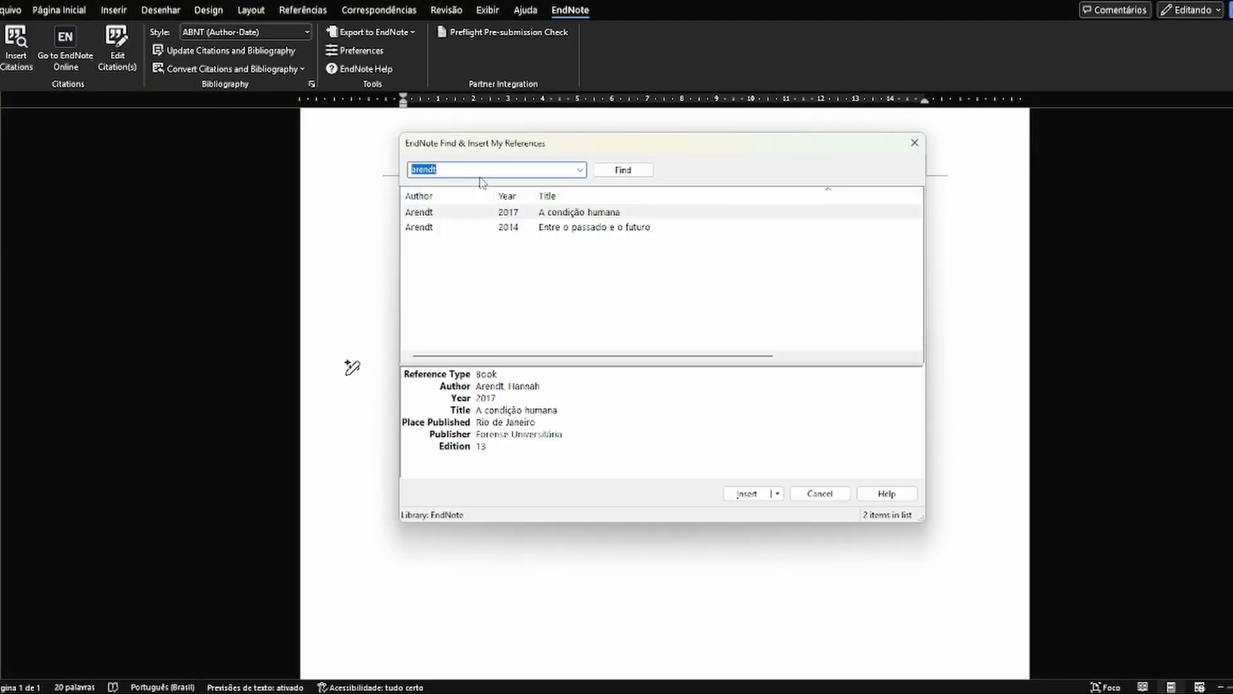
left_click(580, 170)
left_click(581, 171)
type("WINNICOTT")
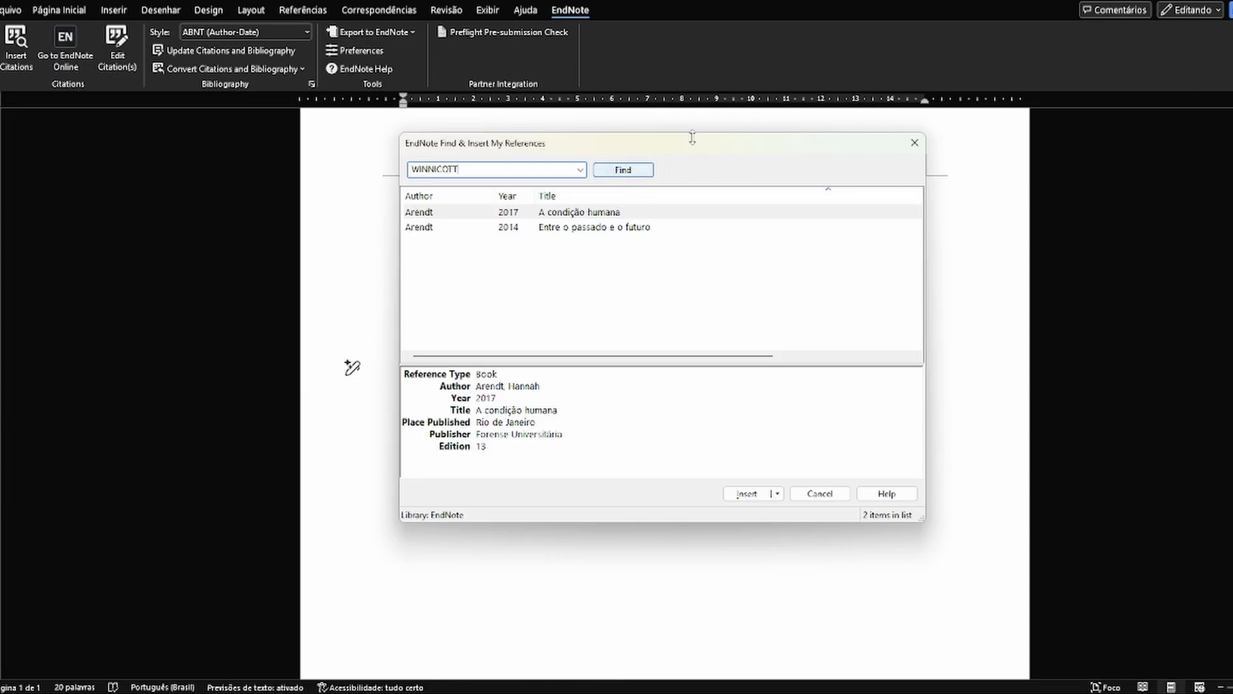
left_click(644, 172)
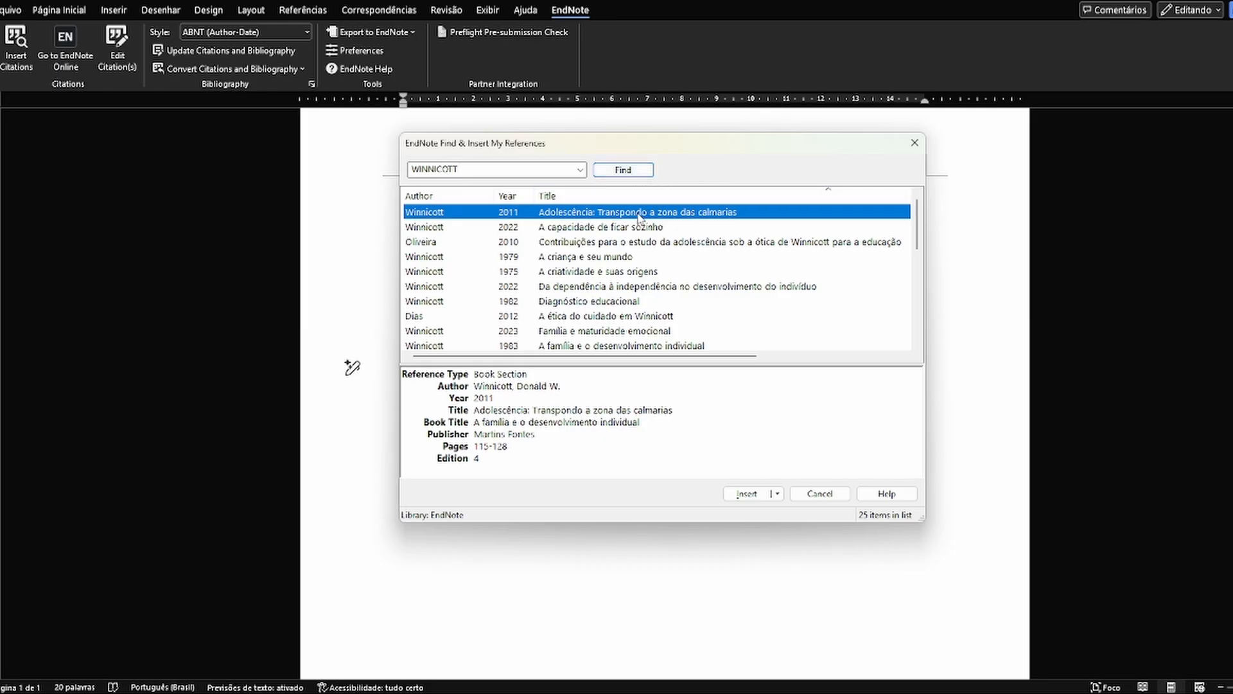
scroll(642, 215, "down", 1)
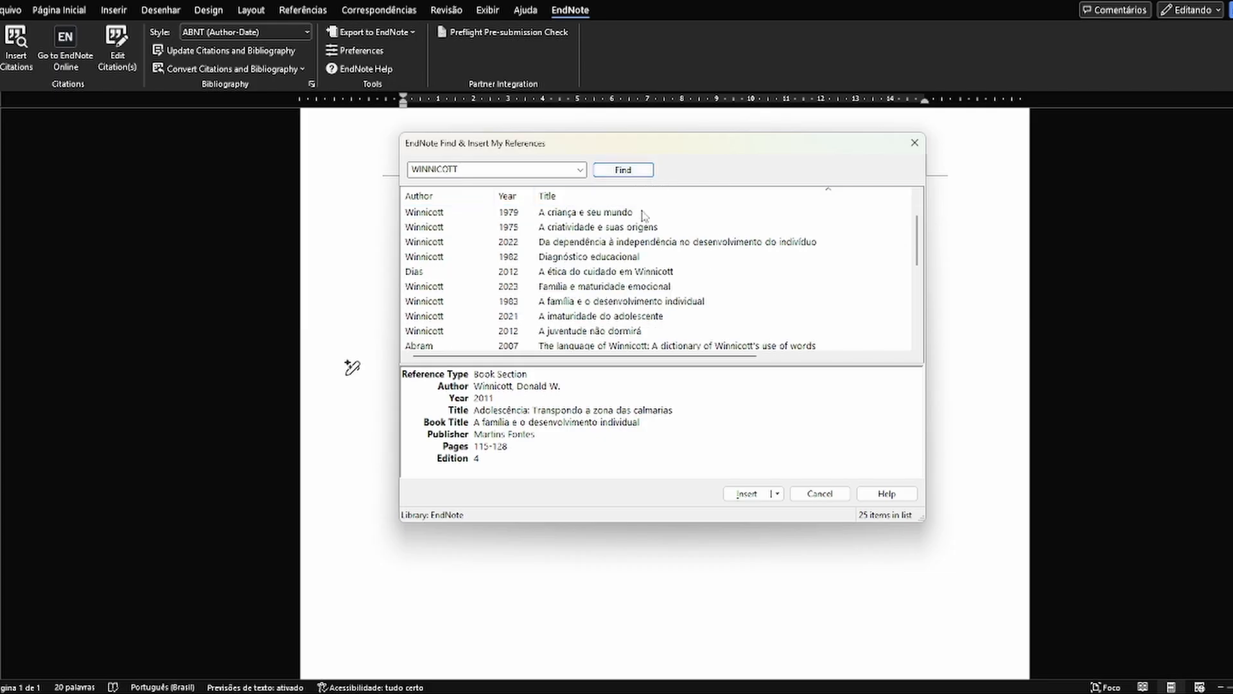
left_click(610, 288)
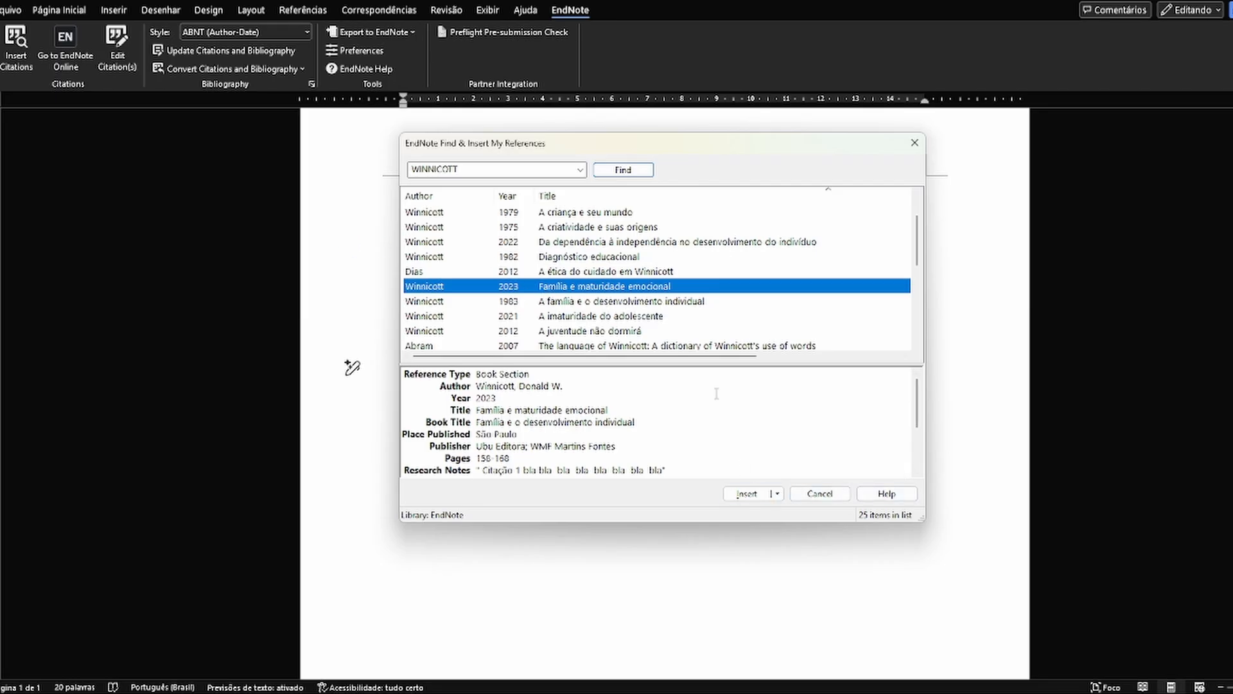
Step: Examine the selected reference's details and the quotations with page numbers stored in its research notes
scroll(571, 399, "down", 3)
scroll(578, 400, "up", 3)
scroll(575, 408, "down", 1)
scroll(526, 424, "down", 2)
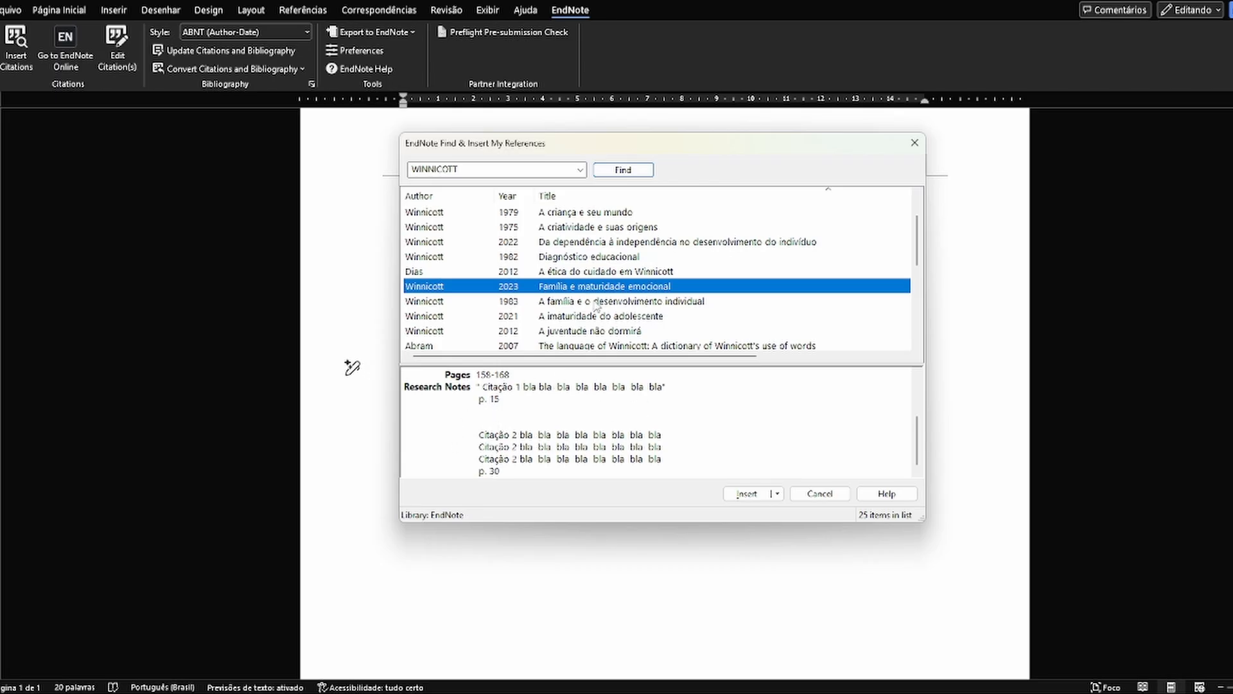
left_click_drag(480, 422, 481, 386)
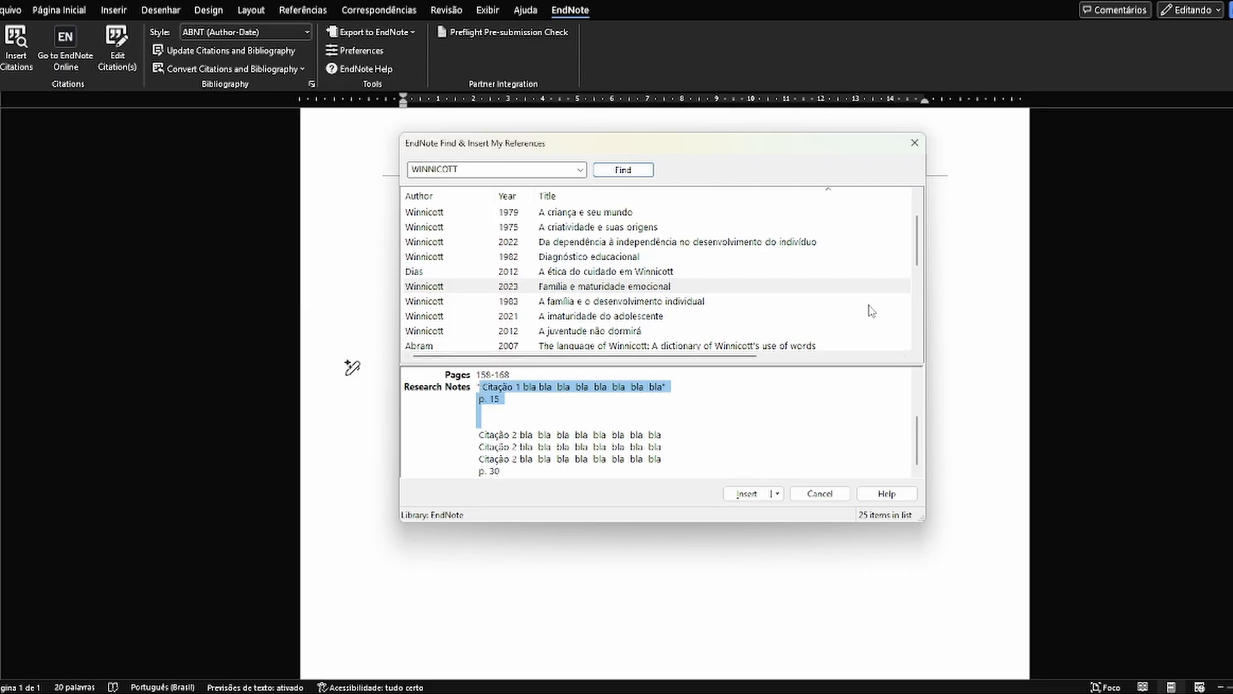
left_click(514, 398)
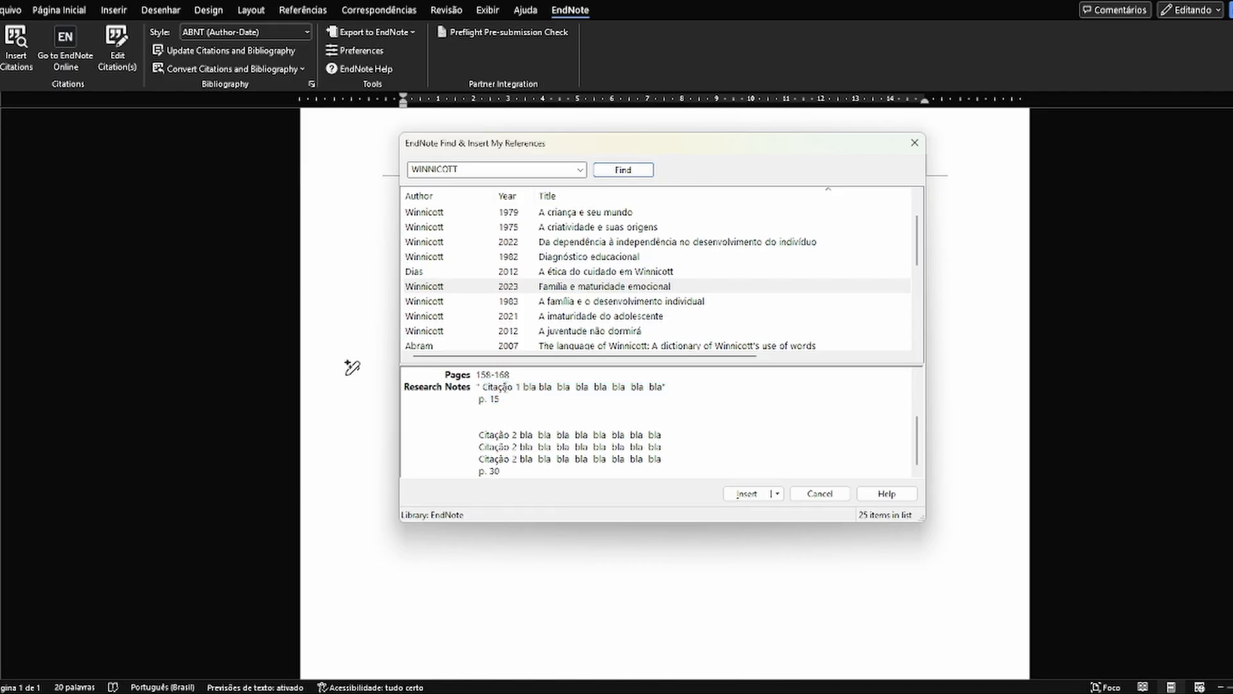
left_click_drag(505, 411, 476, 386)
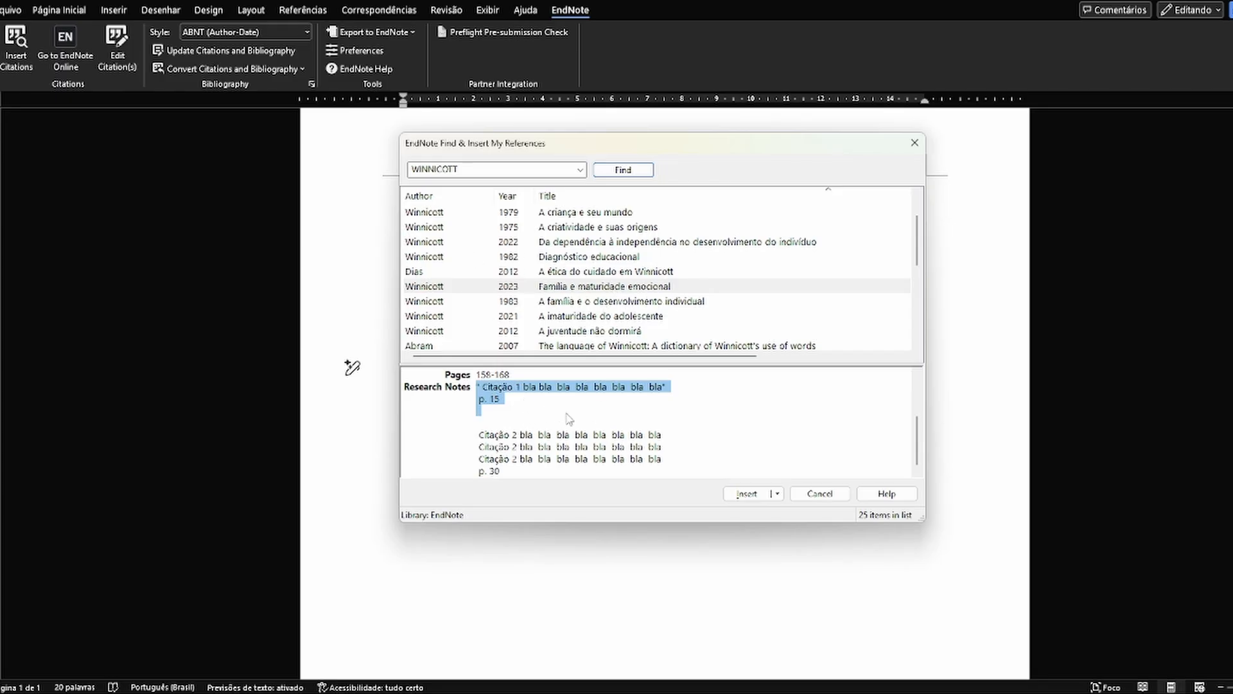
Step: Insert the Winnicott 2023 reference "Família e maturidade emocional" as the citation after the copied phrase
scroll(572, 421, "up", 3)
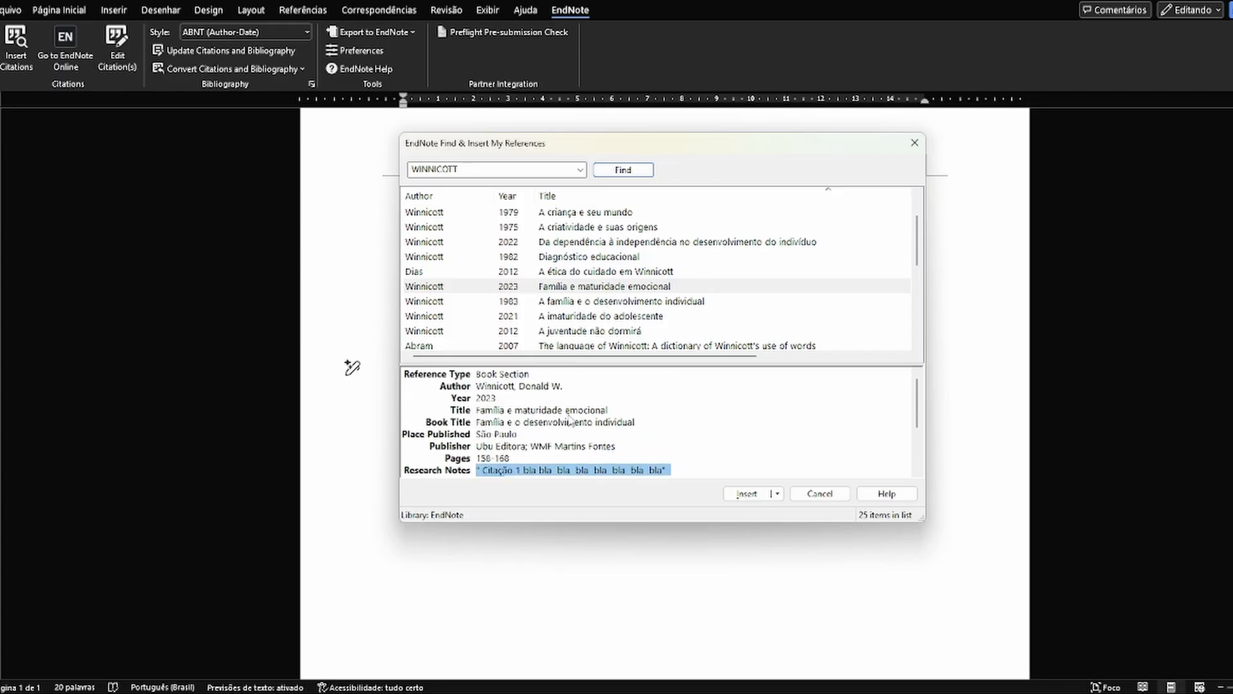
left_click(554, 289)
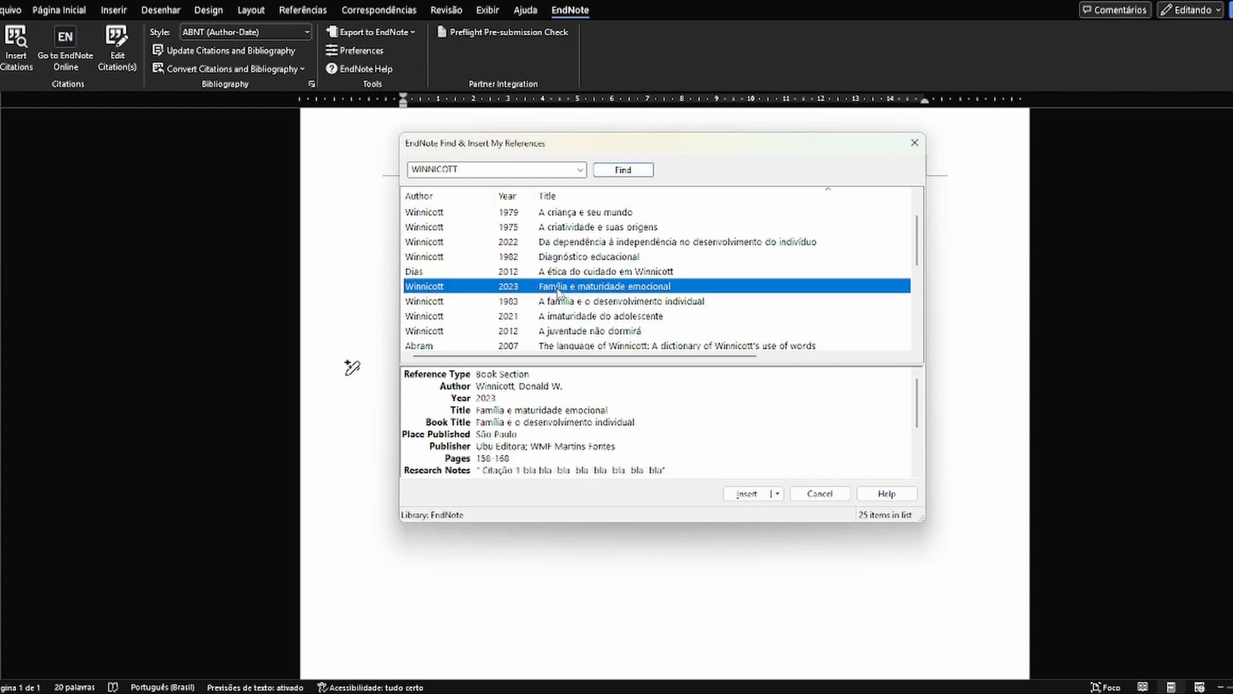
left_click(745, 494)
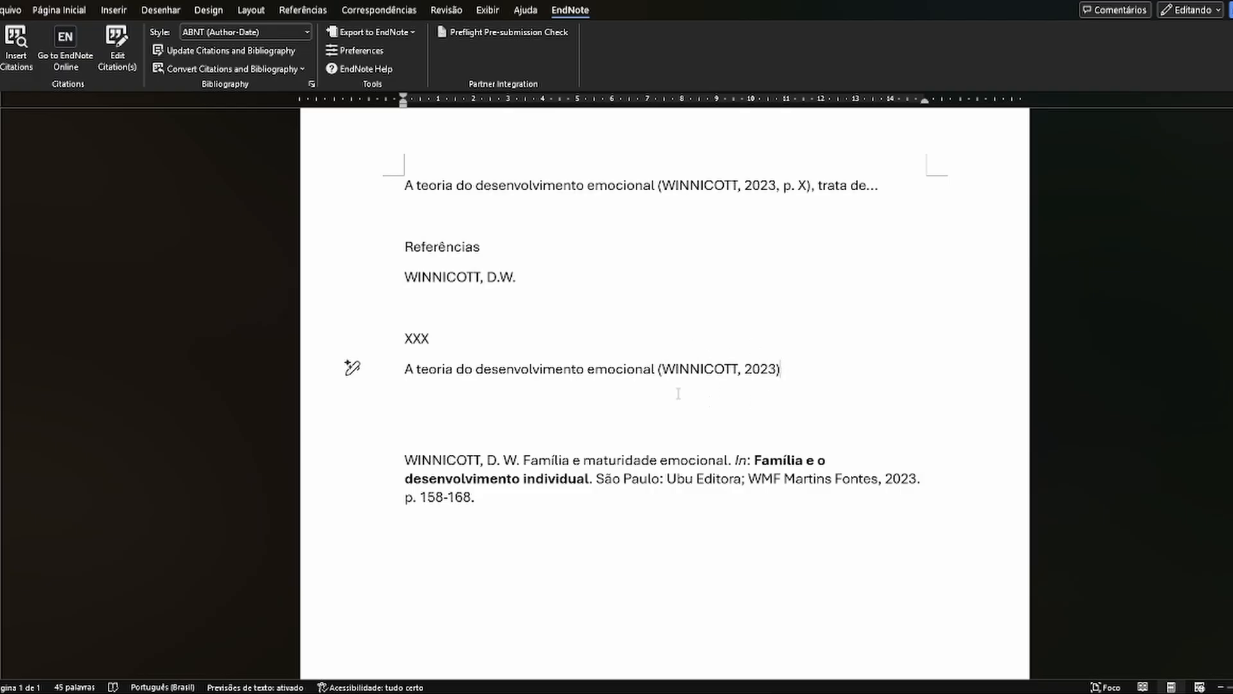
Step: Copy the "Referências" heading to the line directly above the EndNote bibliography
left_click_drag(489, 256, 389, 251)
key("ctrl+c")
left_click(422, 436)
key("ctrl+v")
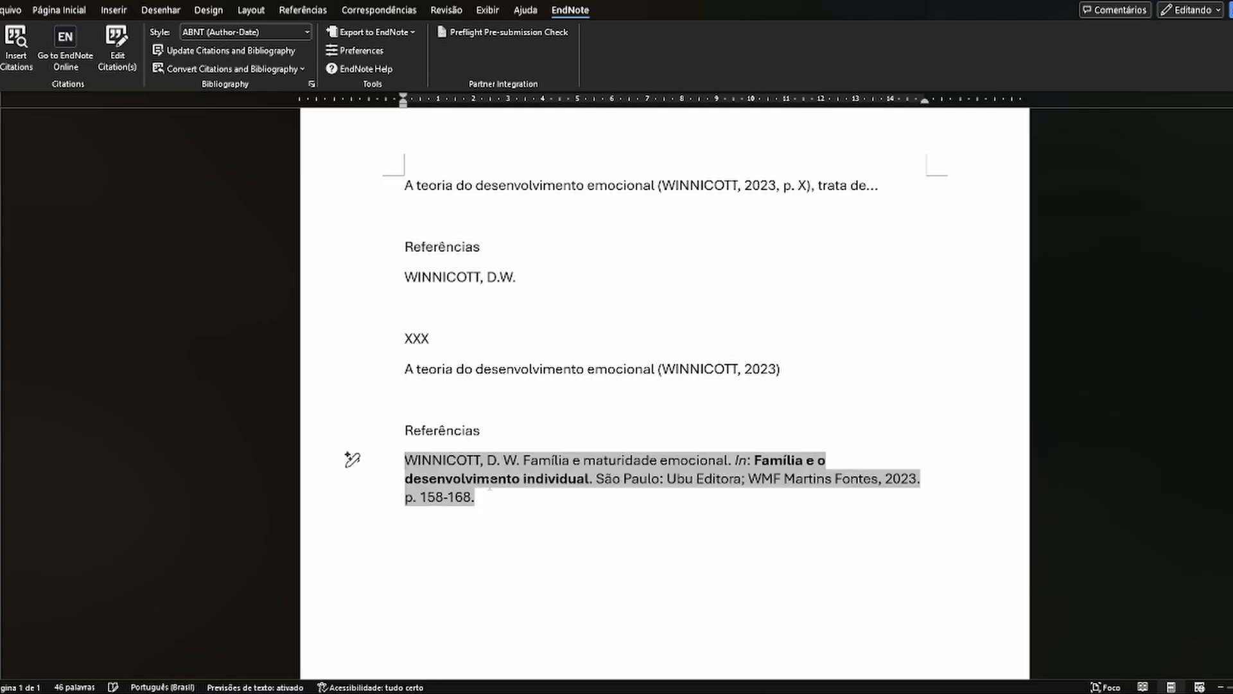
Step: Add the filler text "ASJKNJONJONFJONFNF" after the Winnicott citation and "Jfnejnfejnfekjnf" as a new paragraph below it
left_click(838, 367)
type("ASJKNJONJONFJONFNF")
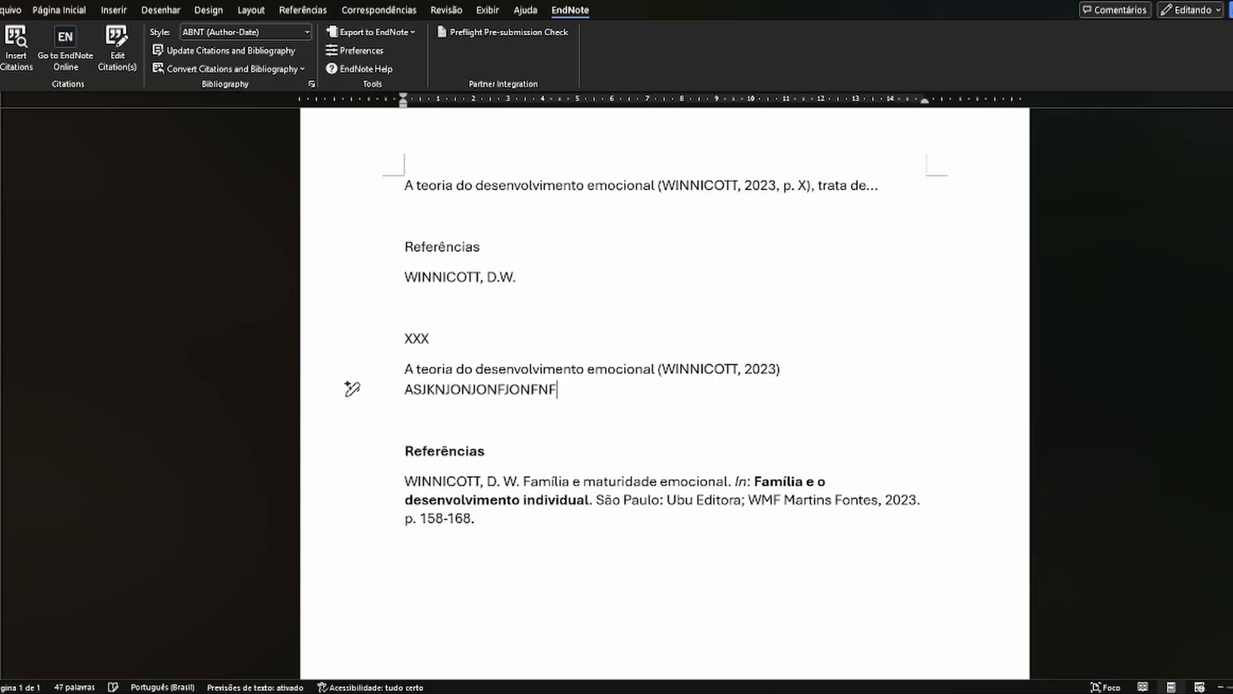
key("Return")
type("Jfnejnfejnfekjnf")
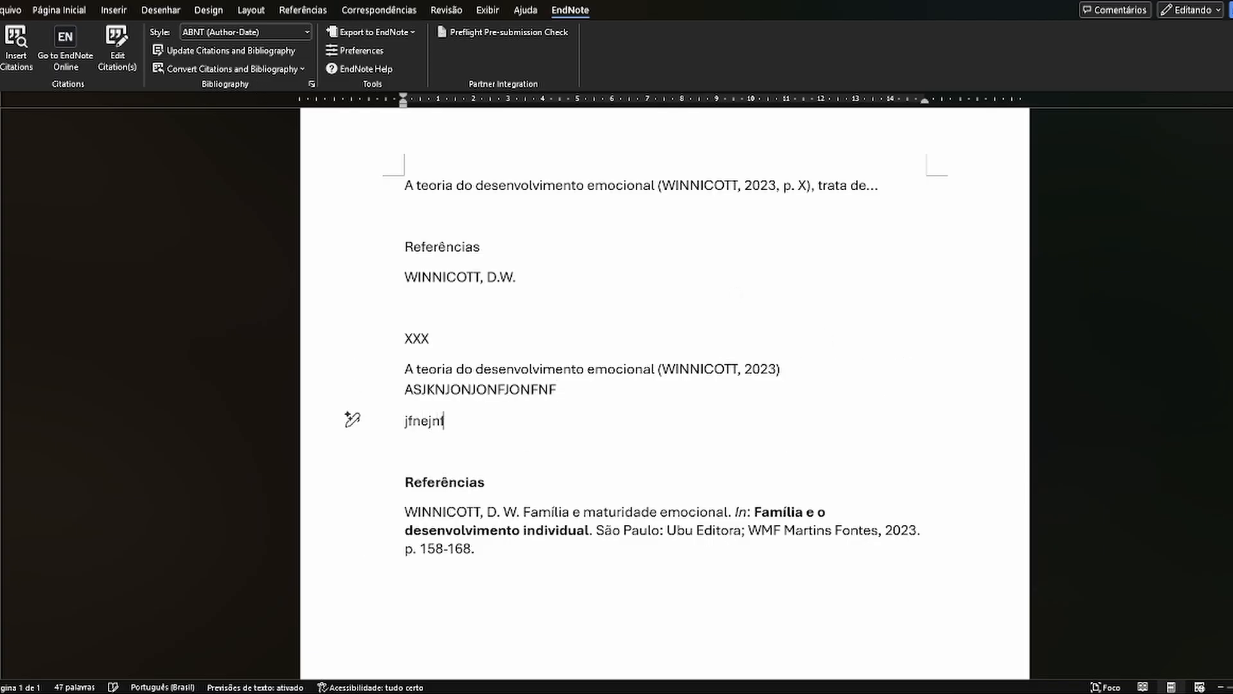
key("Return")
type("Segundo a")
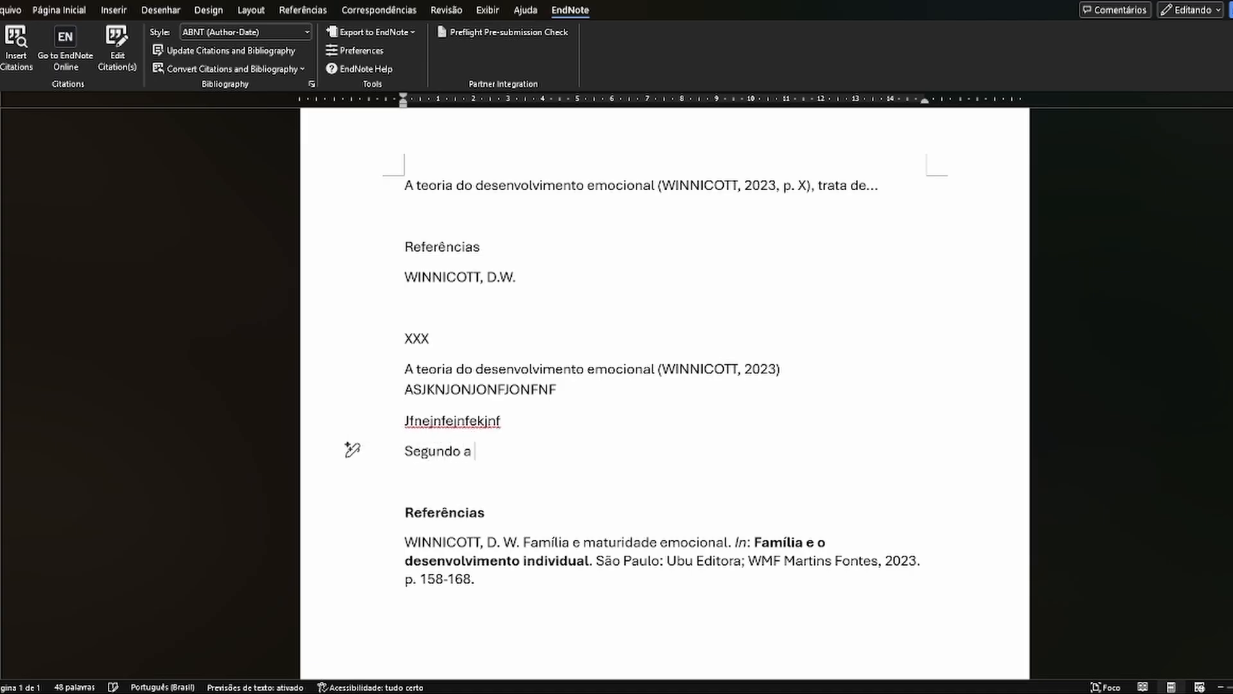
type("rise")
key("BackSpace")
key("BackSpace")
key("BackSpace")
key("BackSpace")
key("BackSpace")
key("BackSpace")
key("BackSpace")
key("BackSpace")
key("BackSpace")
key("BackSpace")
key("BackSpace")
key("BackSpace")
key("BackSpace")
key("BackSpace")
key("BackSpace")
Step: Write the sentence "A crise na educação é uma crise no mundo" below the filler paragraph, without closing punctuation
type("A crise na educação é uma")
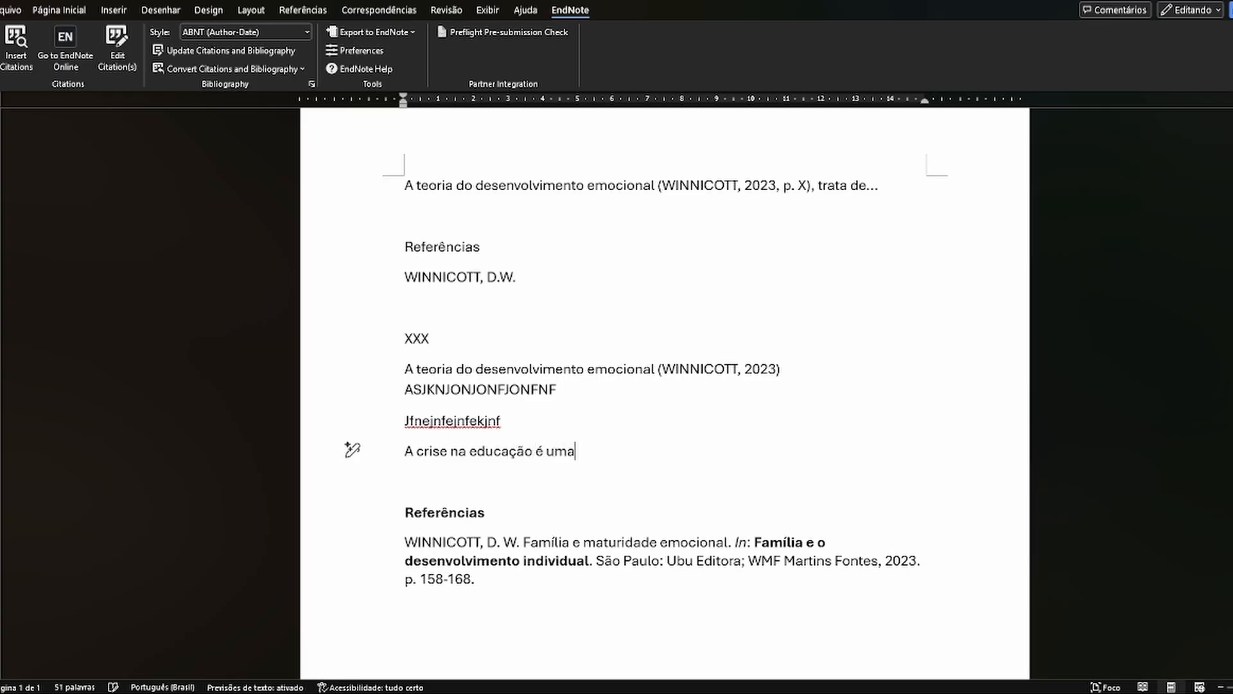
type(" crise no")
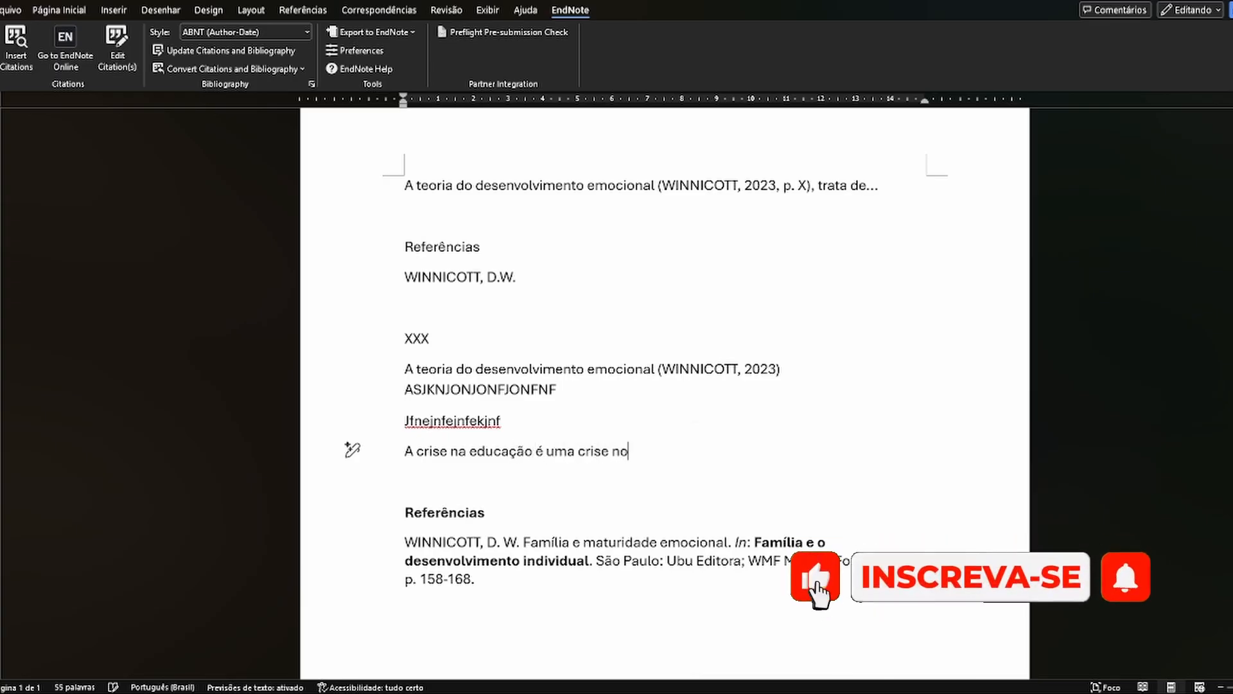
type(" mundo,")
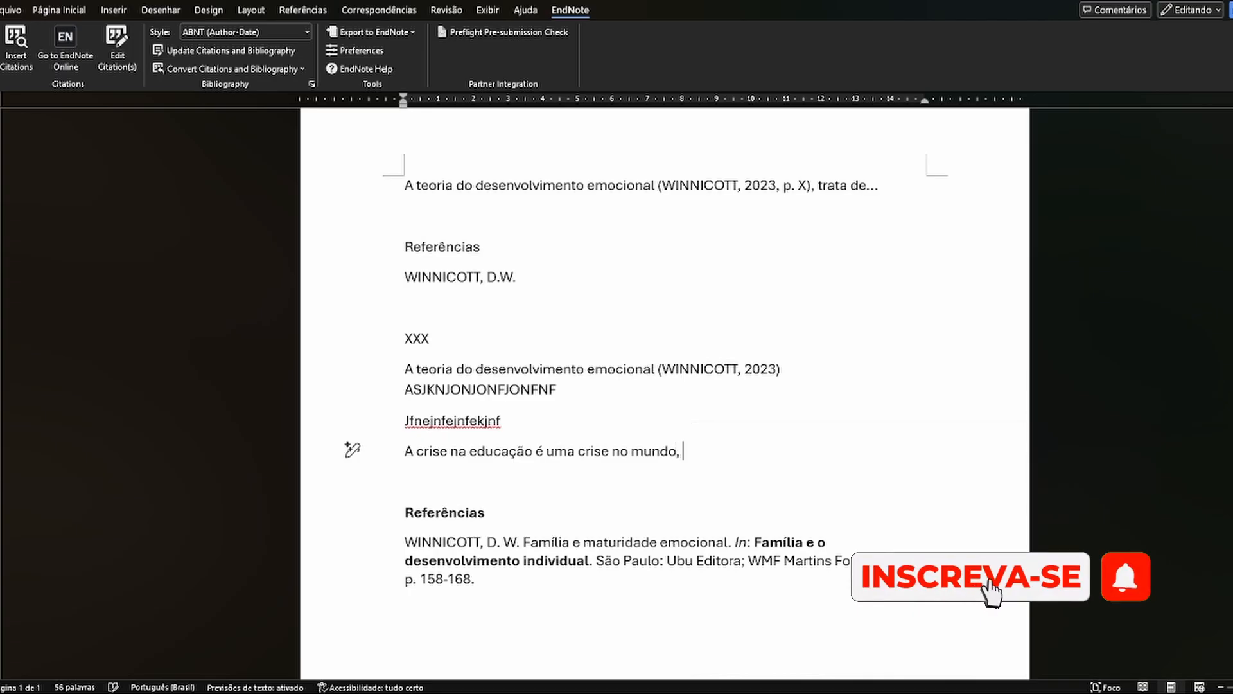
key("BackSpace")
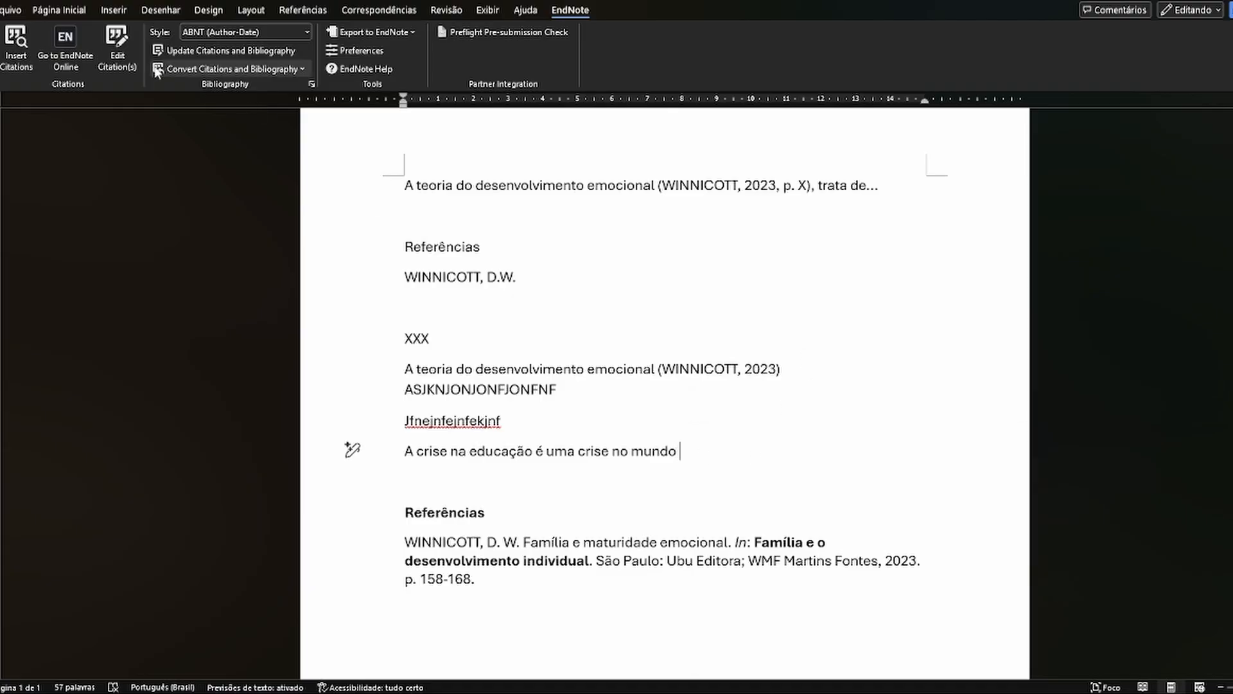
Step: Search the EndNote library for arendt and insert the 2014 reference "Entre o passado e o futuro" as the citation after the new sentence
left_click(16, 45)
type("arendt")
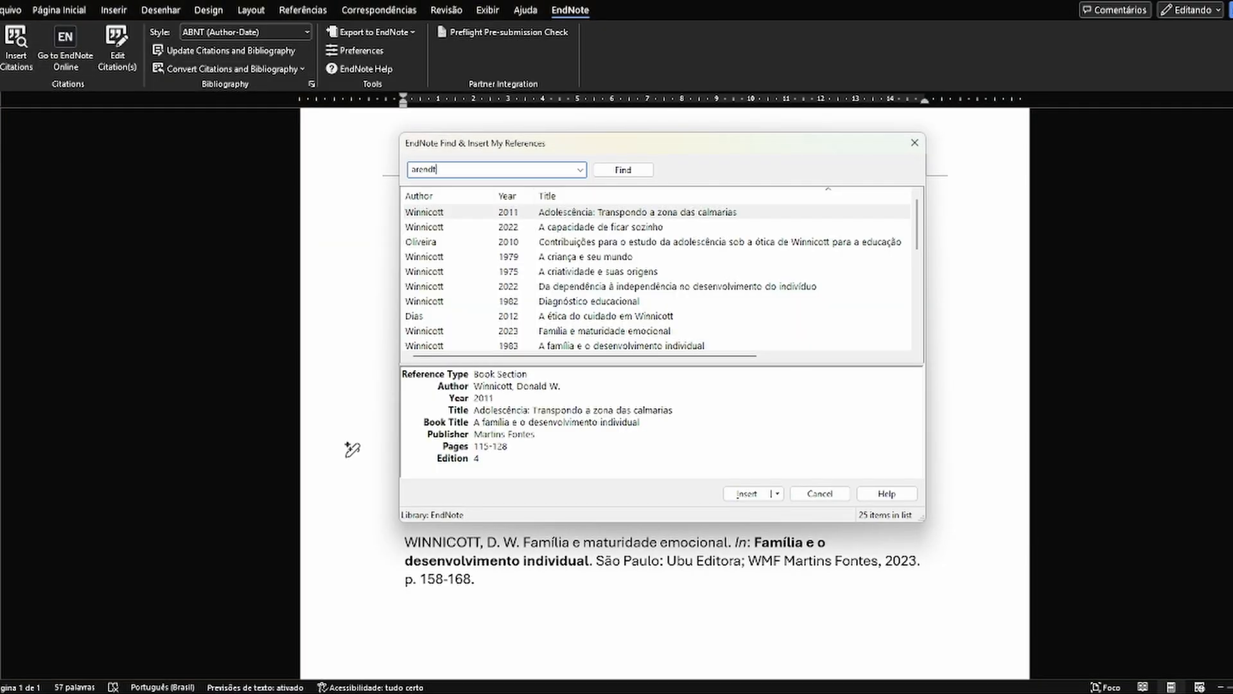
left_click(621, 175)
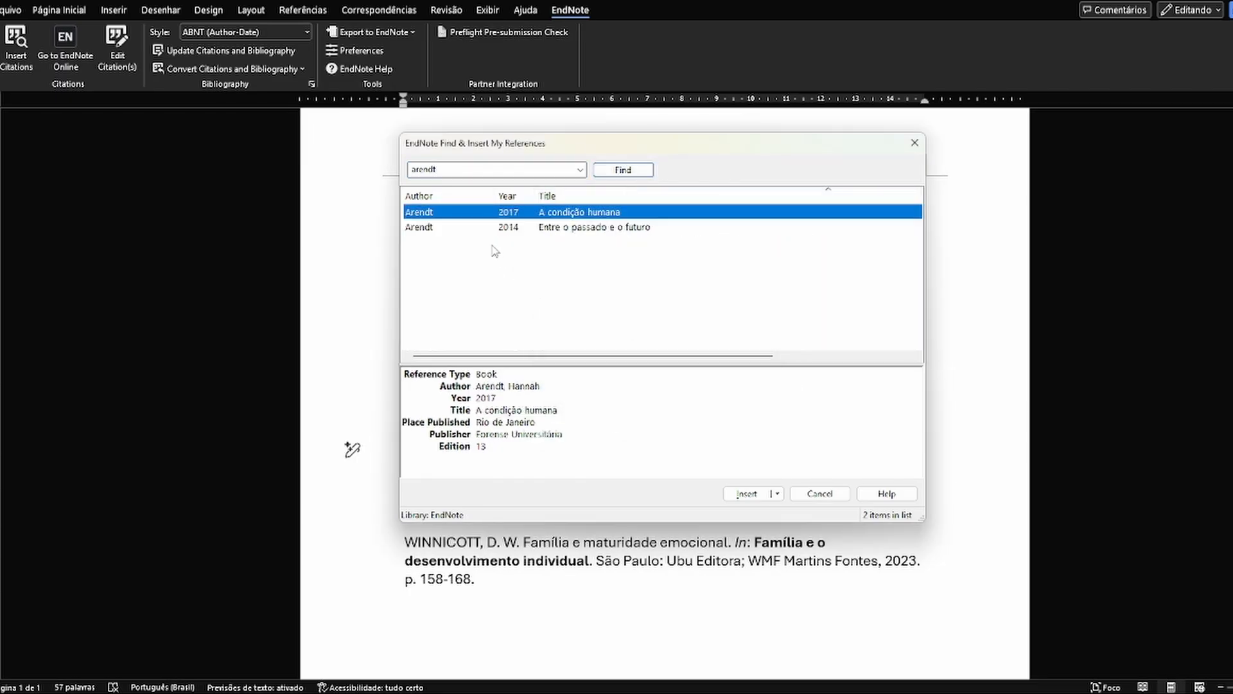
left_click(605, 226)
left_click(746, 494)
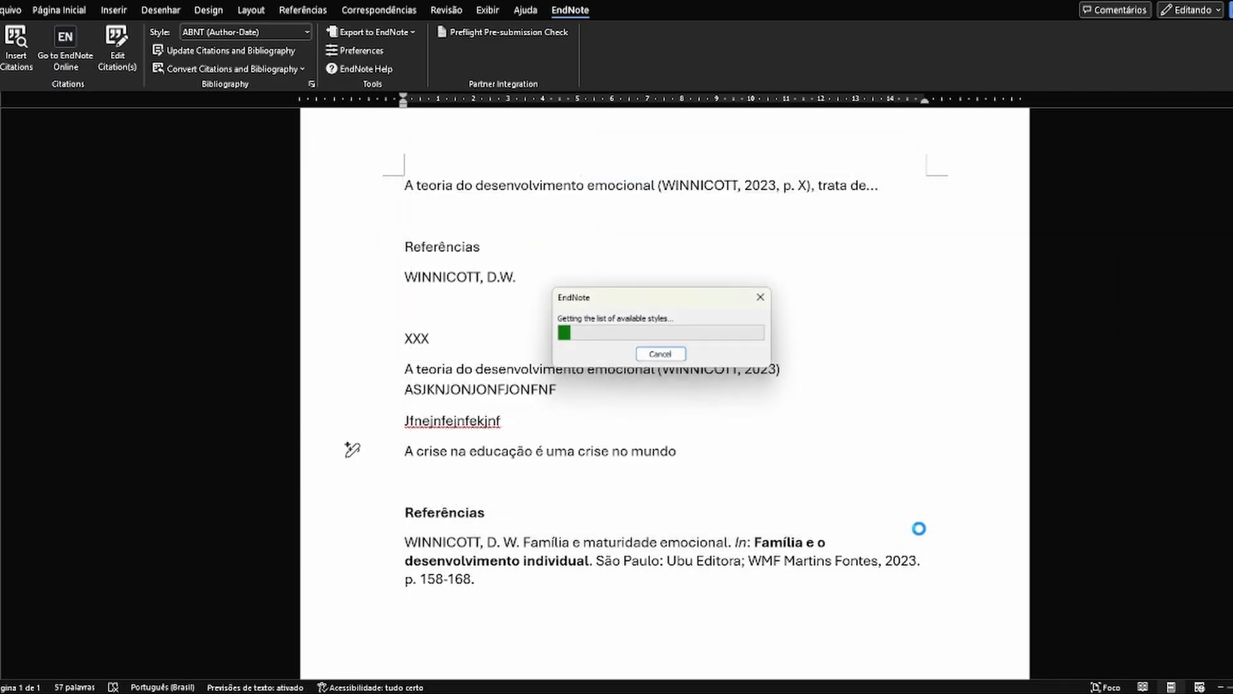
scroll(742, 431, "down", 1)
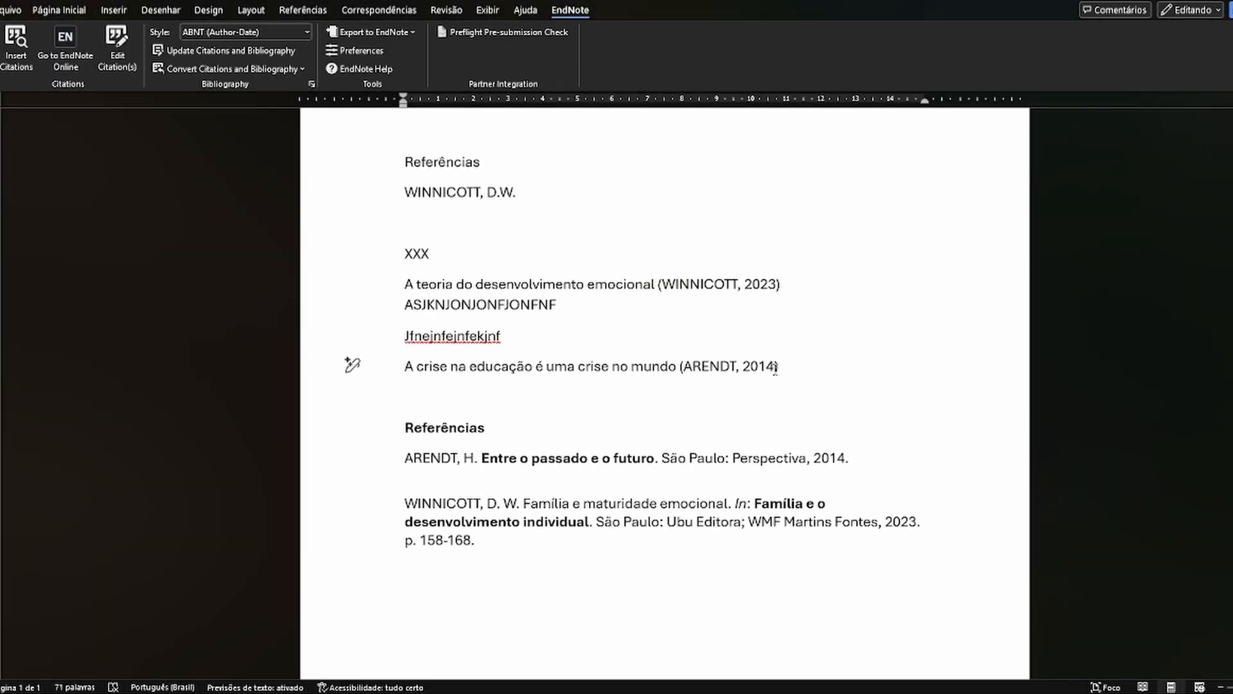
Step: Below the Arendt sentence, write "Podemos dizer que a humanidade hoje está em risco, visto que a lógica do desempenho e concorrência tem tornado"
key("Down")
type("Podemos dizer")
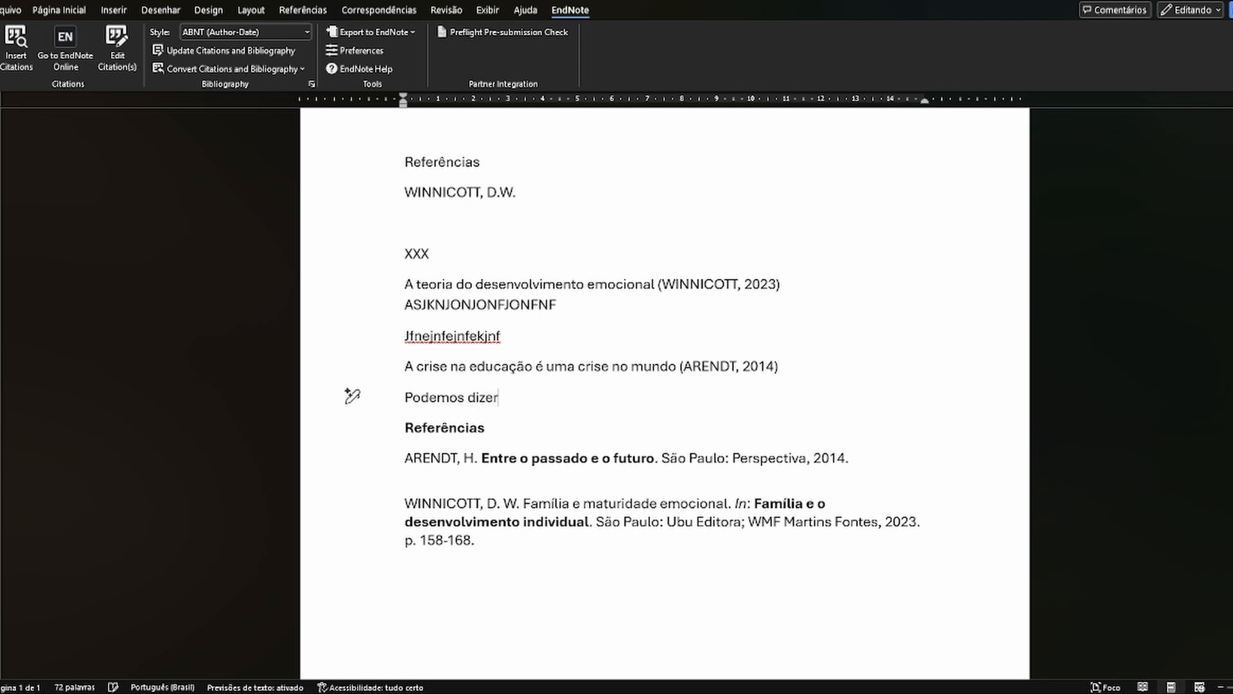
type(" que a humanidade hoje ")
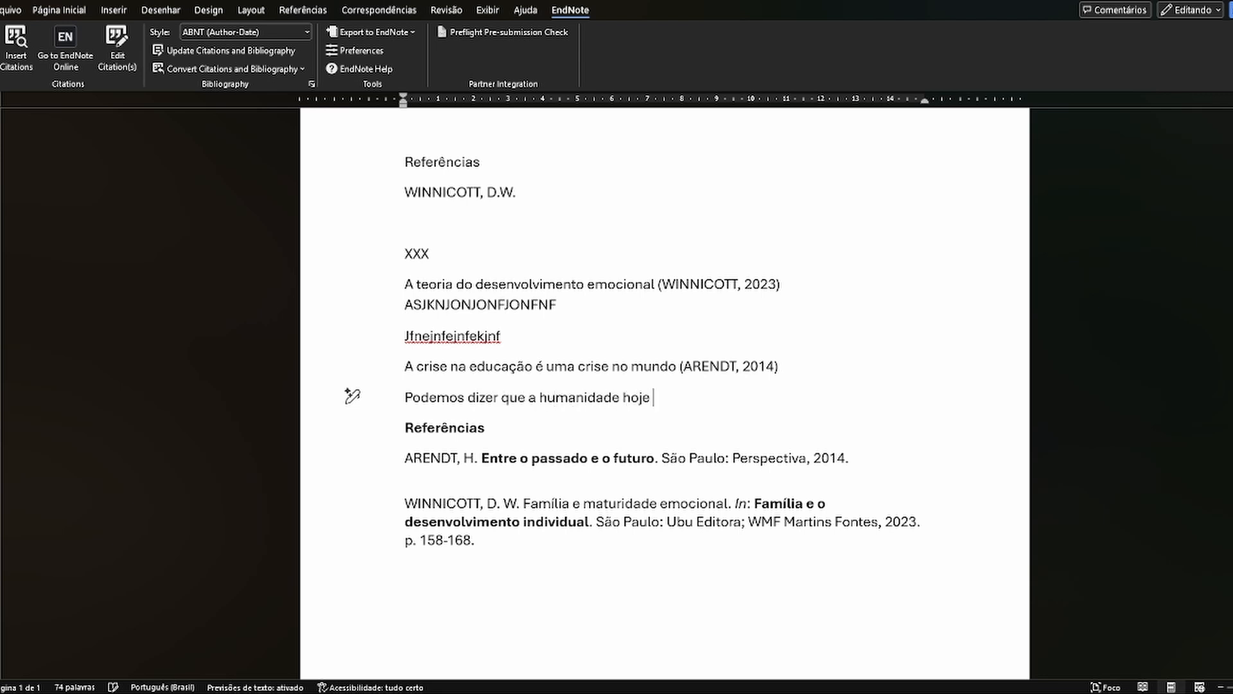
type("está em risco, visto que ")
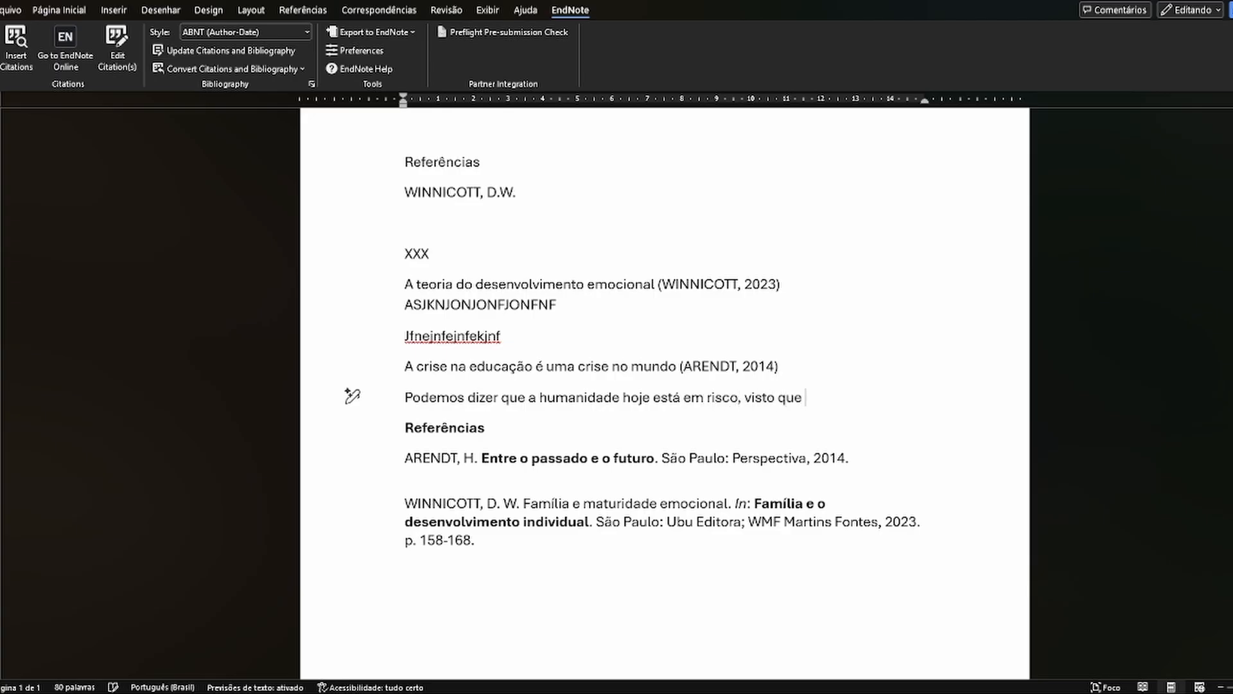
type("a lógica do desem")
type("penh")
type("o e ")
type("concorr")
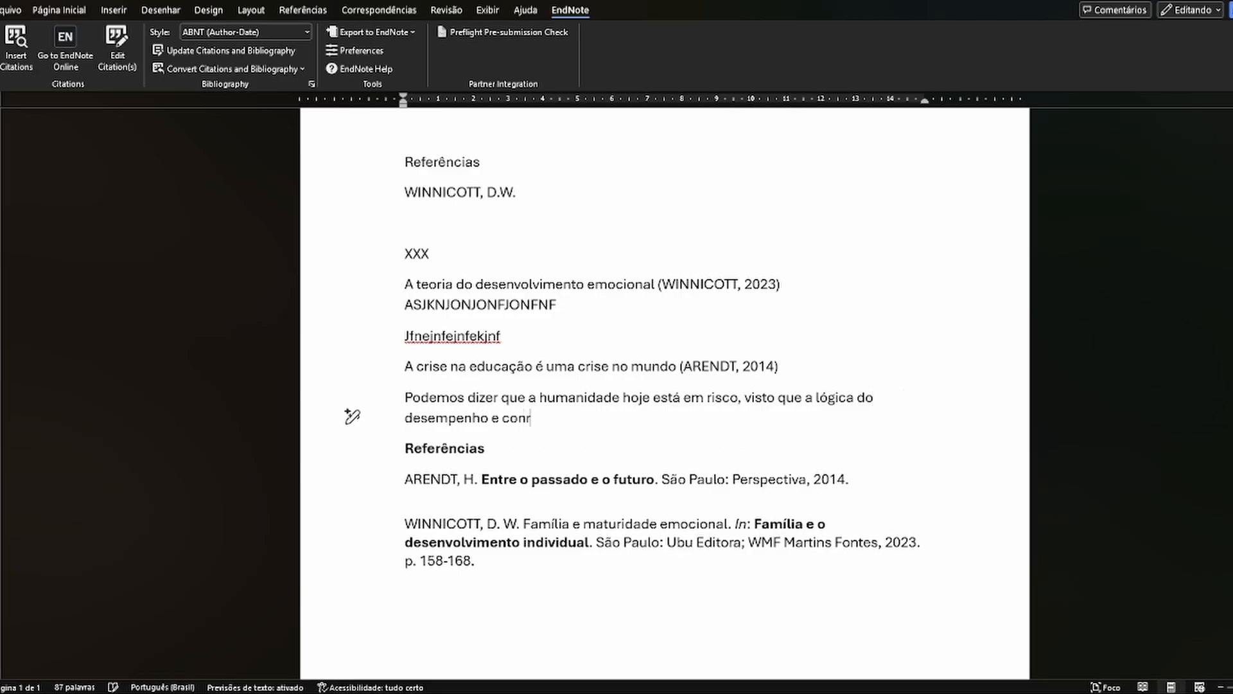
type("ência tem tornado")
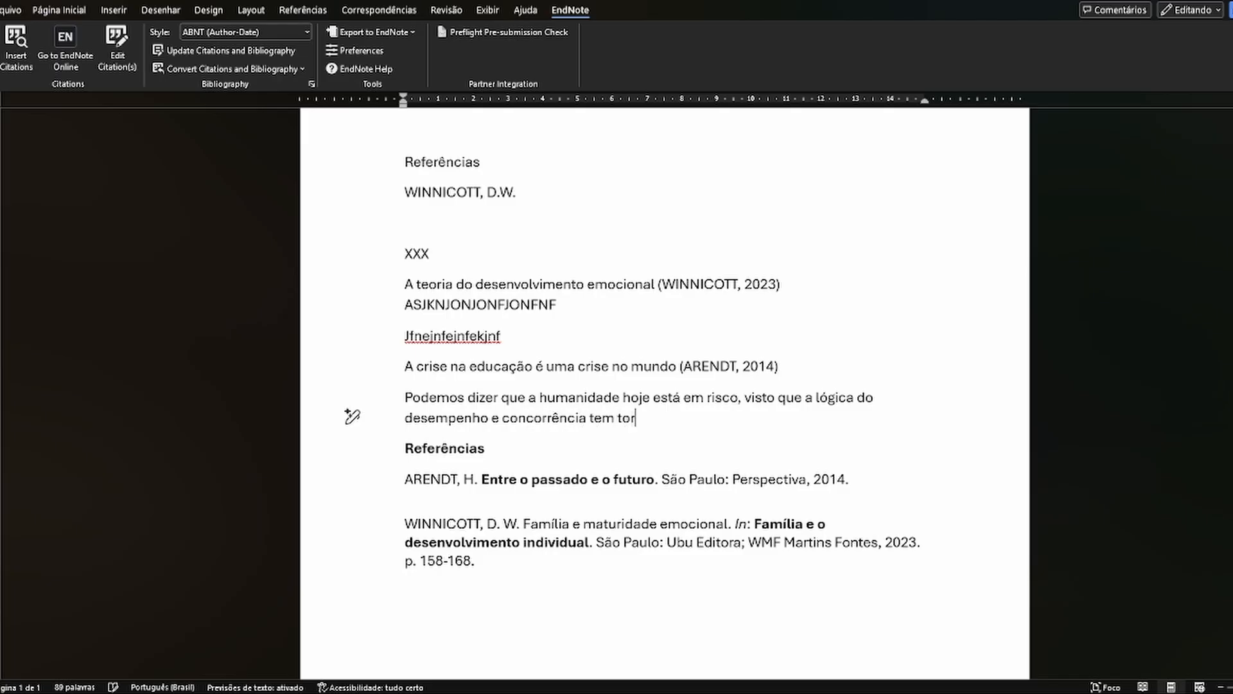
Step: Complete the sentence with "o humano mais próximo das máquinas do que de um humano segundo a cultura humana que conhecemos."
type(" o humano mais")
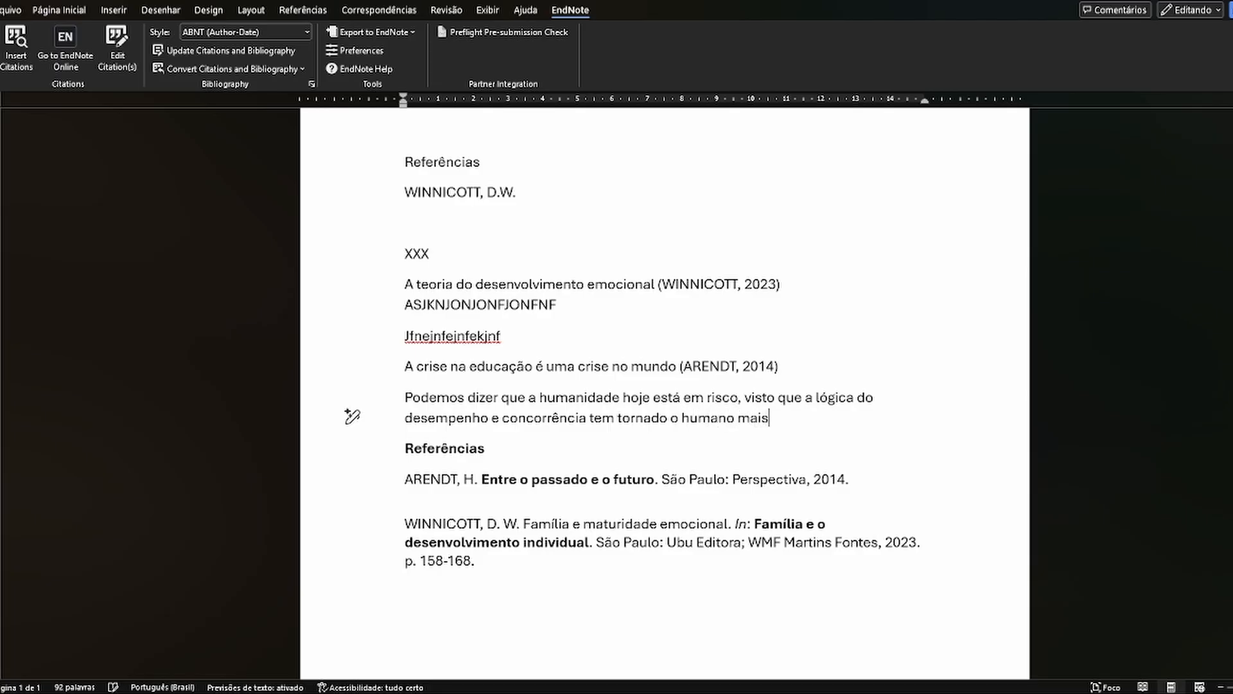
type(" próximo das máquinas do q")
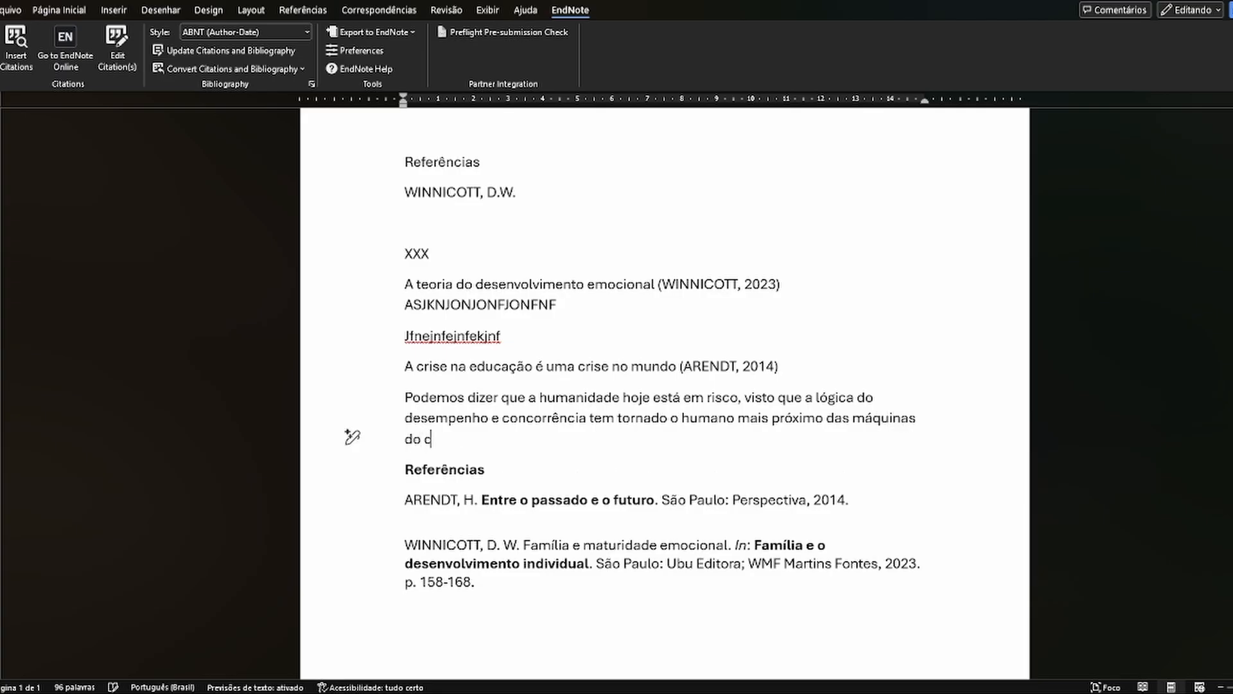
type("ue de um humano se")
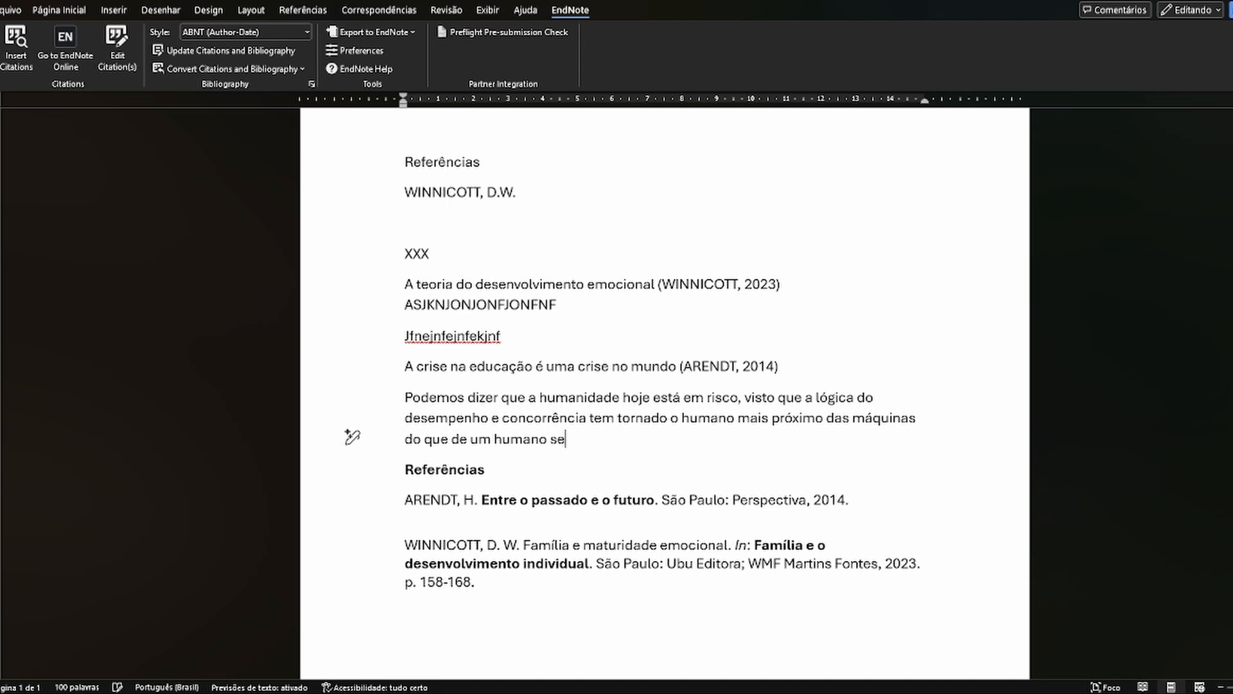
type("gundo a cultur")
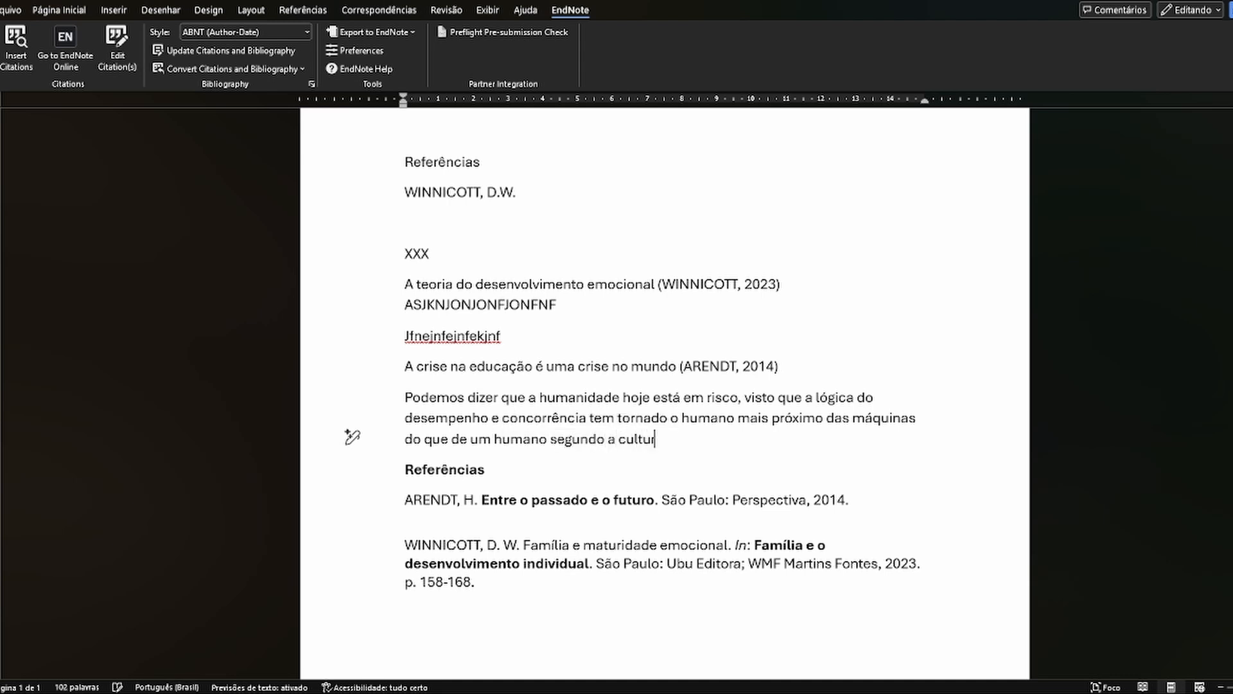
type("a humana que conhec")
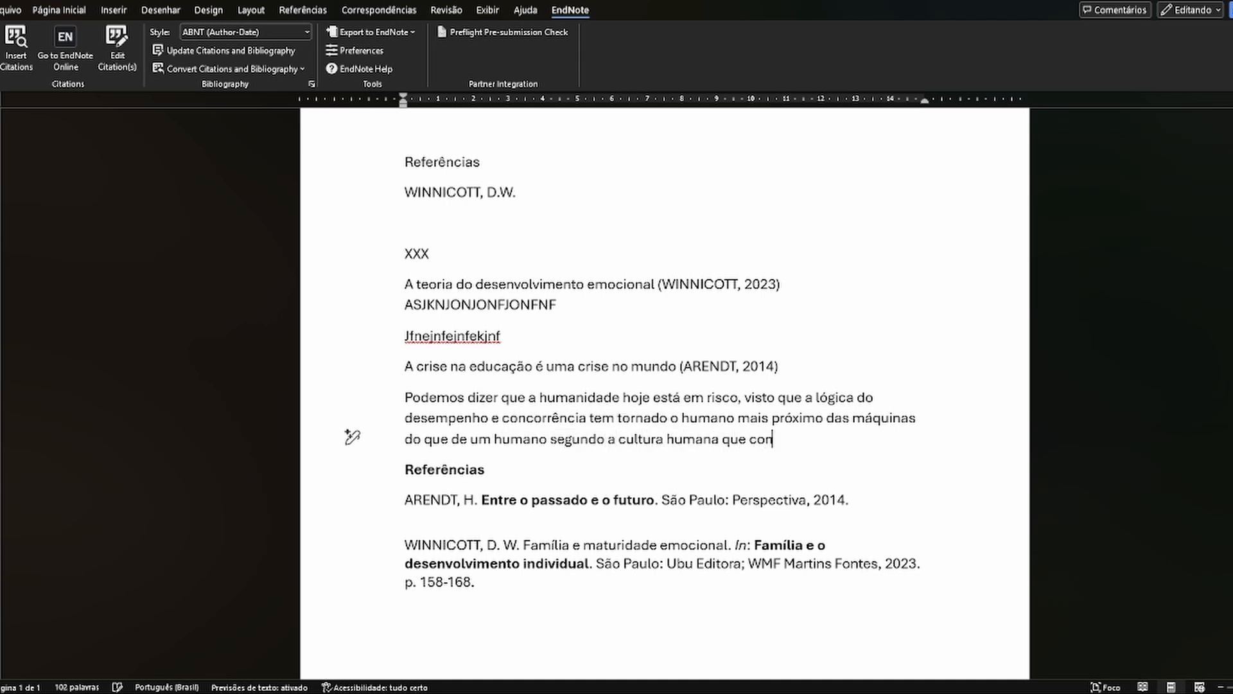
type("emos.")
Step: Search the EndNote library for dufour and insert the 2005 reference "A arte de reduzir as cabeças" as the citation after the new sentence
left_click(235, 53)
left_click(16, 45)
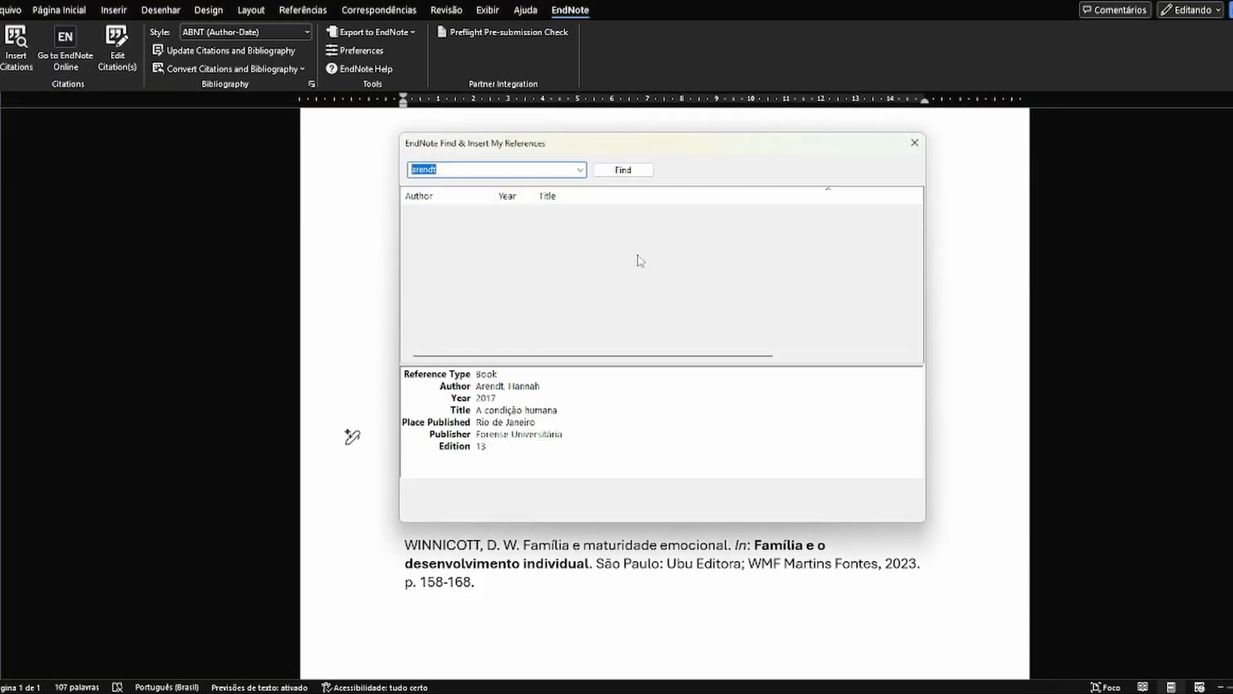
type("dufour")
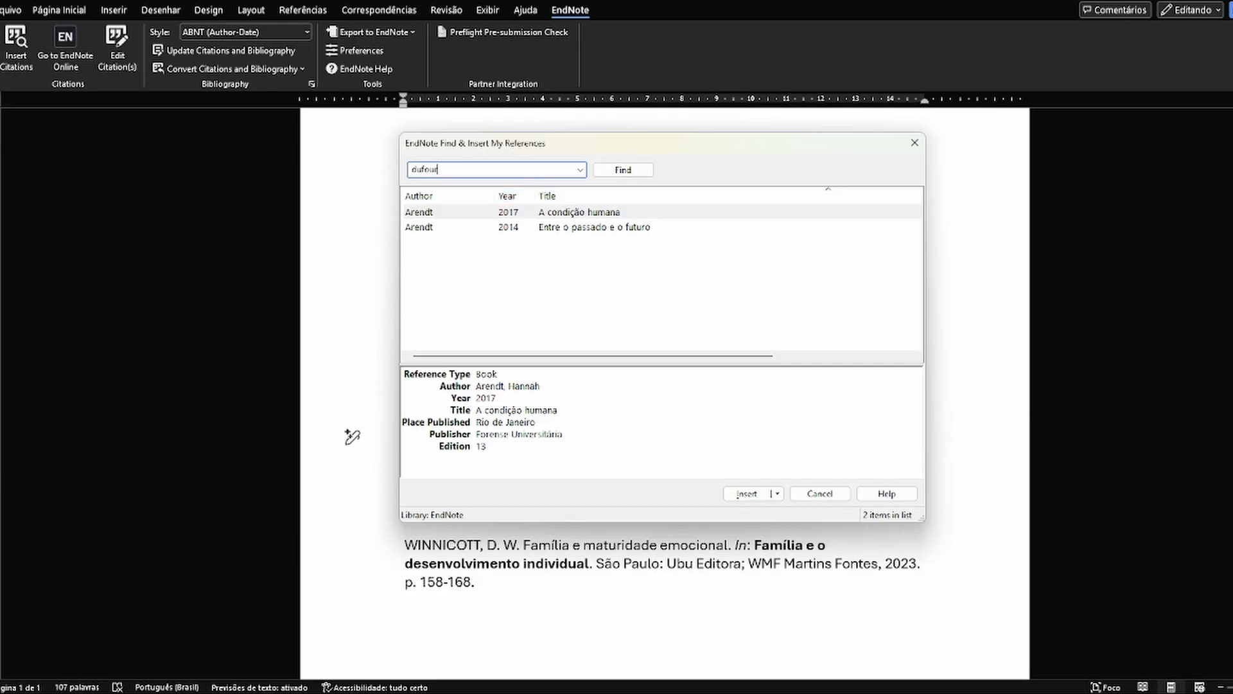
key("Return")
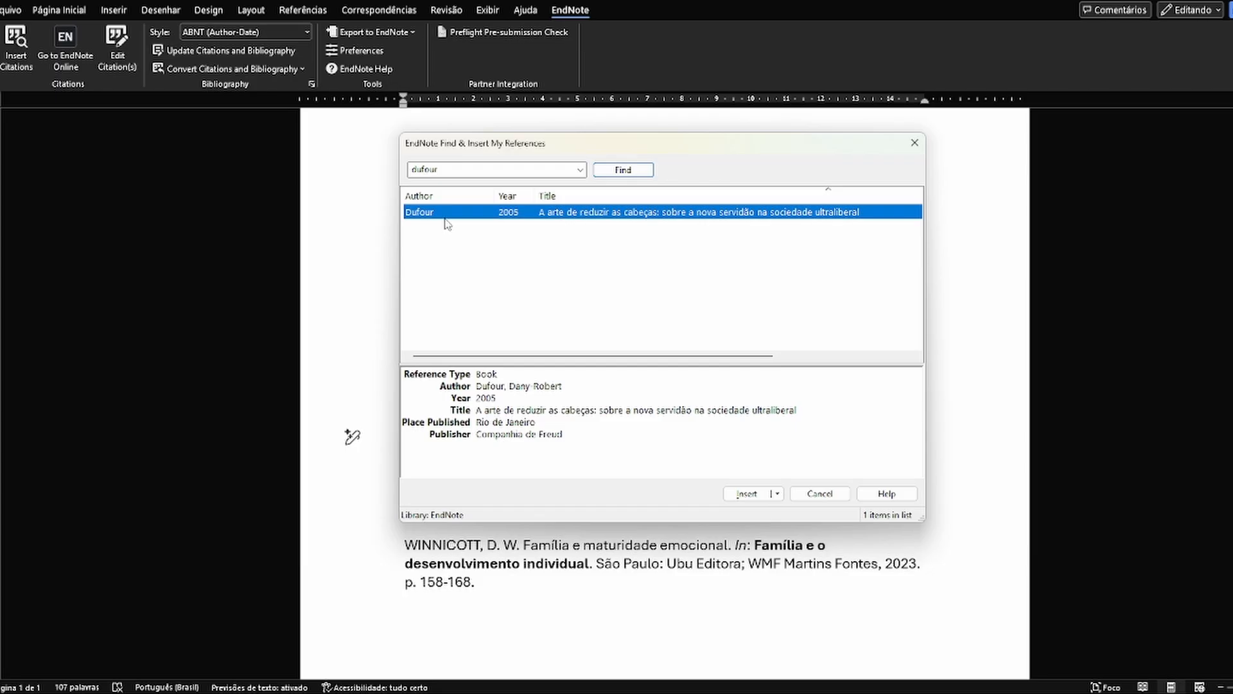
left_click(738, 494)
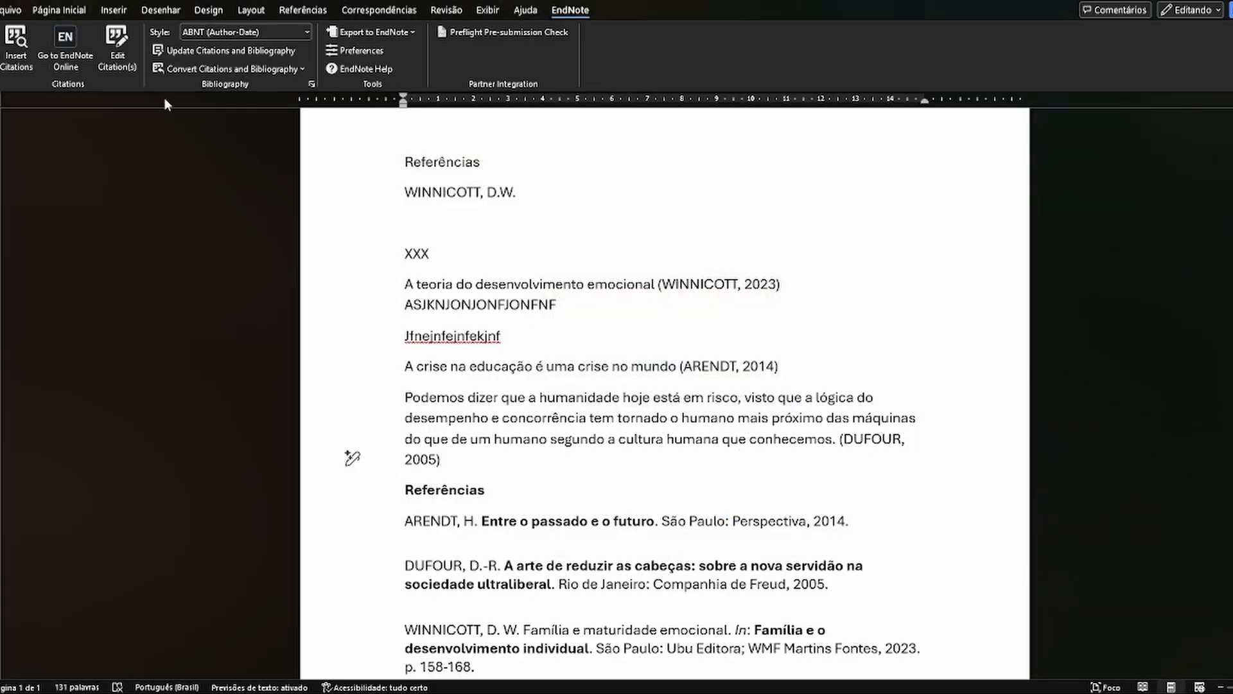
Step: Search the EndNote library for charlot and add the 2020 reference "Educação ou barbárie?" to the Dufour citation
left_click(16, 48)
type("charlot")
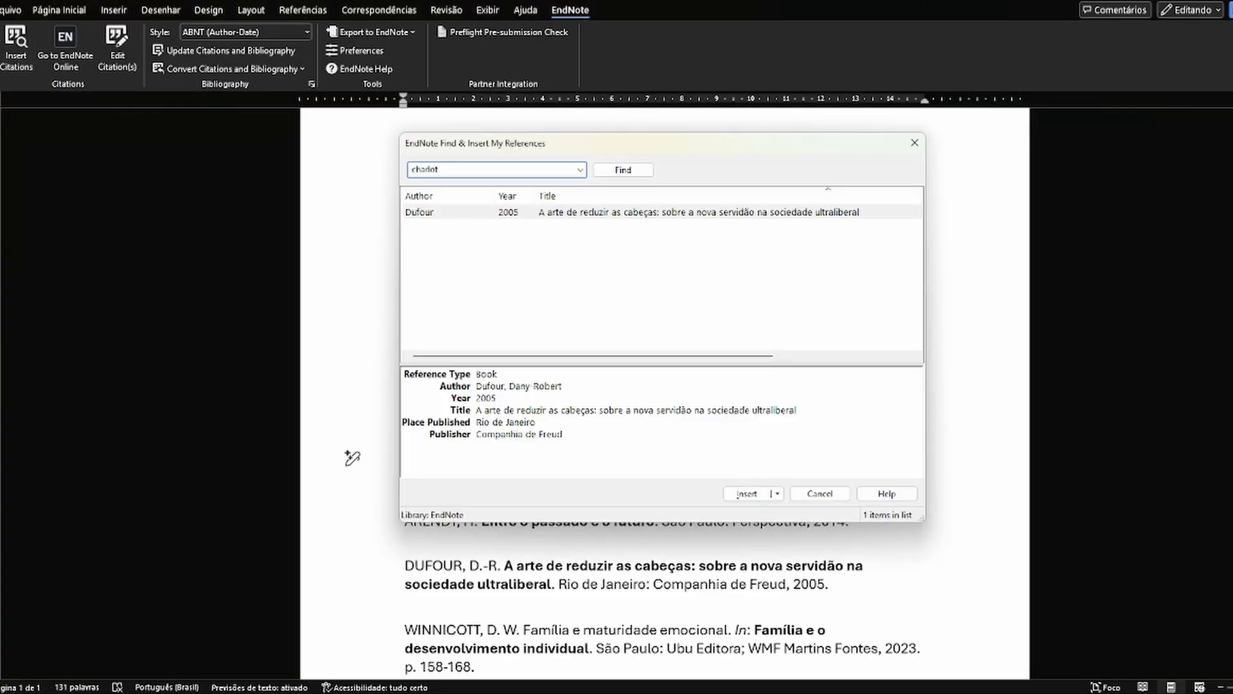
key("Return")
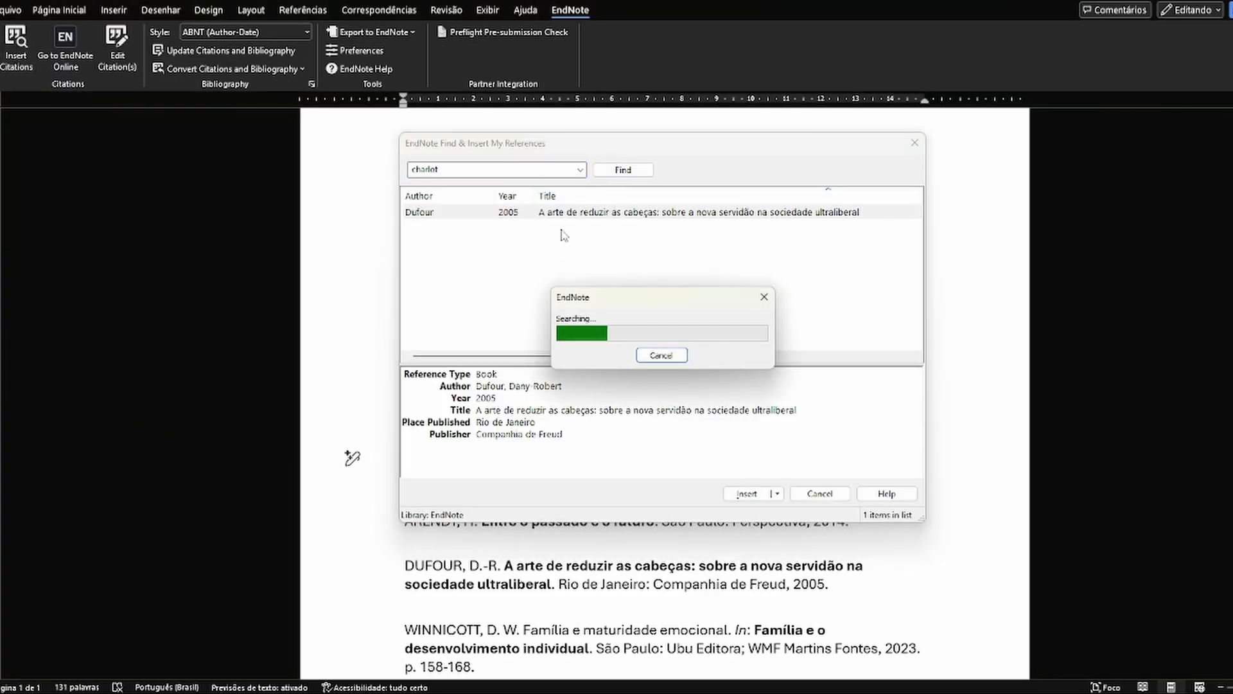
double_click(450, 216)
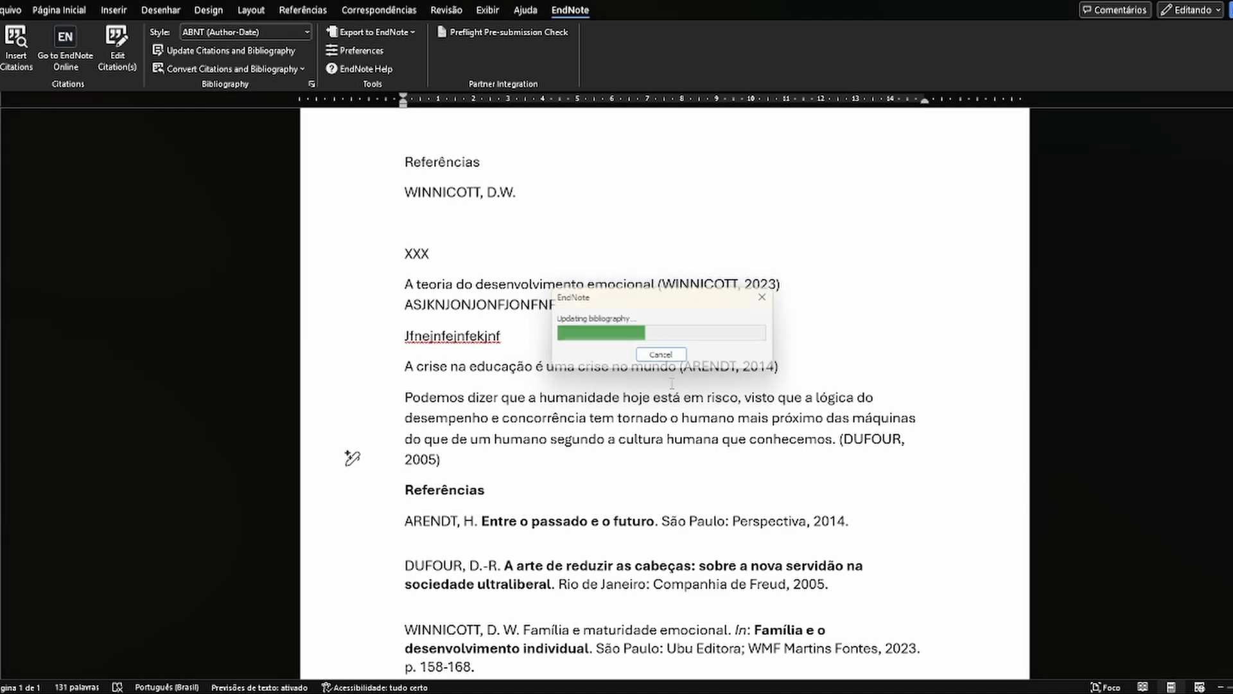
left_click_drag(839, 444, 810, 470)
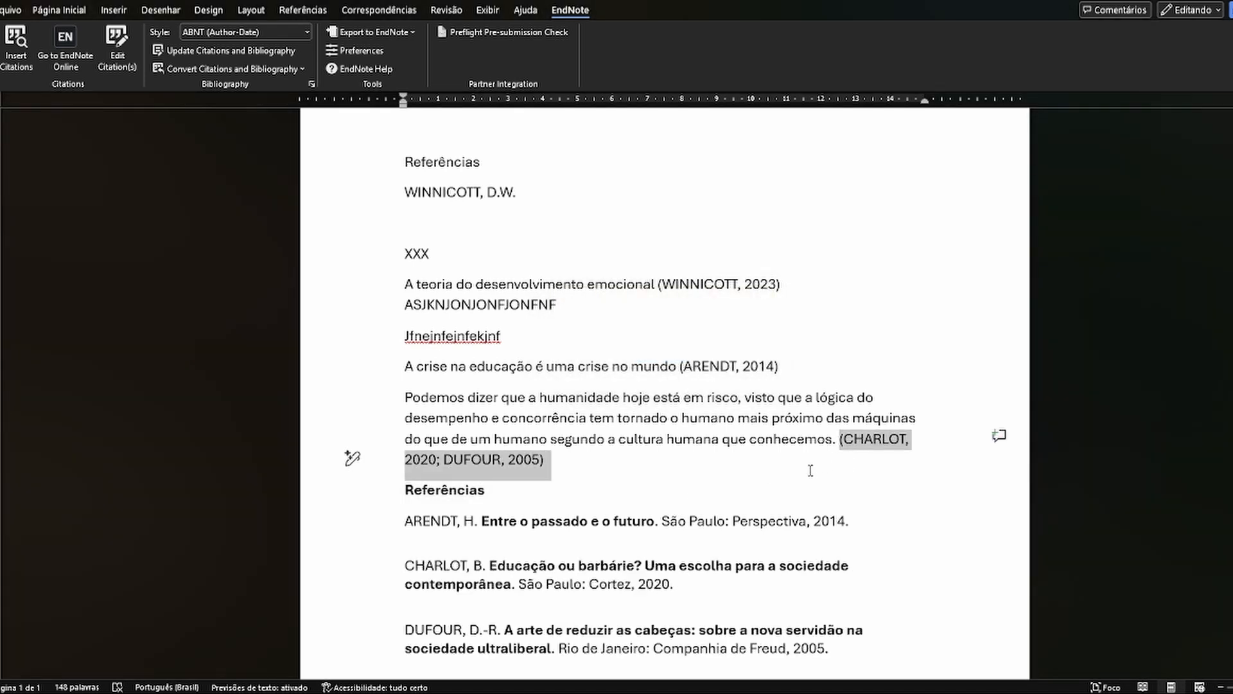
Step: After the combined Charlot and Dufour citation, add a period and the quoted text "Citação direta bla bla bla" in quotation marks
left_click(738, 470)
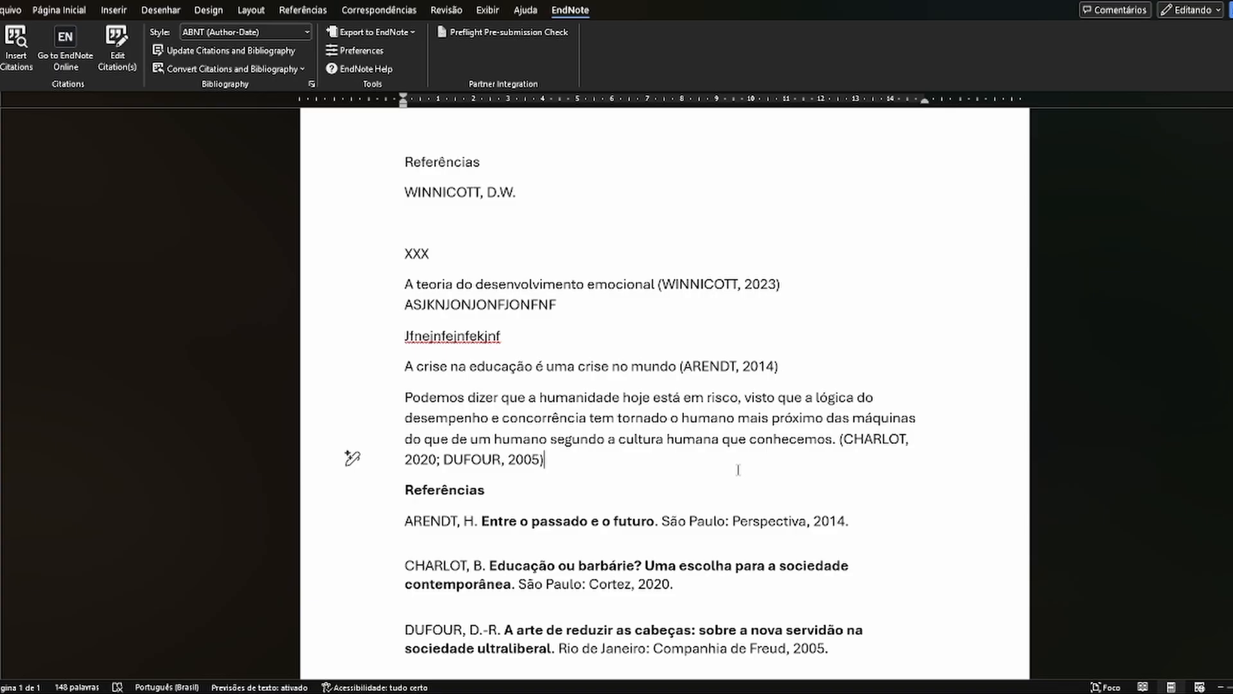
type(". Citação direta bla")
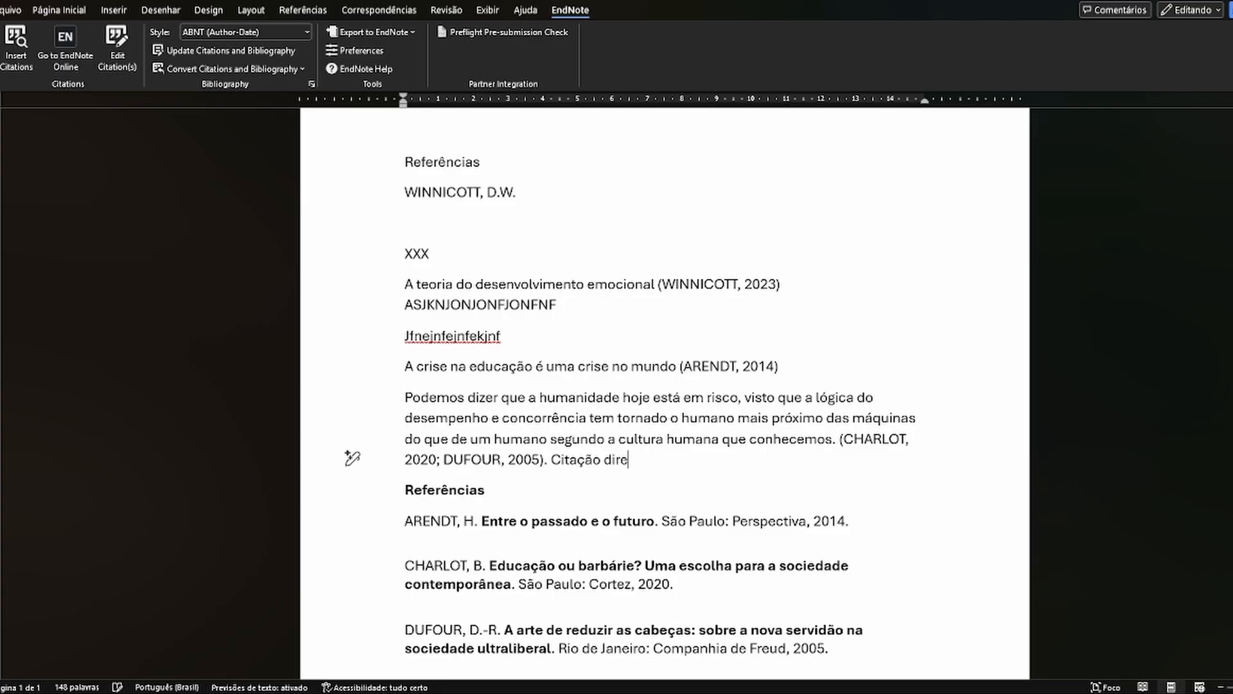
type(" bla bla bla\"")
left_click(553, 462)
type("\"")
key("End")
Step: Insert the Charlot 2020 reference as the citation after the direct quotation, leaving only one opening parenthesis
type("(")
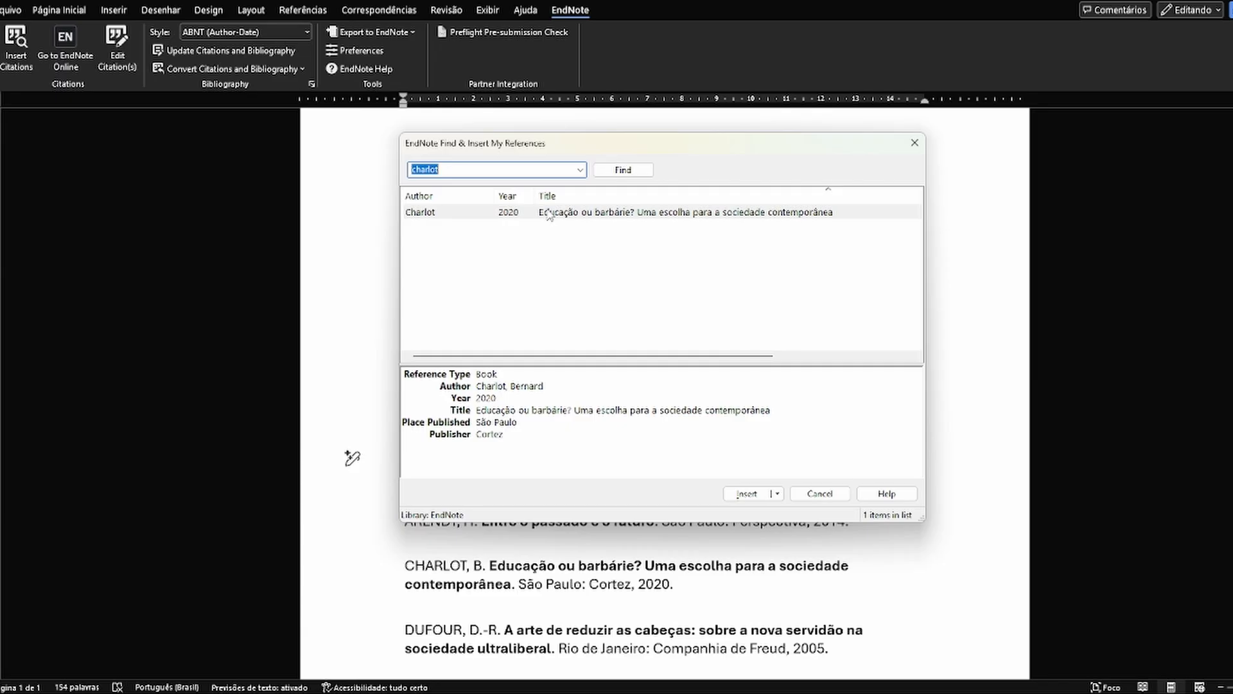
left_click(521, 214)
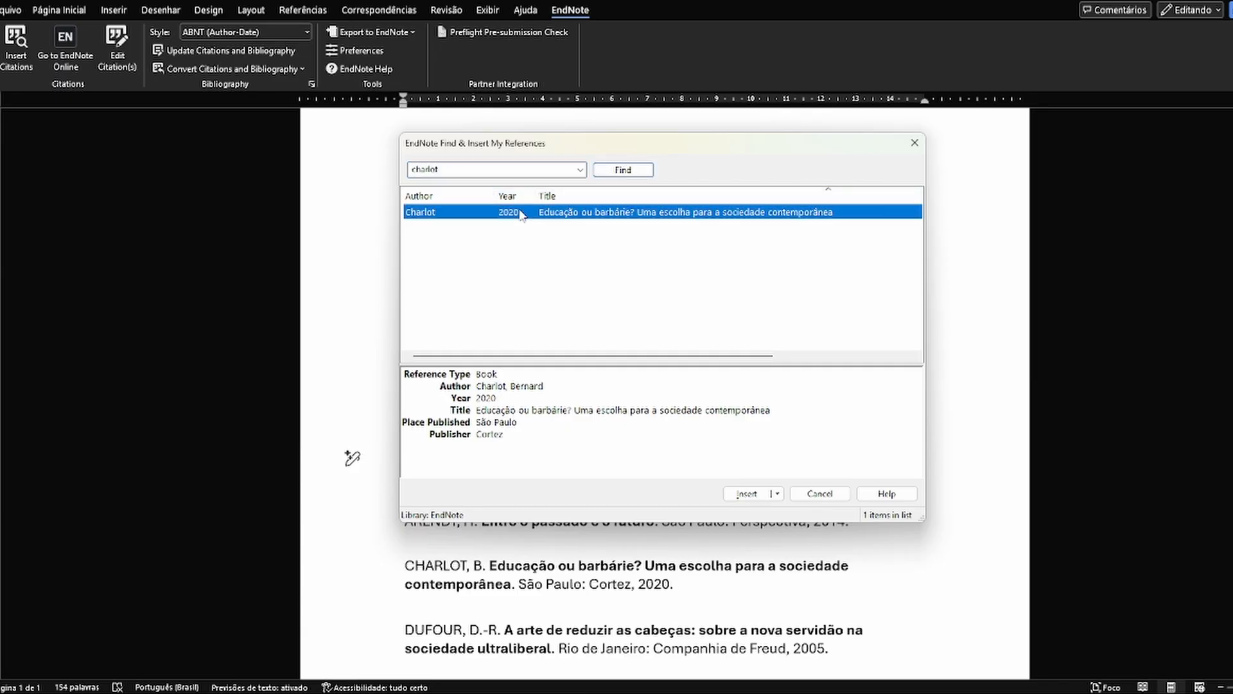
left_click(746, 493)
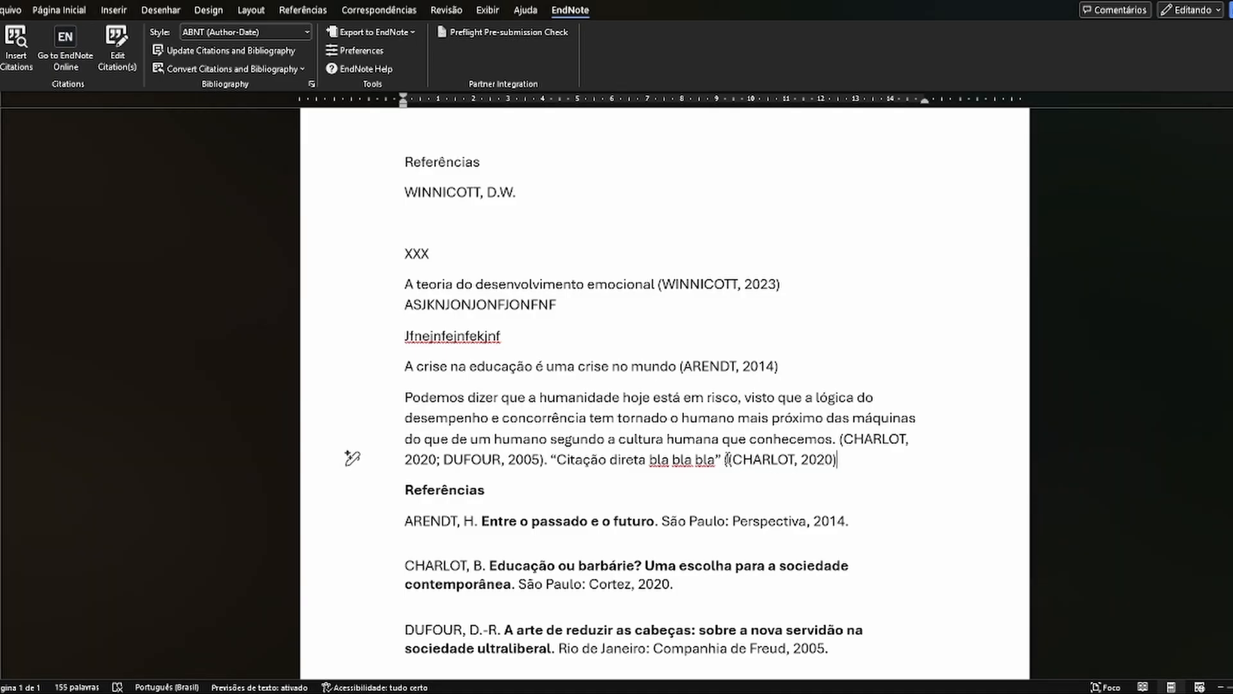
left_click(729, 458)
key("BackSpace")
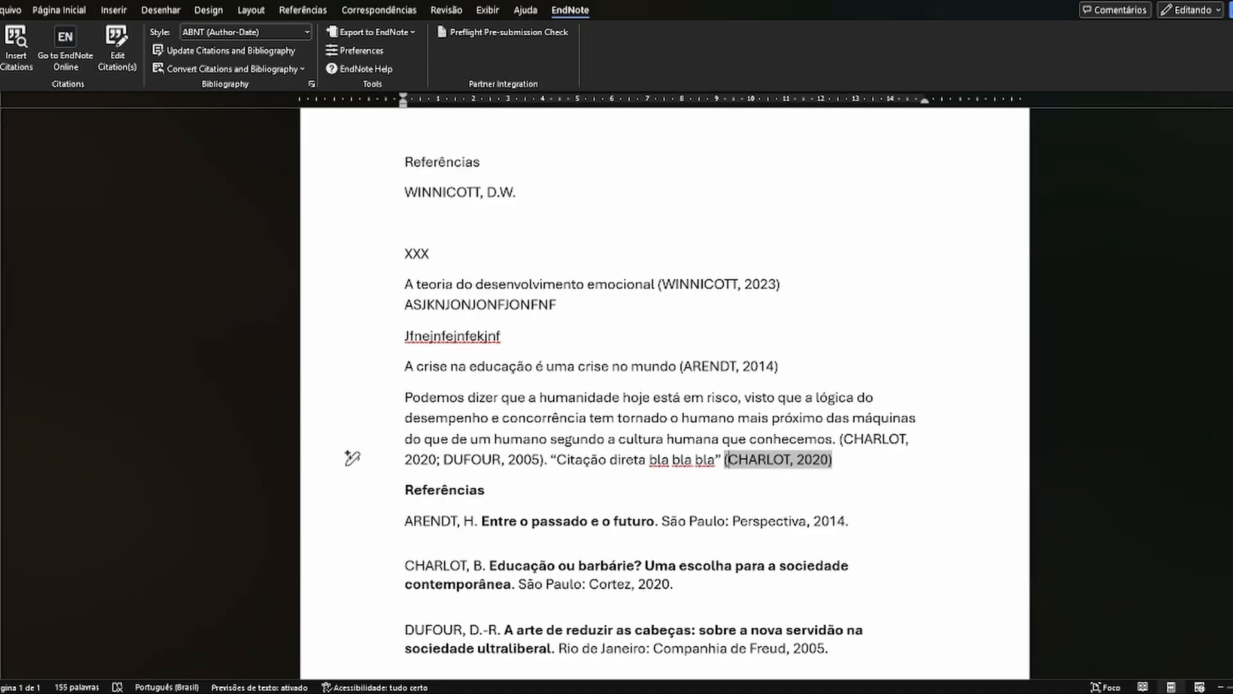
Step: Edit the direct quotation's Charlot citation to include page 25 and end the sentence with a period
right_click(777, 458)
mouse_move(818, 448)
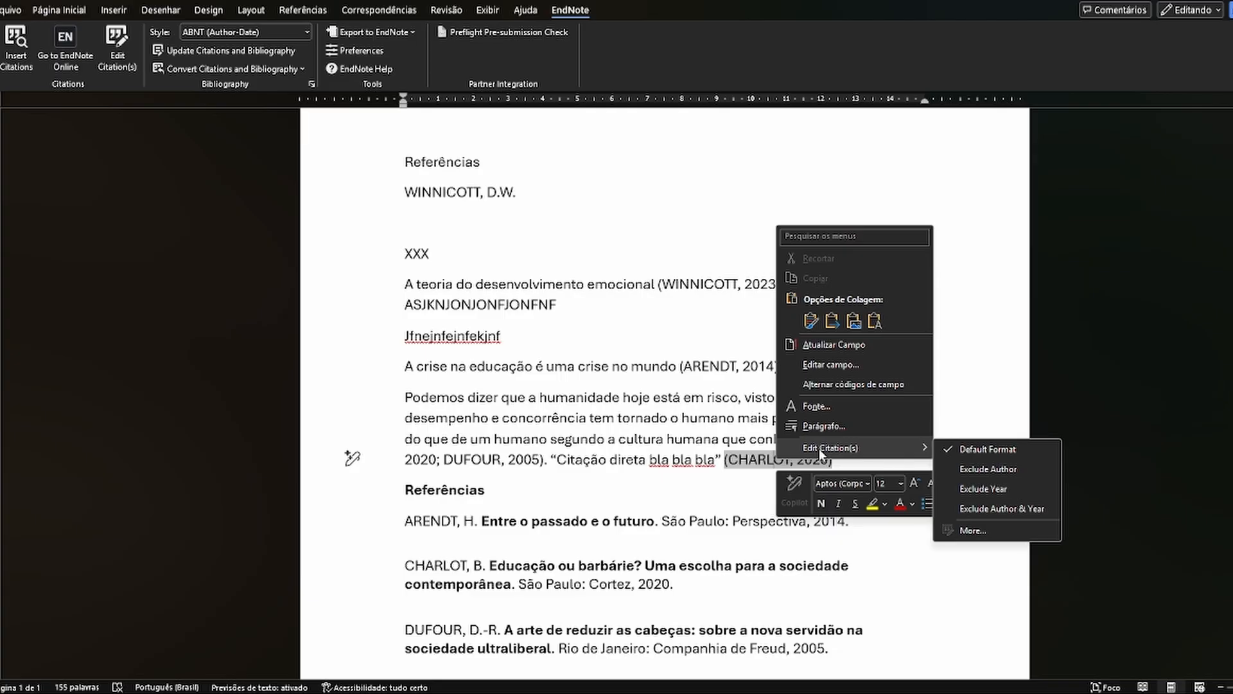
left_click(1008, 530)
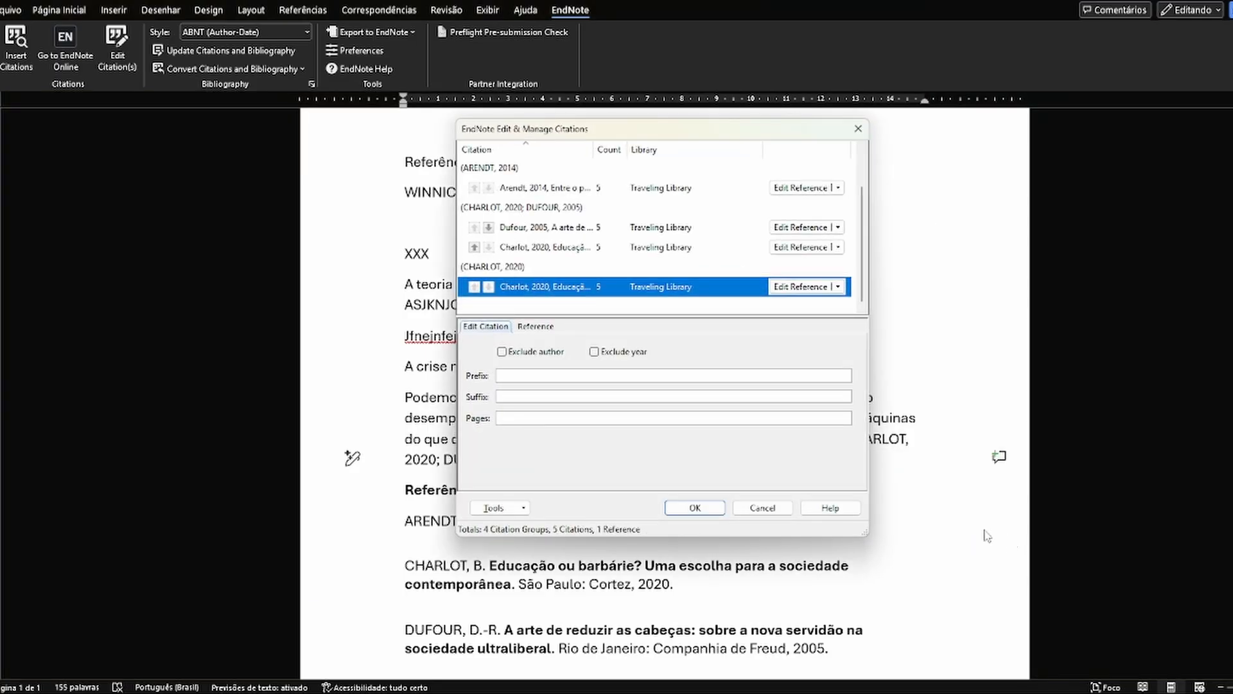
left_click(561, 415)
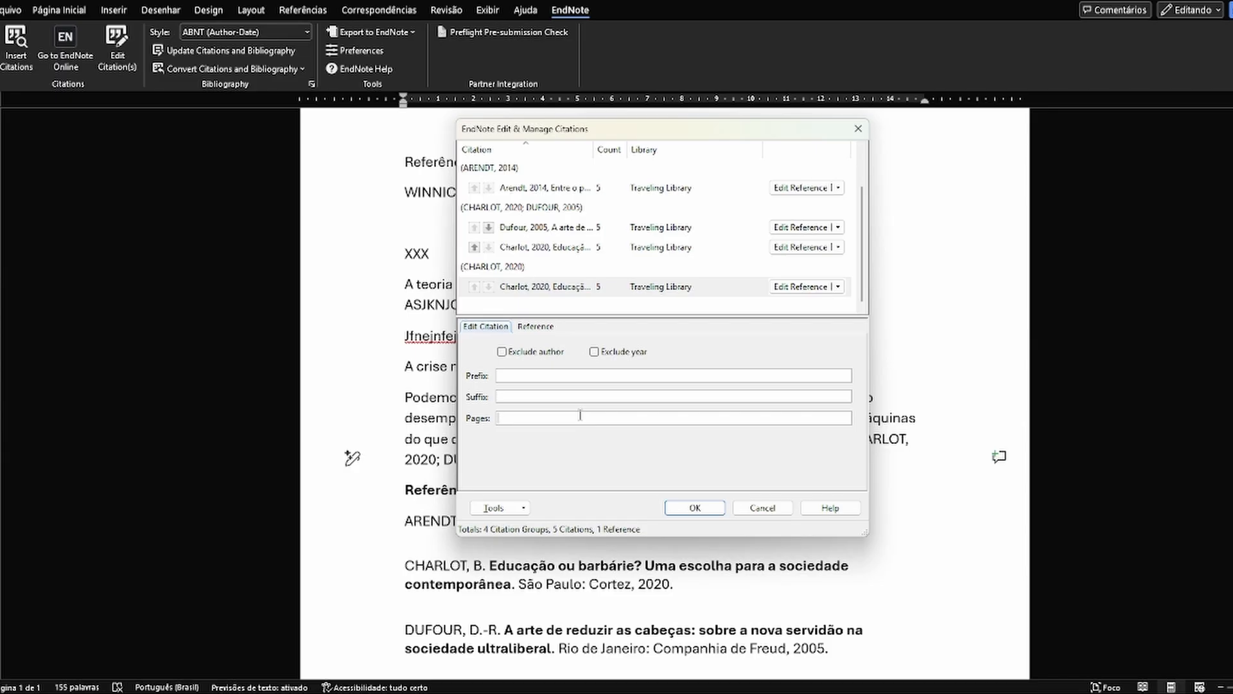
type("25")
left_click(693, 508)
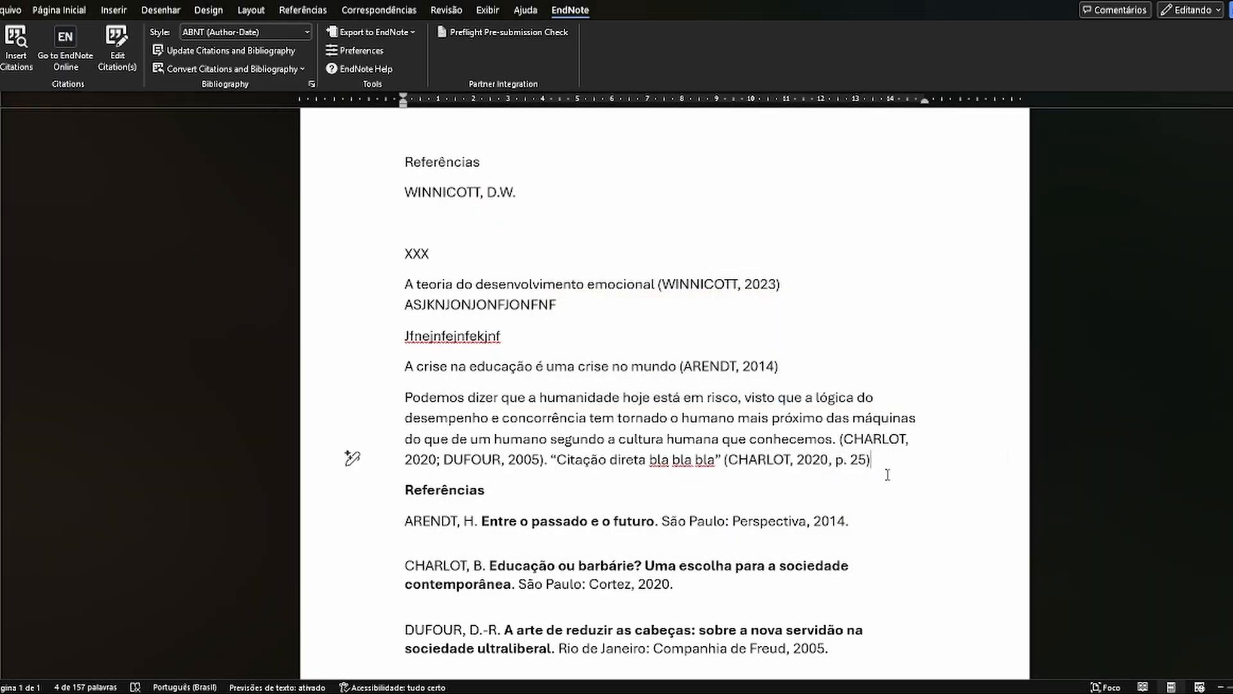
scroll(671, 253, "down", 3)
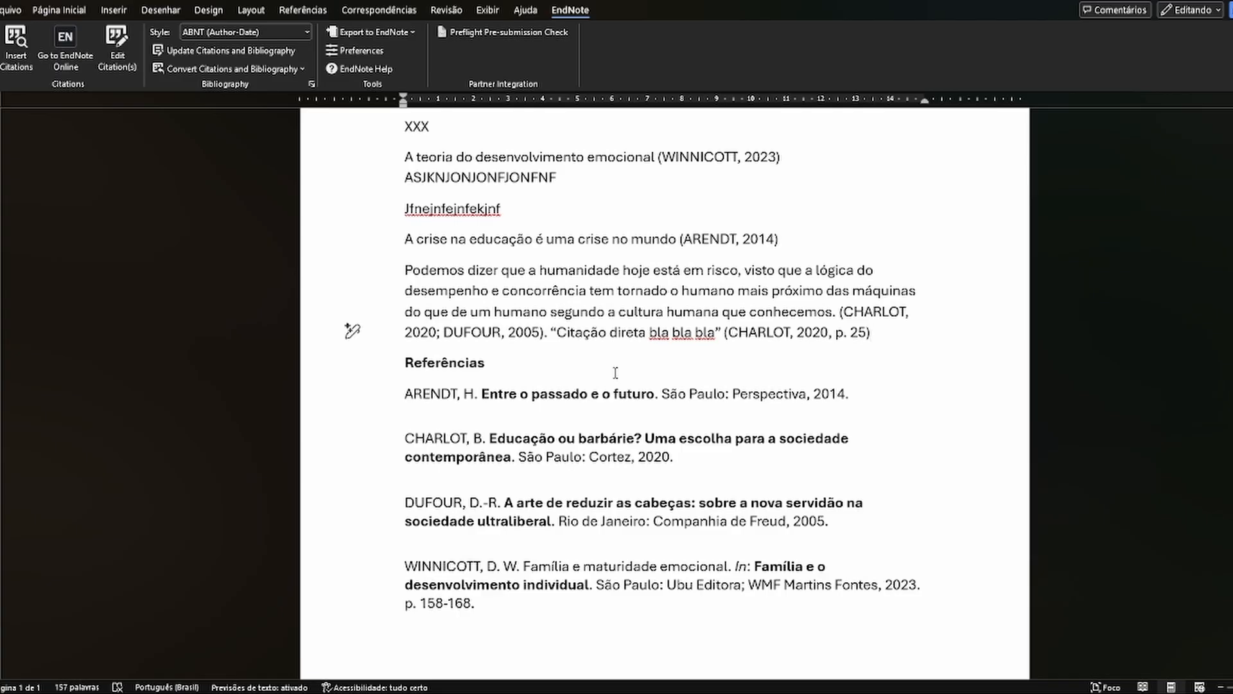
type(".")
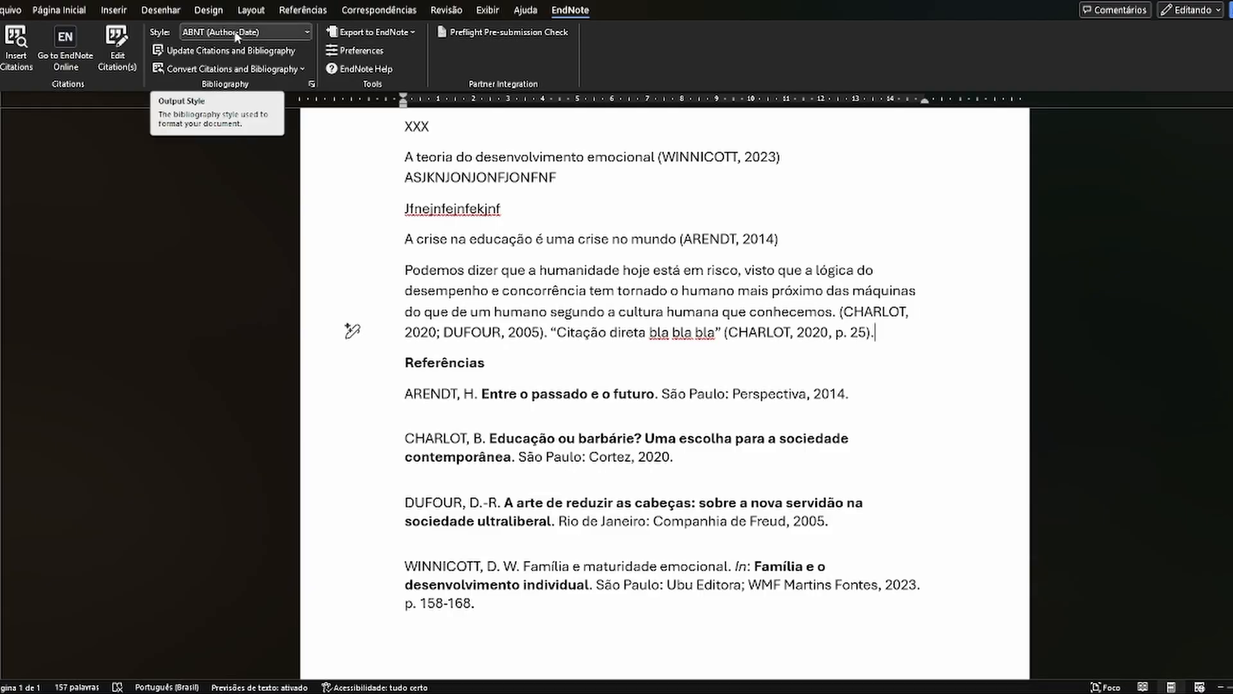
Step: Change the document's EndNote output style to APA 7th and check the direct quotation's citation and the reference list
left_click(306, 34)
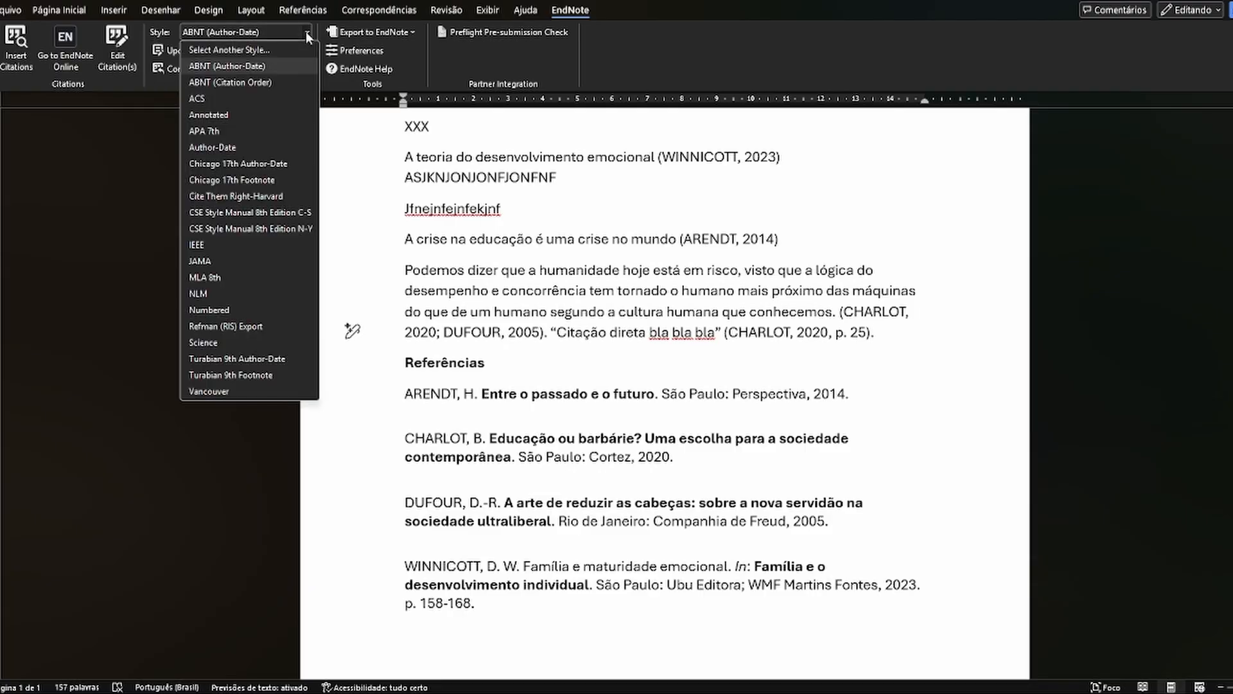
left_click(253, 130)
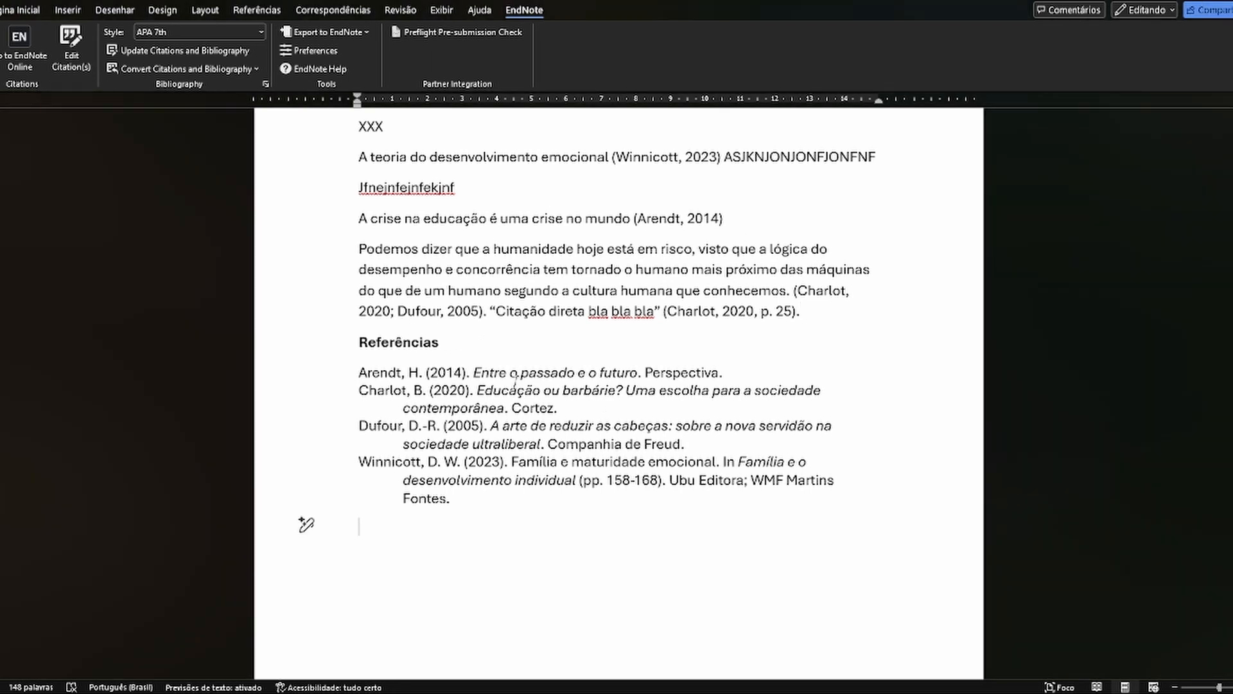
left_click(536, 479)
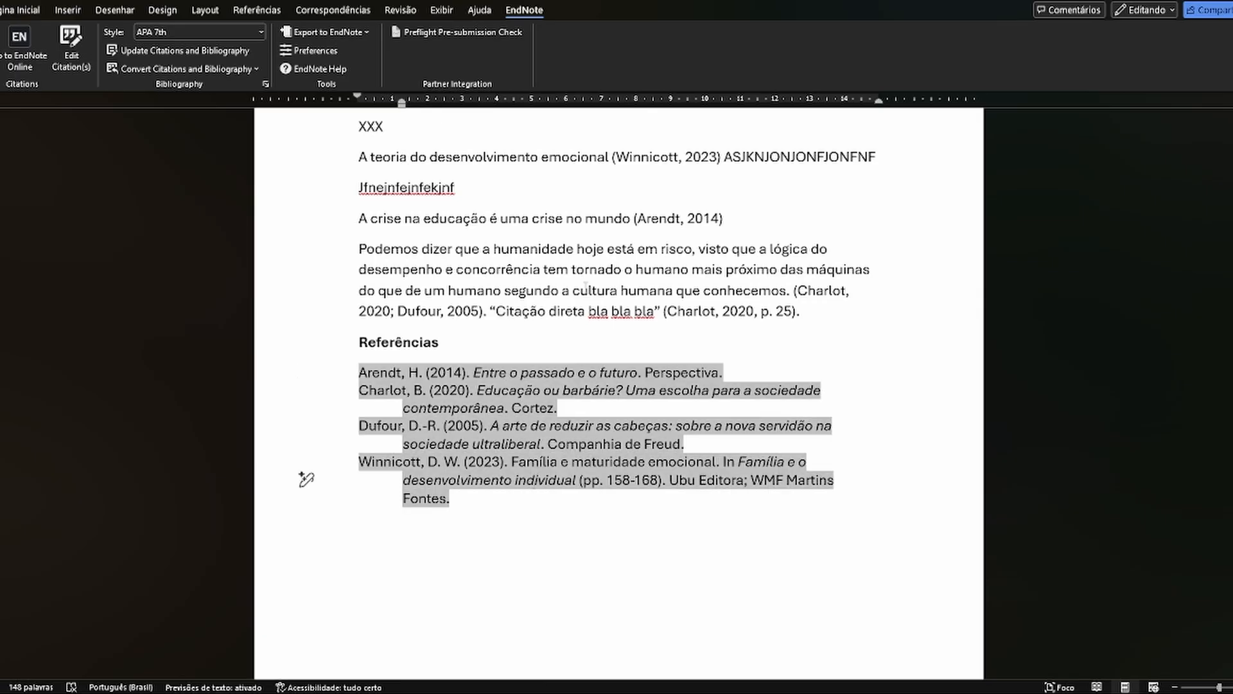
left_click(671, 312)
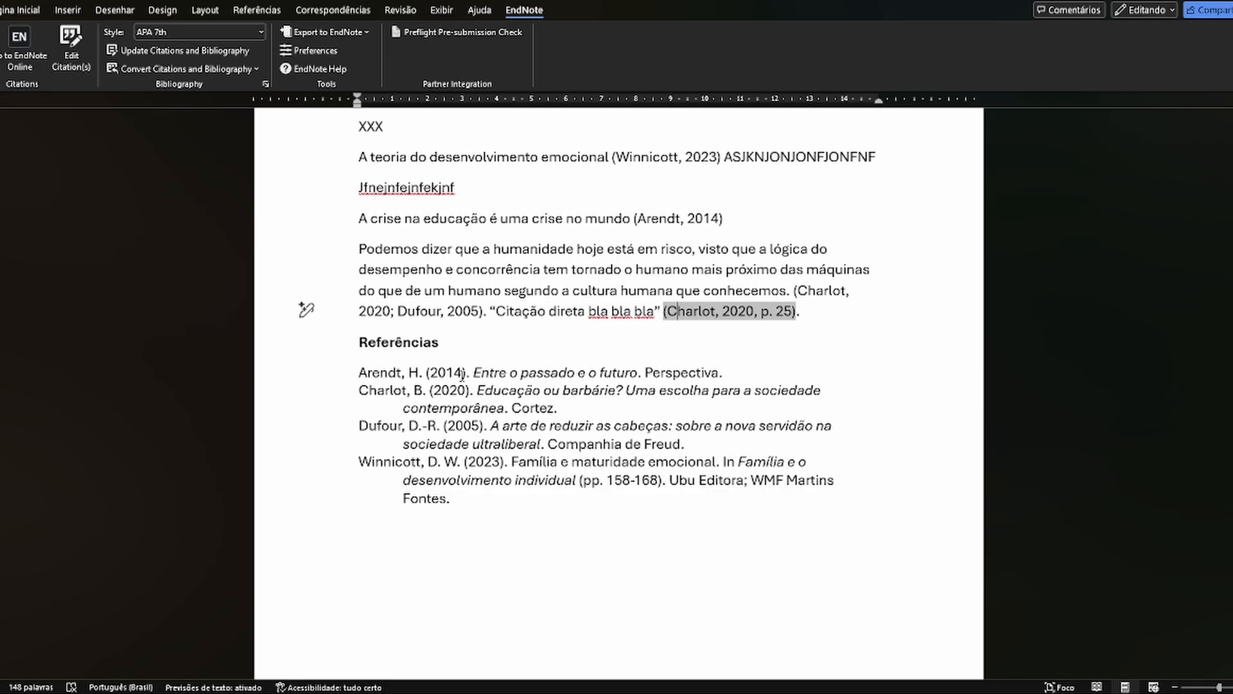
left_click(633, 372)
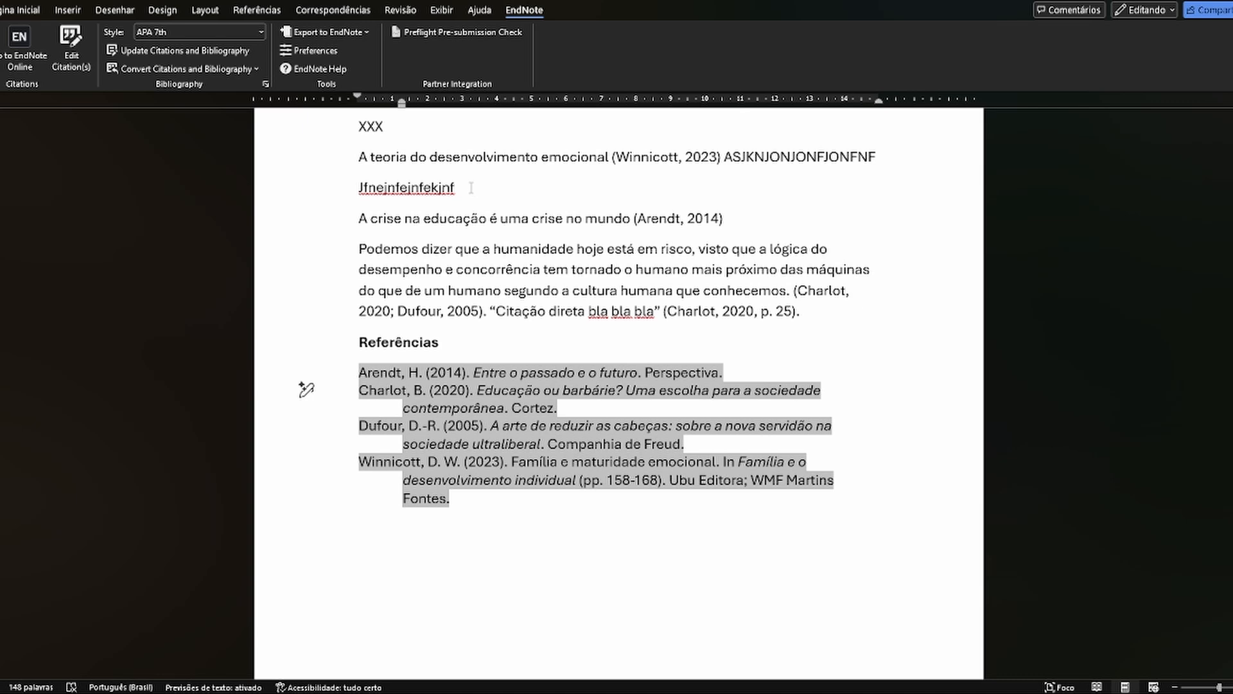
Step: Review the document's citations and the page field in EndNote's citation manager without changing anything
left_click(80, 67)
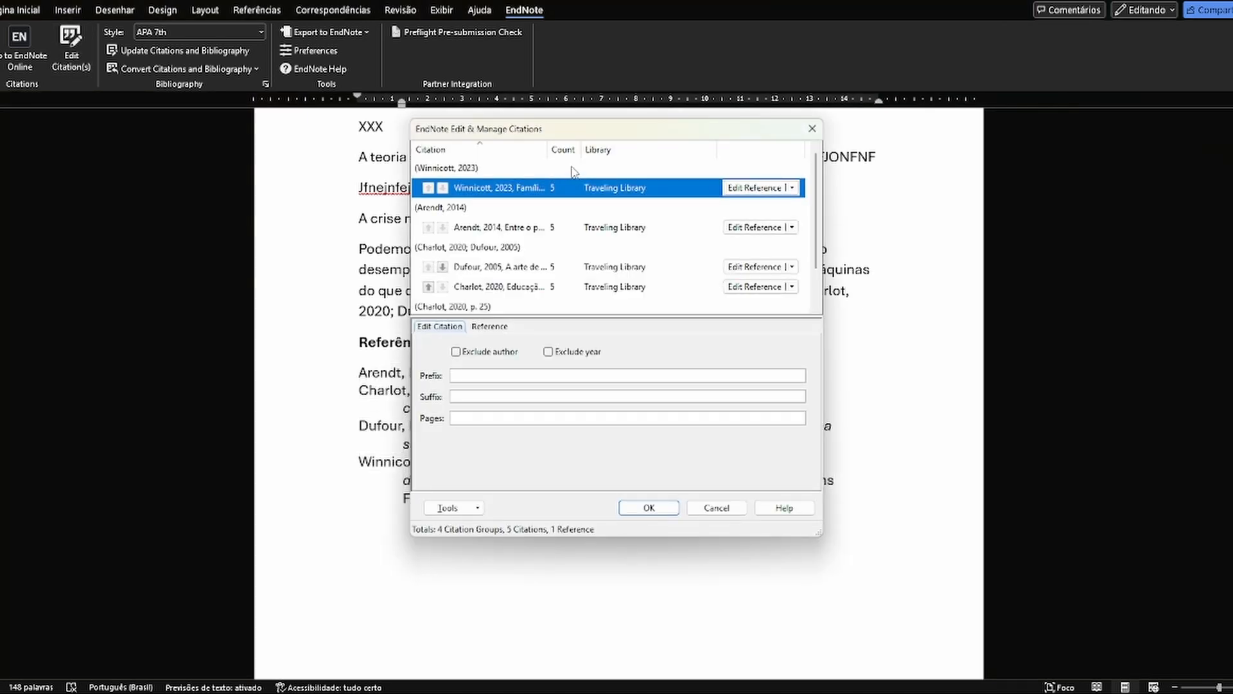
scroll(599, 230, "down", 1)
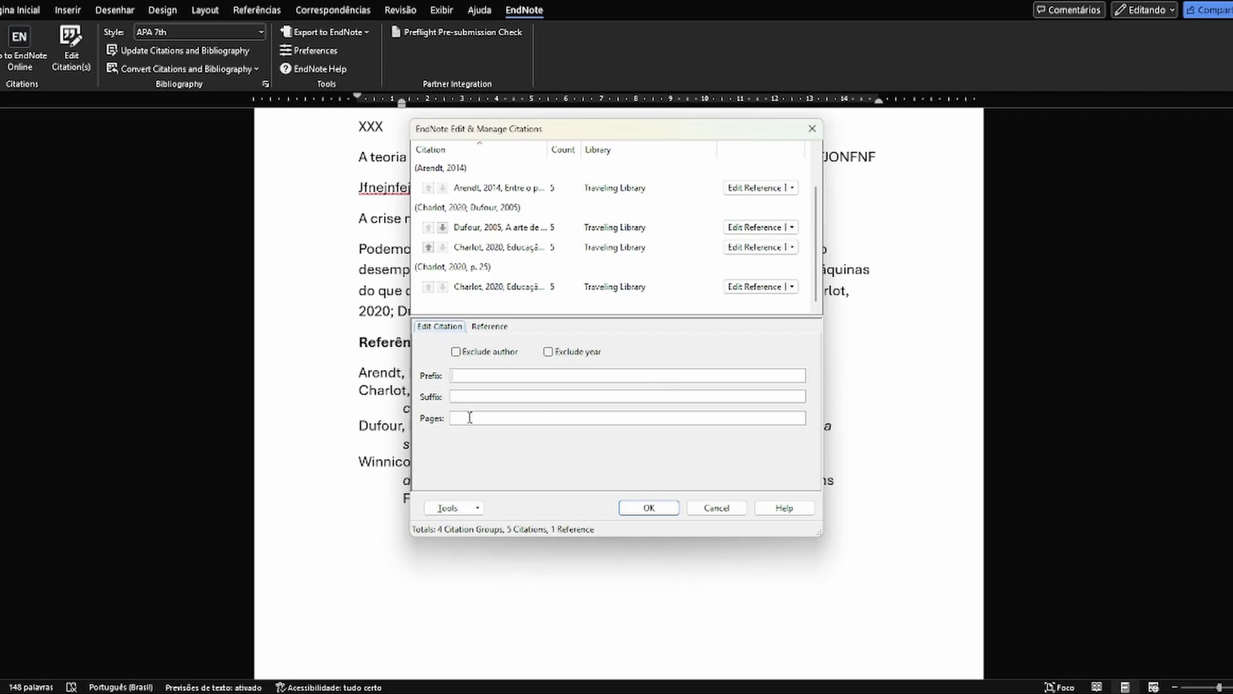
left_click(716, 507)
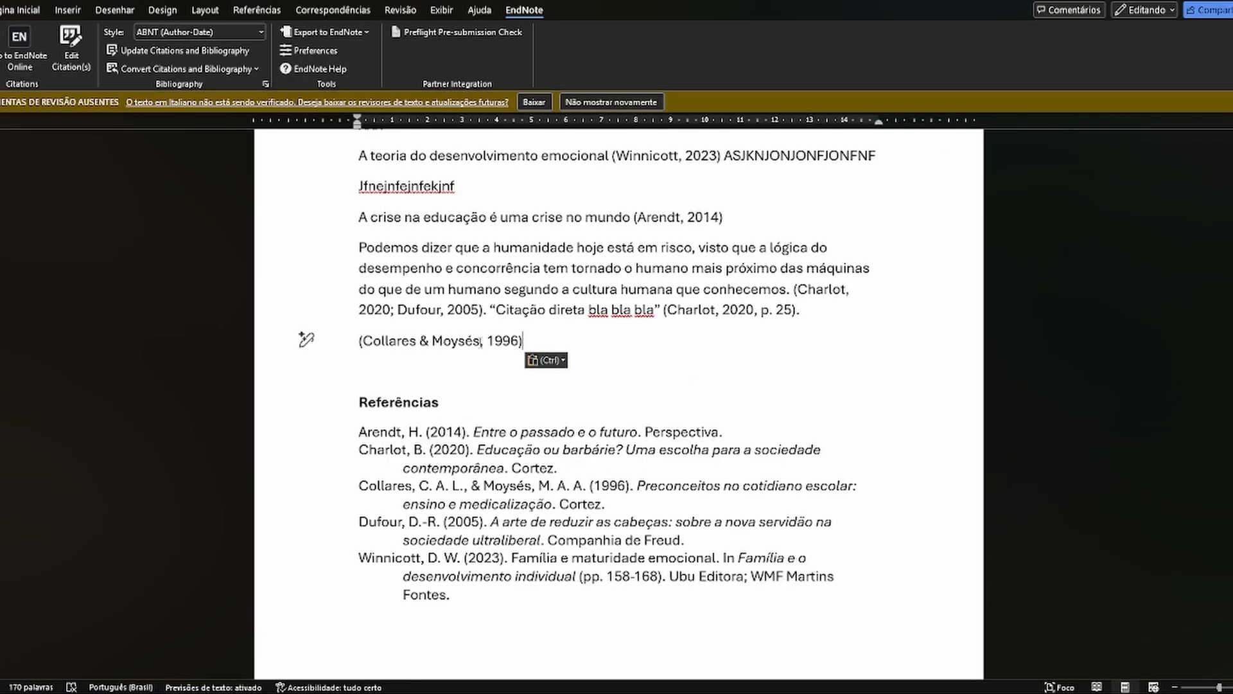
Step: Try to remove the Collares & Moysés, 1996 citation by deleting its text directly in the document
left_click(481, 340)
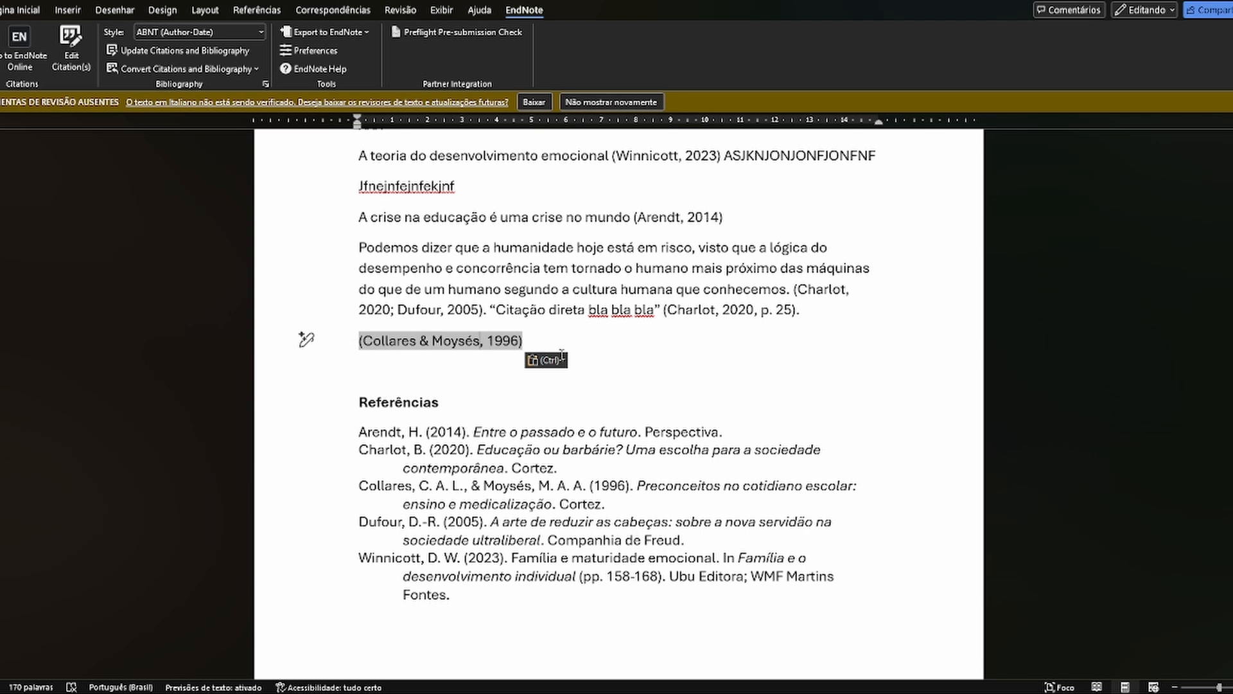
left_click(541, 341)
key("BackSpace")
key("BackSpace")
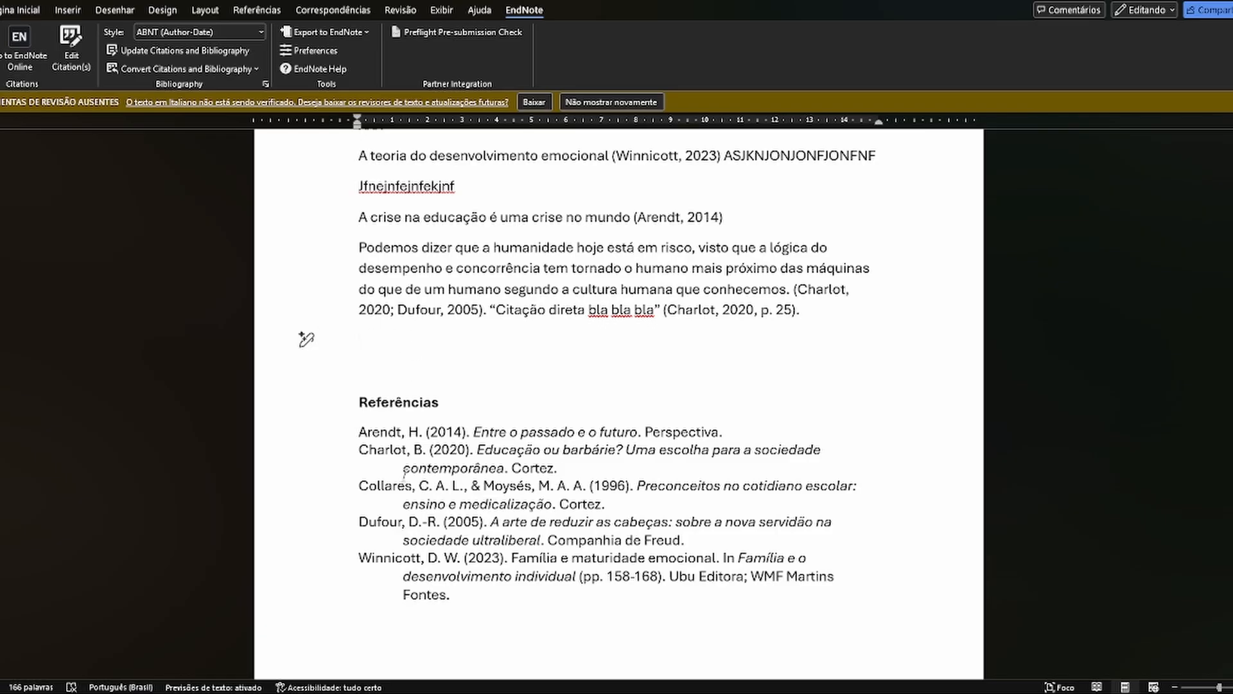
Step: Check the Collares & Moysés entry in the reference list and undo the deletion of its in-text citation
left_click(386, 486)
left_click(535, 503)
left_click(626, 501)
left_click(464, 336)
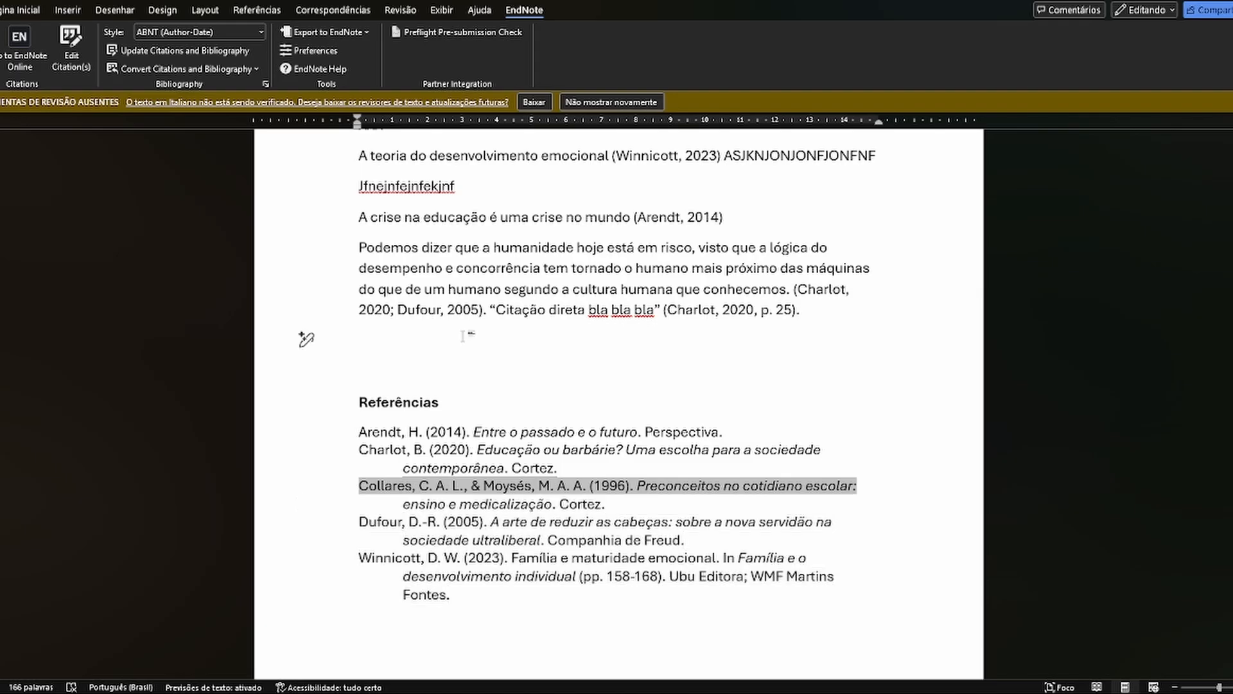
key("ctrl+z")
left_click(561, 334)
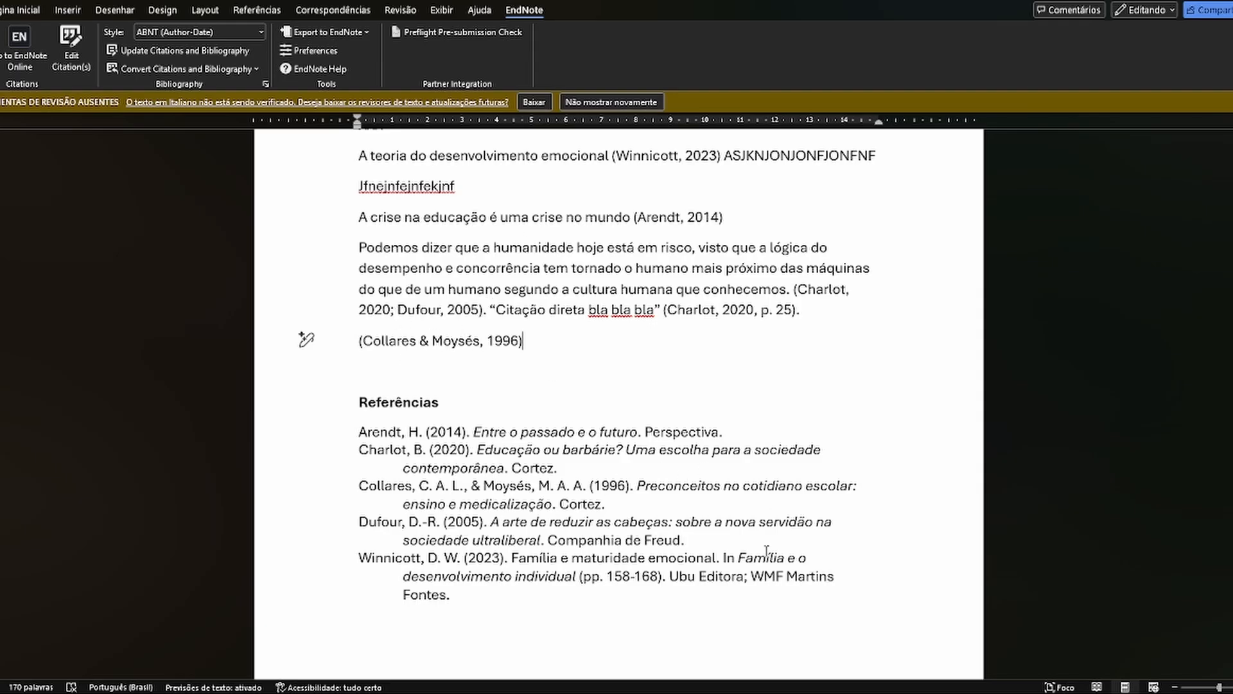
Step: Remove the Collares & Moysés, 1996 citation through EndNote's citation manager and apply the update to the document
left_click(412, 344)
right_click(429, 345)
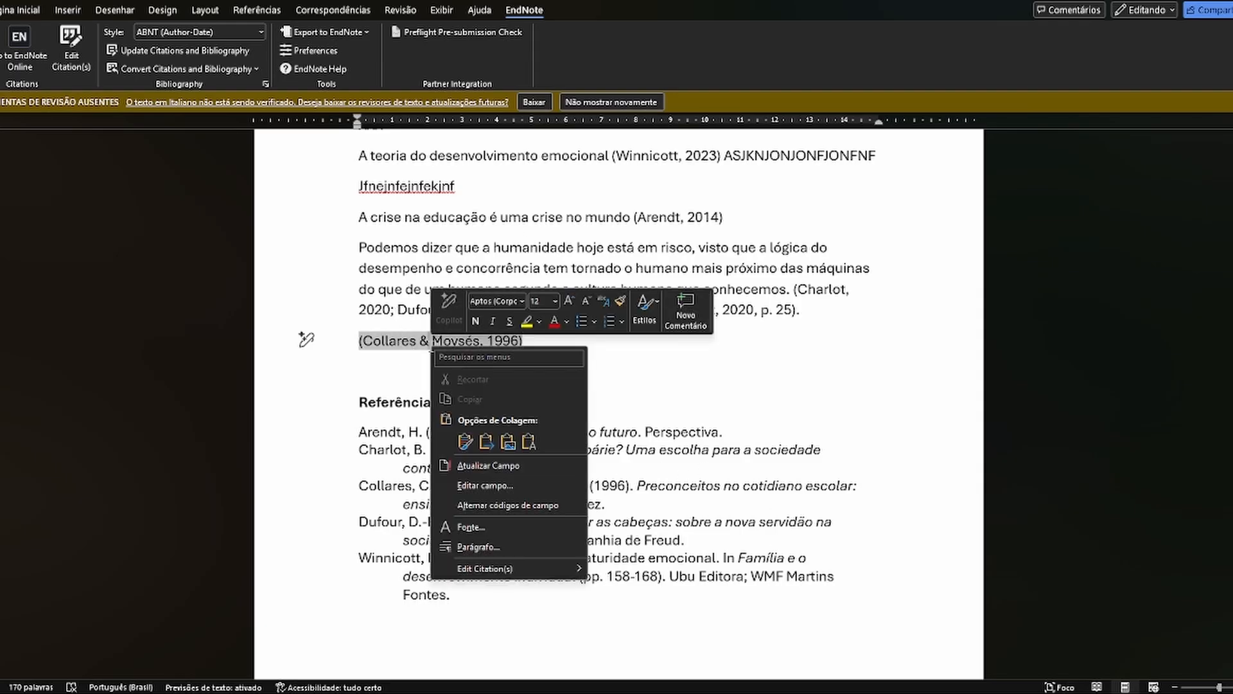
mouse_move(549, 564)
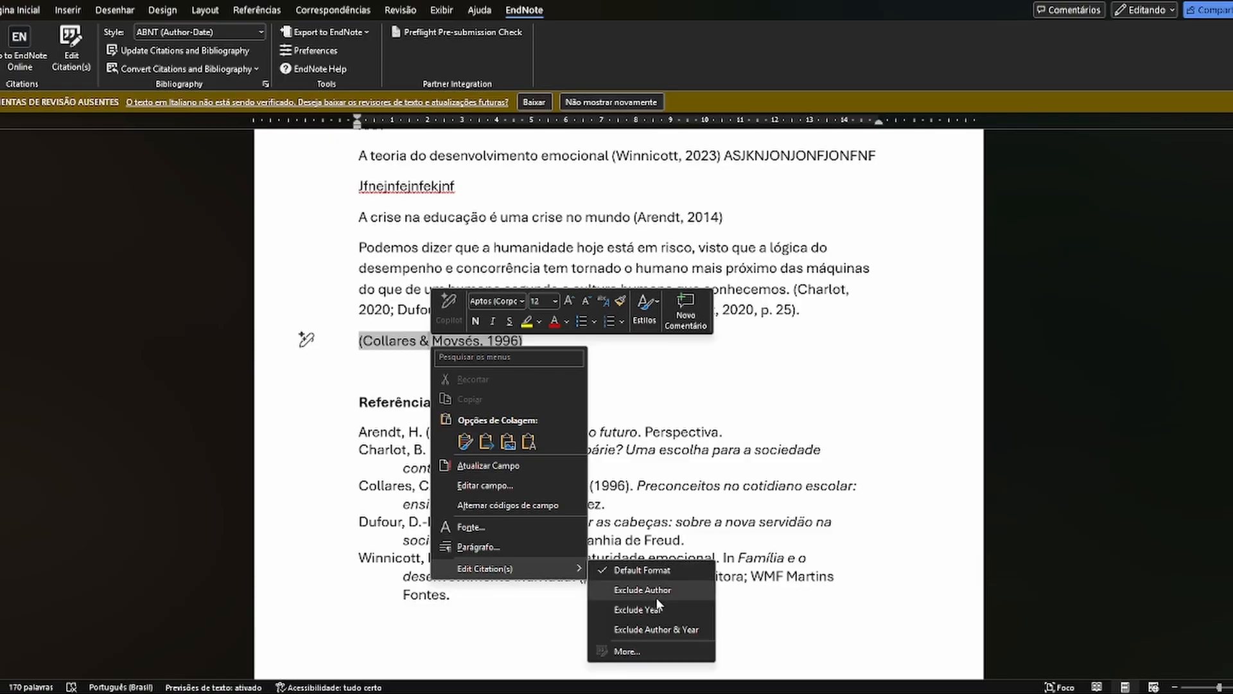
left_click(662, 649)
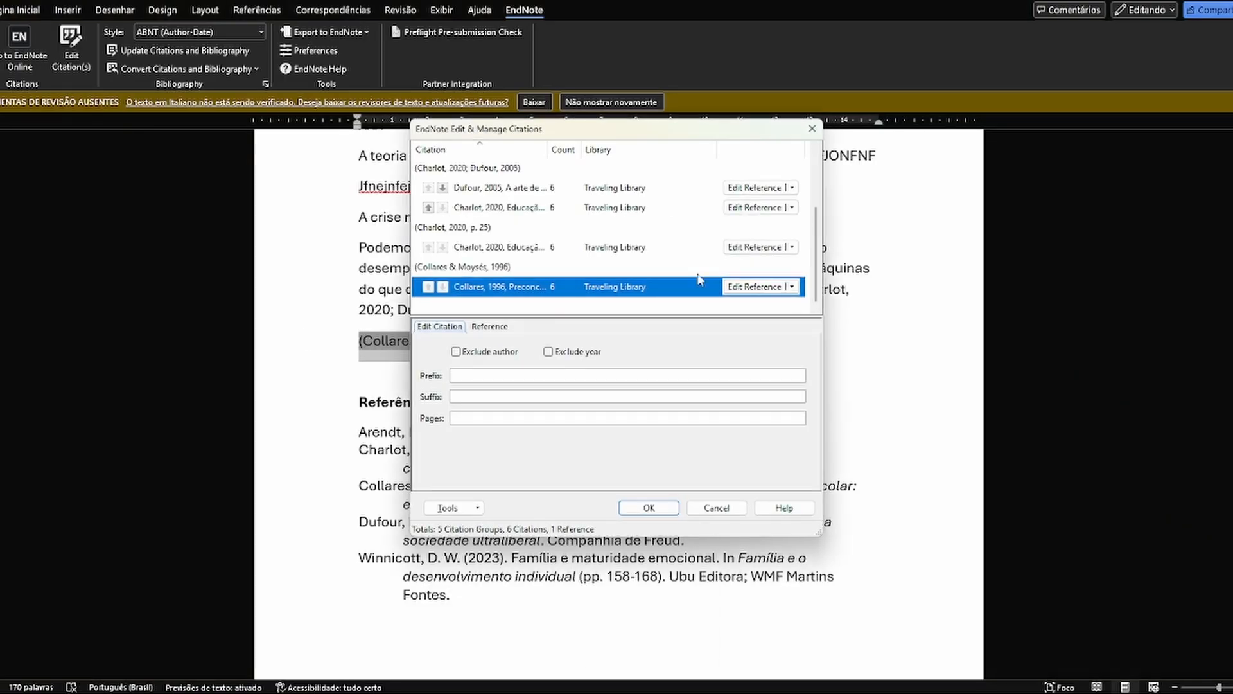
left_click(791, 286)
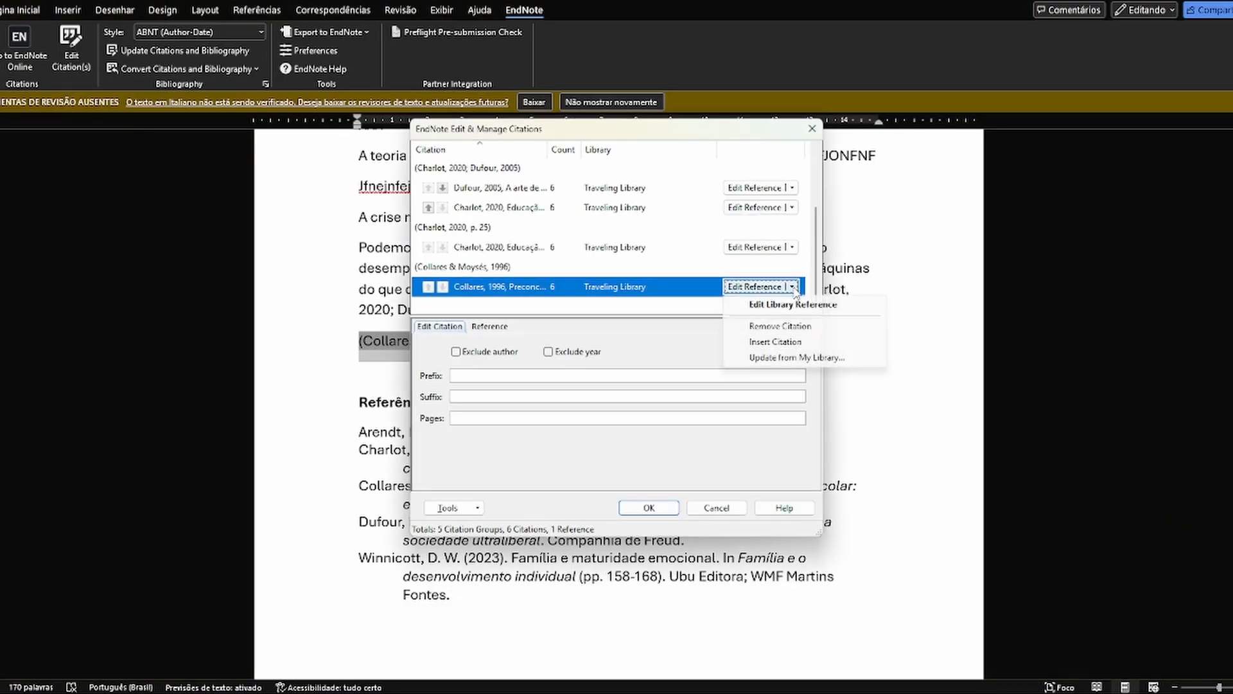
left_click(801, 330)
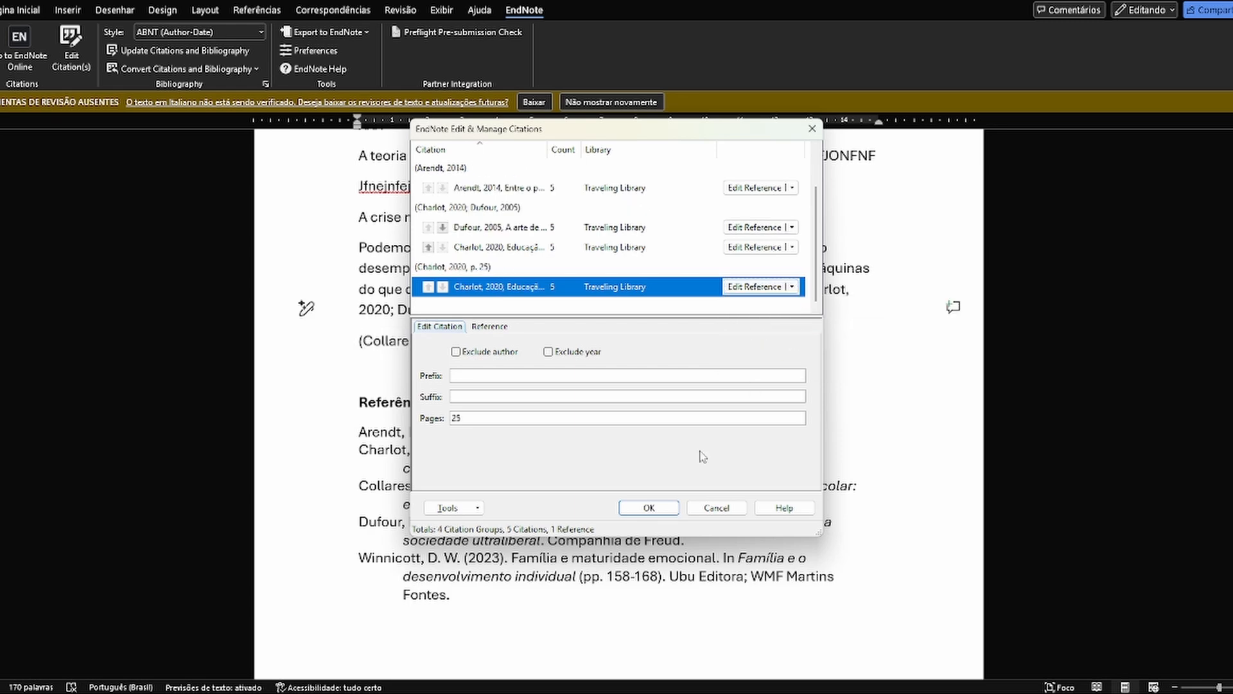
left_click(650, 508)
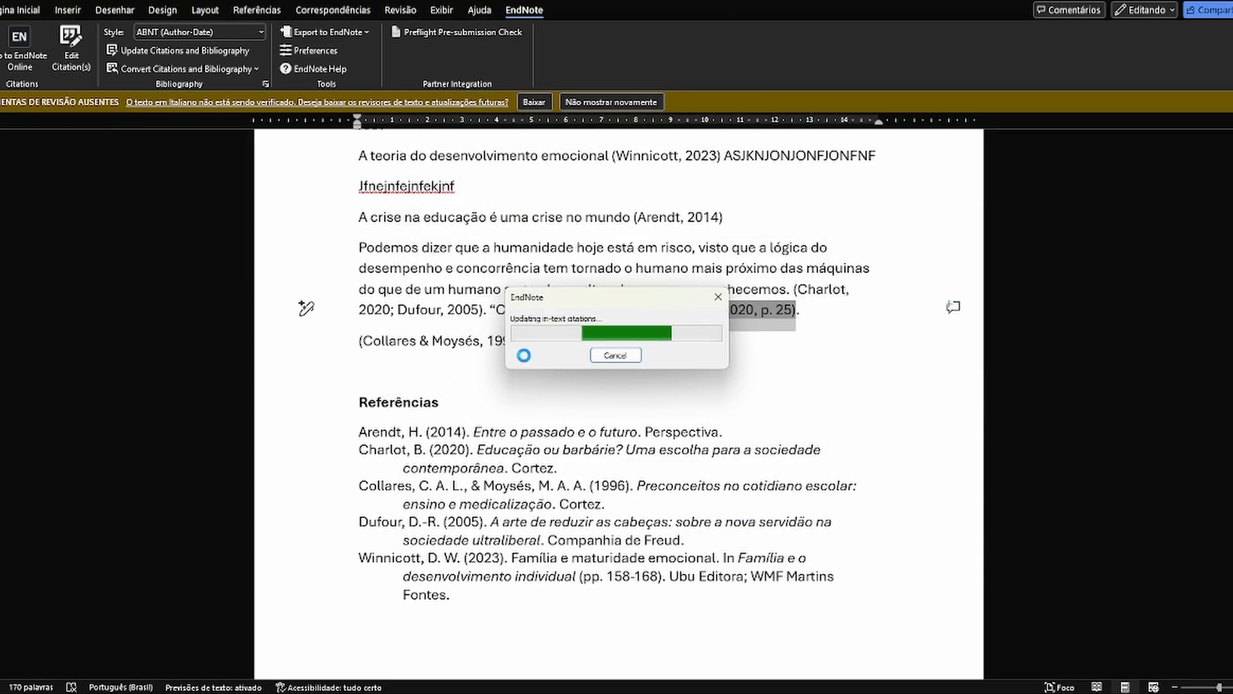
scroll(627, 411, "down", 1)
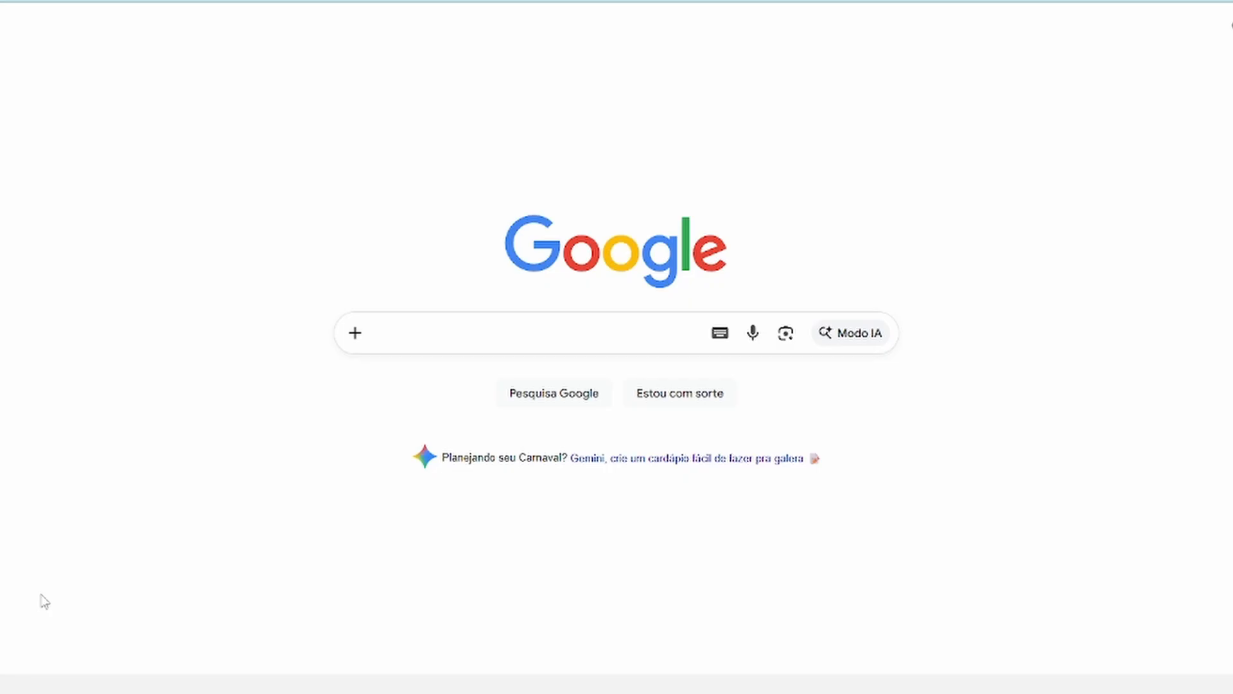
Step: Switch to the browser, search Google for "endnote web" and open the web.endnote.com result
type("end")
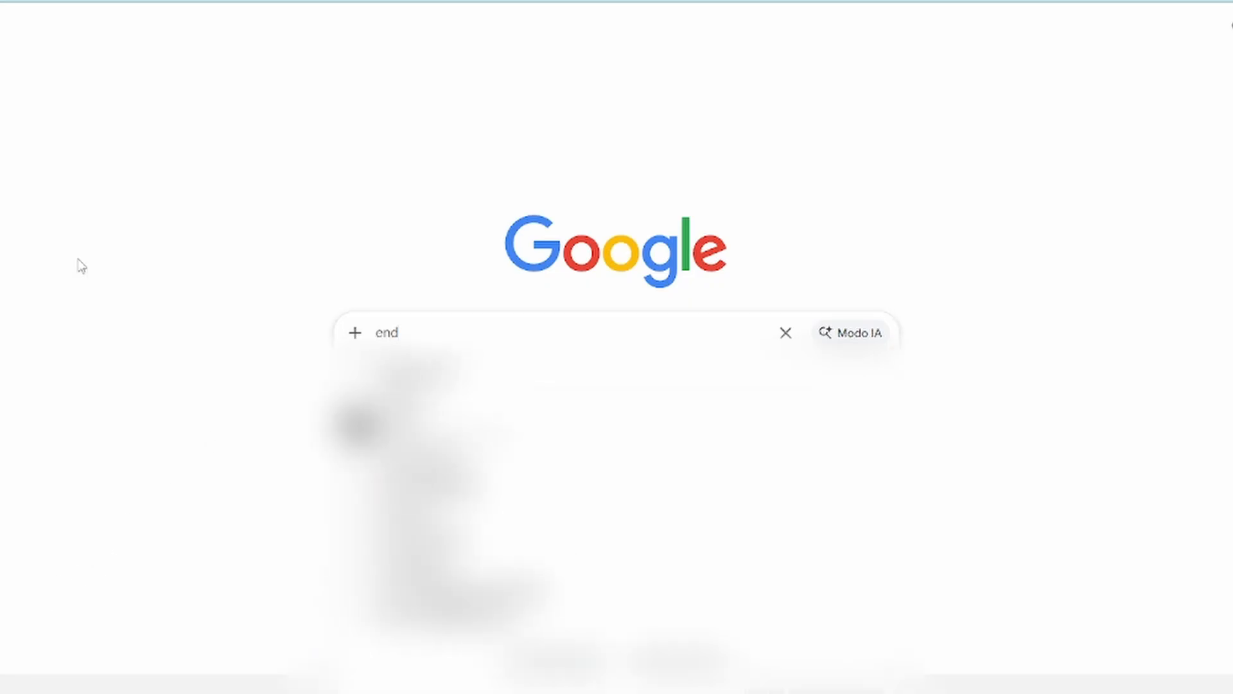
type("note web")
key("Return")
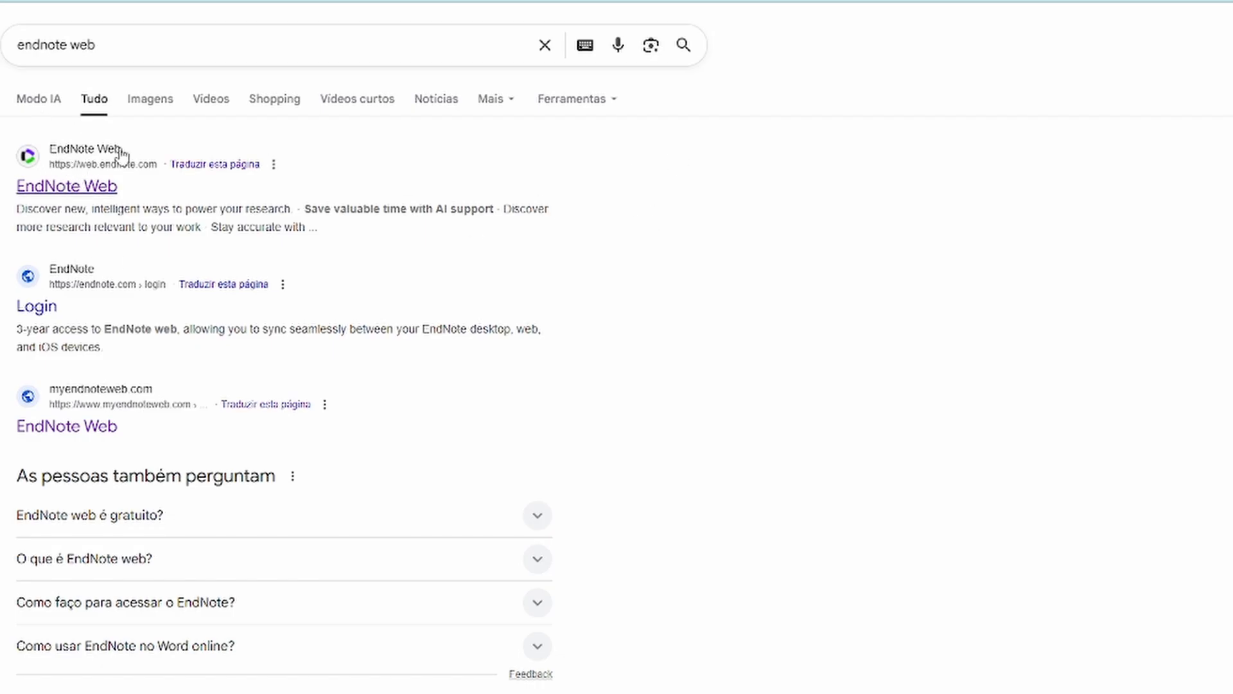
left_click(50, 186)
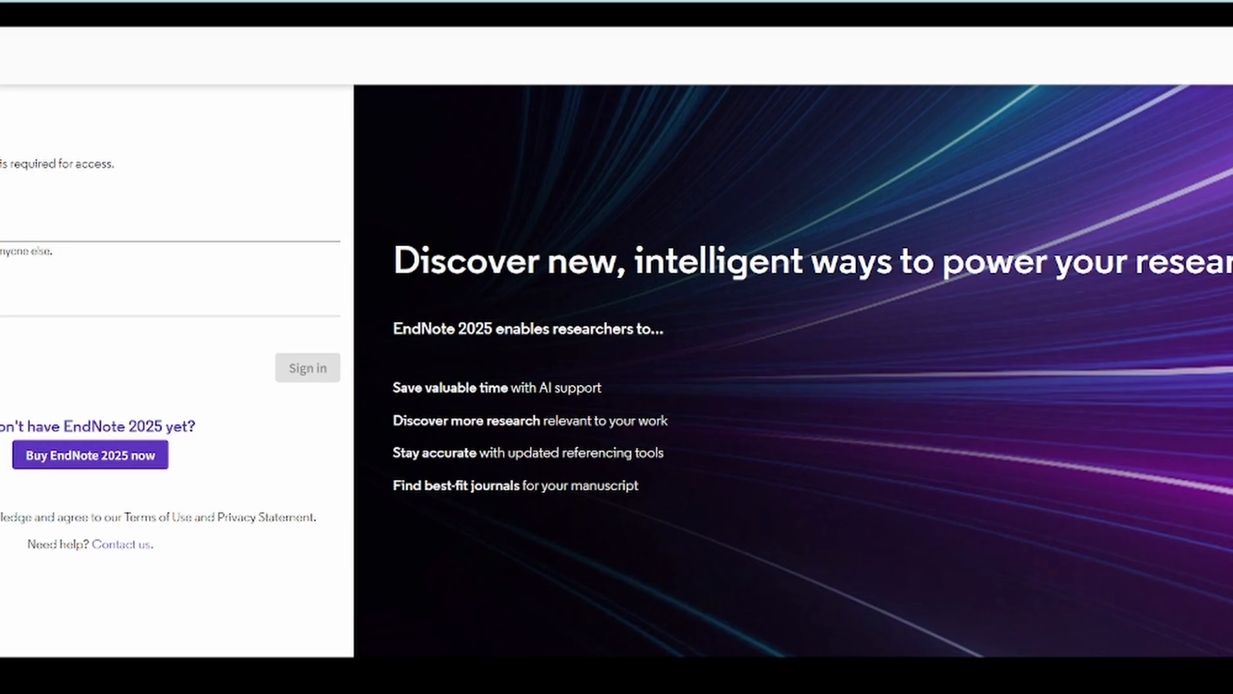
Step: View the EndNote 2025 license prices, and go from the site's login page to the EndNote online classic sign-in
left_click(103, 460)
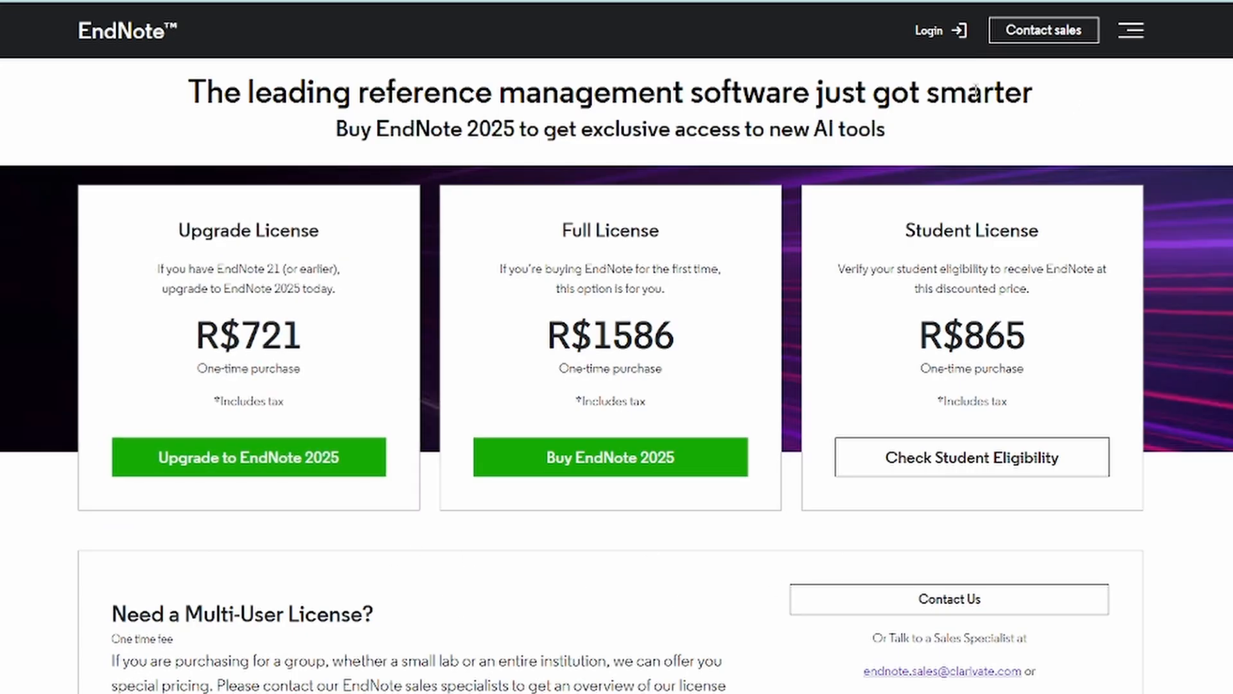
left_click(931, 40)
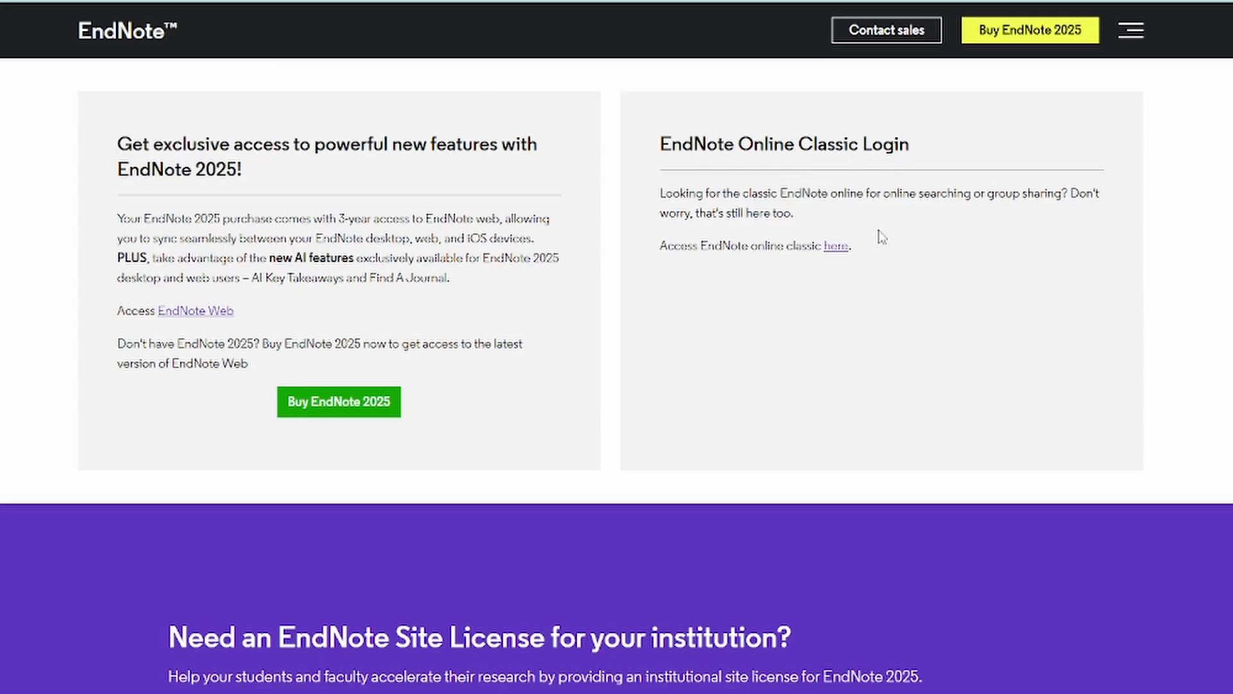
left_click(837, 249)
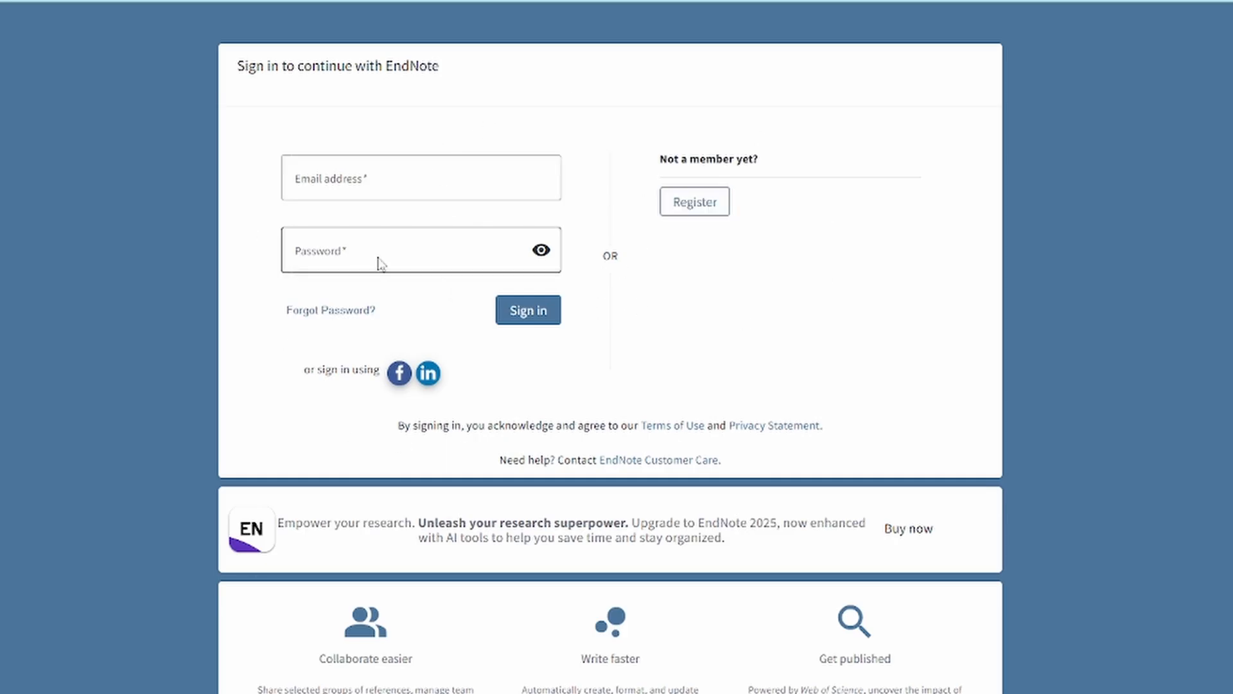
Step: Open the new-member registration form for EndNote online classic and review its required fields
left_click(706, 215)
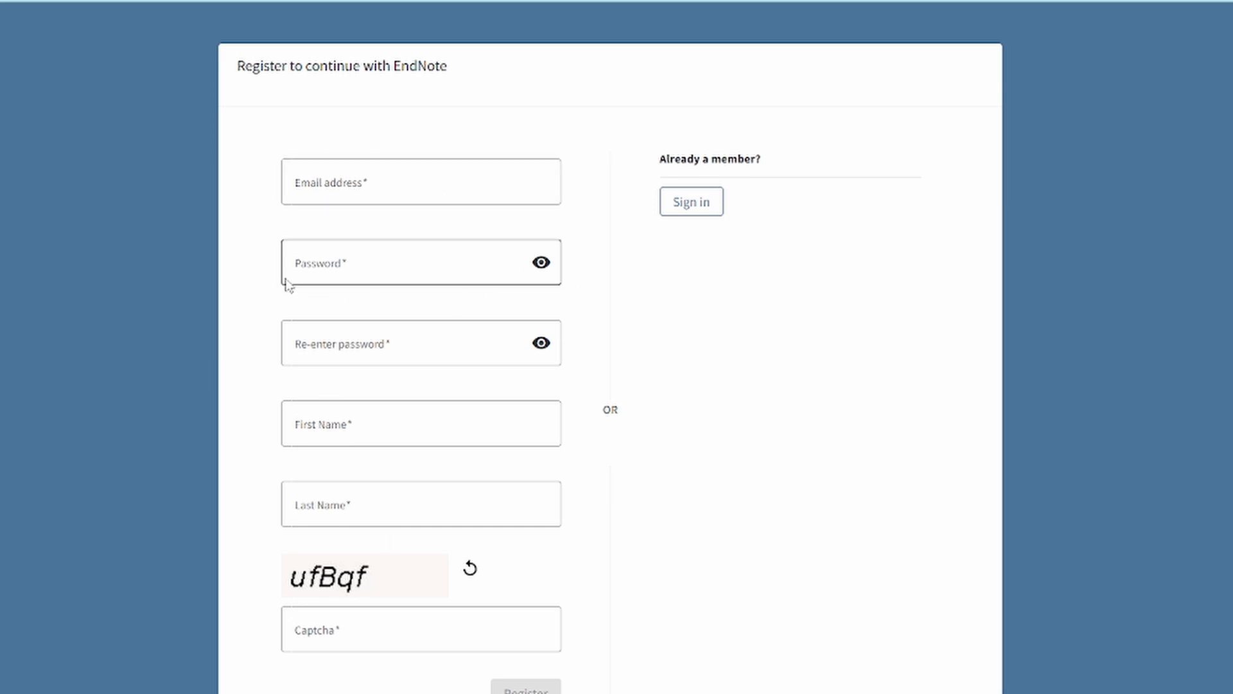
scroll(414, 343, "down", 1)
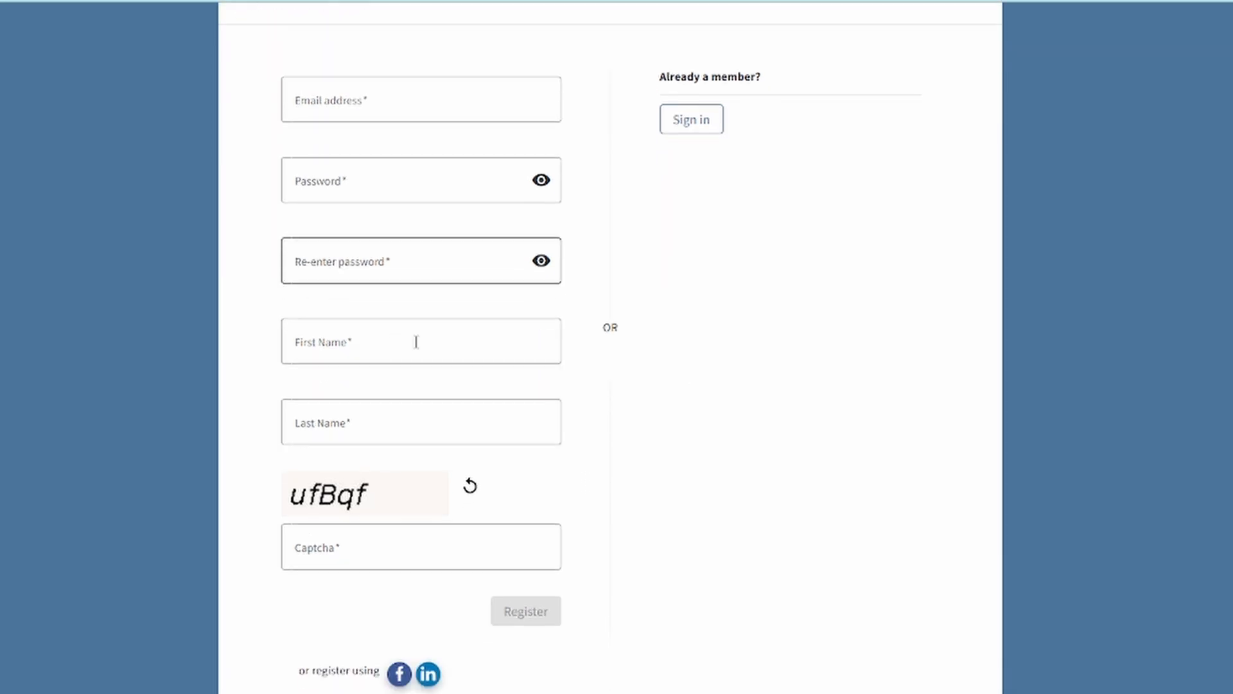
scroll(329, 423, "down", 2)
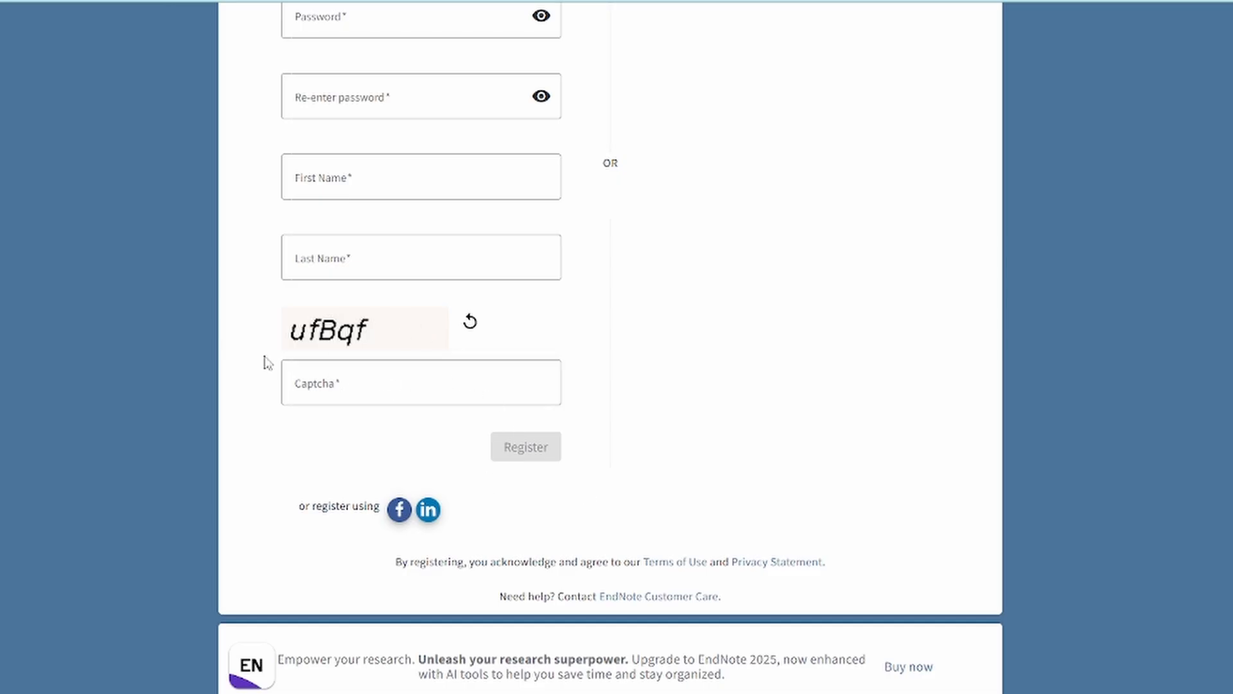
scroll(268, 363, "up", 1)
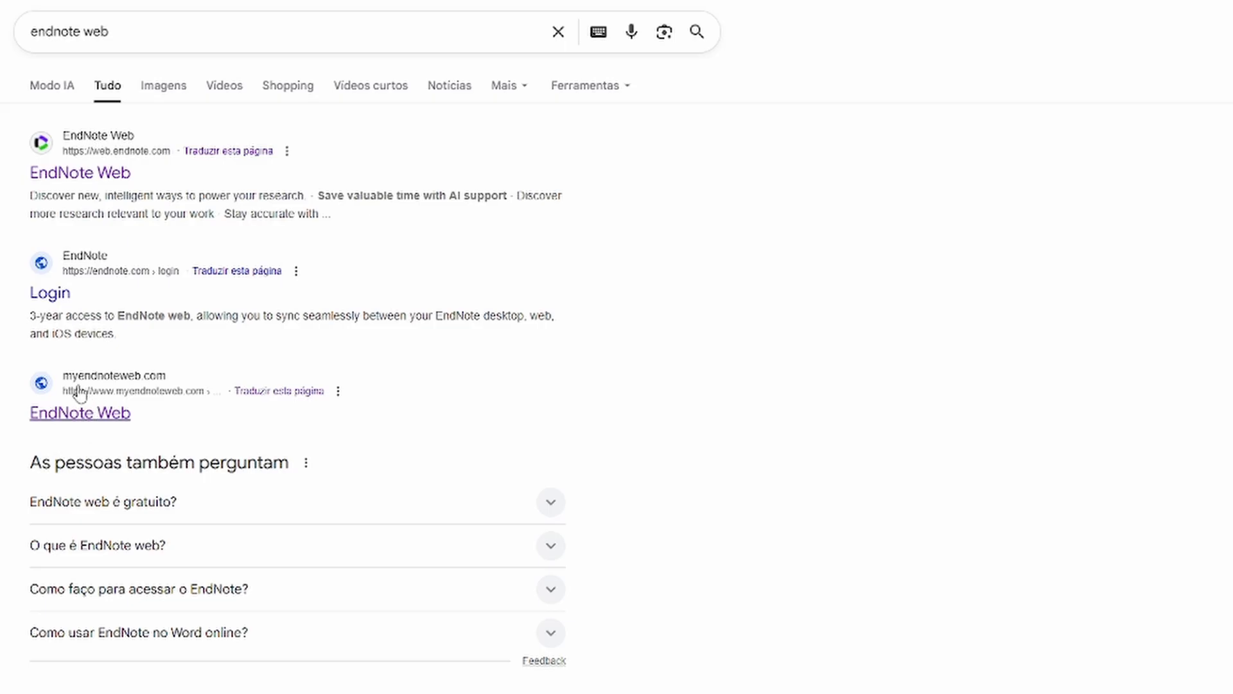
Step: Open EndNote Web from the myendnoteweb.com search result and go to its downloads page for Cite While You Write
left_click(100, 416)
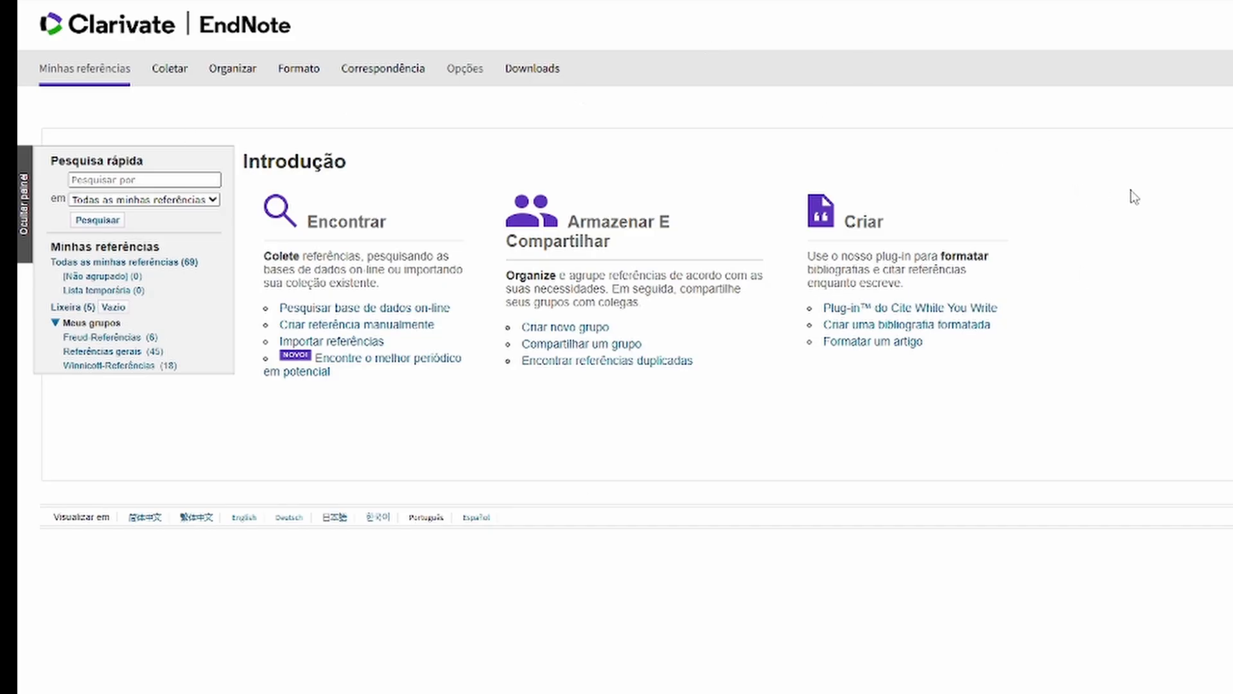
left_click(550, 82)
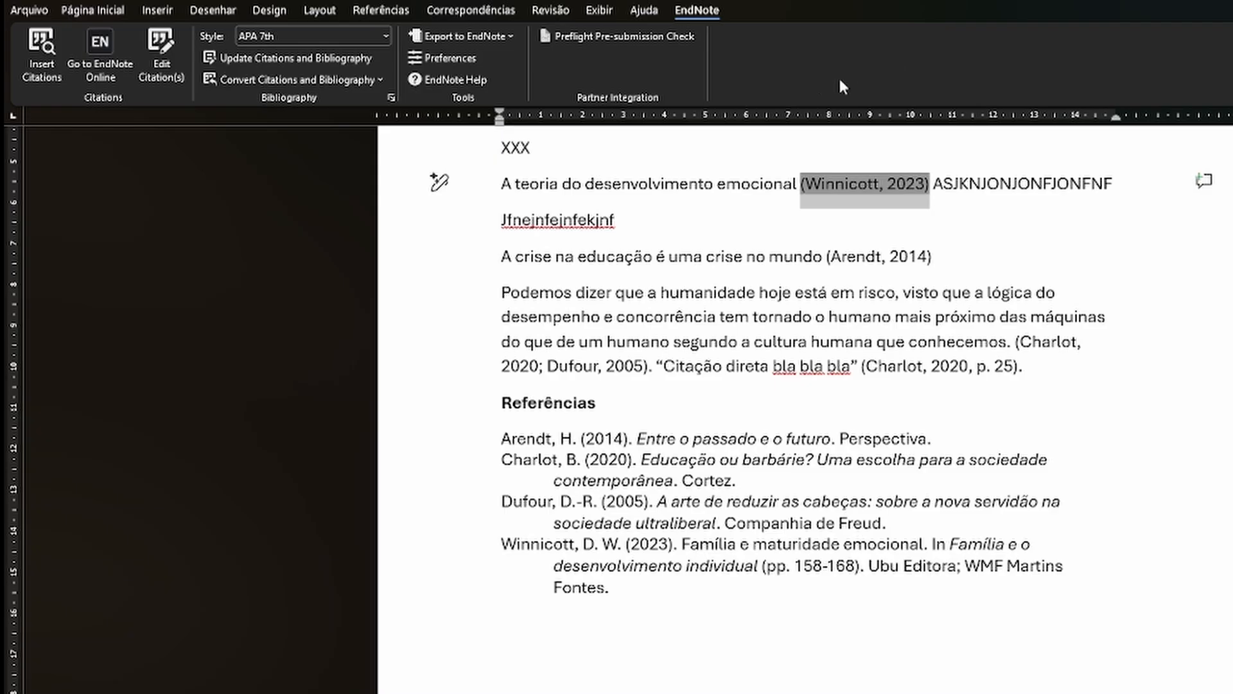
Step: In Word, review the EndNote online address and account login fields in the Cite While You Write application preferences, and confirm them
left_click(467, 62)
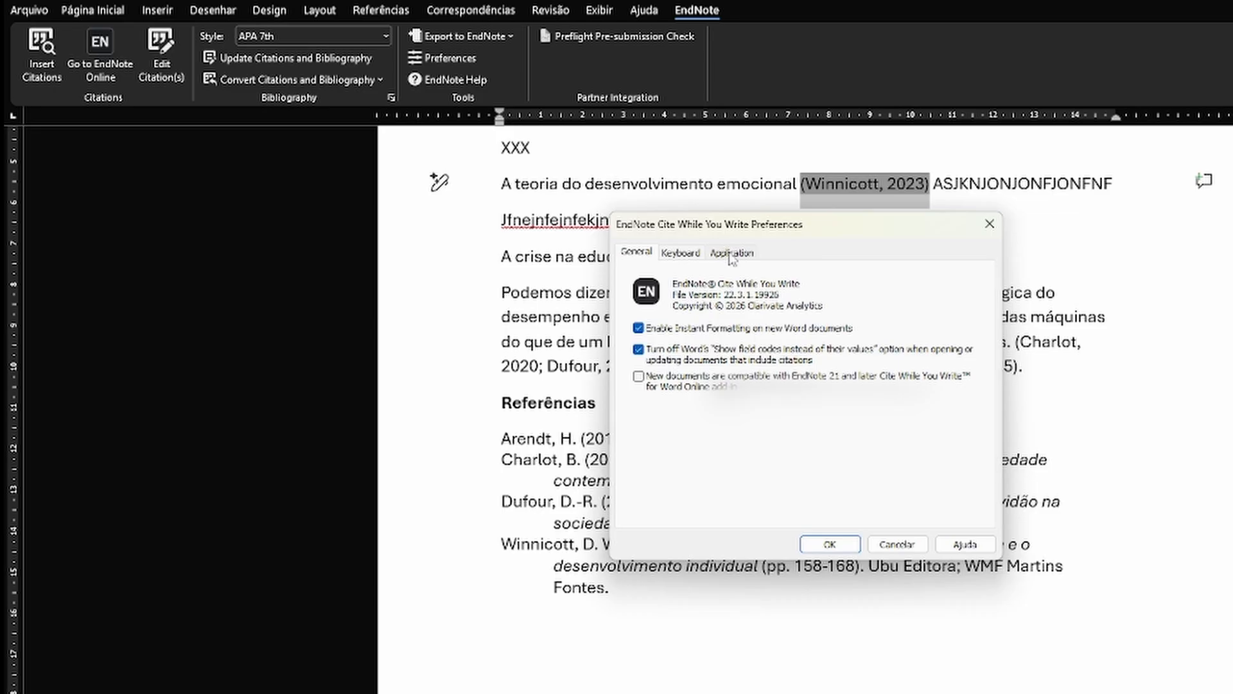
left_click(751, 260)
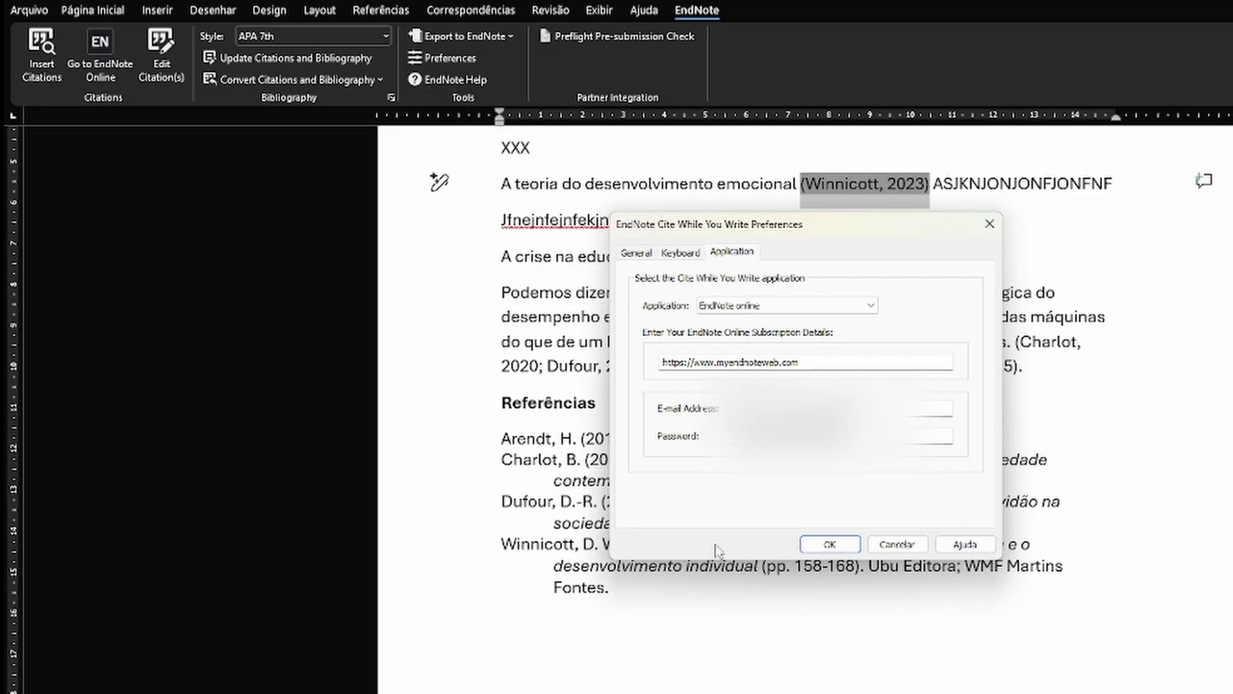
left_click(829, 544)
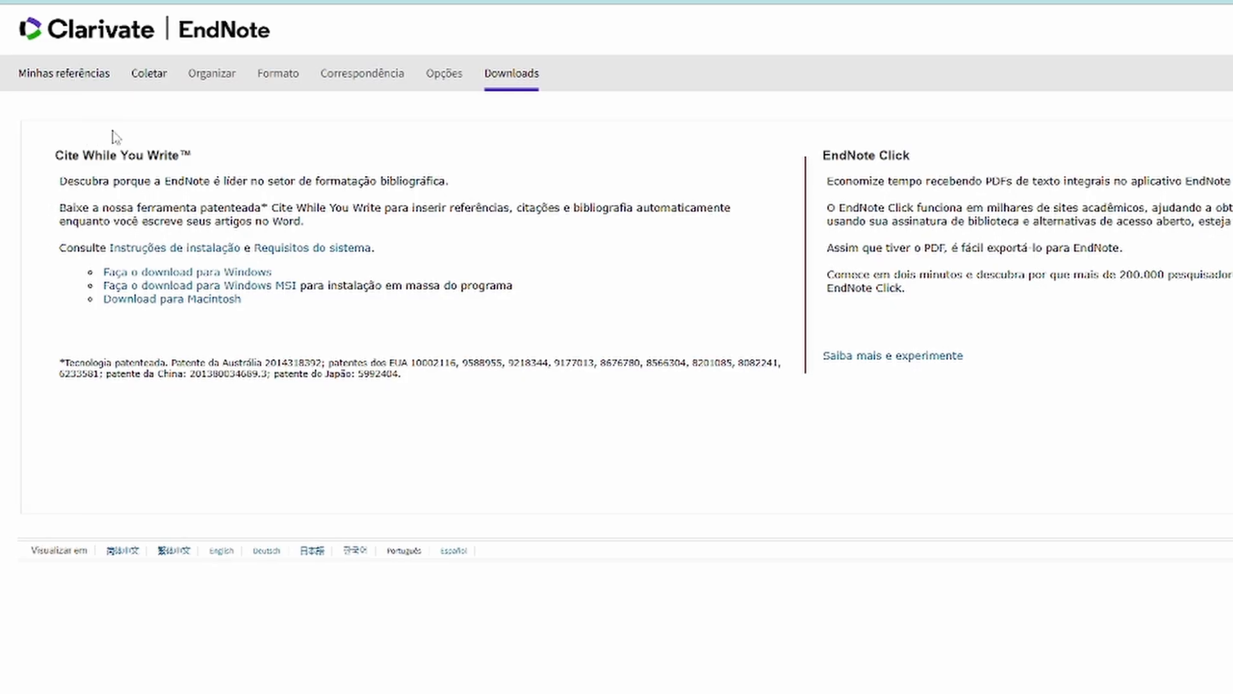
Step: In EndNote Web, display all saved references with 200 per page and browse through the whole list
mouse_move(151, 78)
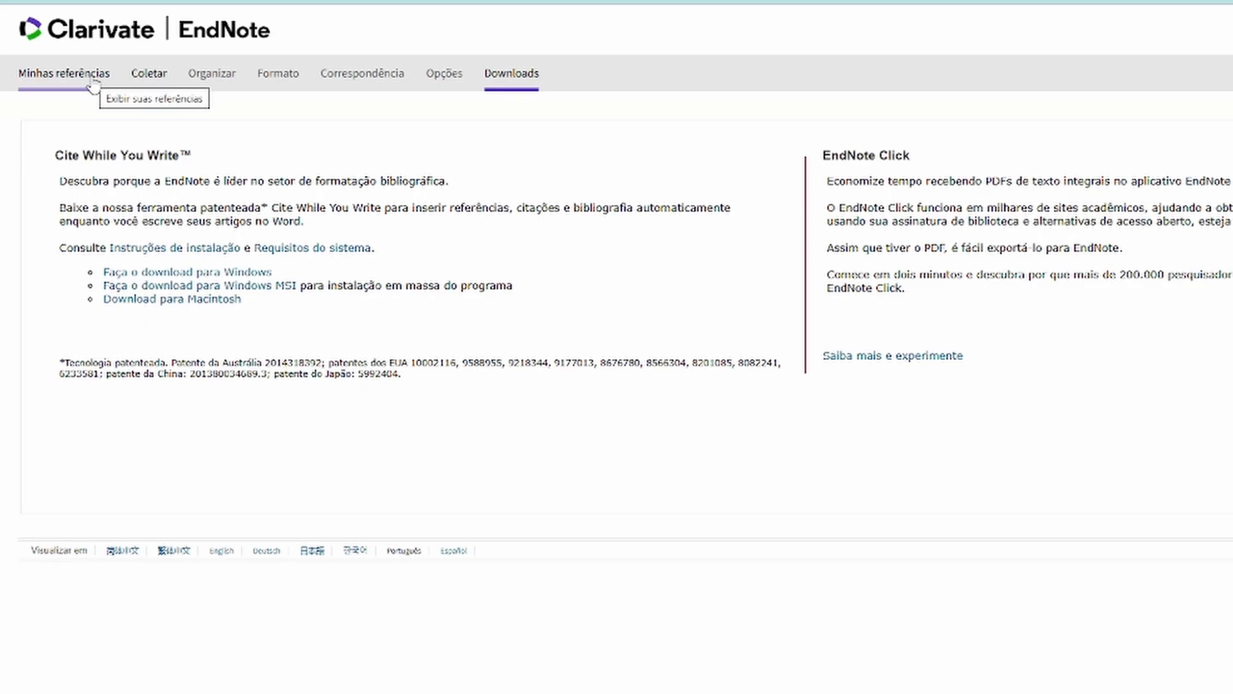
left_click(93, 81)
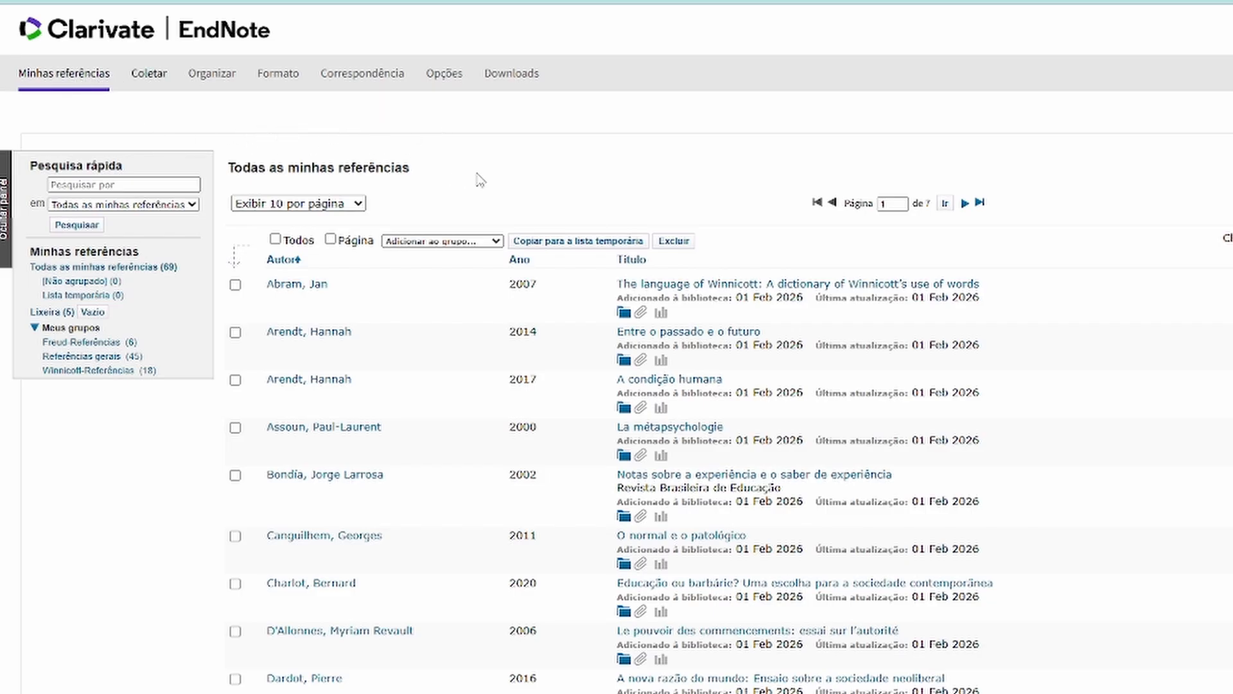
scroll(456, 219, "down", 1)
scroll(455, 219, "down", 1)
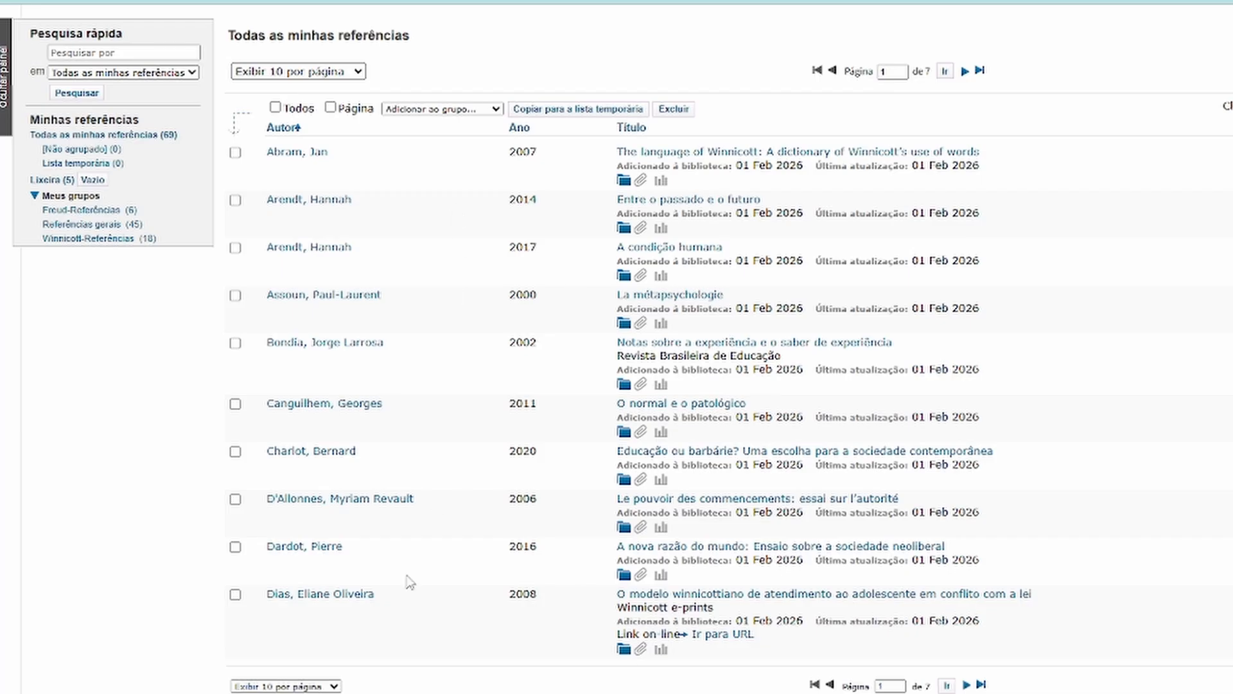
left_click(309, 686)
left_click(317, 672)
scroll(477, 331, "down", 20)
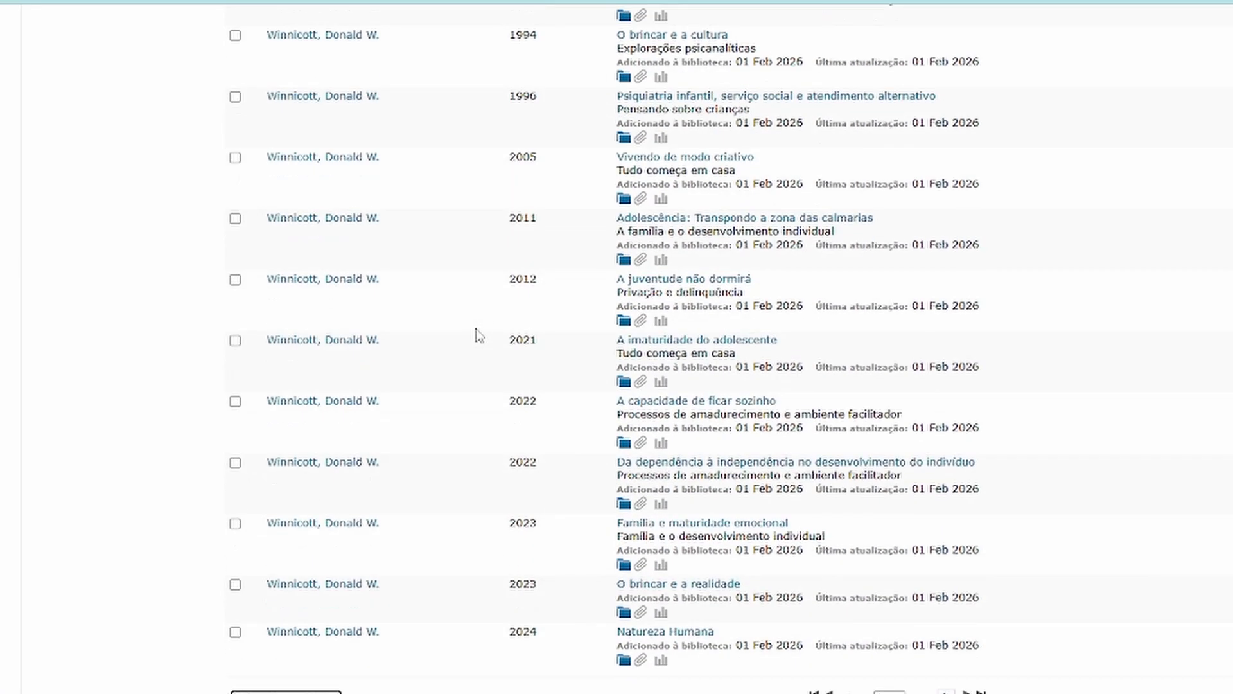
scroll(476, 334, "up", 20)
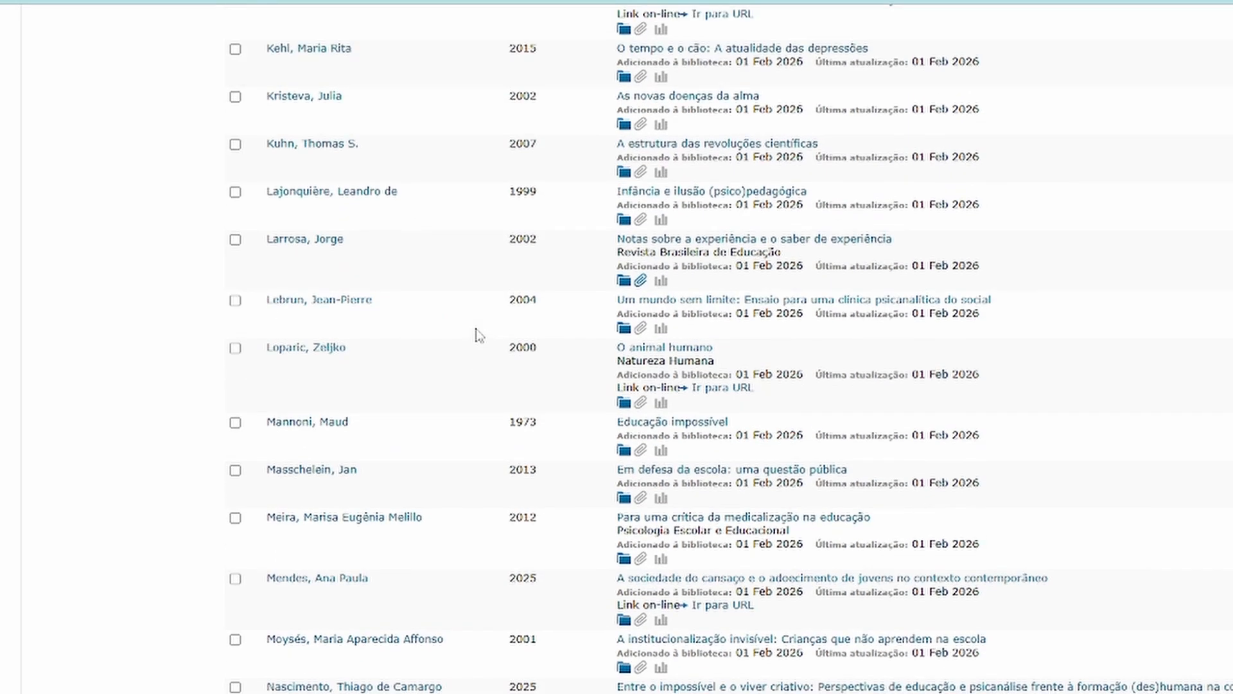
scroll(476, 334, "up", 12)
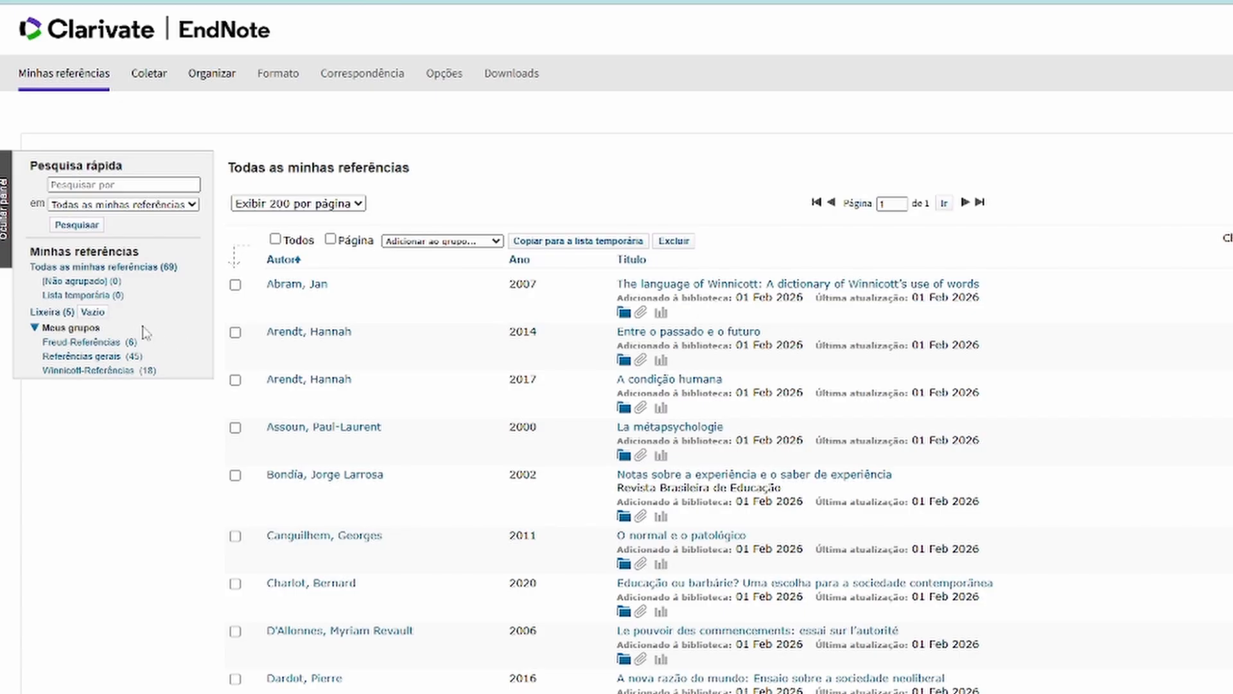
Step: Open the group management page and review the groups Freud-Referências, Referências gerais and Winnicott-Referências
mouse_move(149, 84)
mouse_move(224, 78)
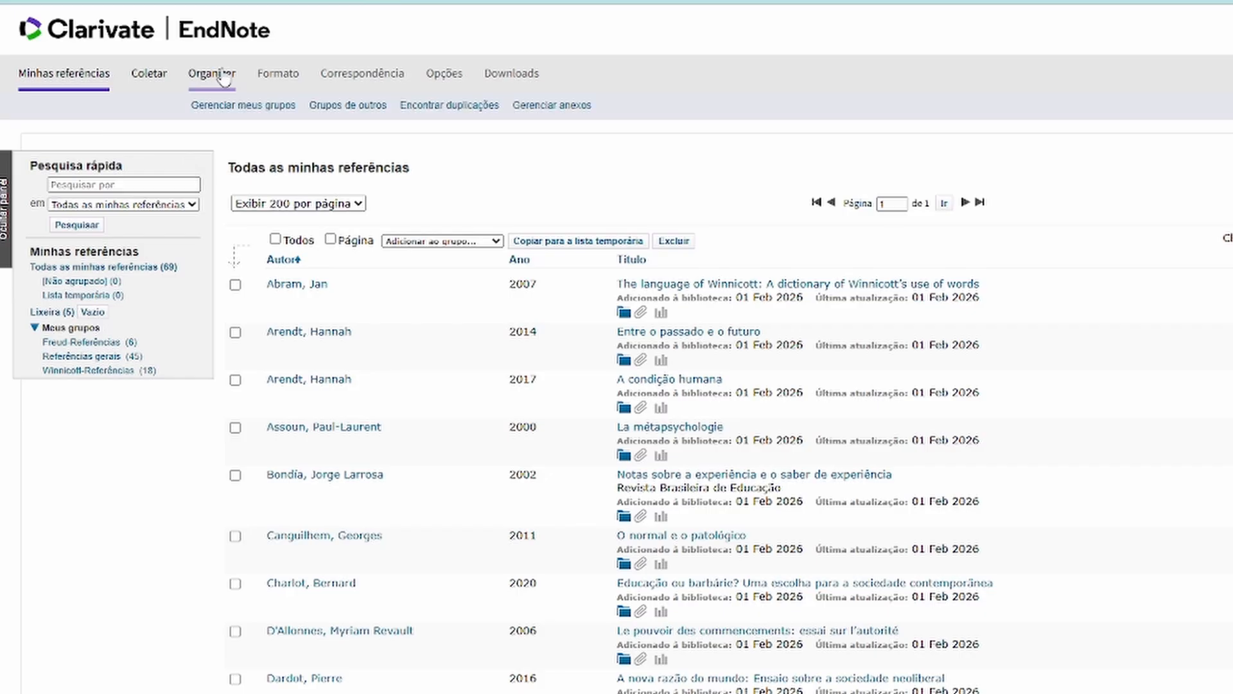
left_click(237, 107)
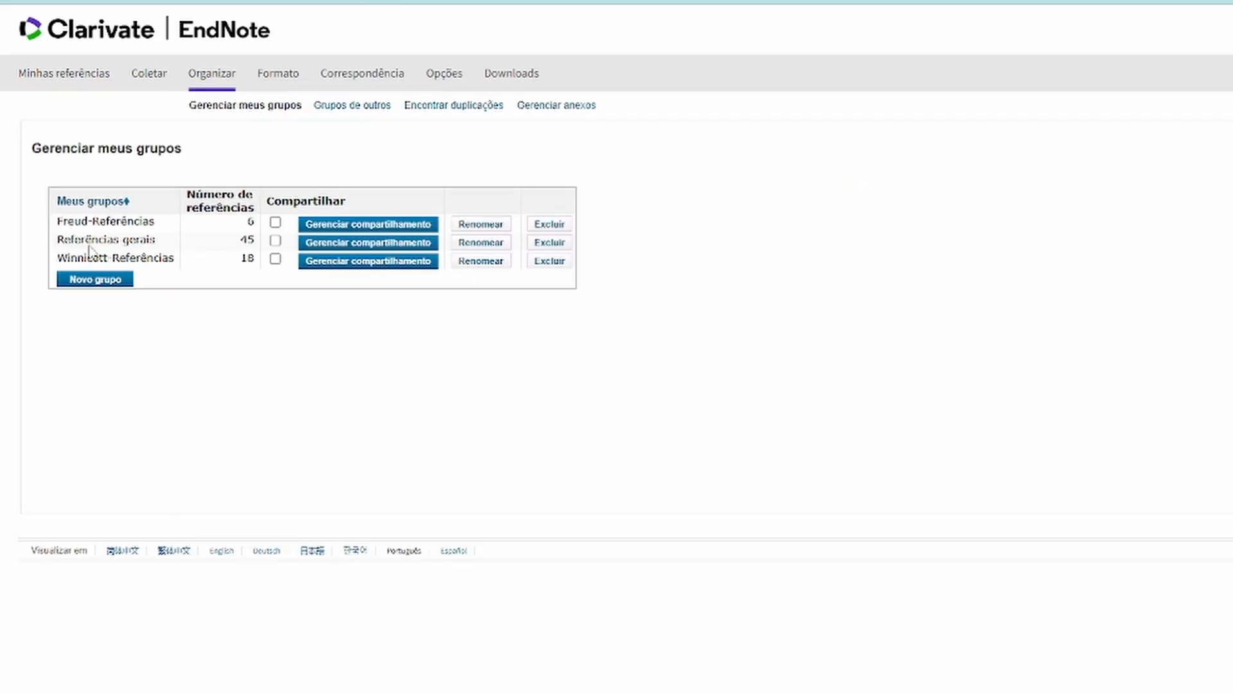
mouse_move(58, 239)
left_mouse_down()
mouse_move(170, 247)
mouse_move(31, 254)
mouse_move(51, 250)
left_mouse_up()
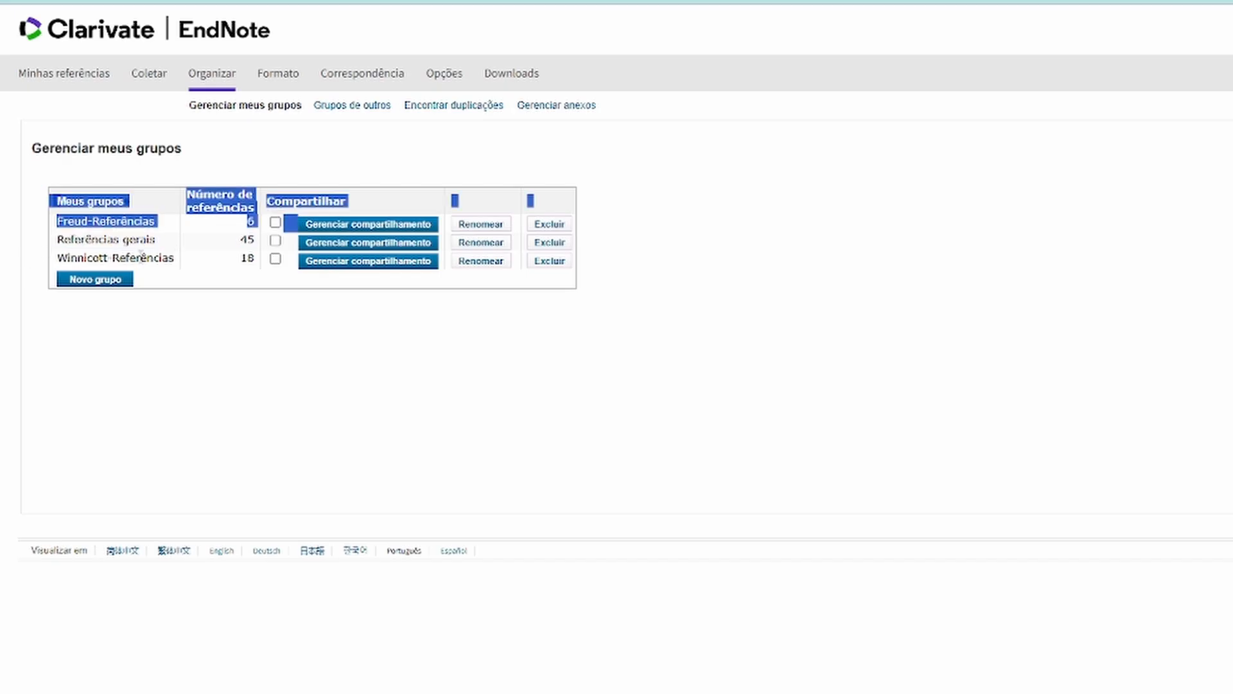
left_click(145, 245)
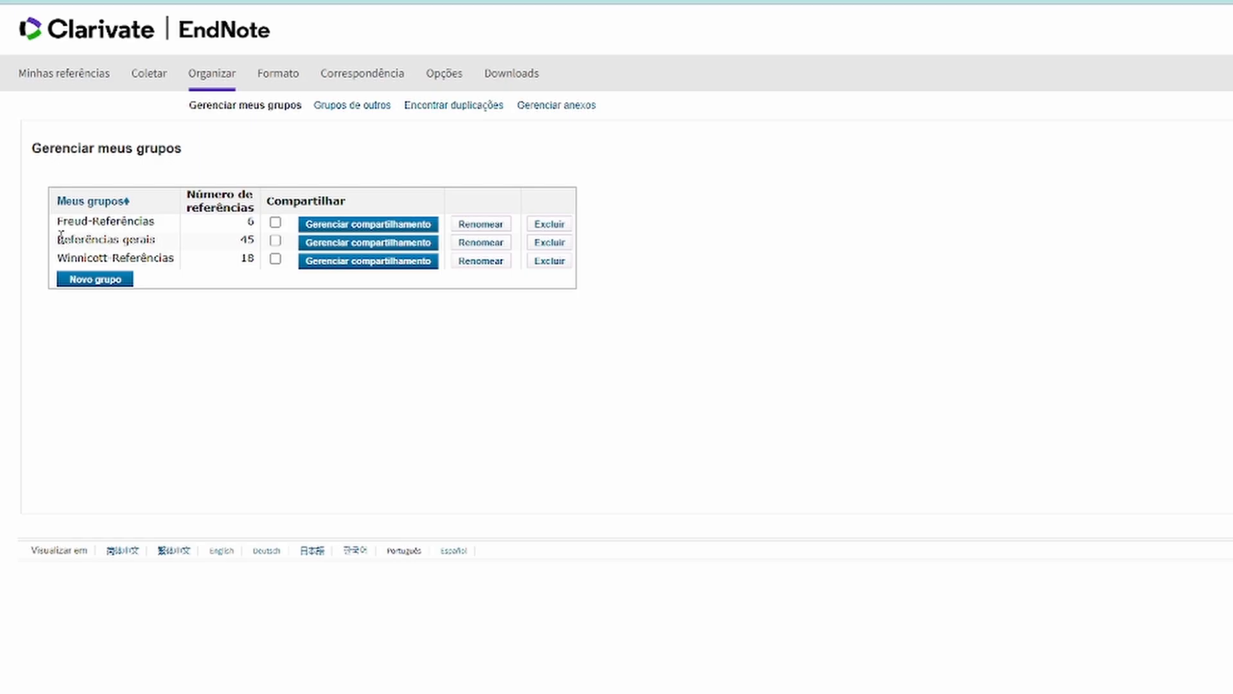
left_click_drag(59, 238, 165, 239)
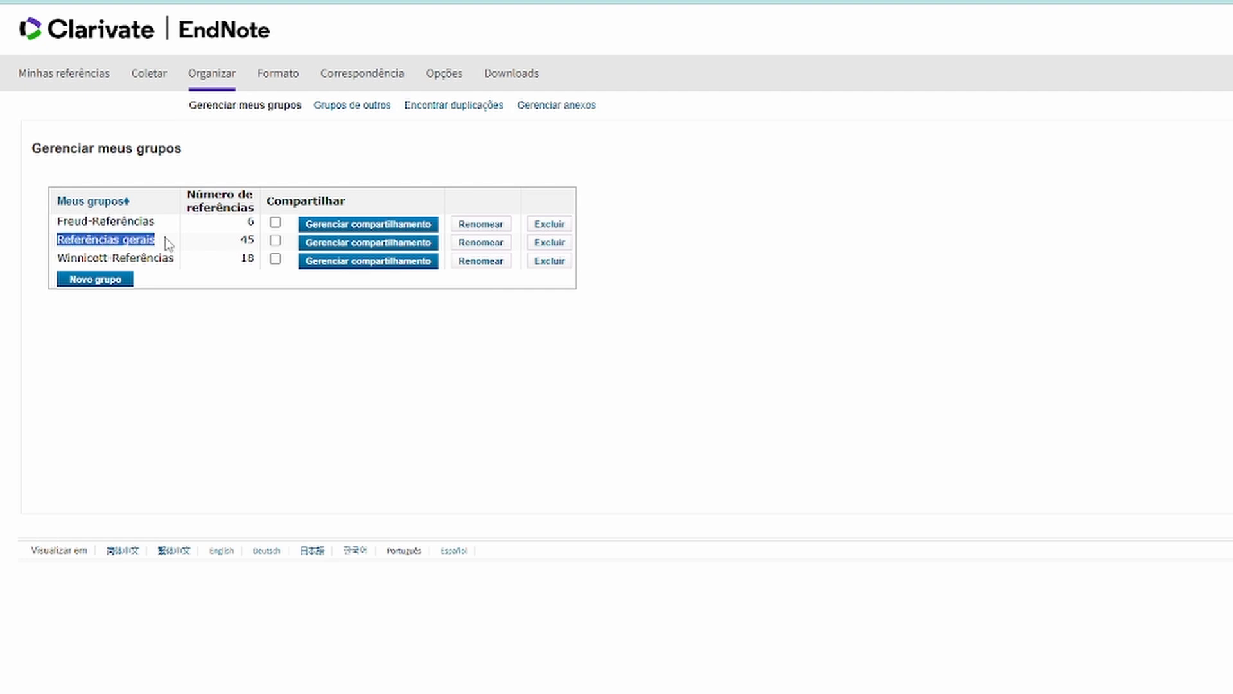
left_click(81, 237)
left_click_drag(59, 222, 135, 221)
left_click(52, 249)
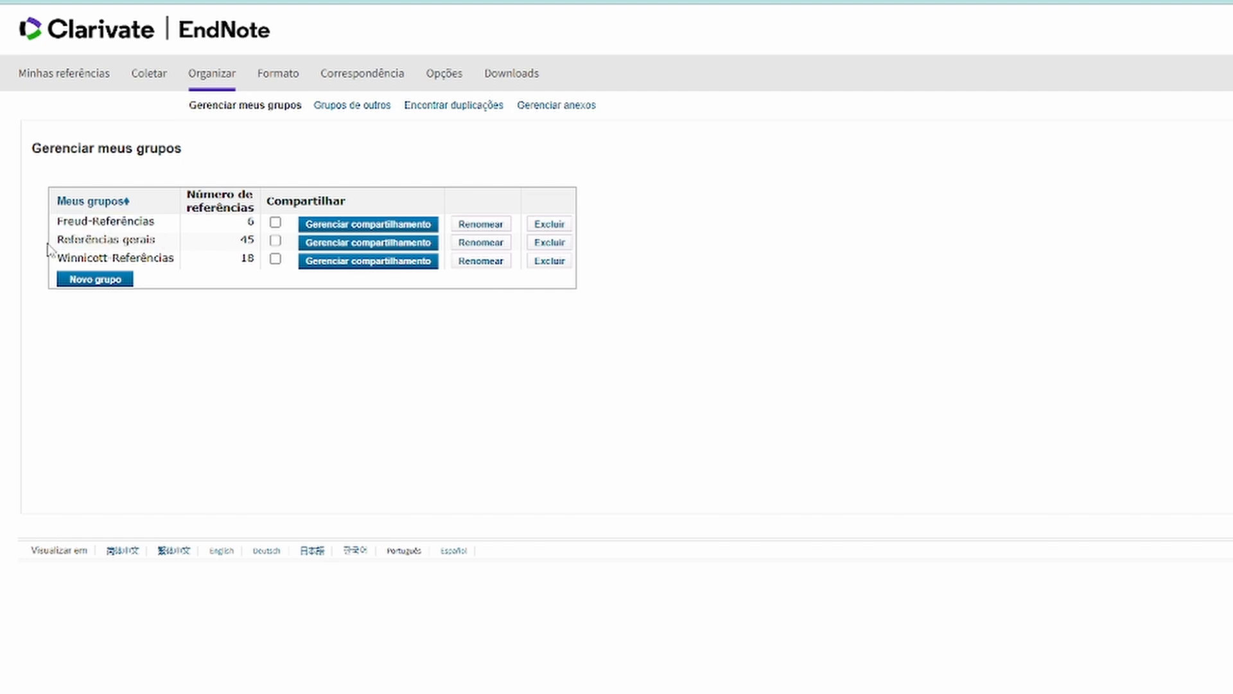
left_click_drag(58, 239, 156, 241)
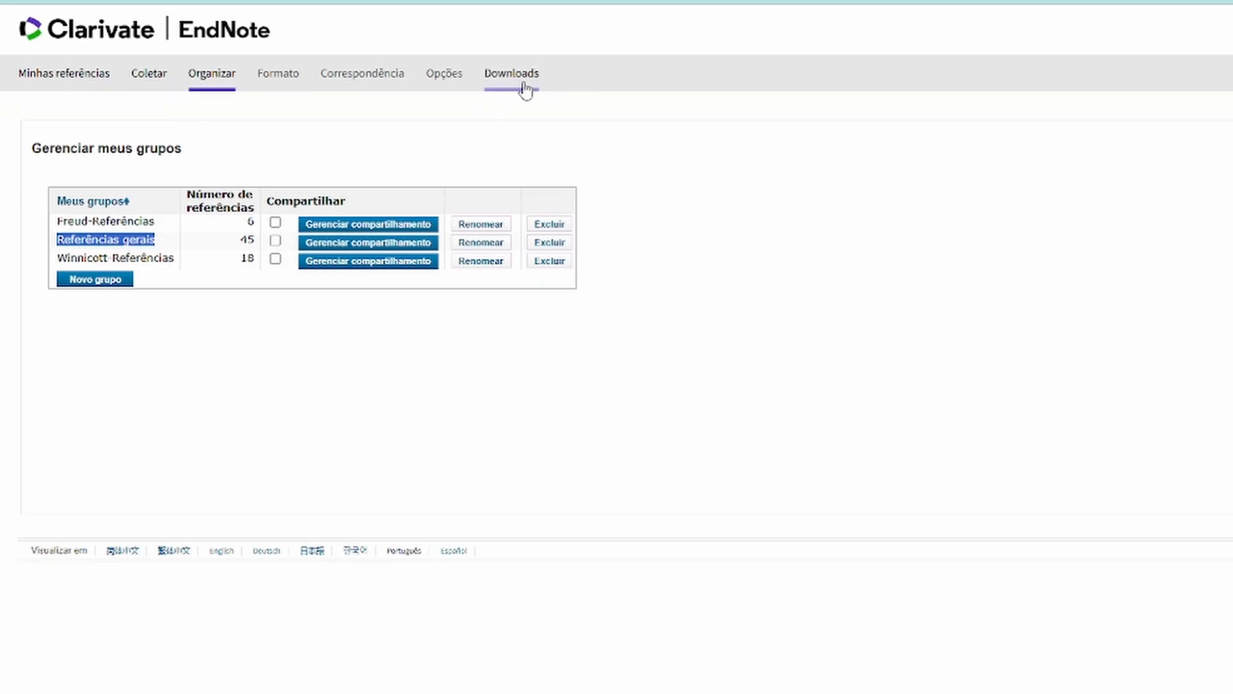
Step: Open the saved reference "The language of Winnicott" and review its bibliographic fields, attachment options, optional fields and group
left_click(103, 82)
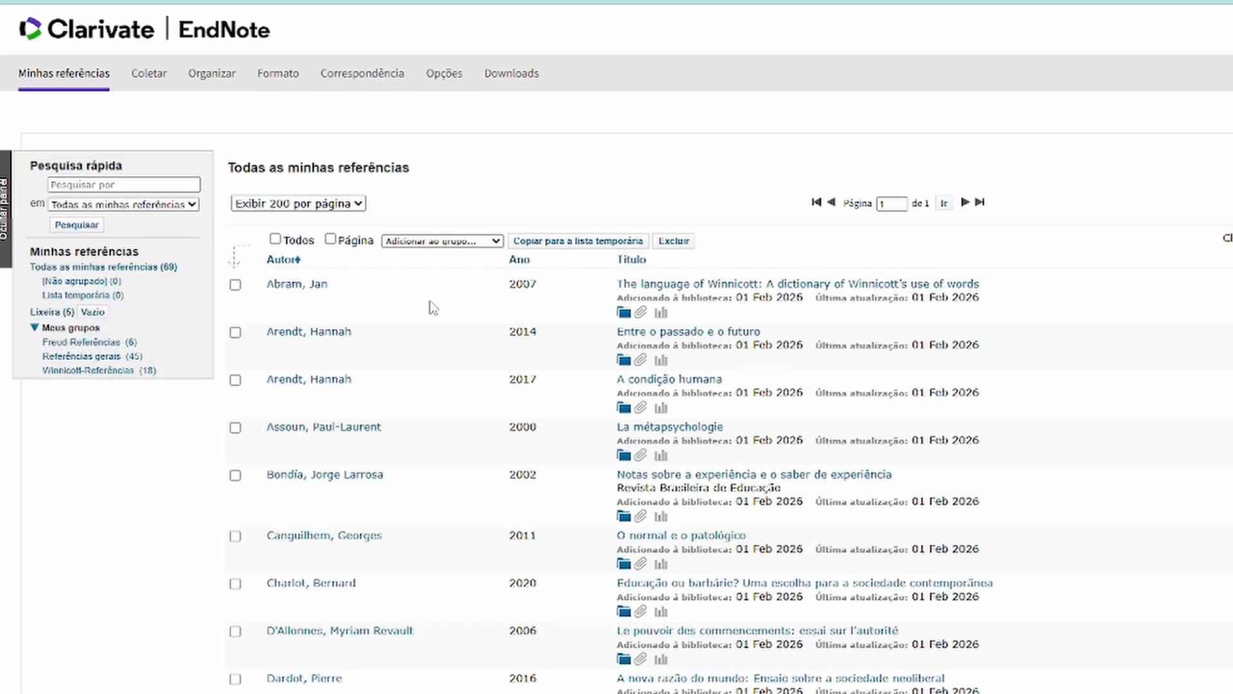
left_click(732, 284)
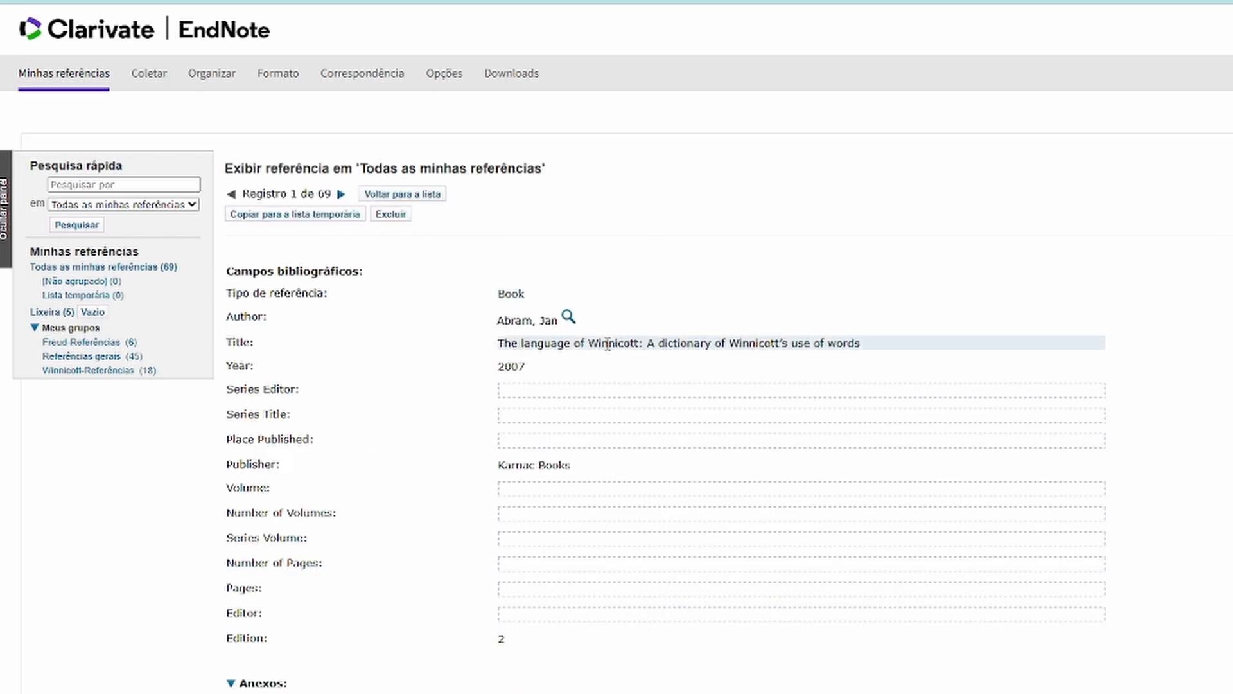
scroll(434, 382, "down", 5)
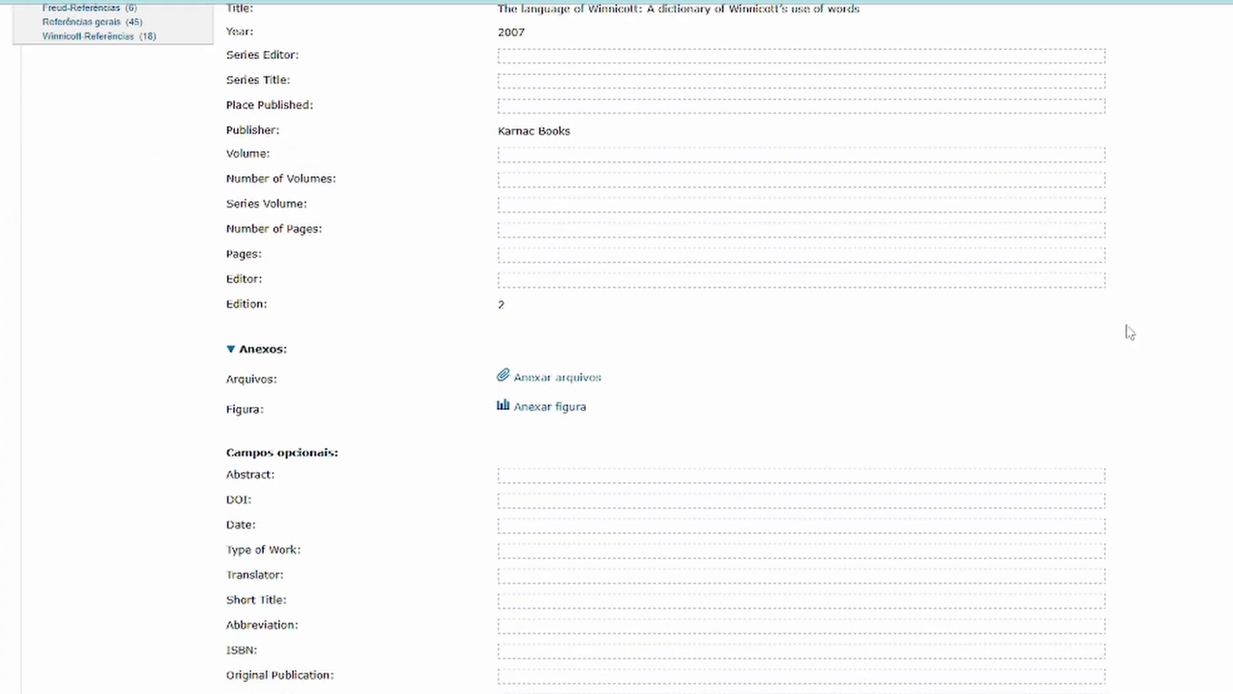
scroll(170, 386, "up", 3)
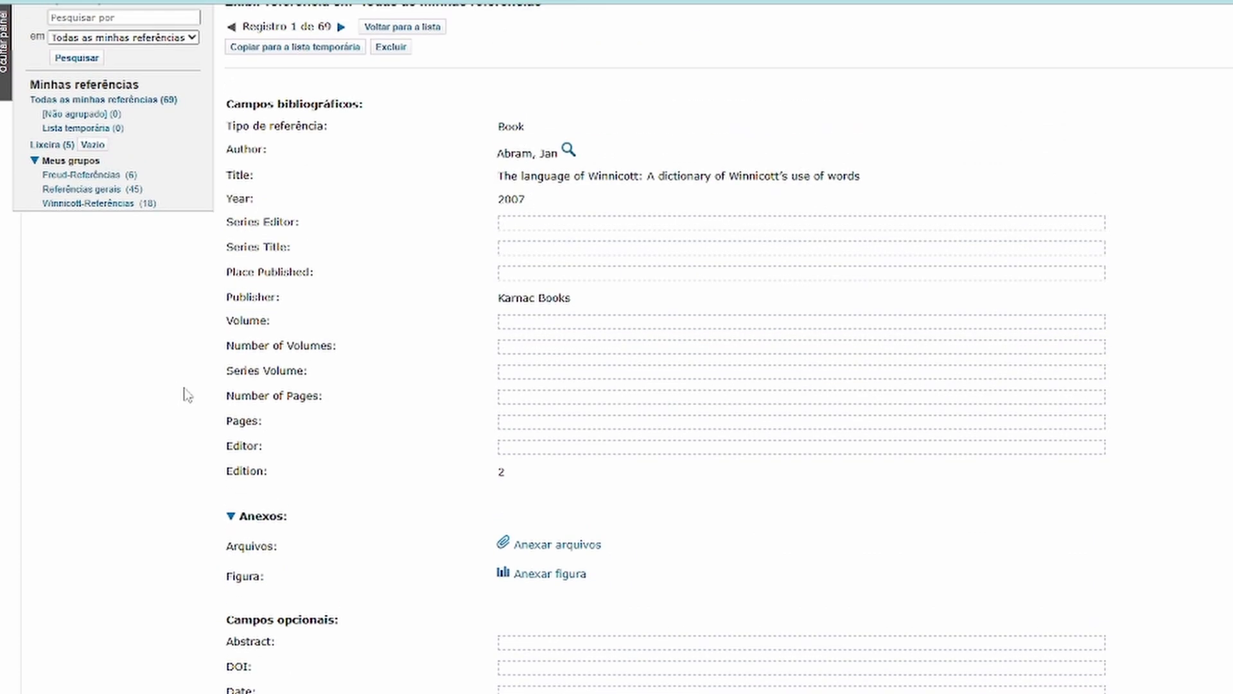
scroll(183, 393, "down", 3)
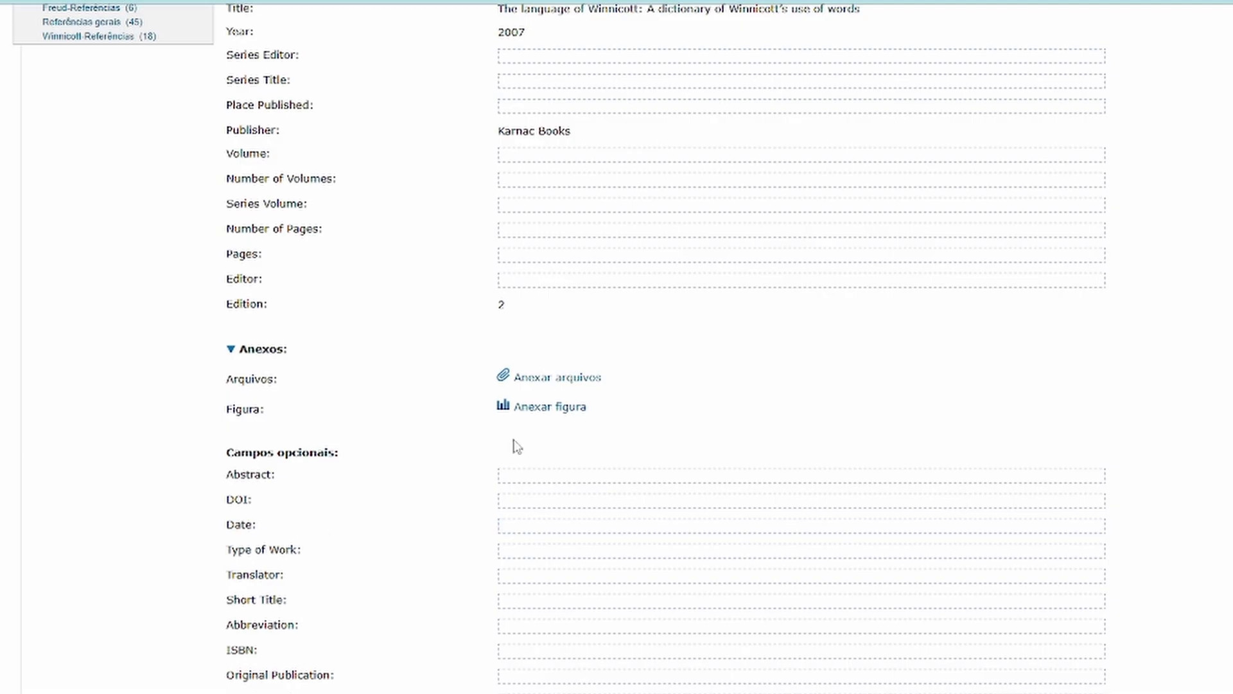
scroll(452, 447, "down", 5)
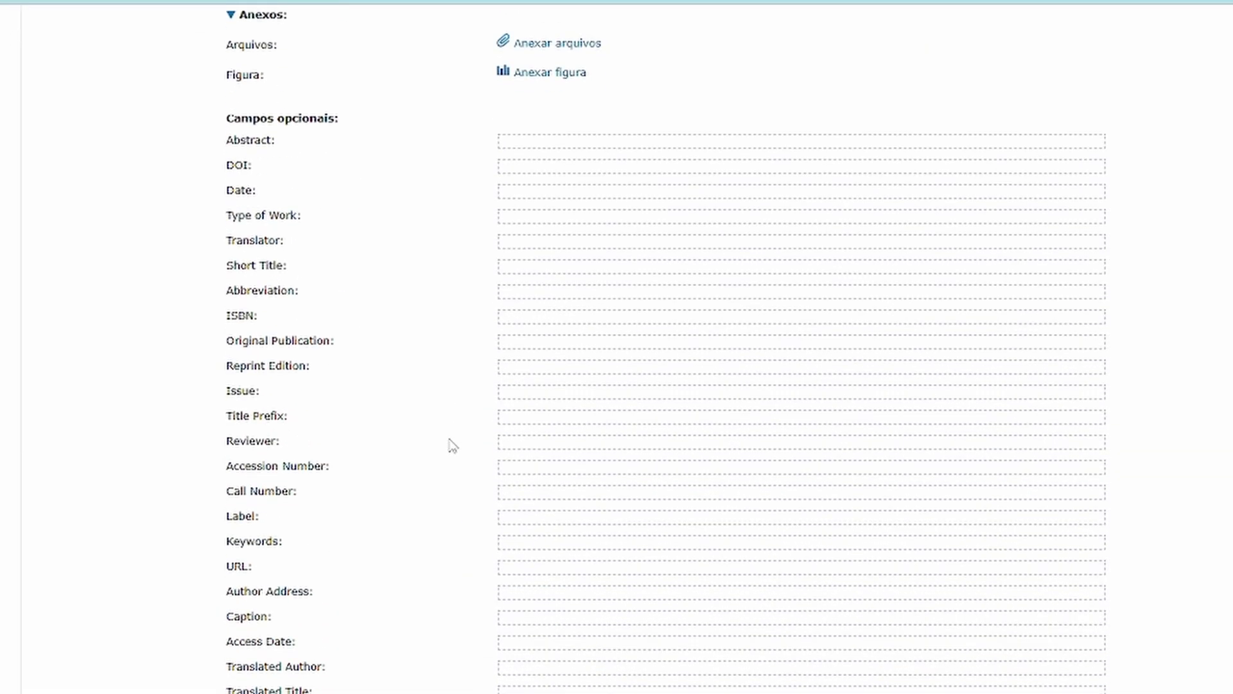
scroll(453, 446, "up", 3)
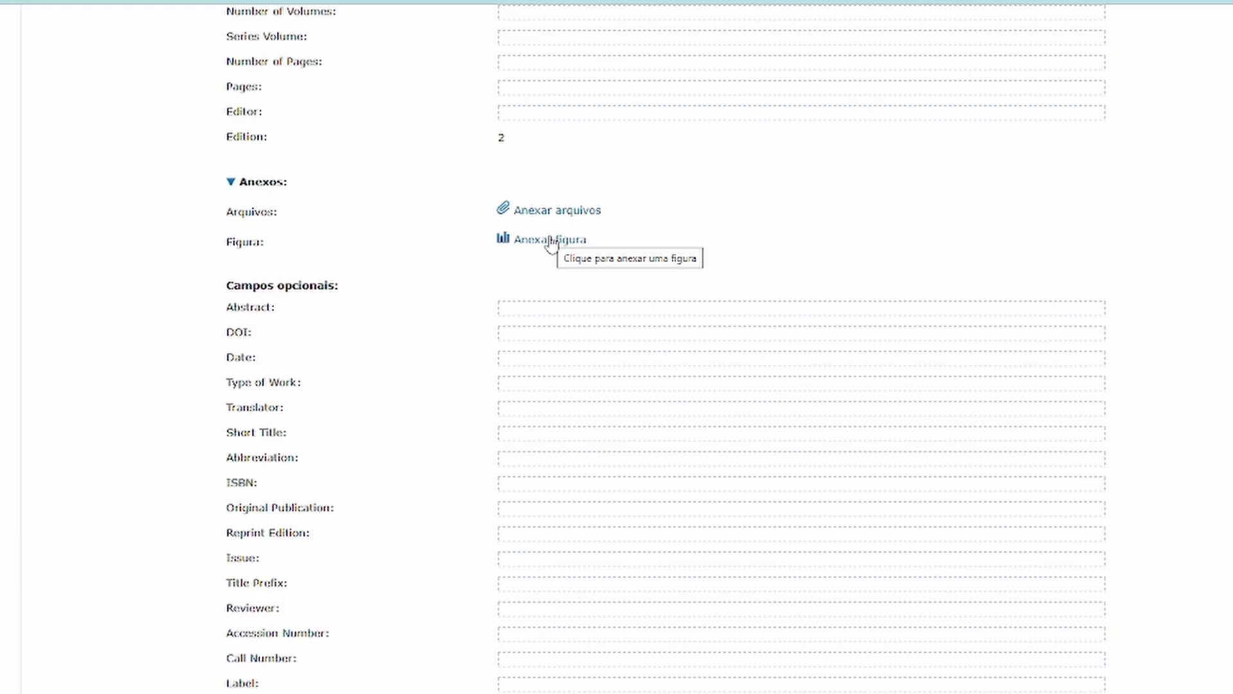
scroll(551, 244, "up", 1)
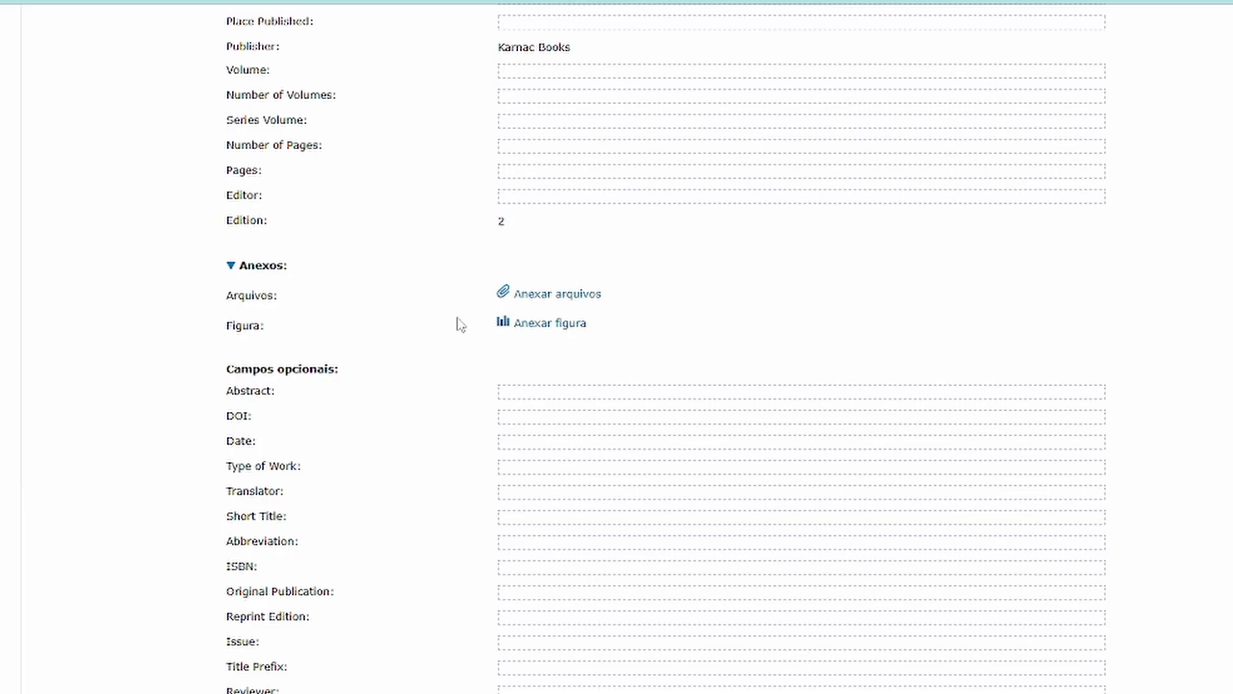
scroll(422, 354, "down", 5)
scroll(425, 355, "down", 2)
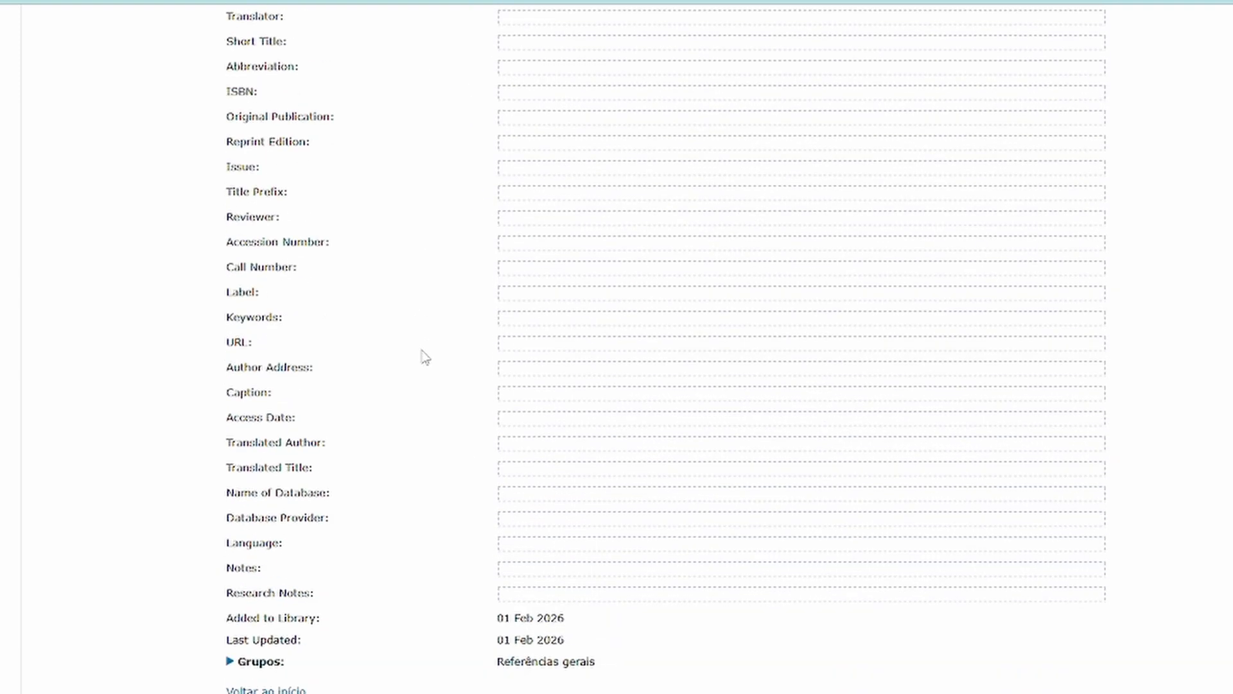
scroll(423, 357, "up", 13)
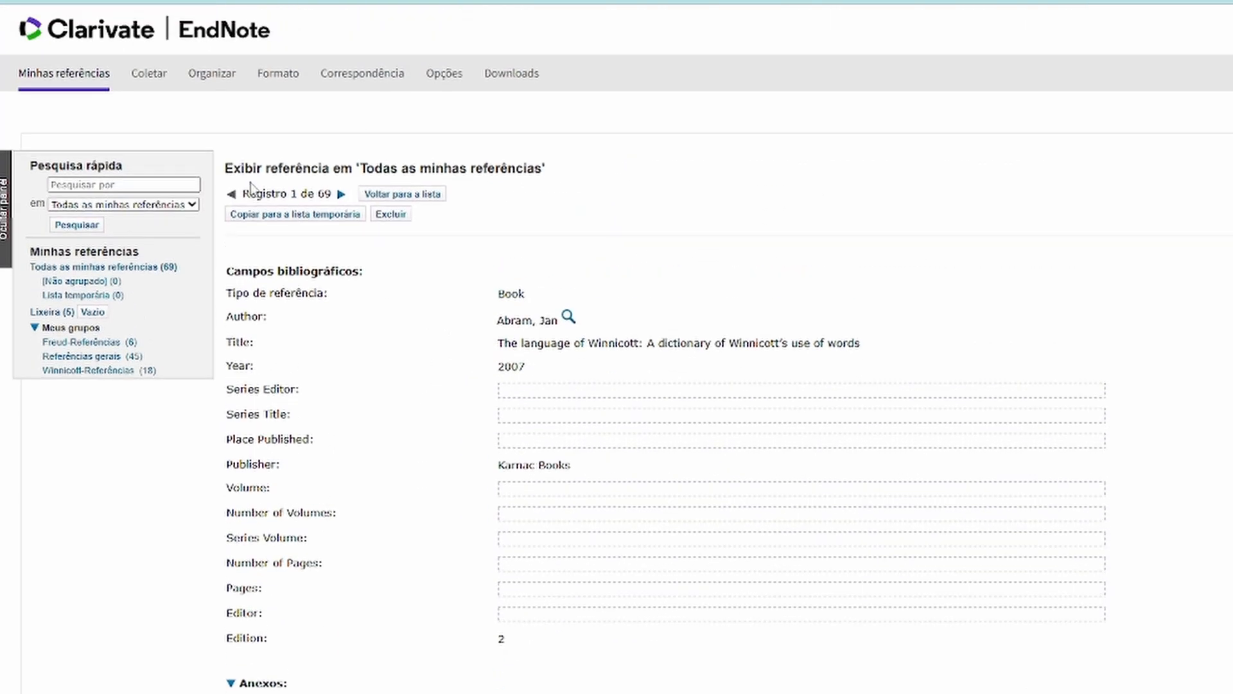
Step: Open the form for adding a new reference manually and review its reference types, bibliographic fields and optional fields
left_click(83, 81)
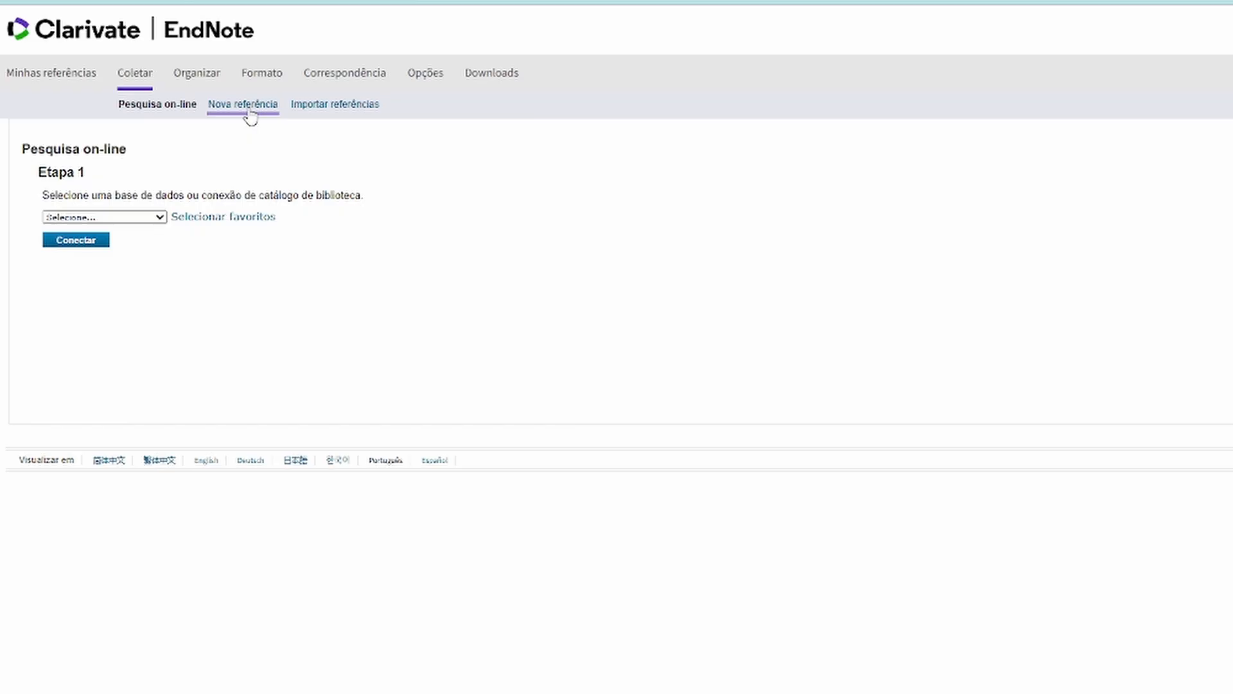
left_click(263, 110)
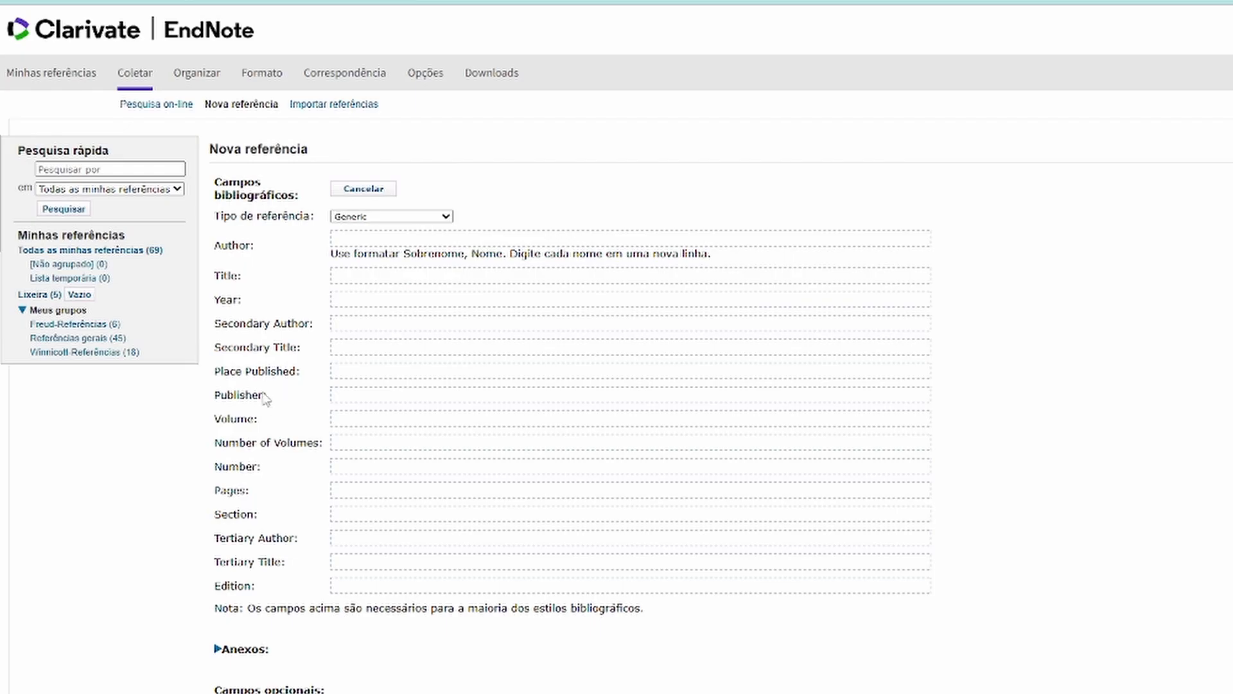
left_click(447, 218)
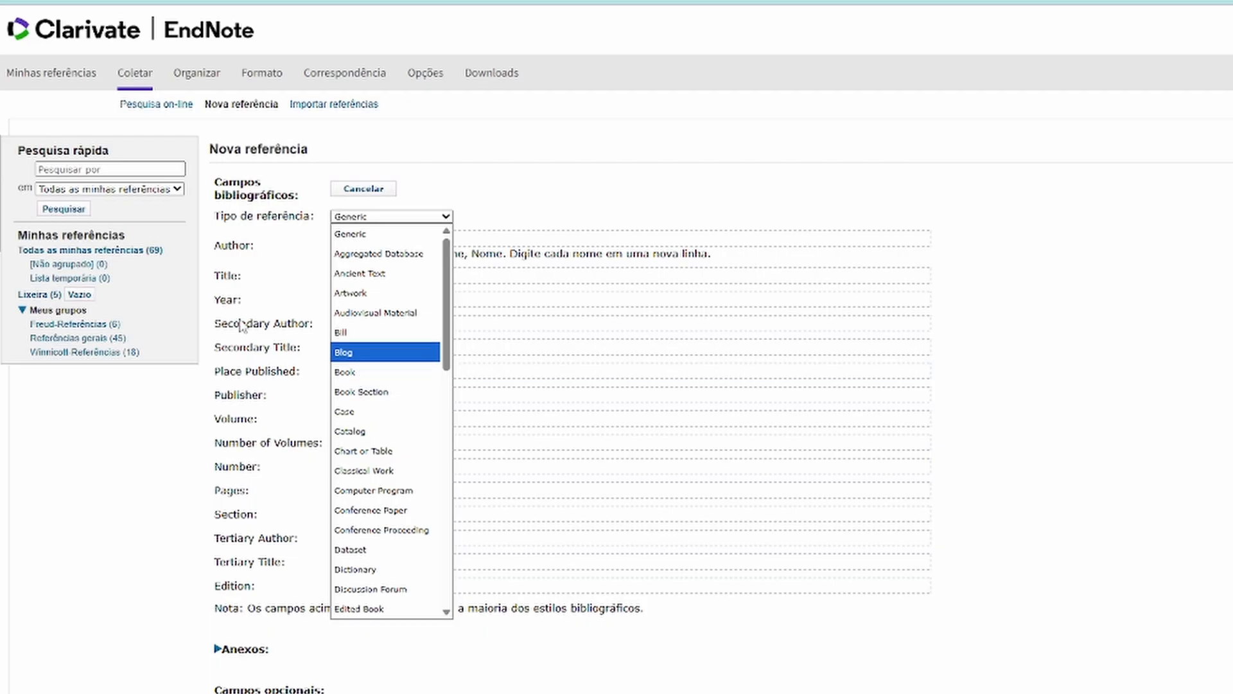
left_click(282, 324)
scroll(282, 324, "down", 12)
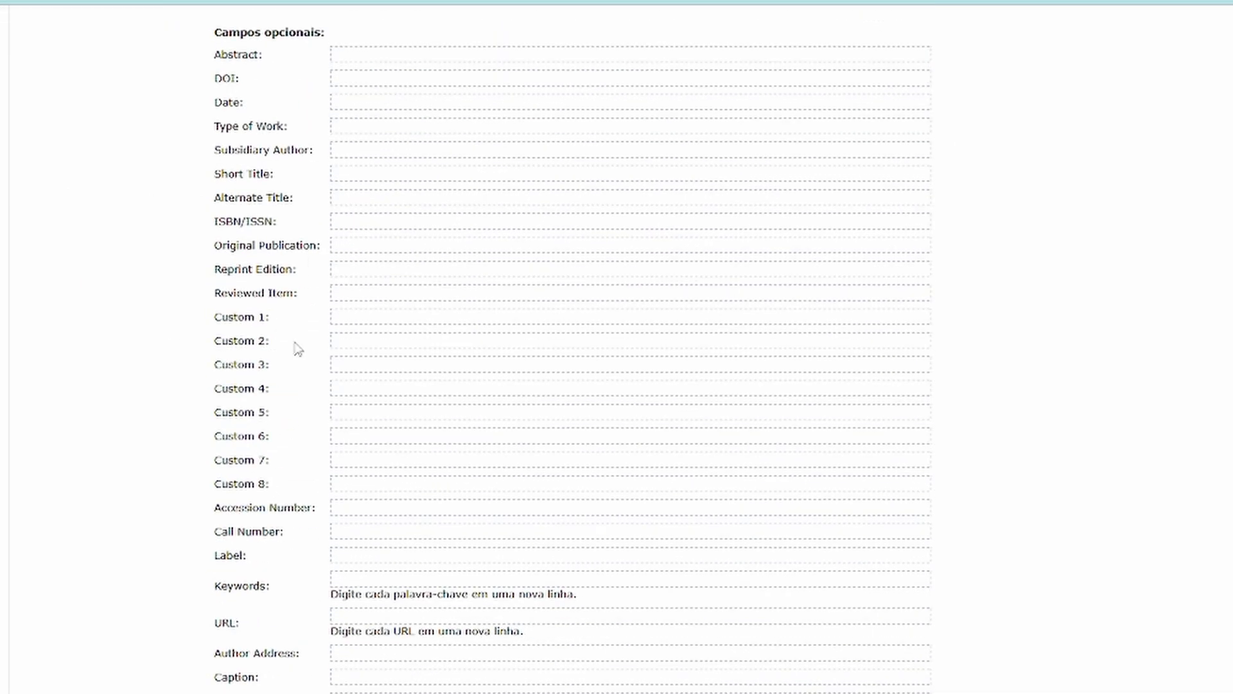
scroll(273, 327, "up", 12)
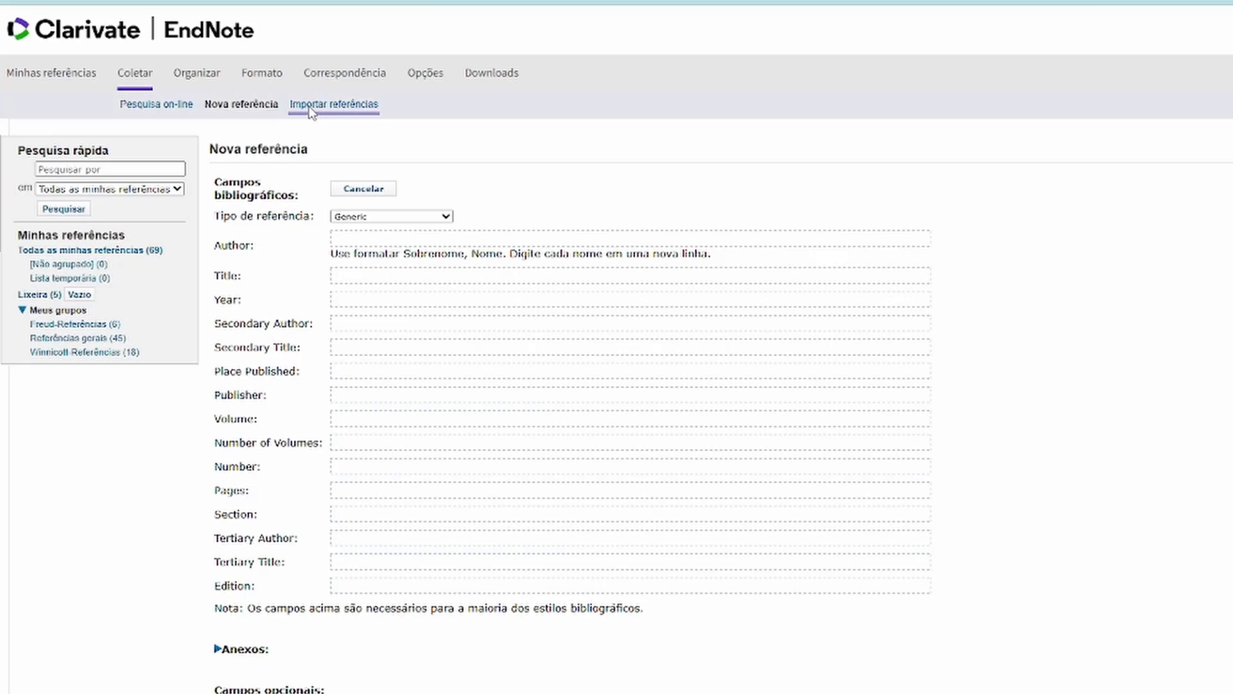
Step: Open the reference import page, and on PePSIC export the "Formação de professores e educação inclusiva" article's citation for EndNote from its how-to-cite formats
left_click(362, 112)
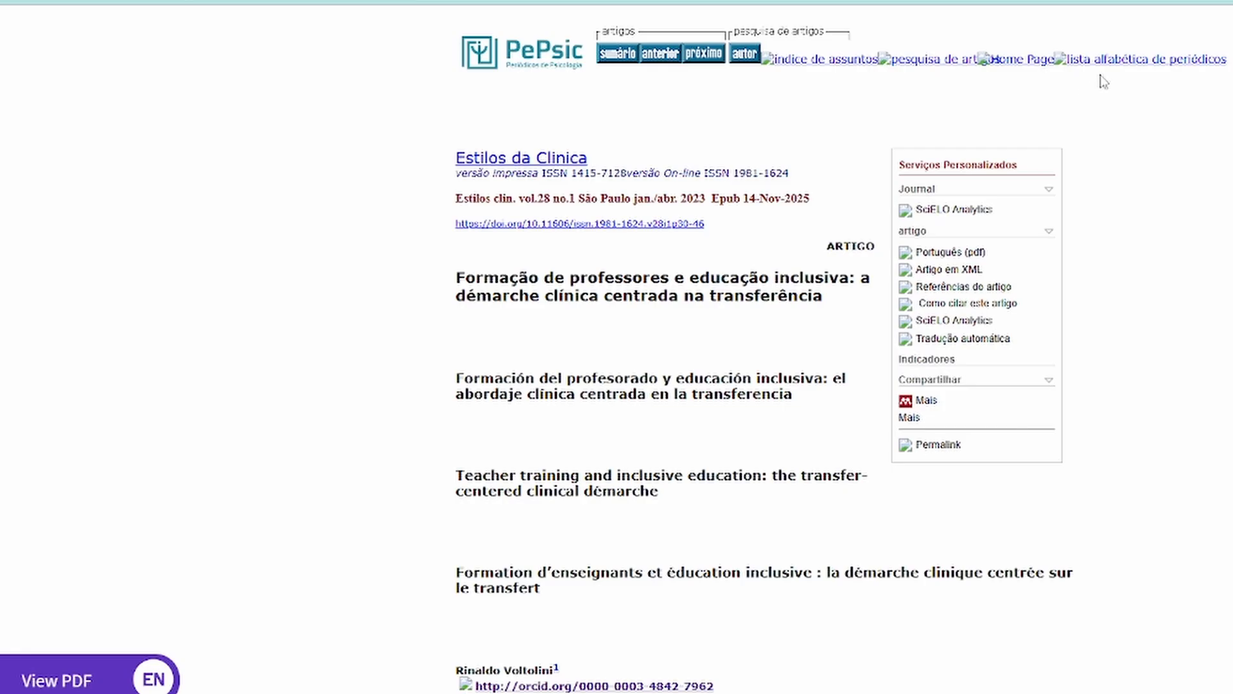
left_click(973, 307)
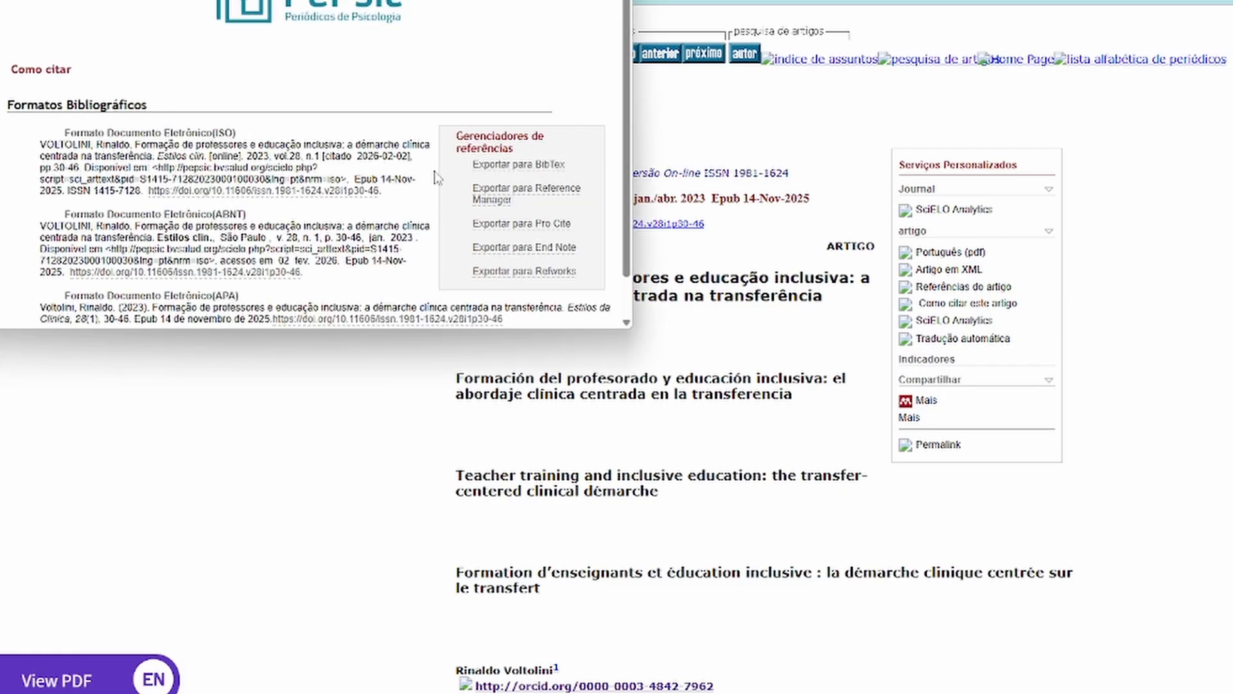
scroll(411, 145, "down", 1)
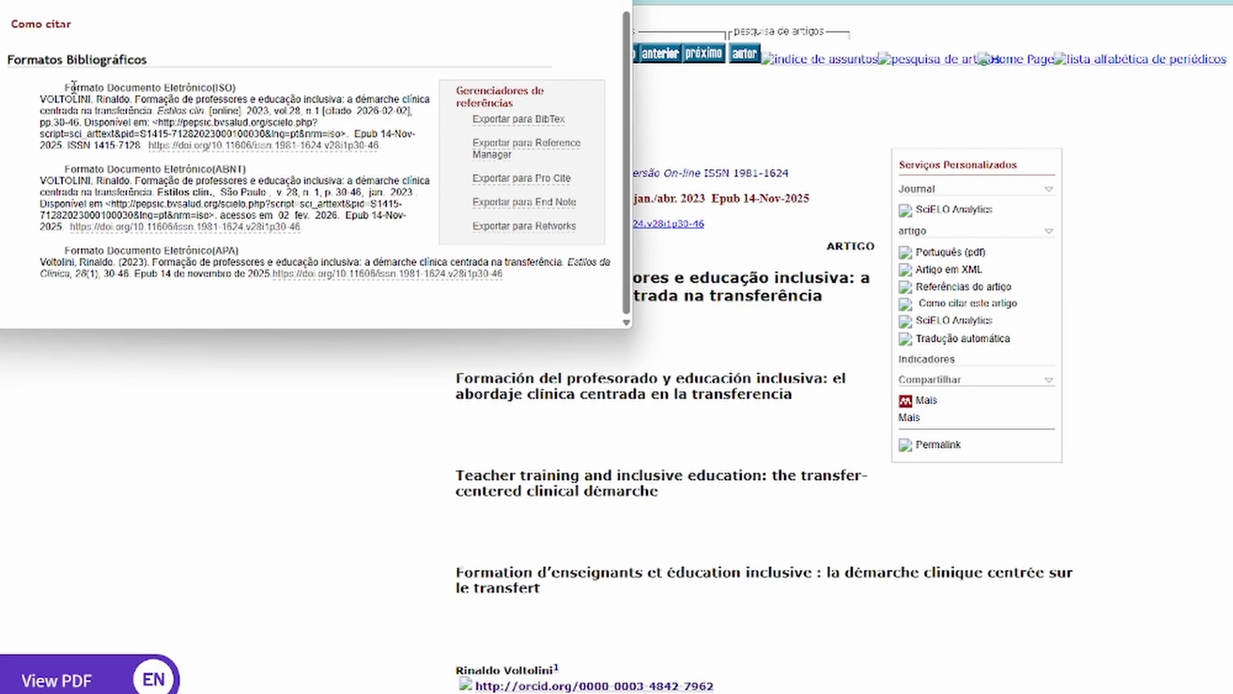
left_click_drag(65, 169, 315, 232)
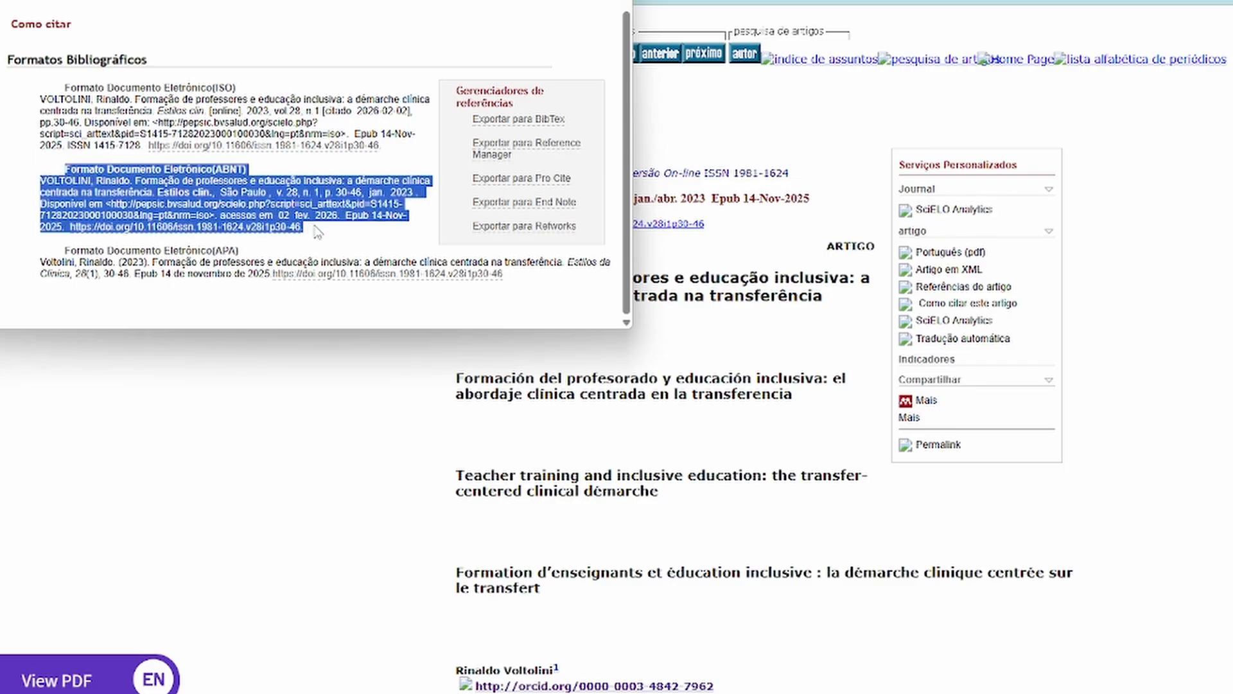
left_click(316, 240)
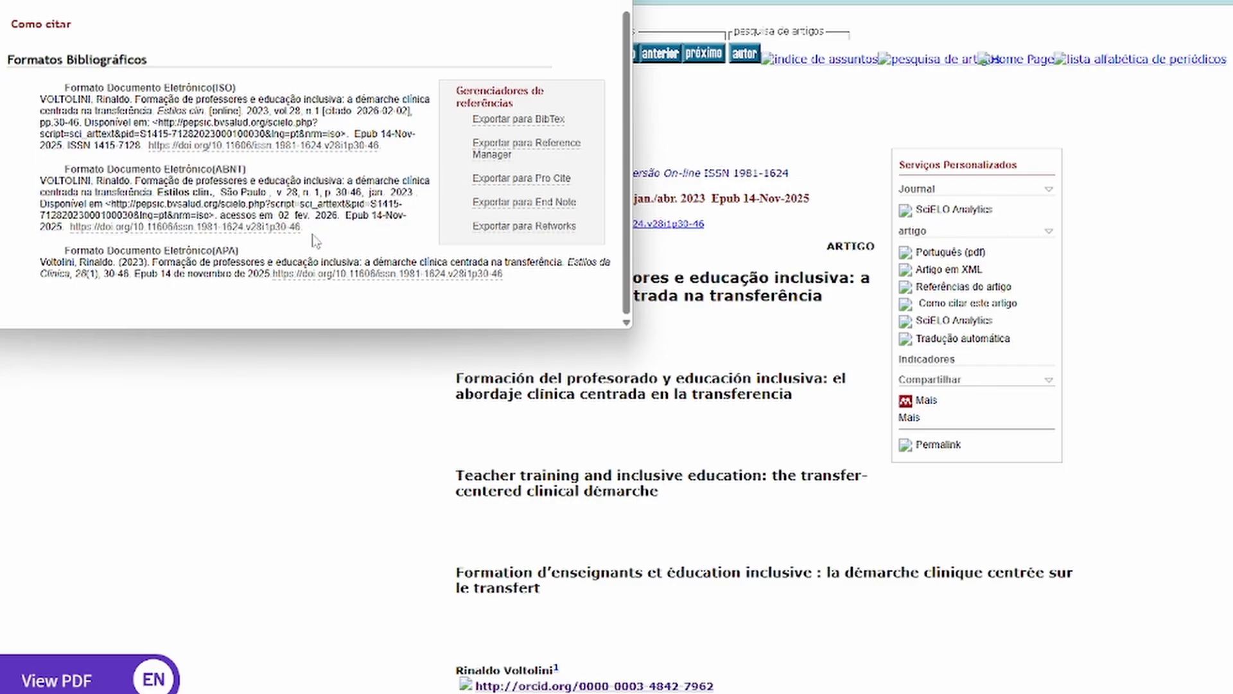
left_click(559, 201)
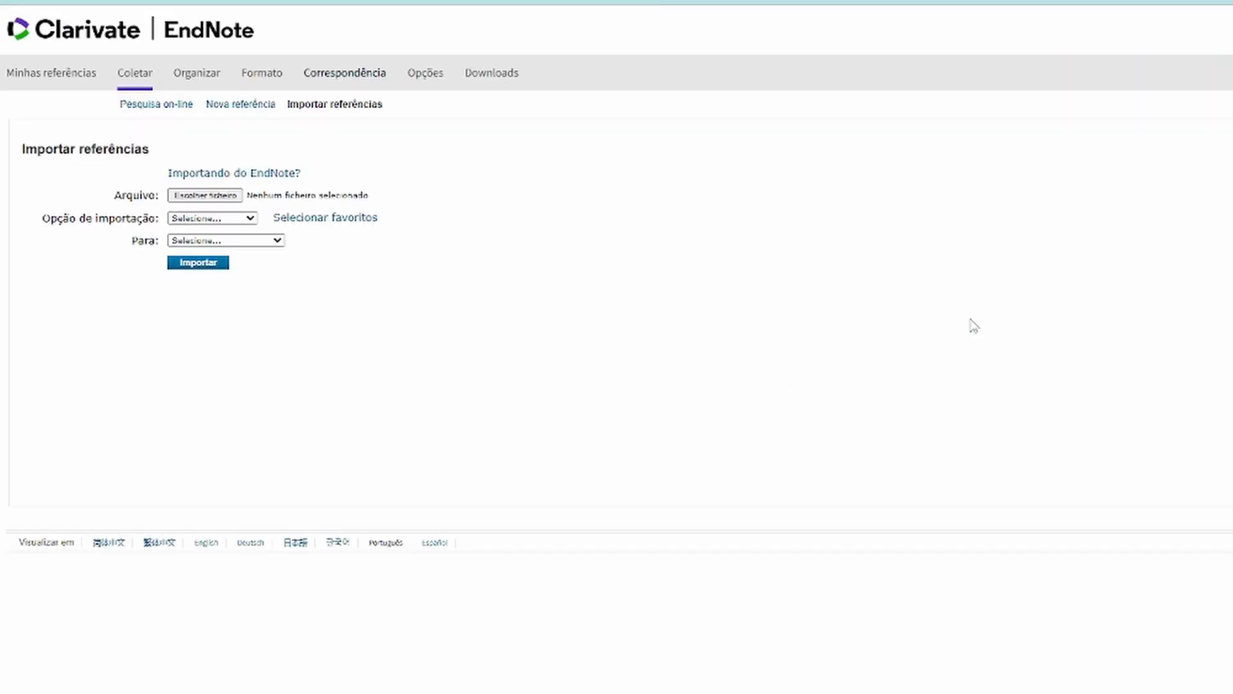
Step: In EndNote Web, import the downloaded .enw citation file with the EndNote Import option into the group Referências gerais
left_click(215, 219)
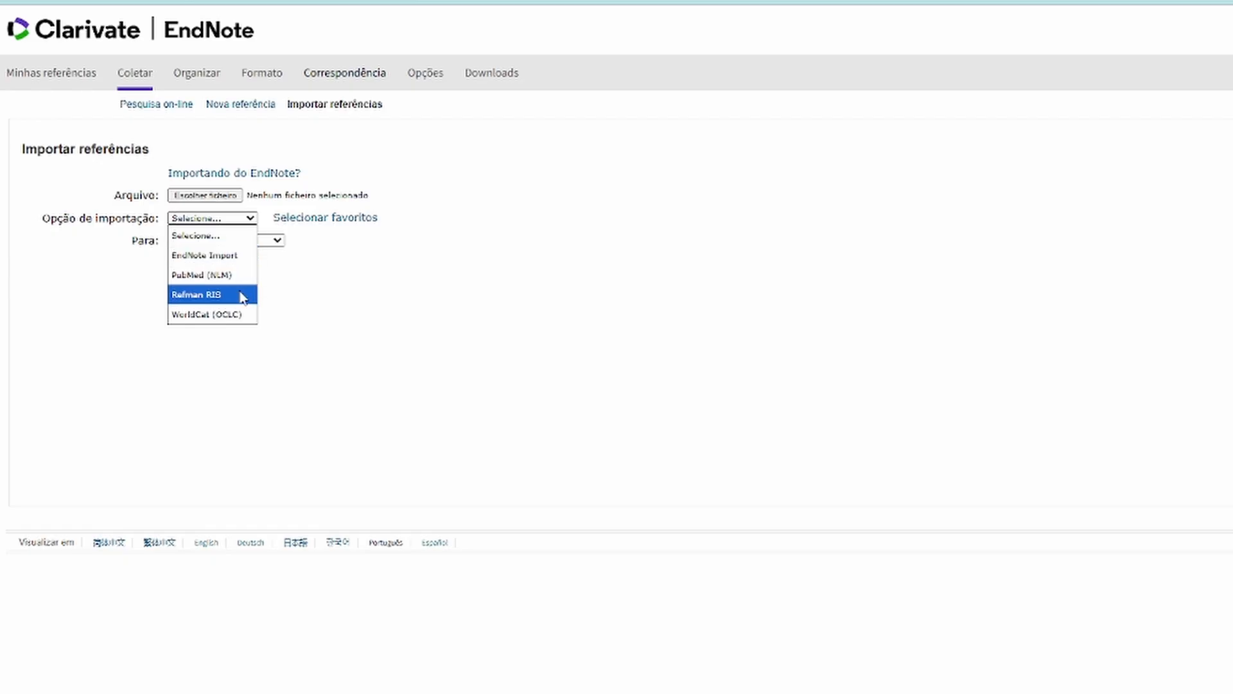
left_click(235, 261)
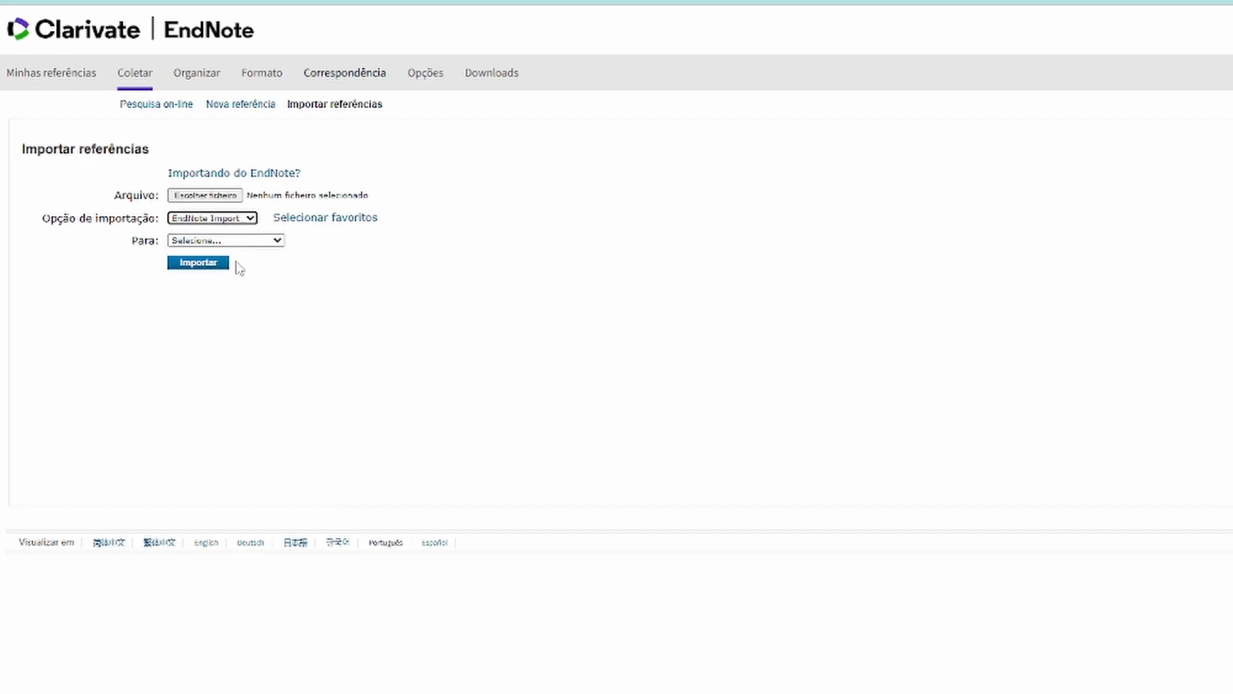
left_click(222, 198)
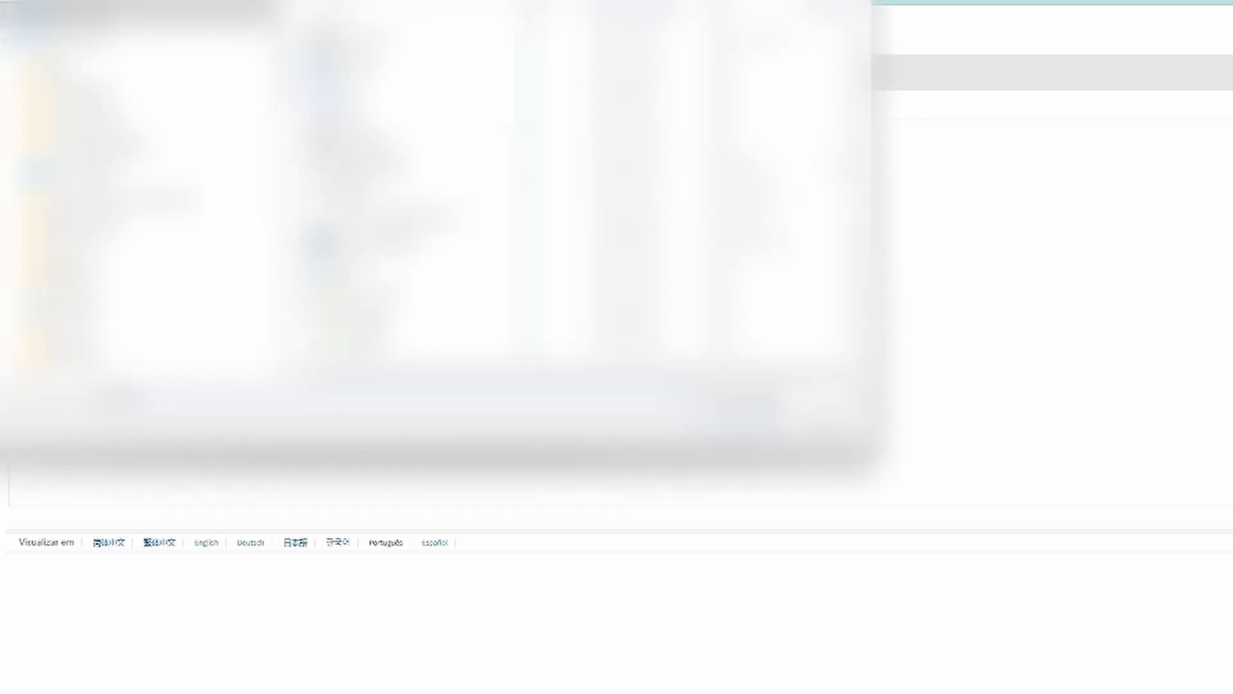
double_click(411, 217)
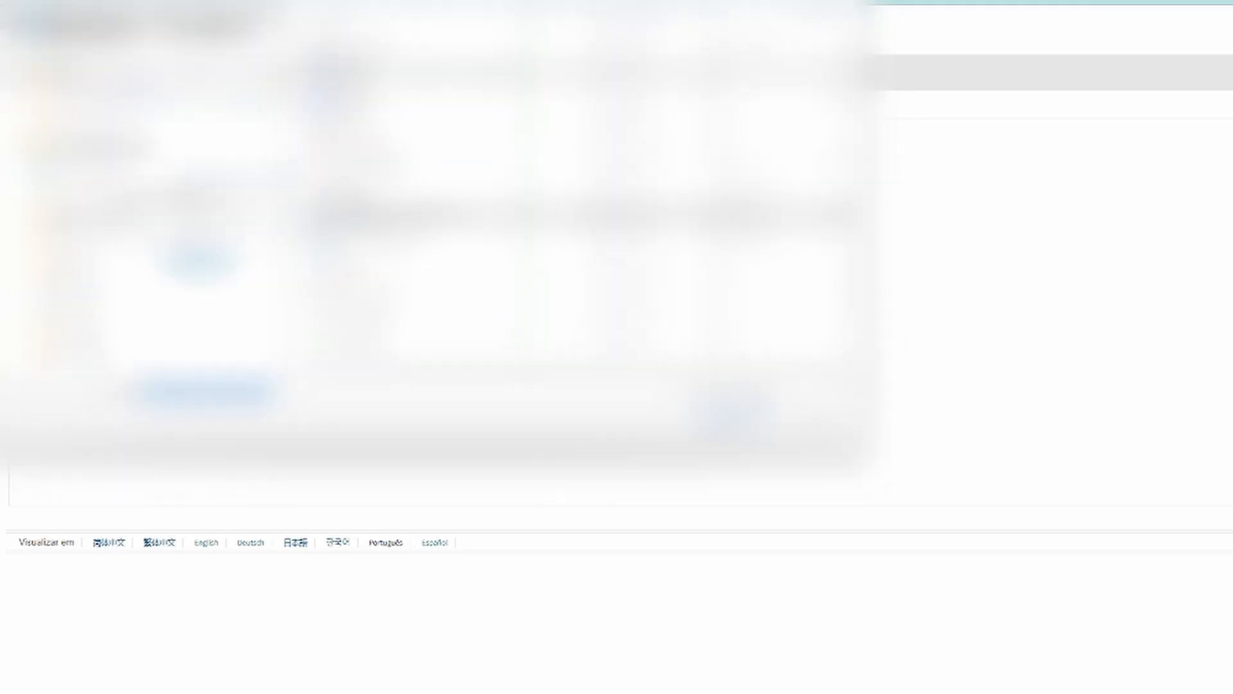
left_click(223, 243)
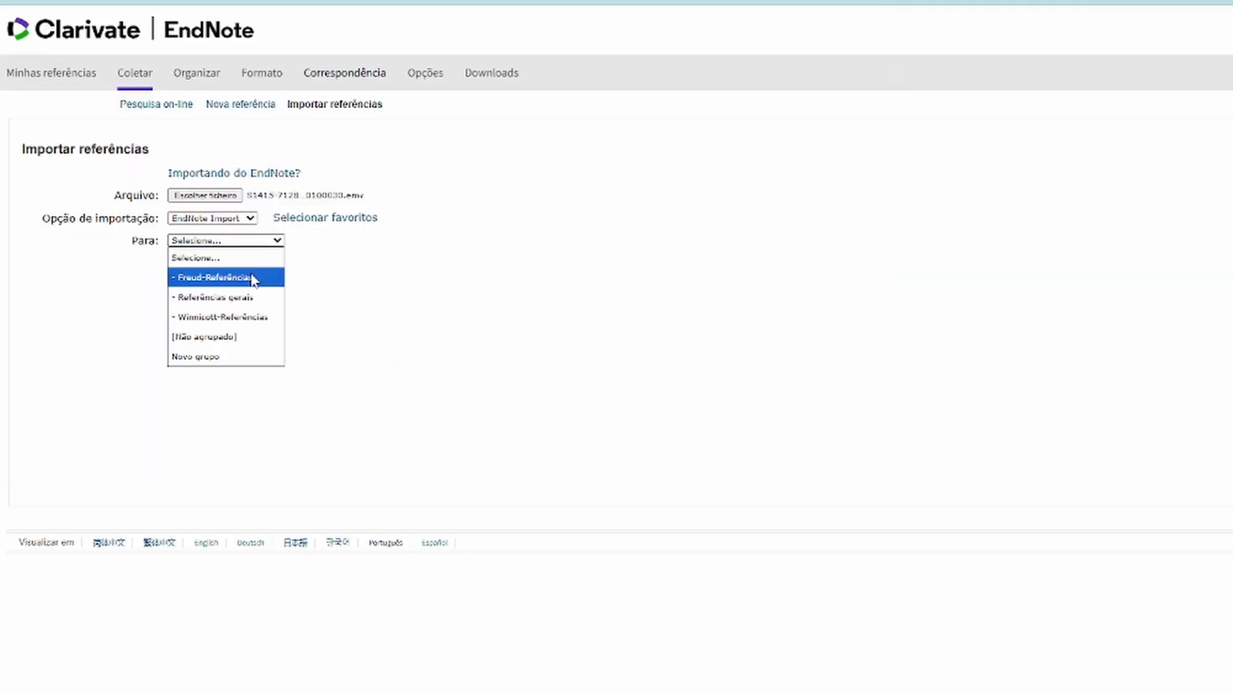
left_click(255, 302)
left_click(201, 263)
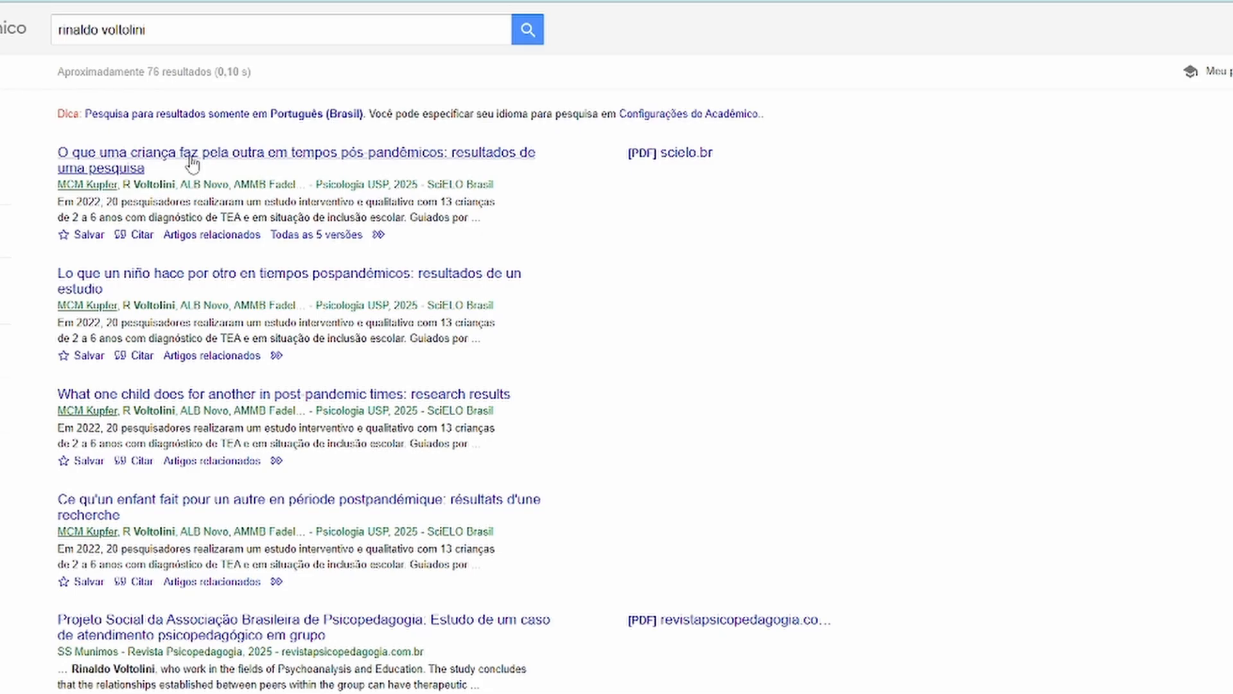
Step: Open the citation formats of "O que uma criança faz pela outra em tempos pós-pandêmicos", review MLA, NBR 6023 and APA, and export it for EndNote
left_click(144, 235)
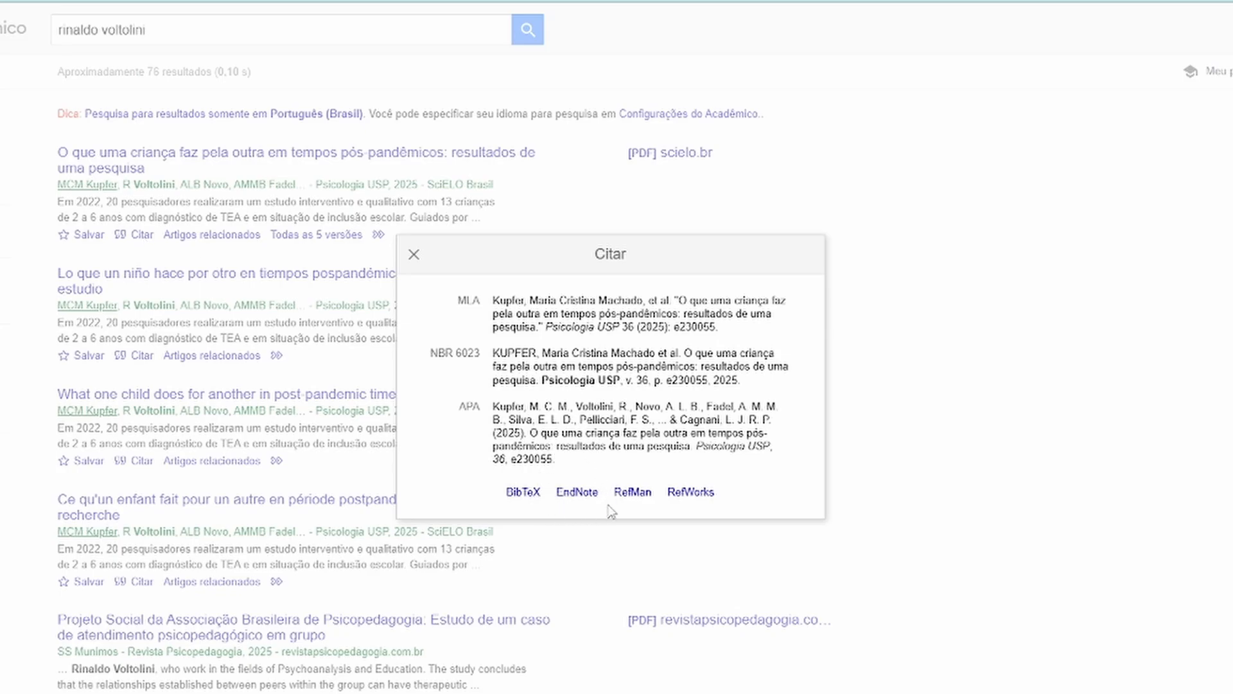
left_click_drag(498, 300, 693, 343)
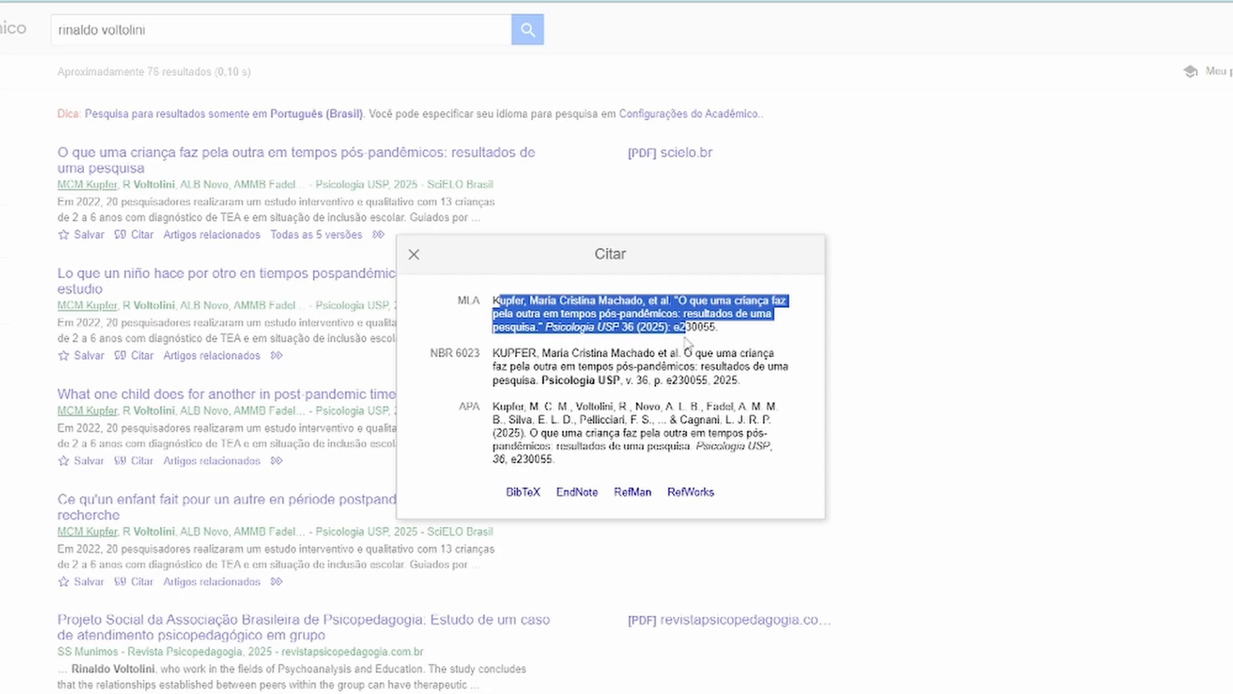
triple_click(525, 351)
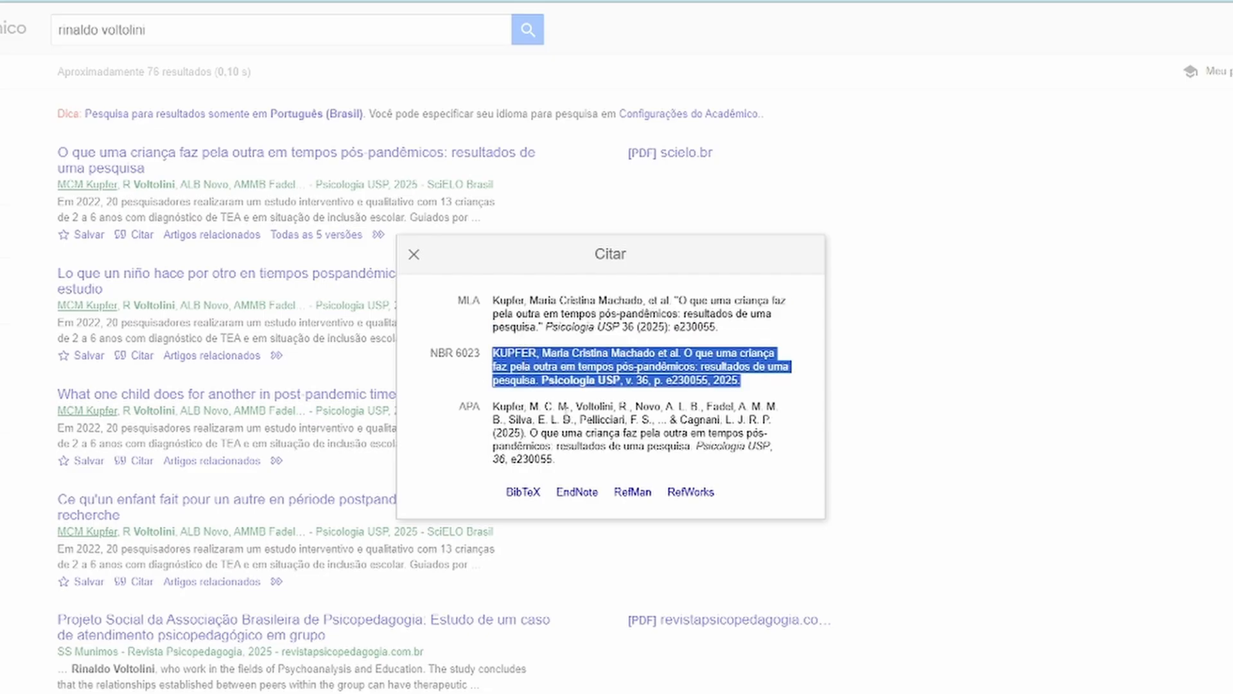
triple_click(501, 421)
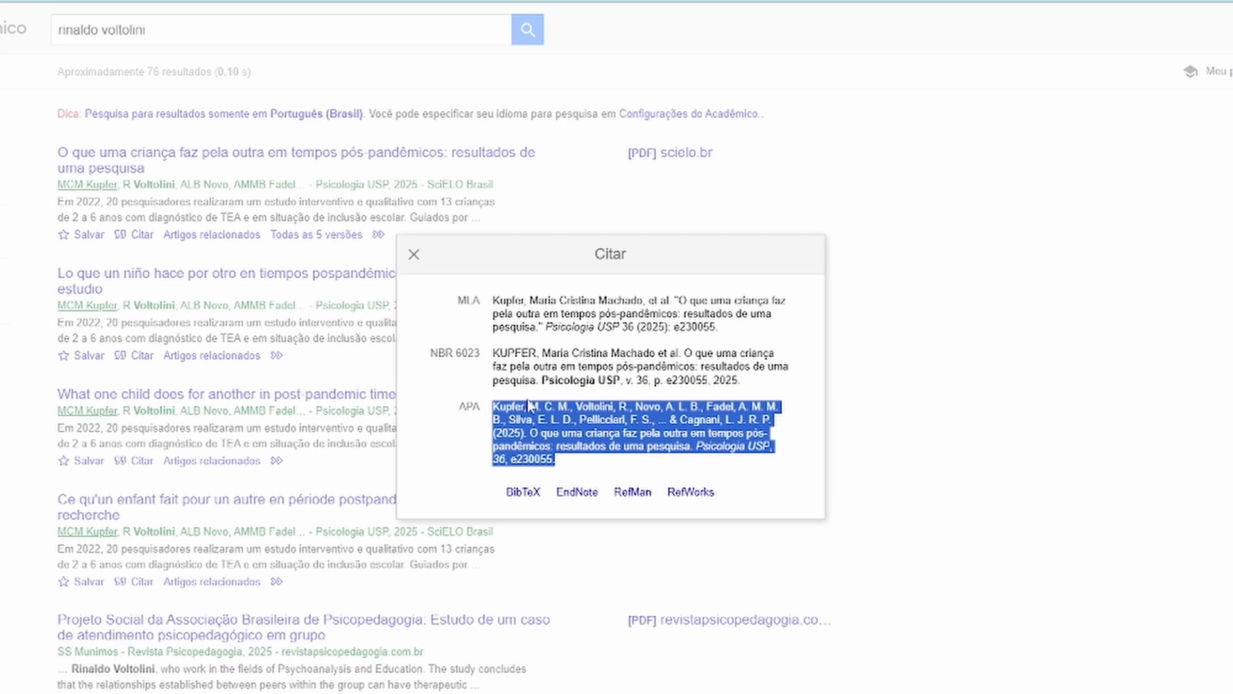
left_click(577, 492)
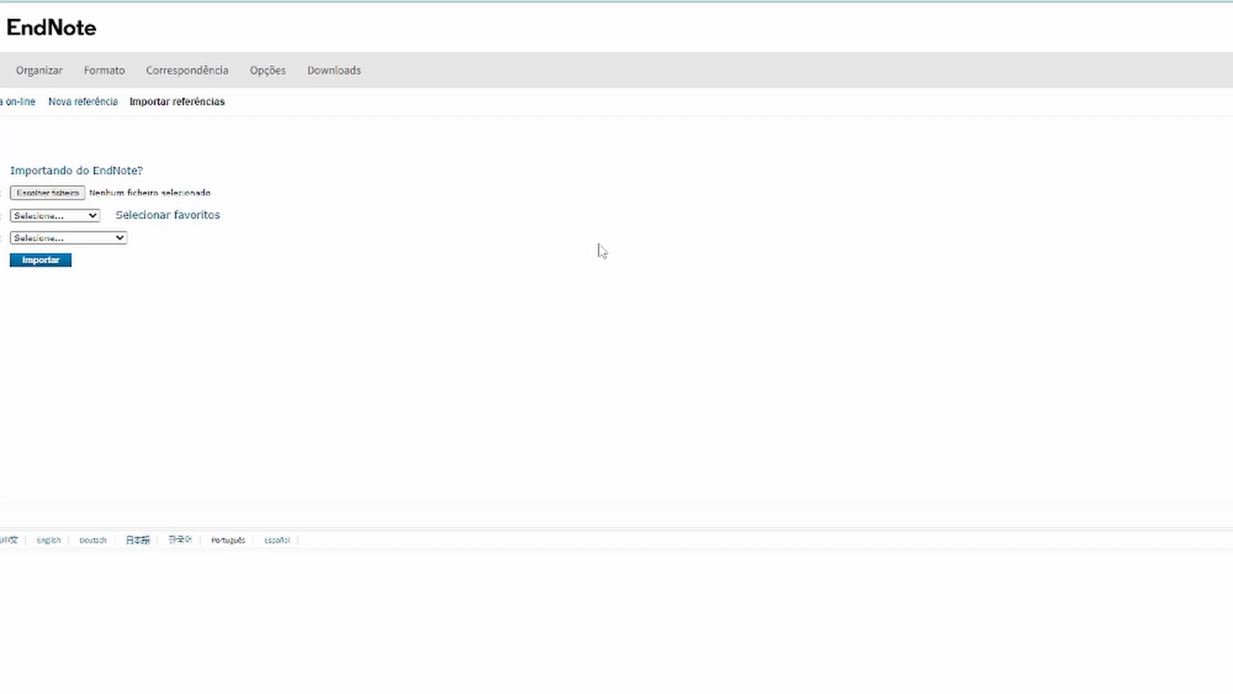
Step: Switch to the thesis in Word and examine its REFERÊNCIAS section, including the dash used as author in the "Entre o passado e o futuro" entry
mouse_move(976, 693)
left_click(945, 675)
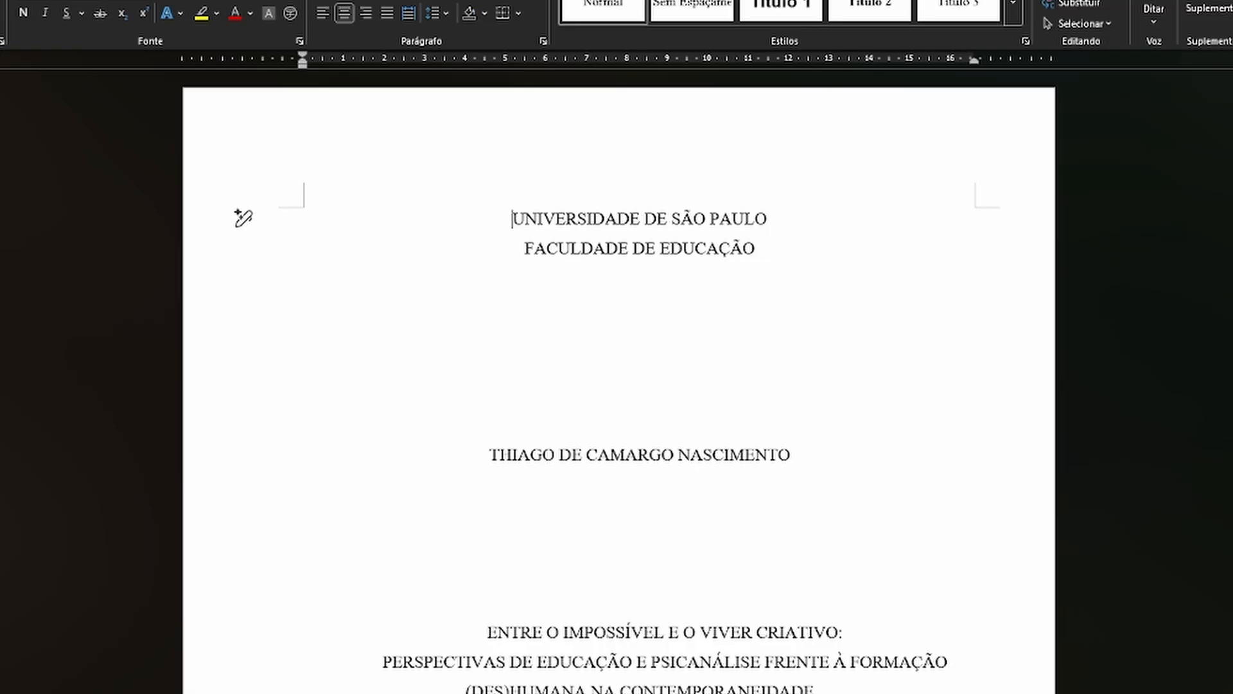
left_click_drag(1230, 83, 1230, 93)
scroll(619, 380, "down", 20)
scroll(389, 314, "down", 10)
left_click(389, 314)
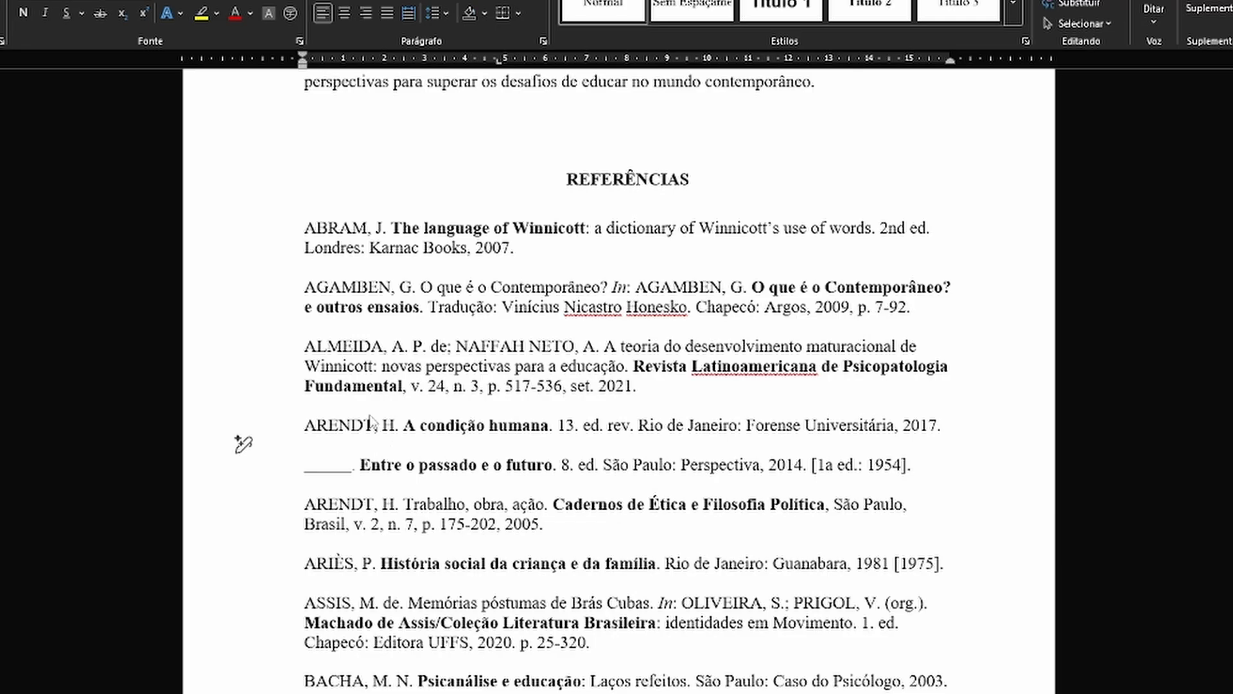
scroll(371, 421, "down", 1)
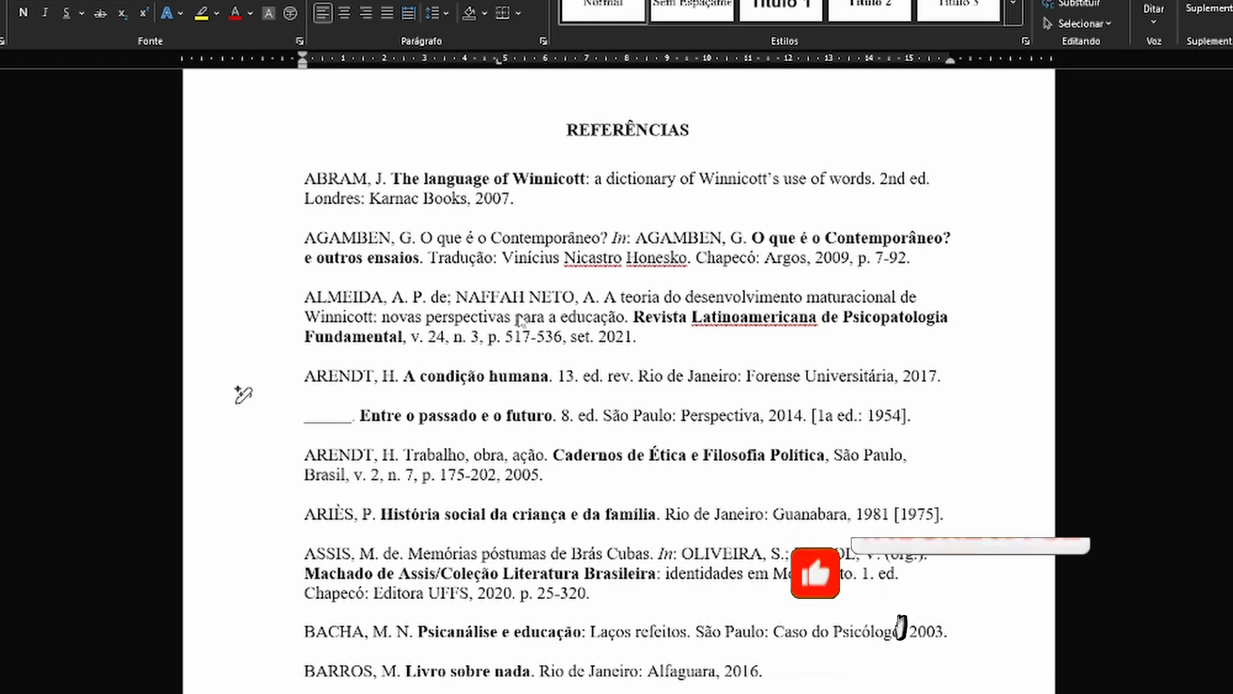
scroll(321, 277, "down", 2)
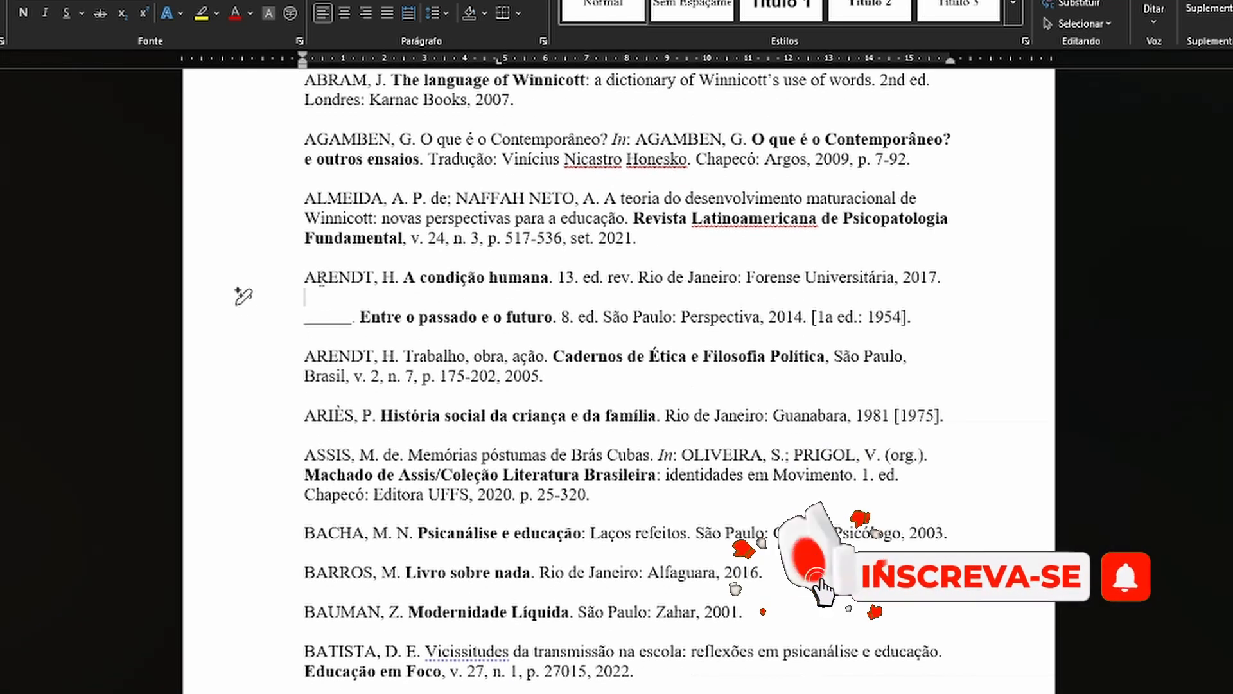
left_click_drag(353, 324, 305, 324)
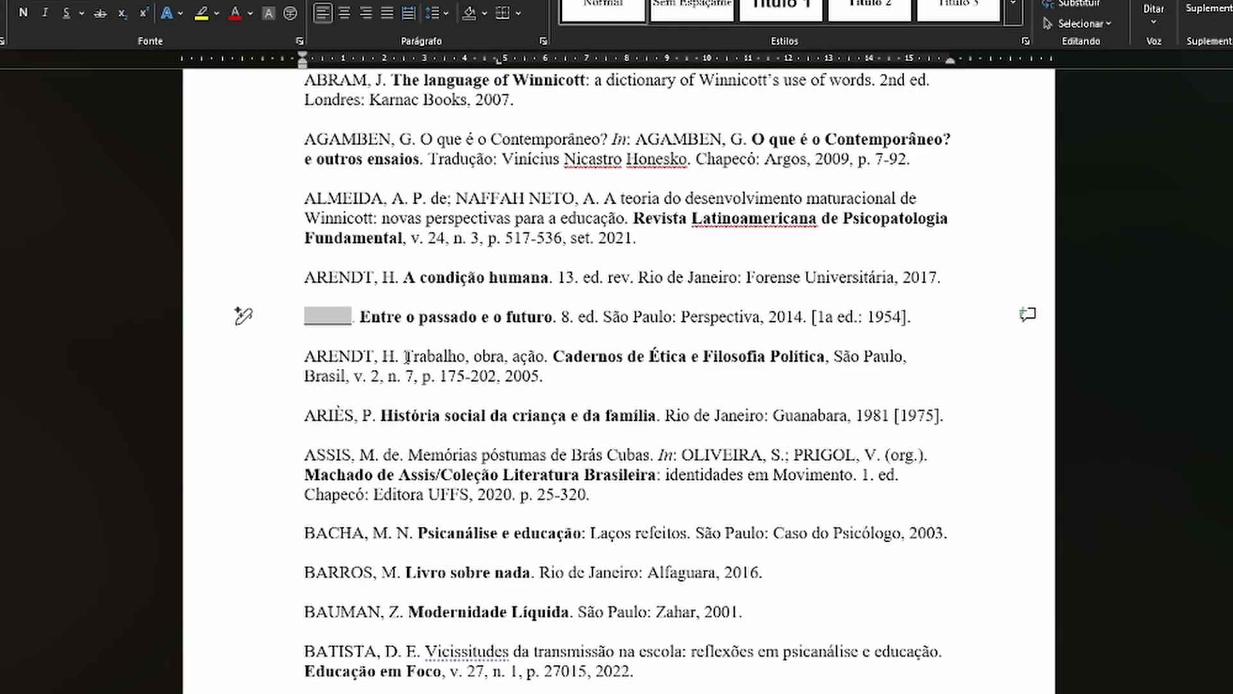
Step: Select the references from "The language of Winnicott" through the "A 'indústria' do autismo no contexto brasileiro atual" entry for copying
scroll(407, 356, "up", 4)
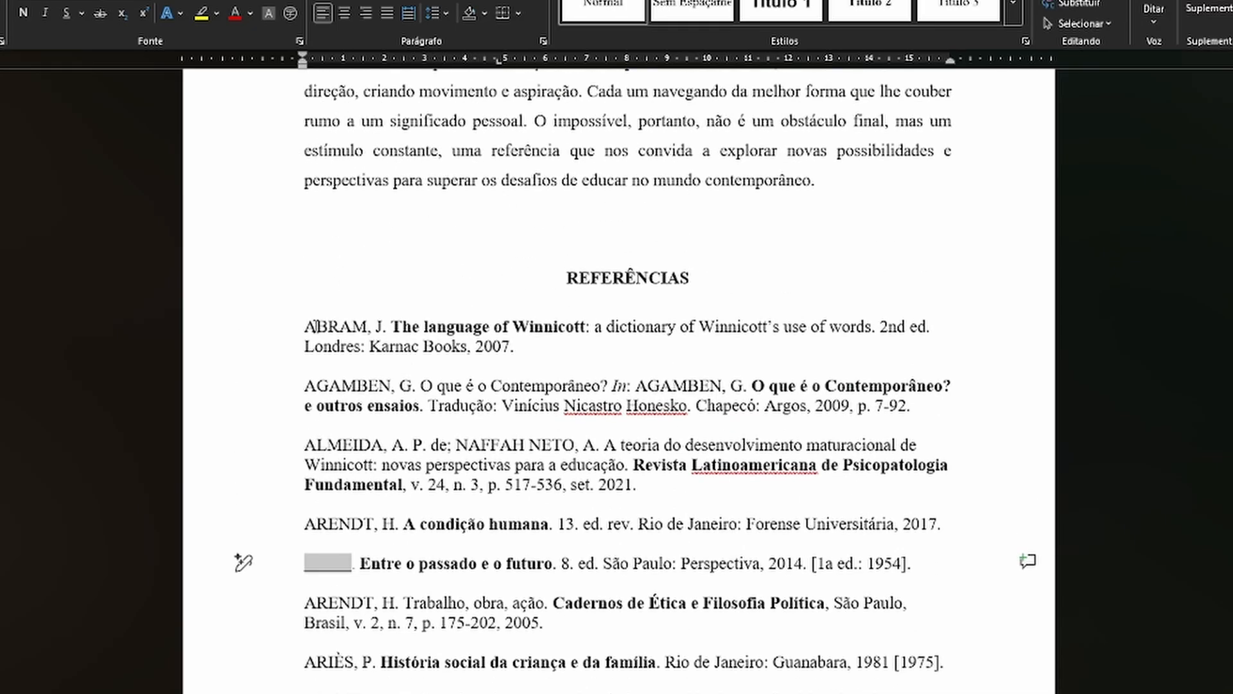
left_click_drag(308, 326, 642, 445)
scroll(651, 409, "down", 6)
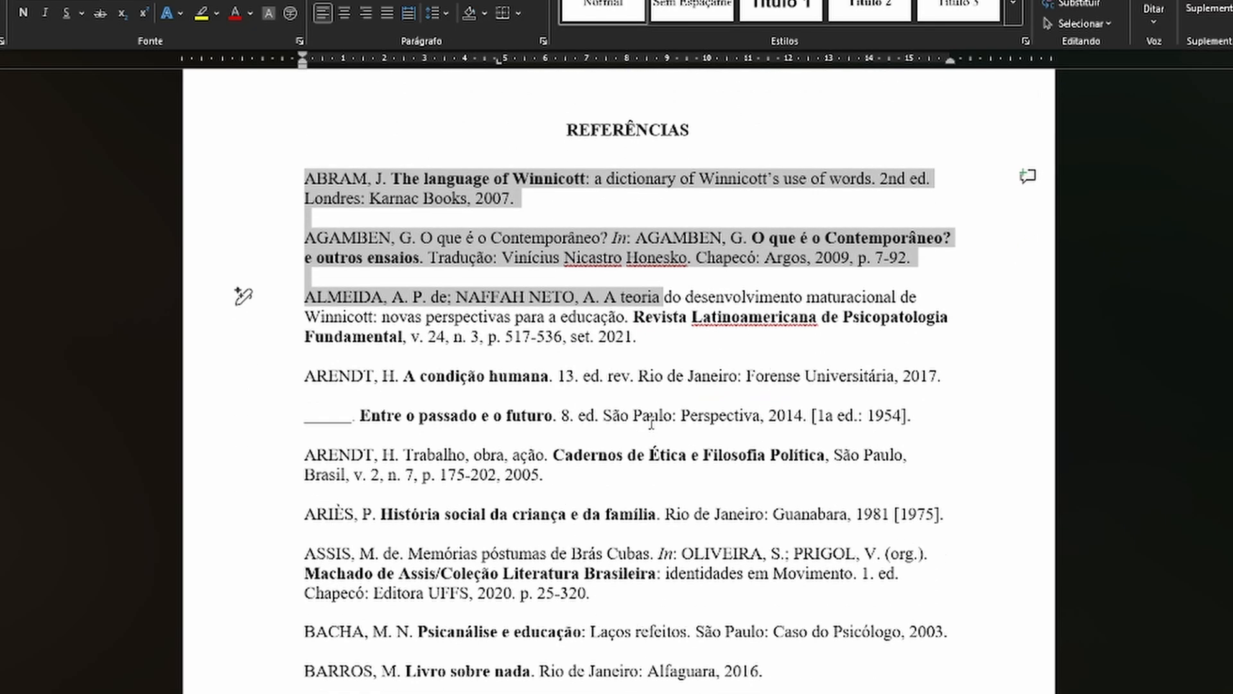
scroll(651, 410, "down", 18)
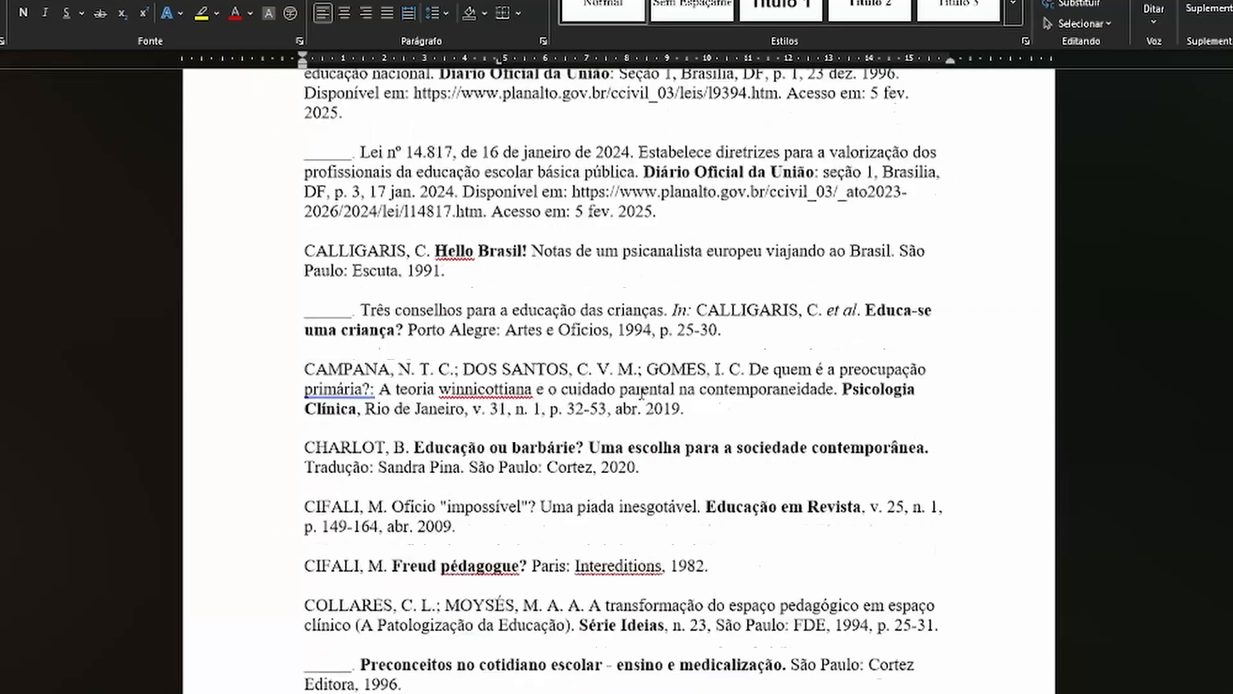
scroll(640, 394, "down", 14)
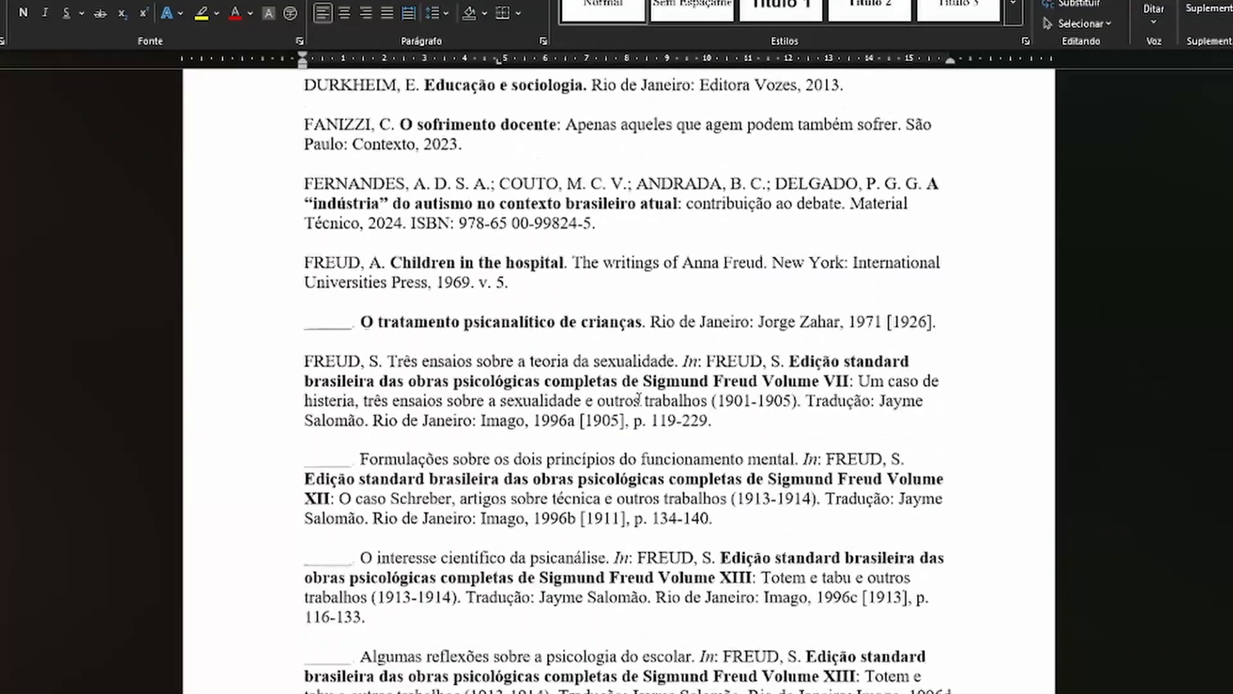
scroll(652, 340, "up", 2)
left_click(635, 386, "shift")
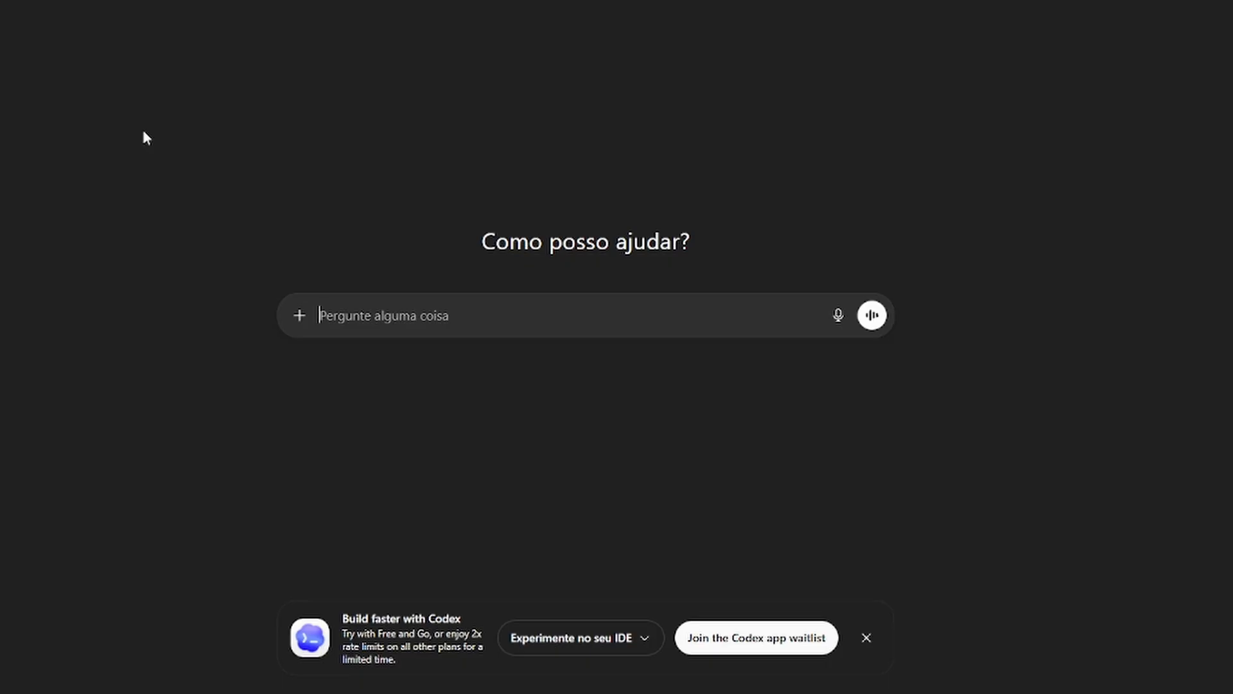
Step: In ChatGPT, send the list with "Formatar a lista de referências abaixo, substituindo os traços pelo nome do autor e deixando os nomes completos respeitando as normas ABNT:"
left_click(865, 641)
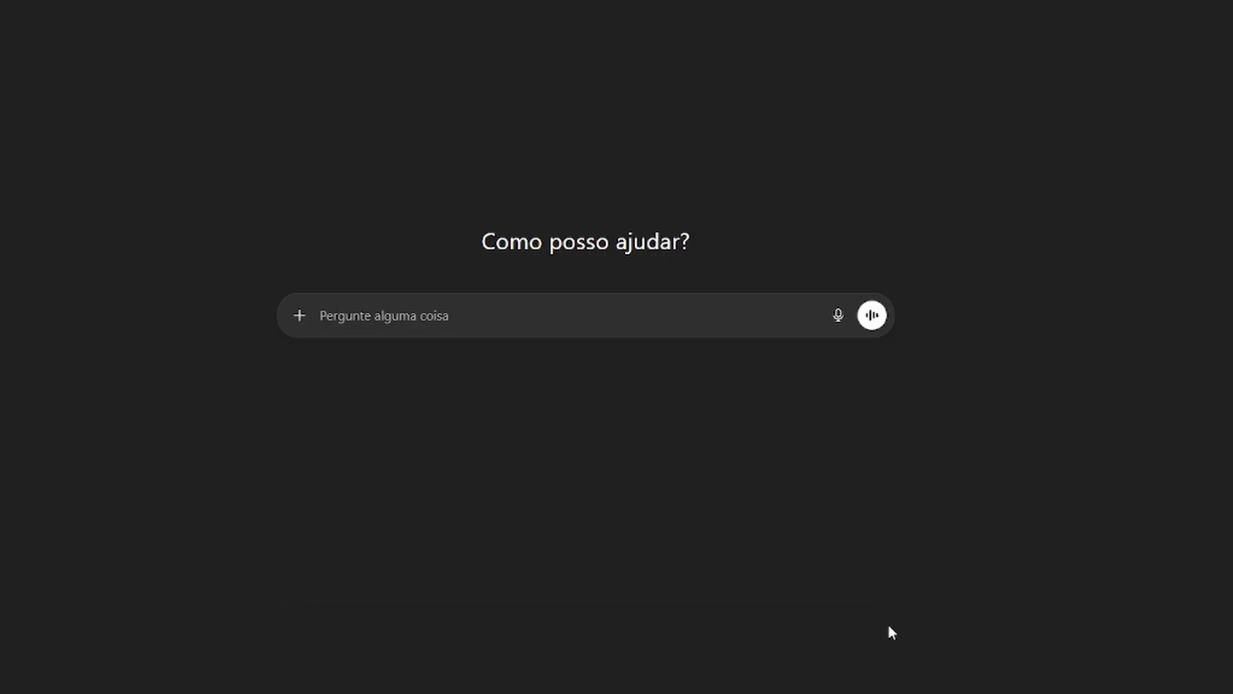
left_click(514, 316)
type("Formatar a lista d")
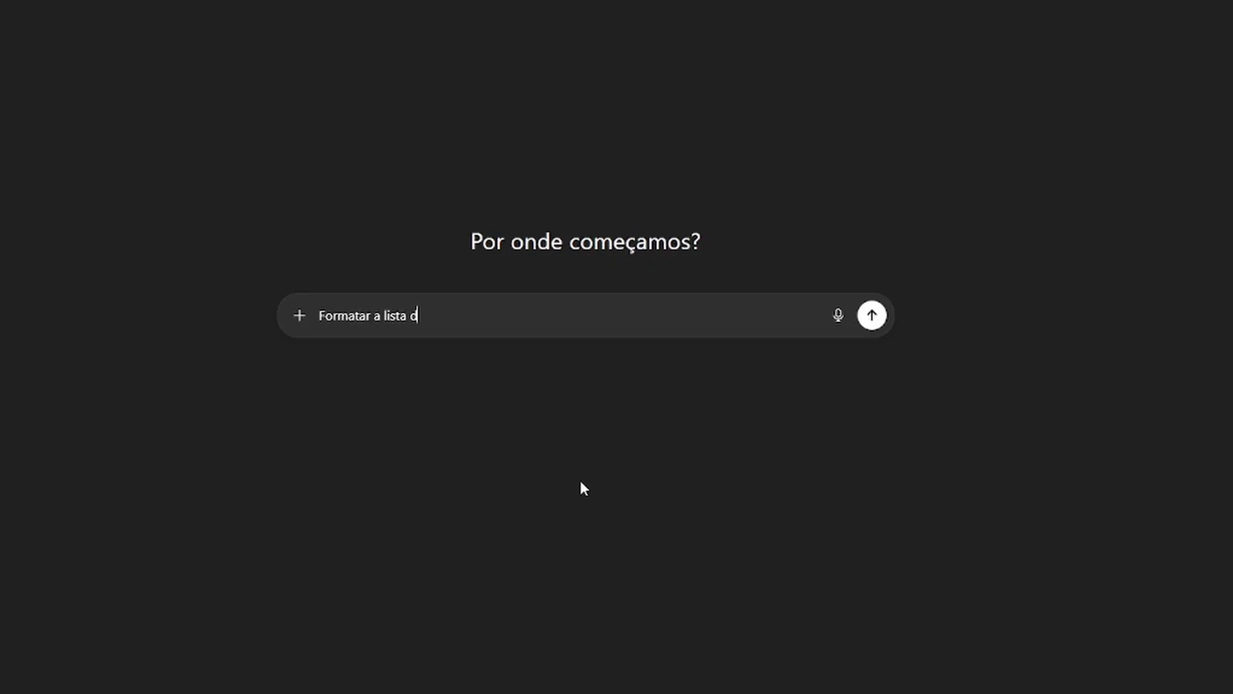
type("e referências abai")
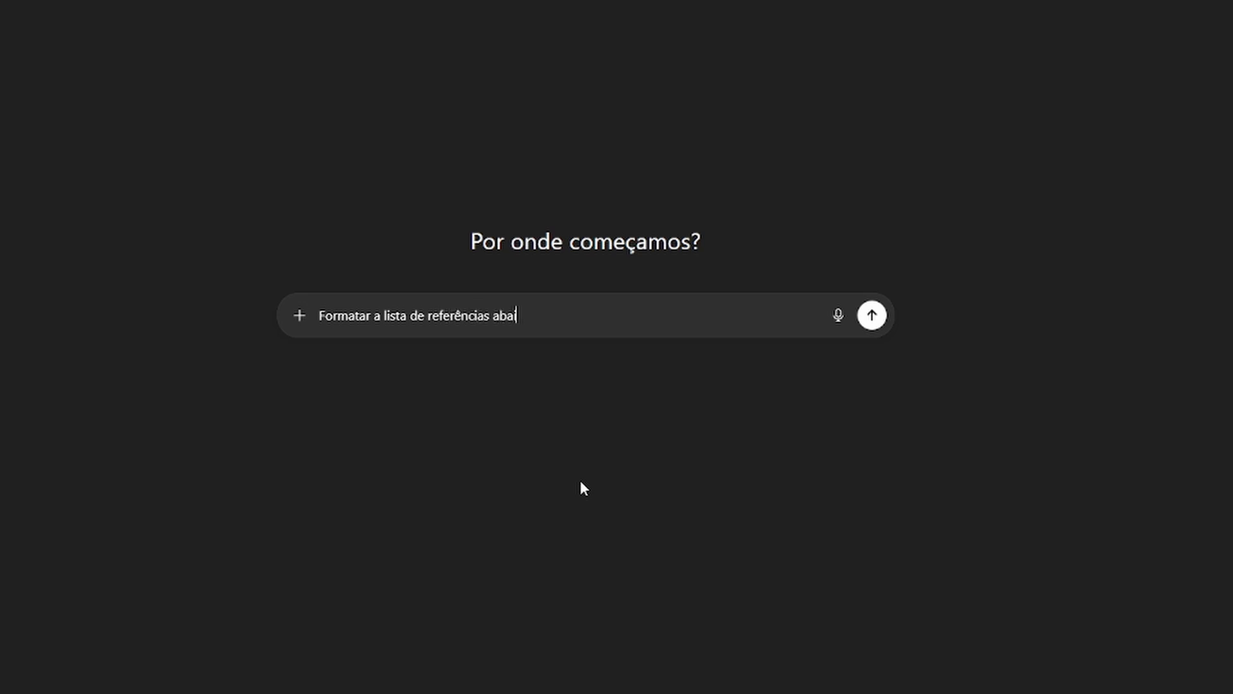
type("xo, substituindo os tra")
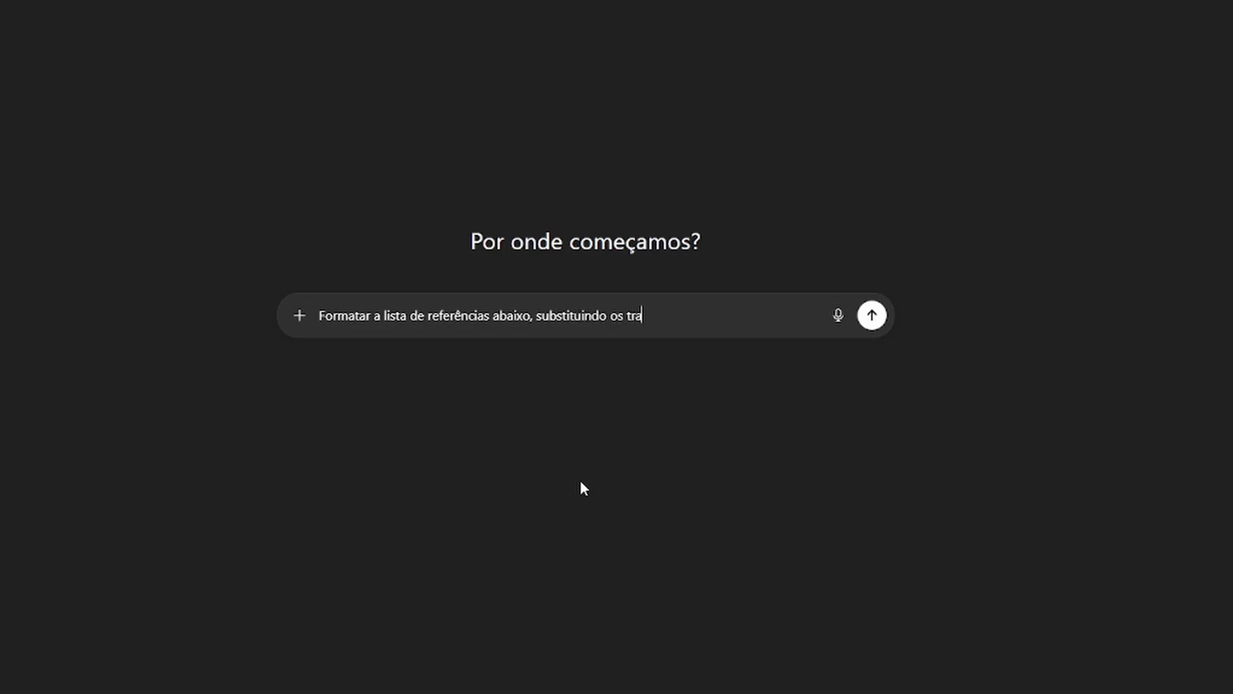
type("ços pelo nome ")
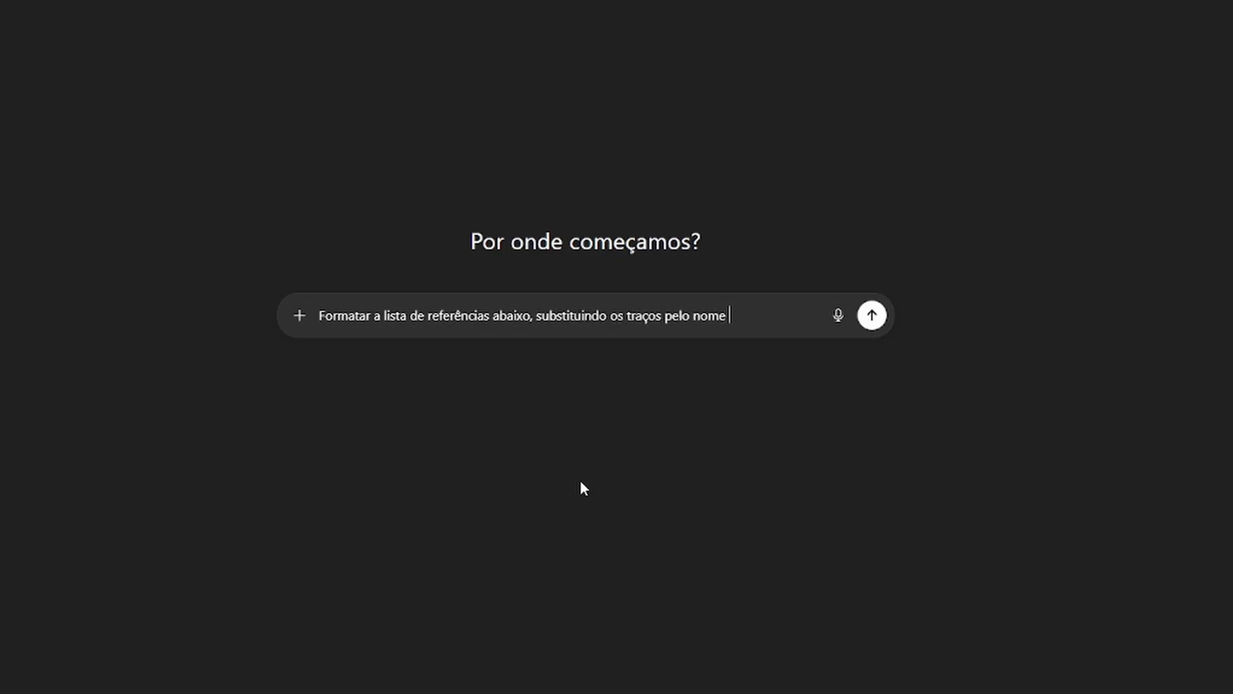
type("do autor e deixando os ")
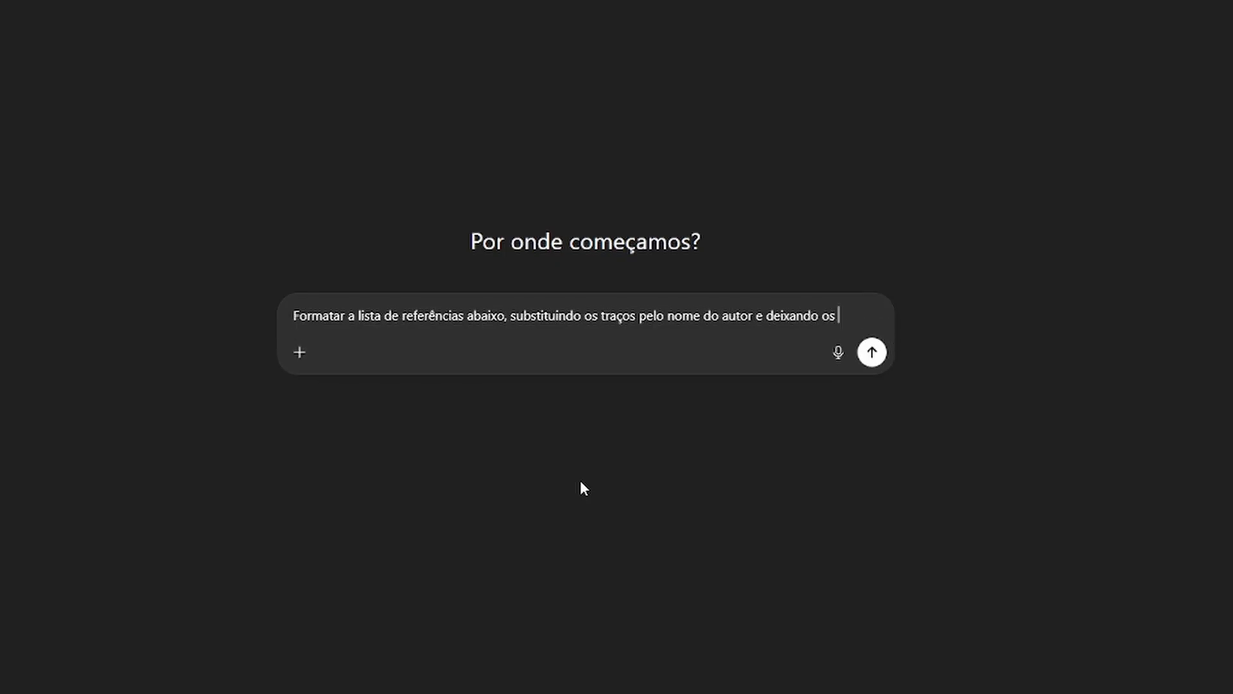
type("nomes completos com")
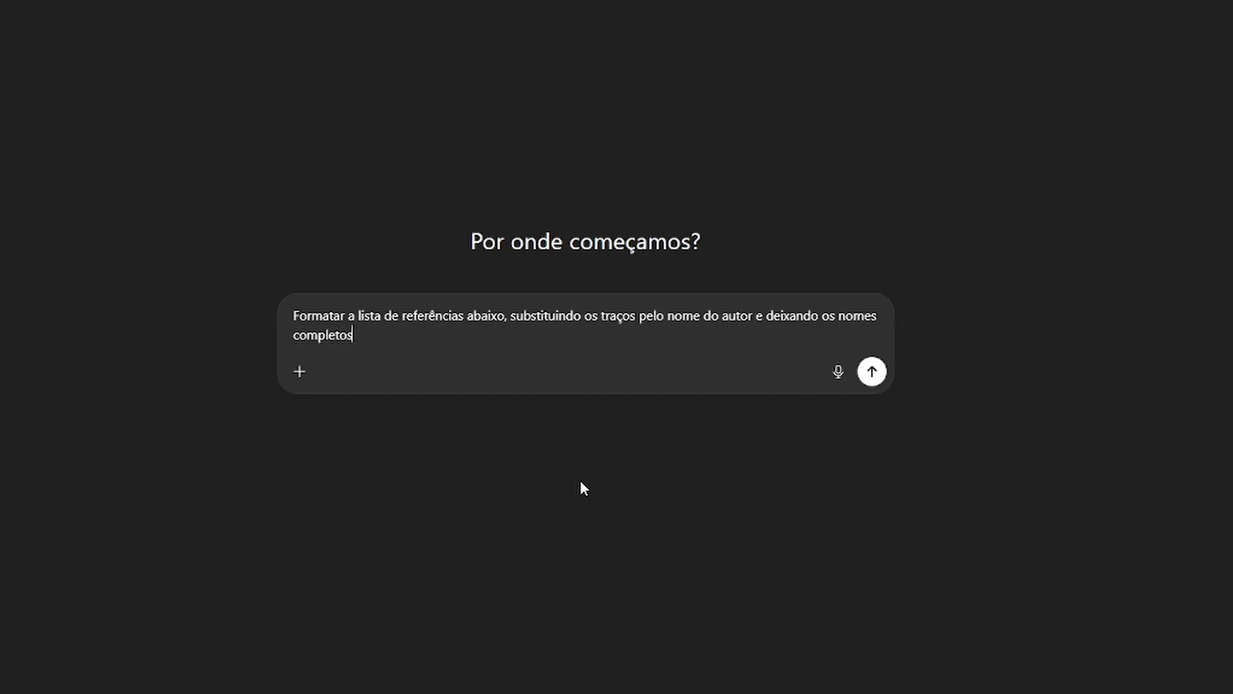
key("BackSpace")
key("BackSpace")
key("BackSpace")
key("BackSpace")
type("respeitando as normas ABN")
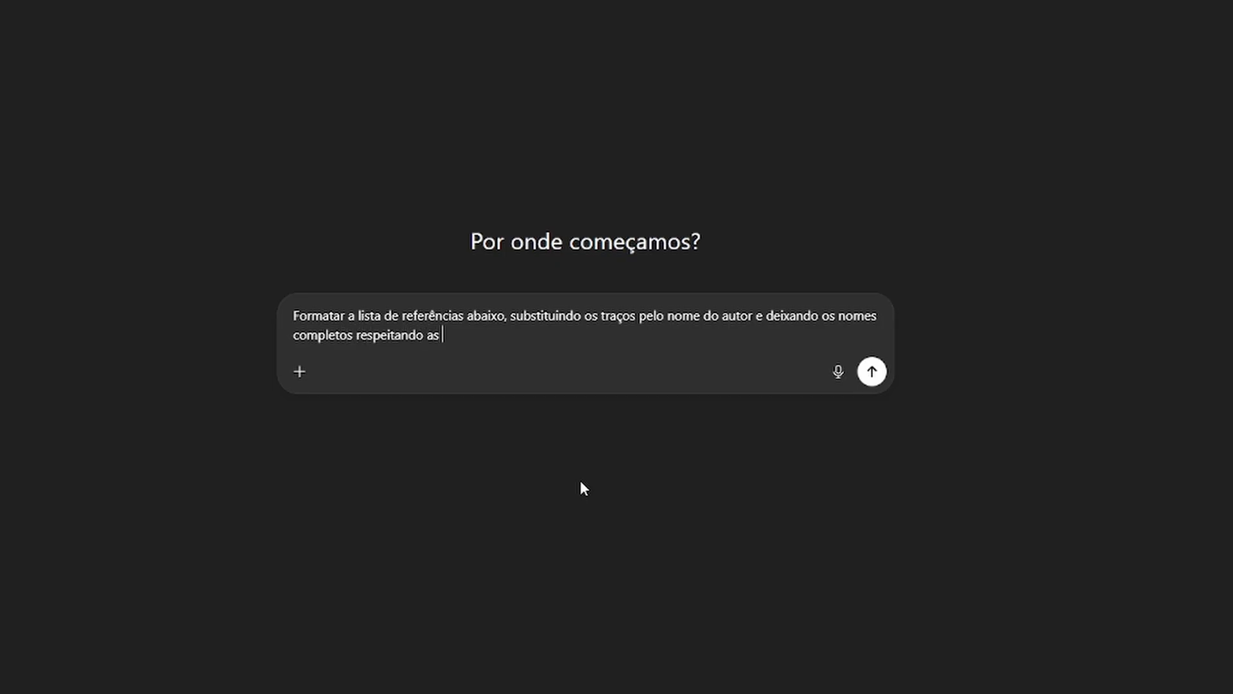
type("T:")
key("shift+Return")
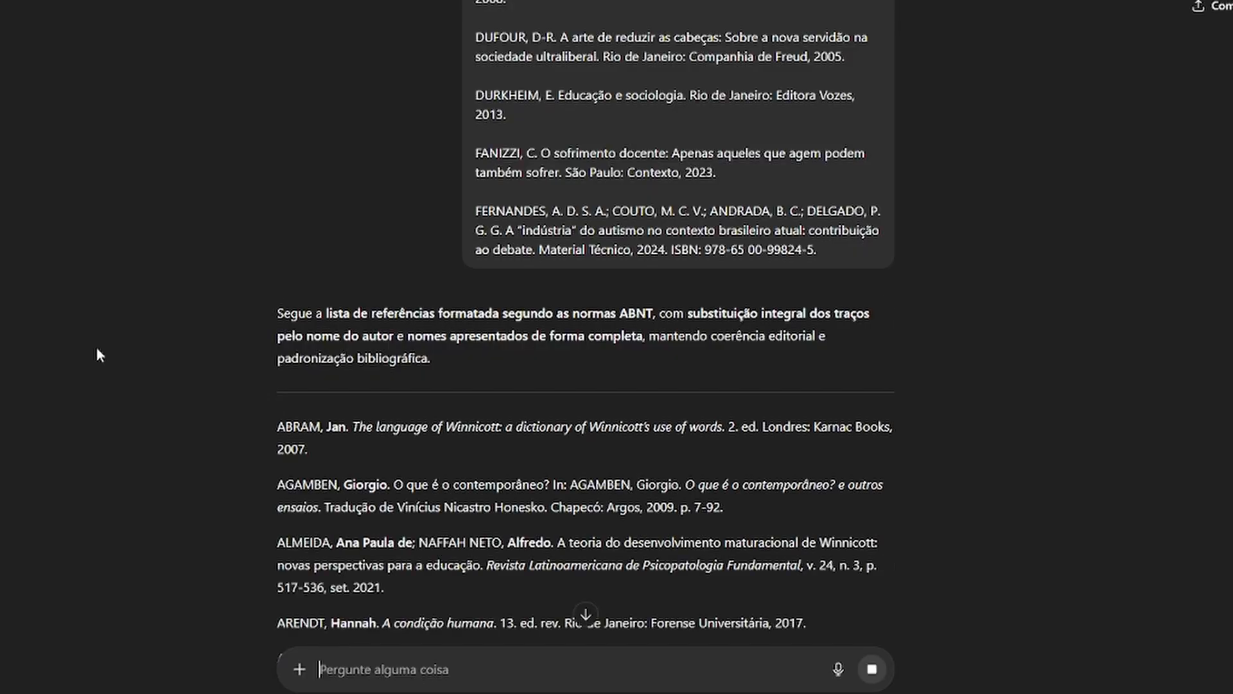
Step: Examine the formatted references in the answer, checking the dash replacements and the authors' full first names down to the last entry
scroll(97, 355, "down", 3)
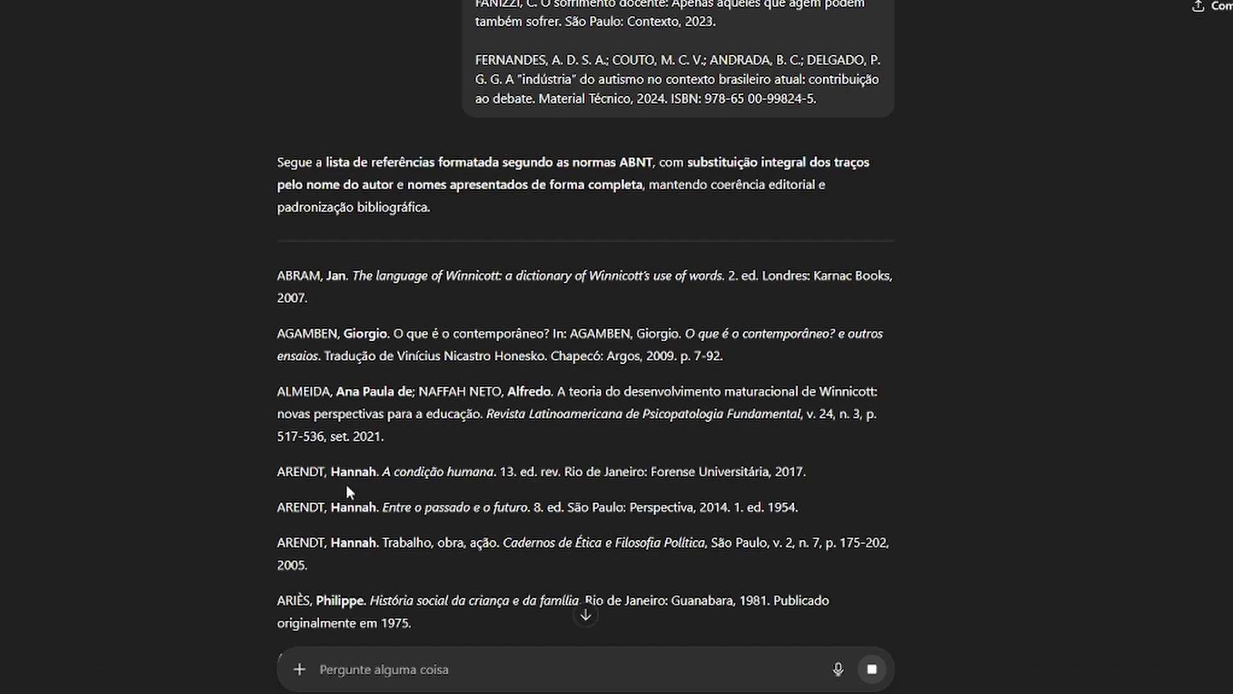
left_click_drag(331, 473, 377, 472)
scroll(186, 431, "down", 3)
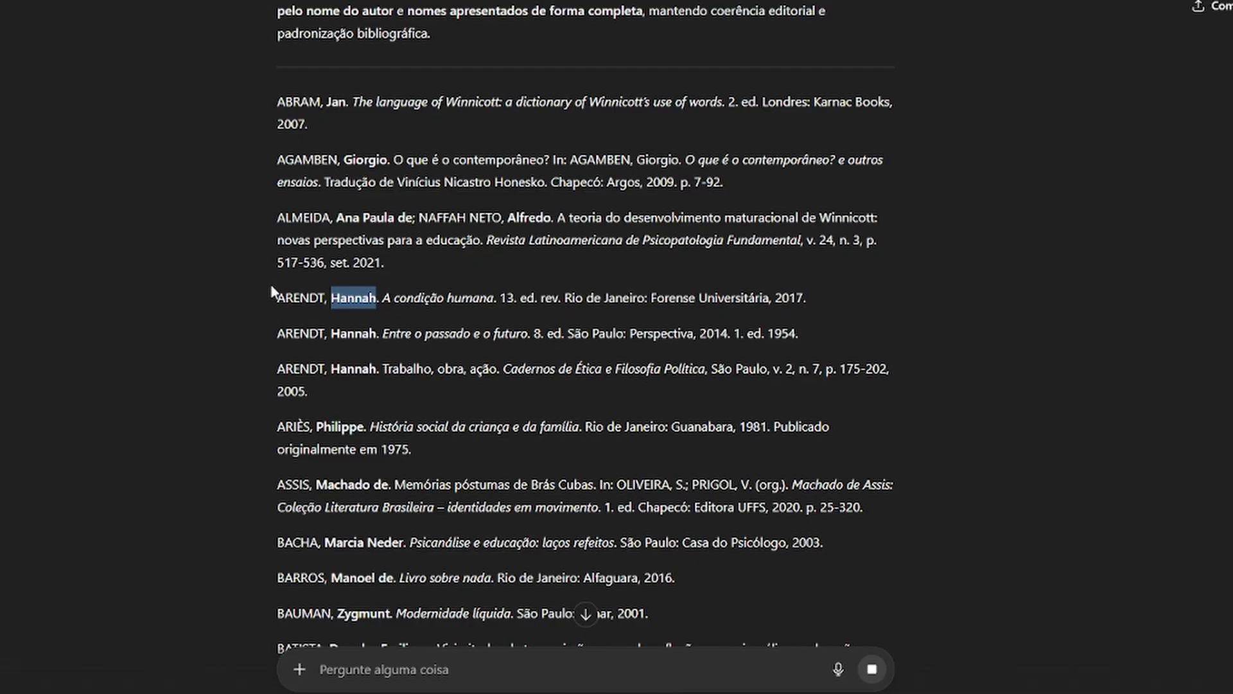
scroll(195, 259, "down", 7)
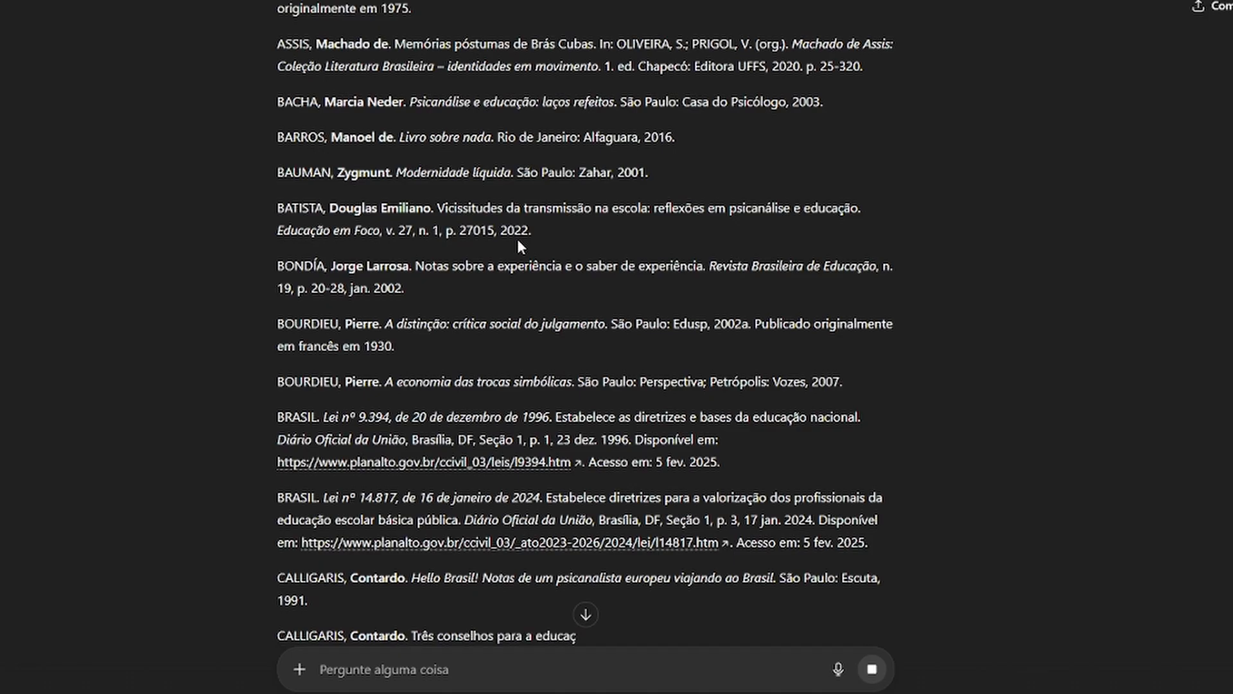
scroll(263, 373, "down", 2)
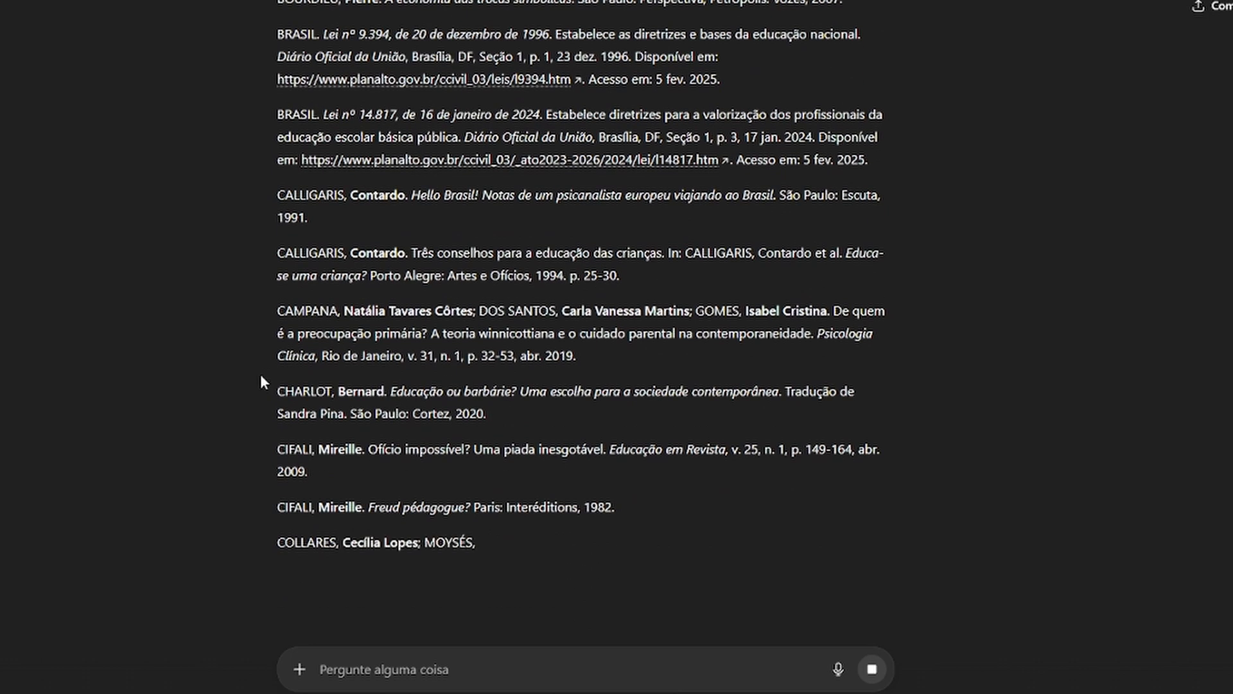
left_click_drag(319, 450, 361, 454)
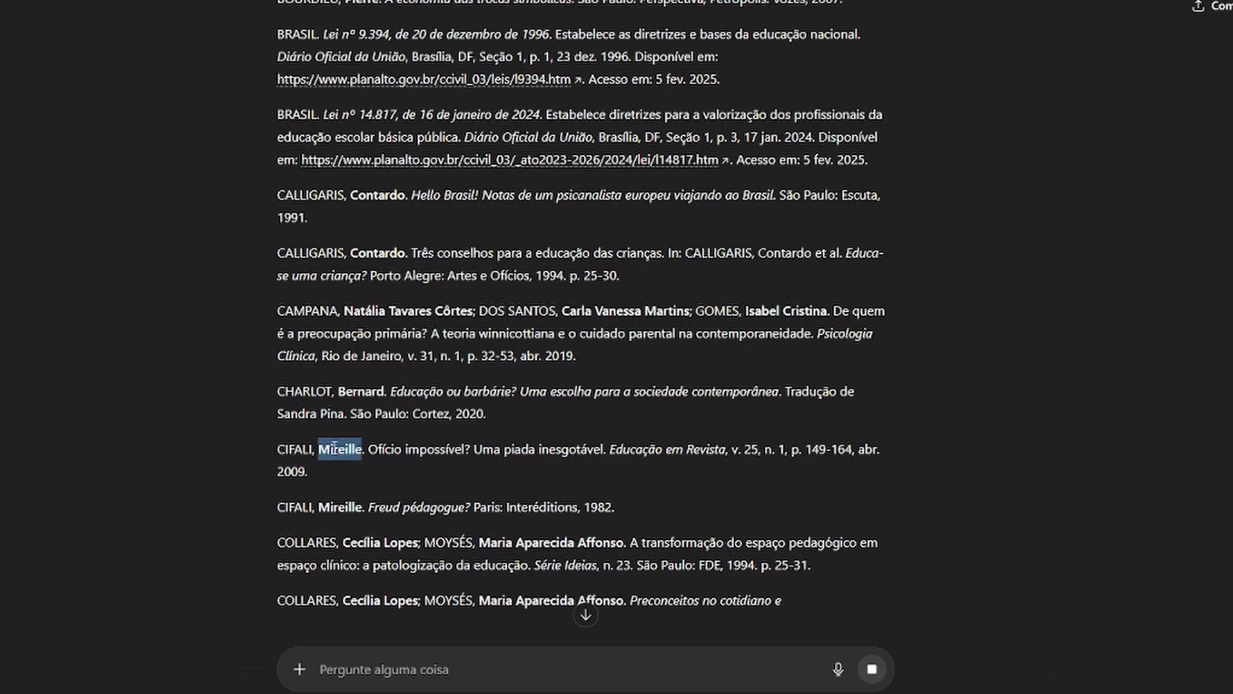
scroll(521, 479, "down", 2)
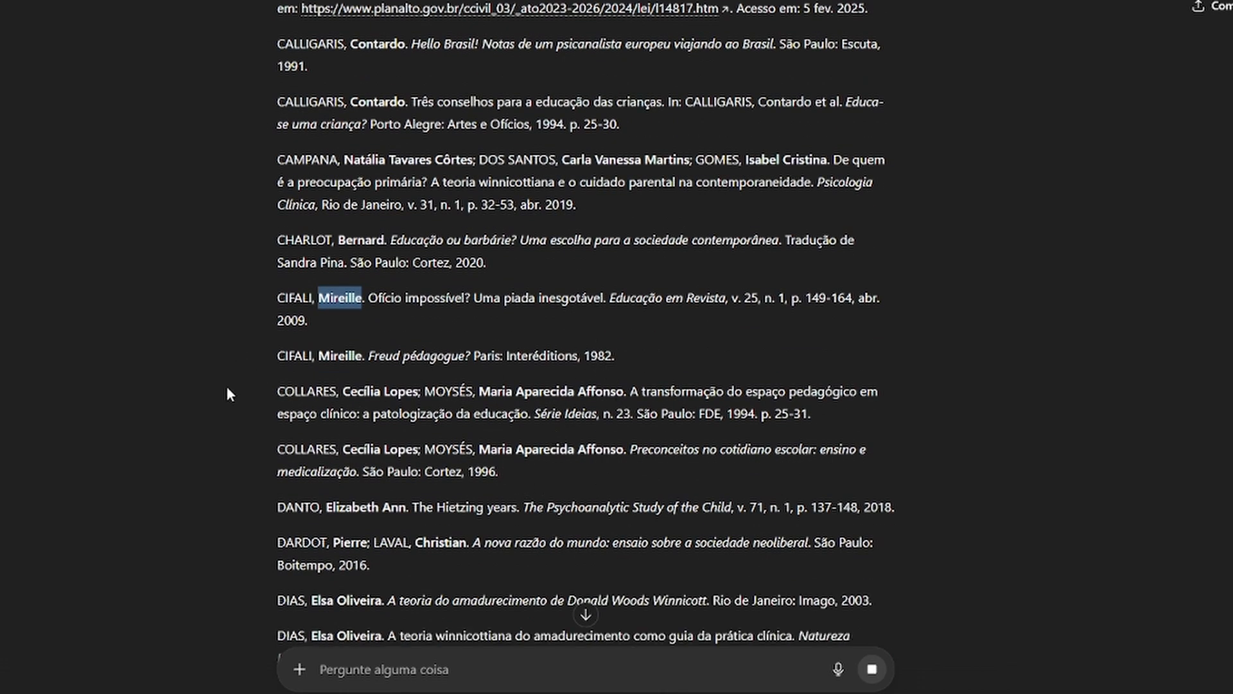
scroll(232, 389, "down", 2)
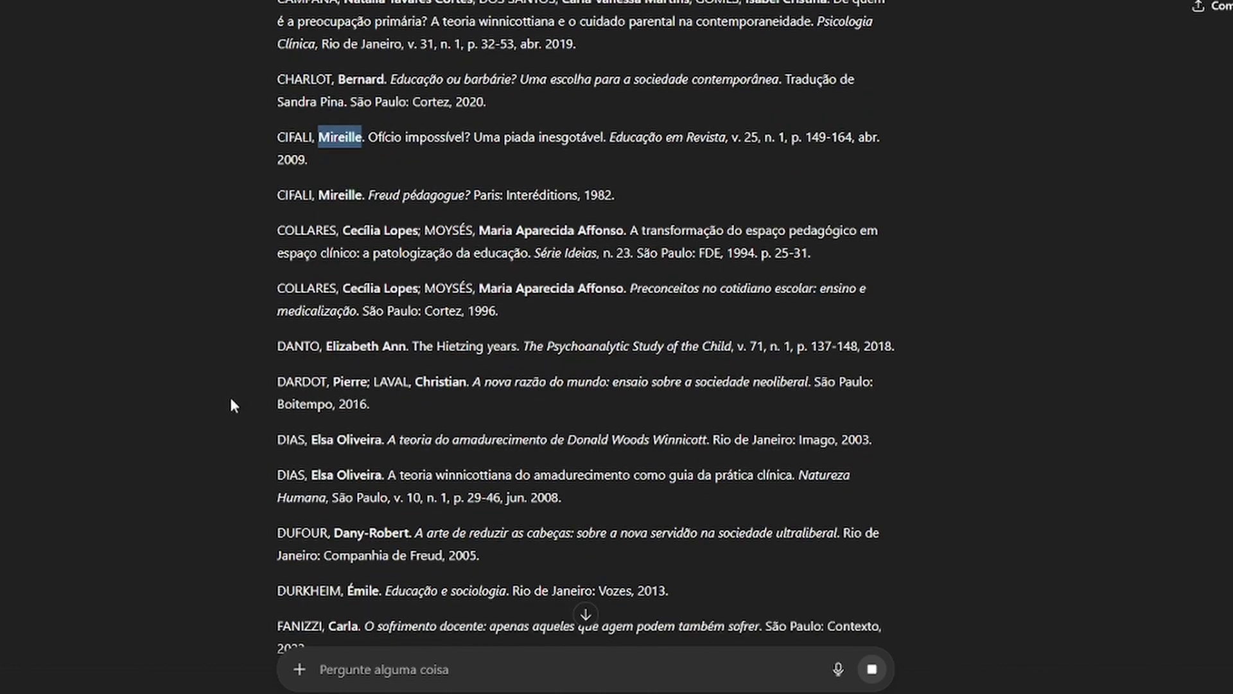
scroll(236, 380, "down", 2)
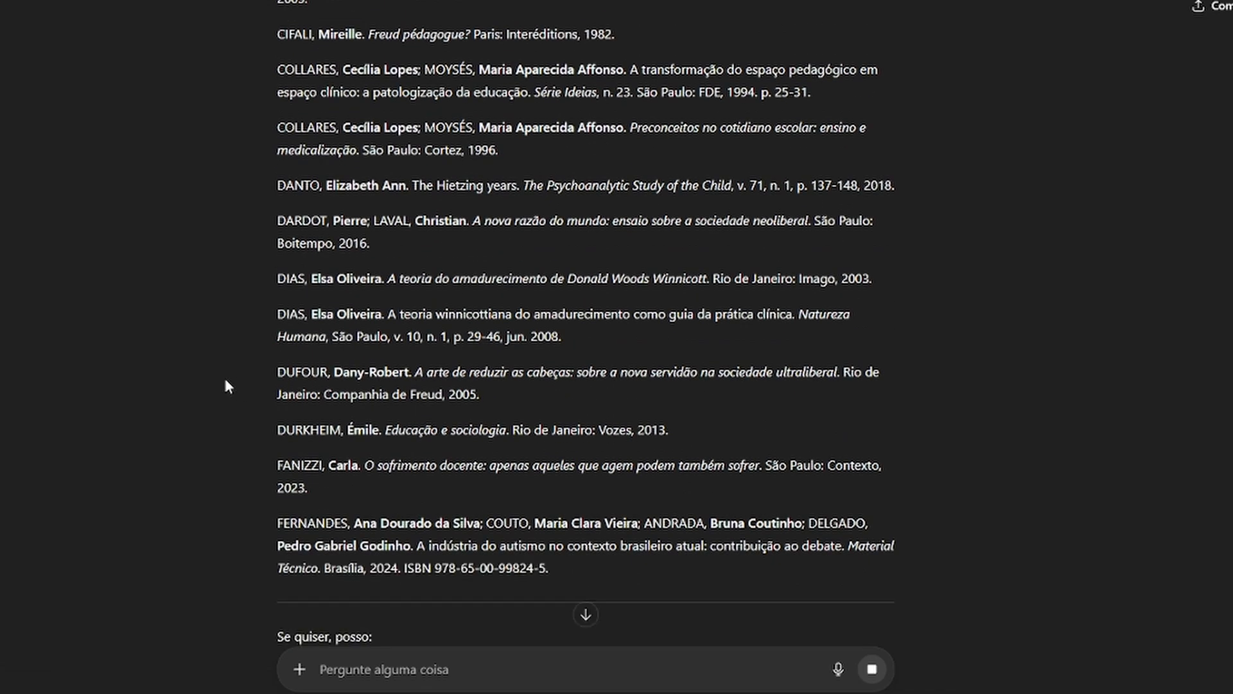
left_click_drag(278, 465, 360, 465)
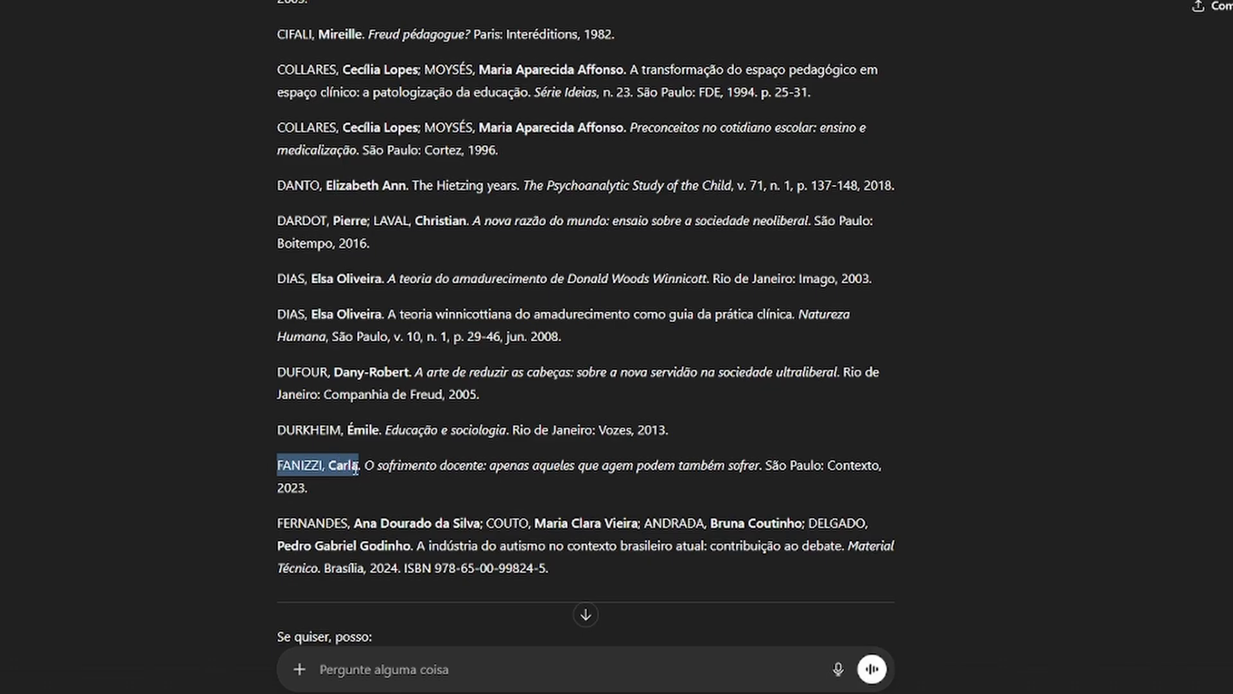
left_click_drag(359, 468, 329, 467)
scroll(357, 449, "down", 3)
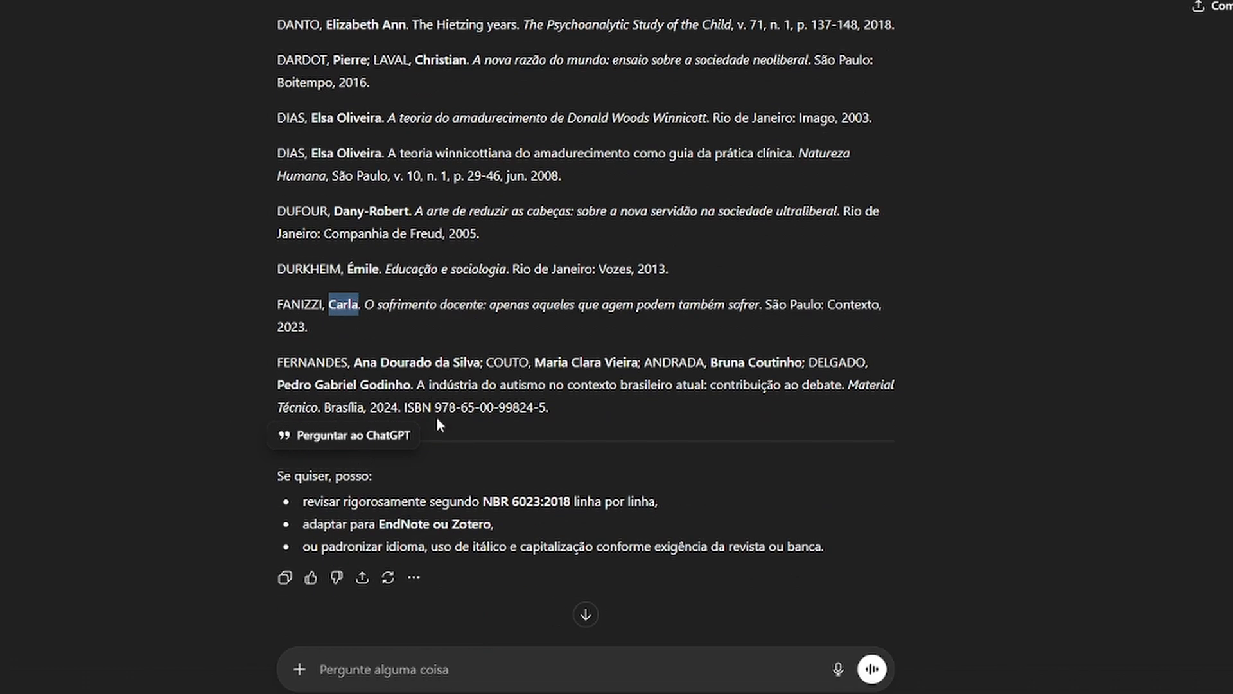
Step: Select the whole formatted list in the answer, from "The language of Winnicott" through "A indústria do autismo no contexto brasileiro atual", for copying
left_click_drag(554, 405, 277, 292)
scroll(278, 289, "up", 7)
scroll(277, 289, "up", 17)
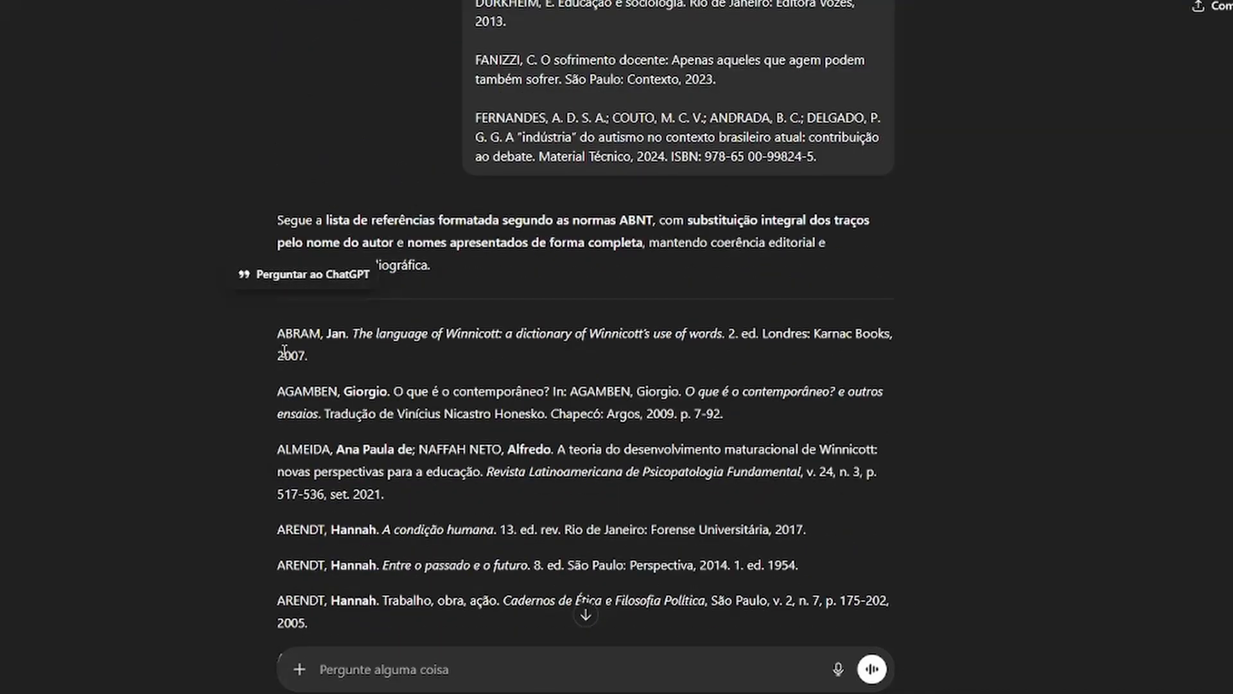
left_click(278, 333, "shift")
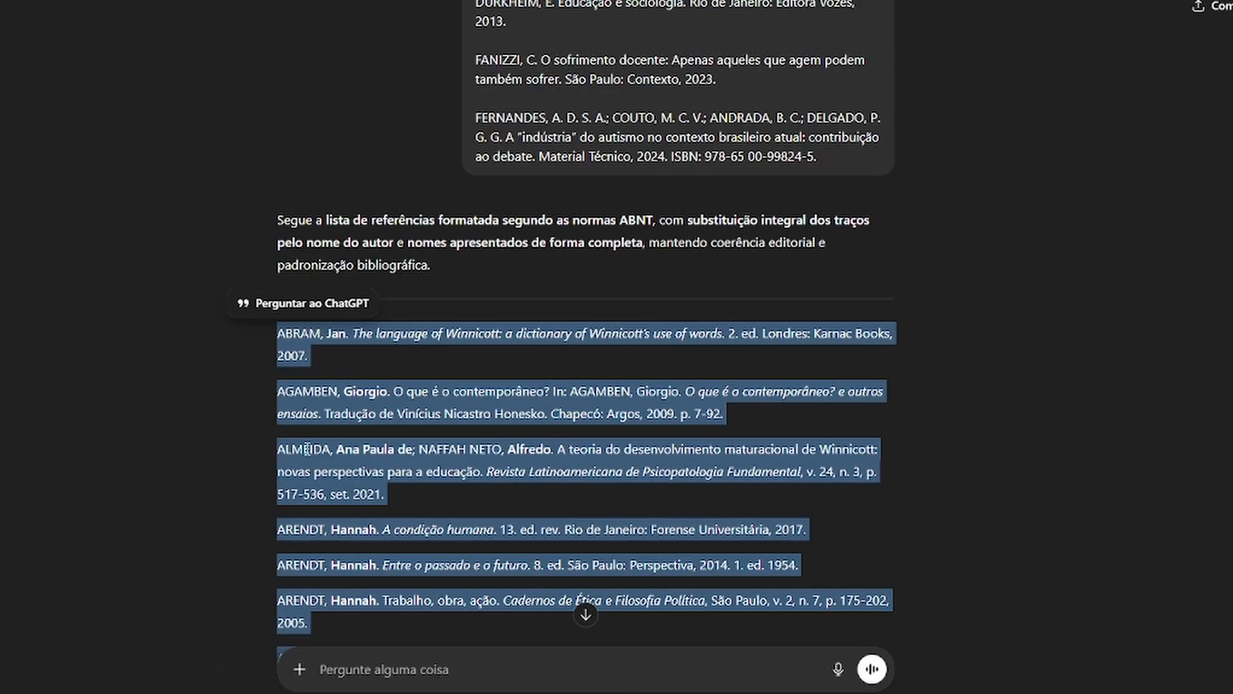
scroll(303, 473, "down", 9)
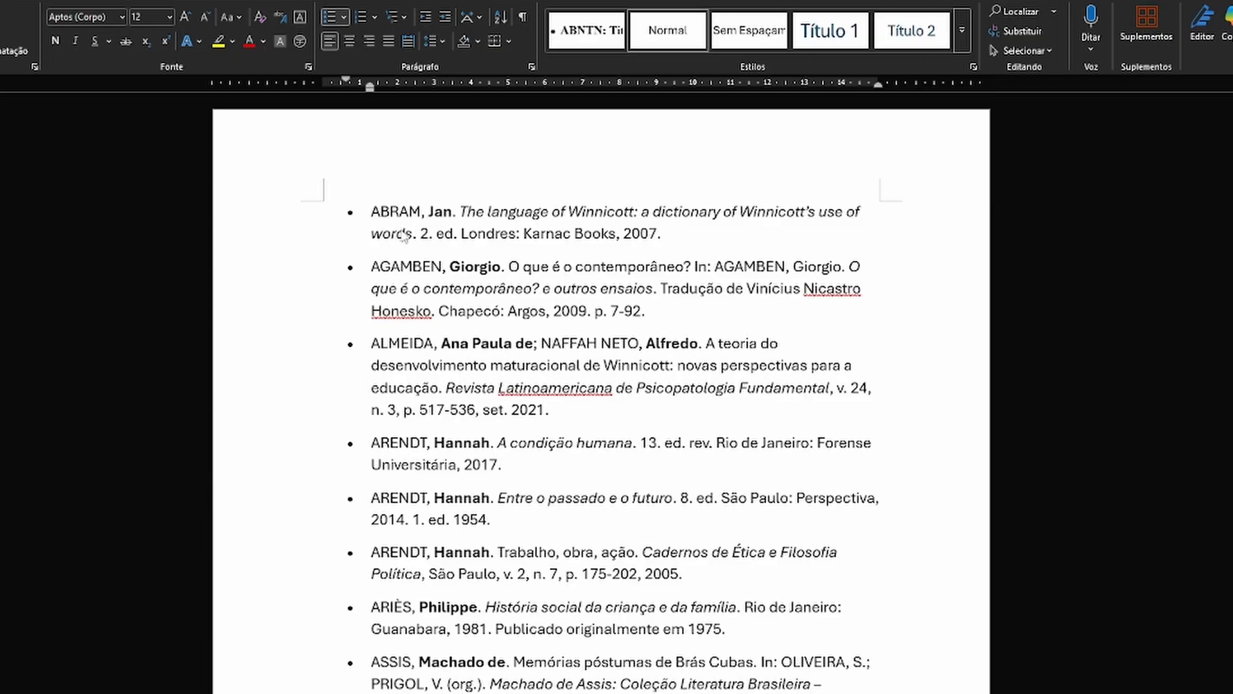
Step: In the Word copy of the formatted list, highlight the "O sofrimento docente" entry in yellow
scroll(403, 237, "down", 3)
scroll(403, 238, "down", 10)
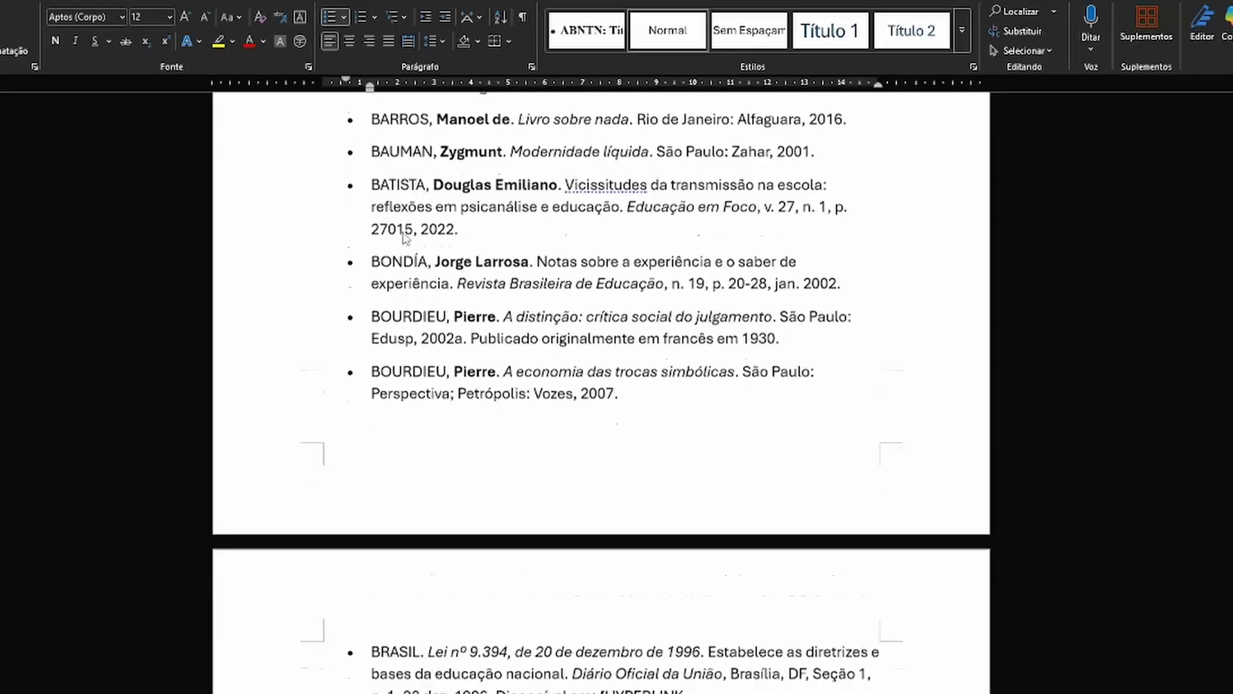
scroll(404, 238, "down", 10)
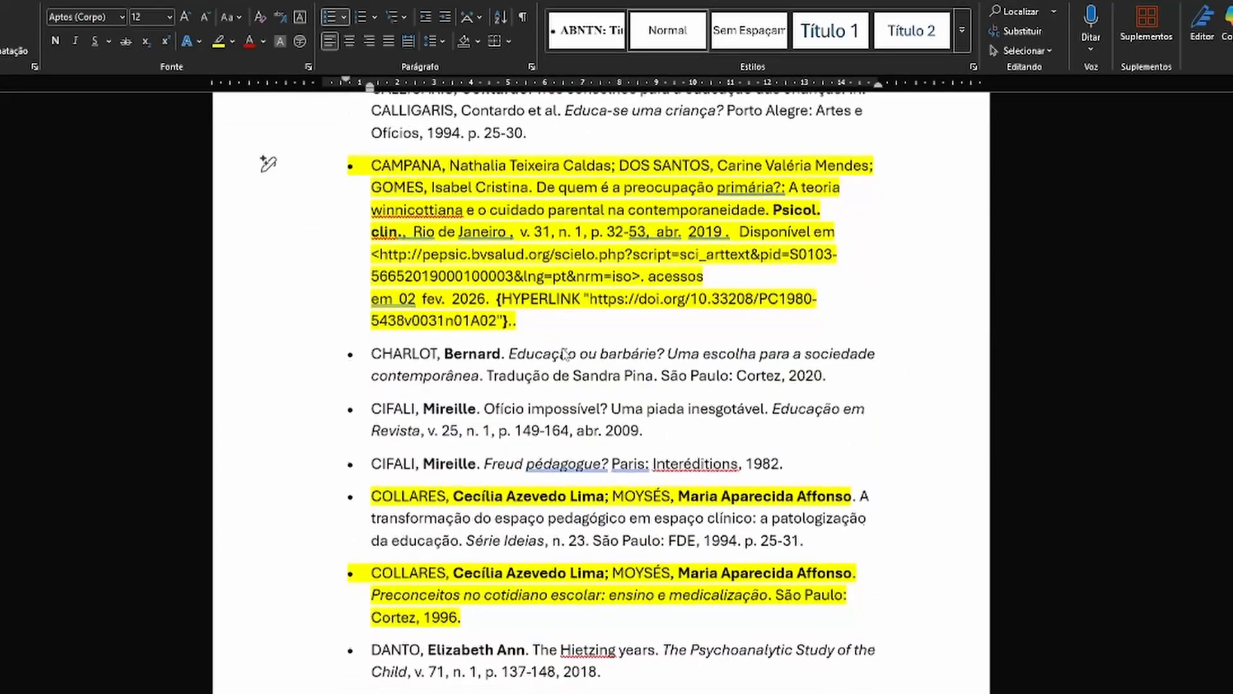
scroll(584, 352, "down", 10)
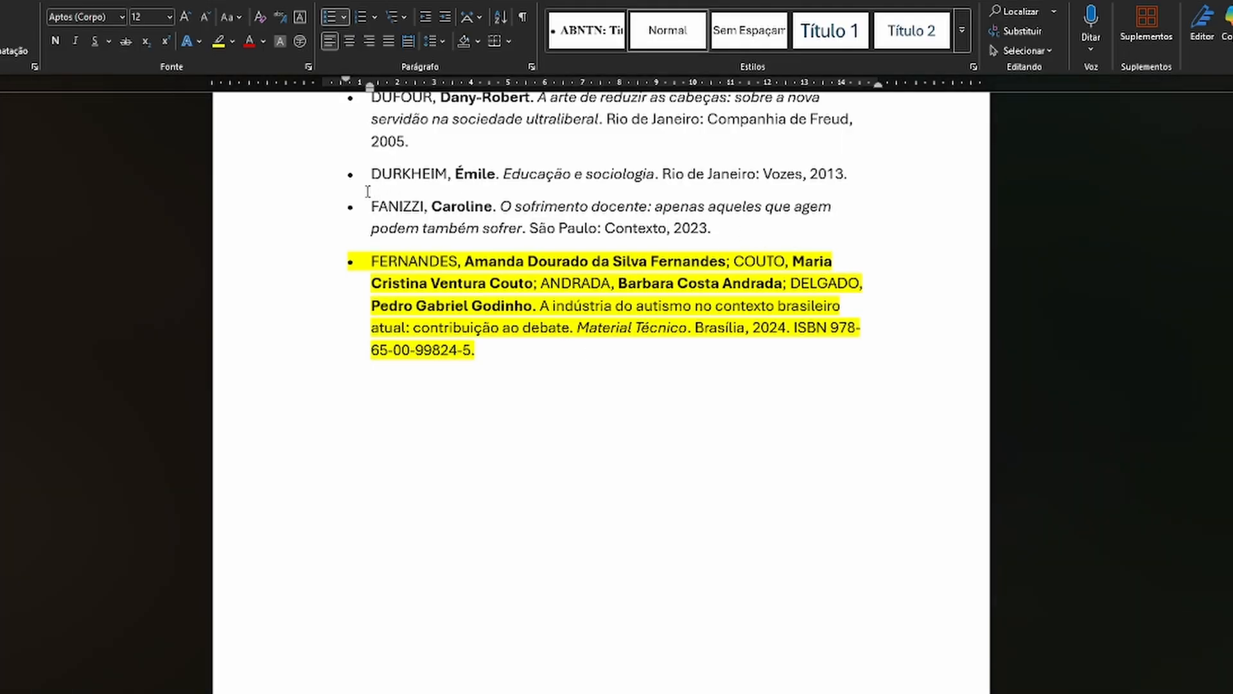
left_click_drag(372, 206, 763, 228)
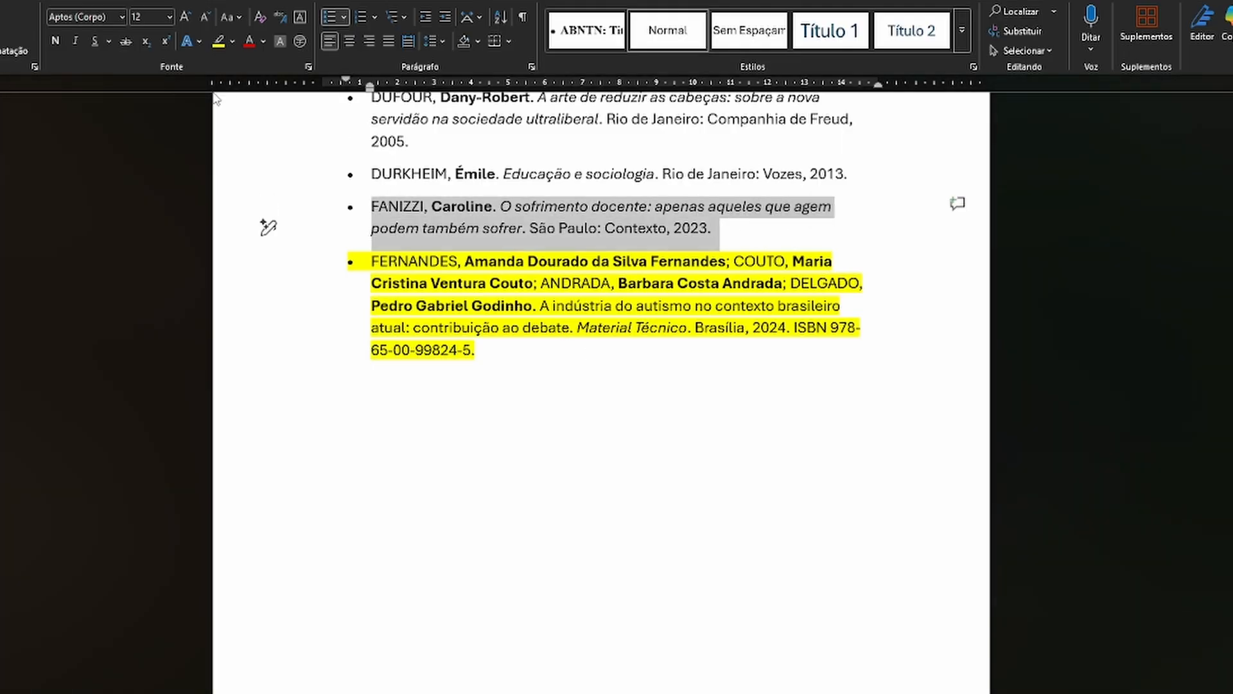
left_click(219, 41)
scroll(600, 378, "up", 3)
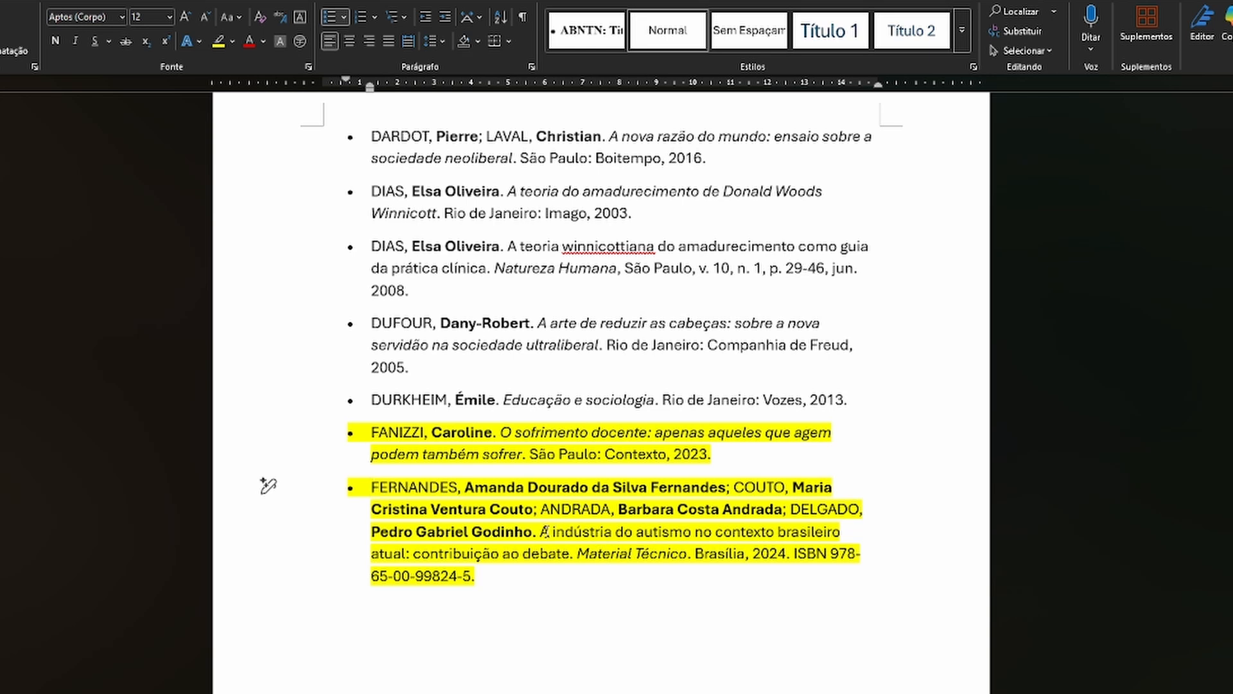
Step: Examine the title and the authors' full names in the last entry, "A indústria do autismo no contexto brasileiro atual"
left_click_drag(539, 531, 522, 555)
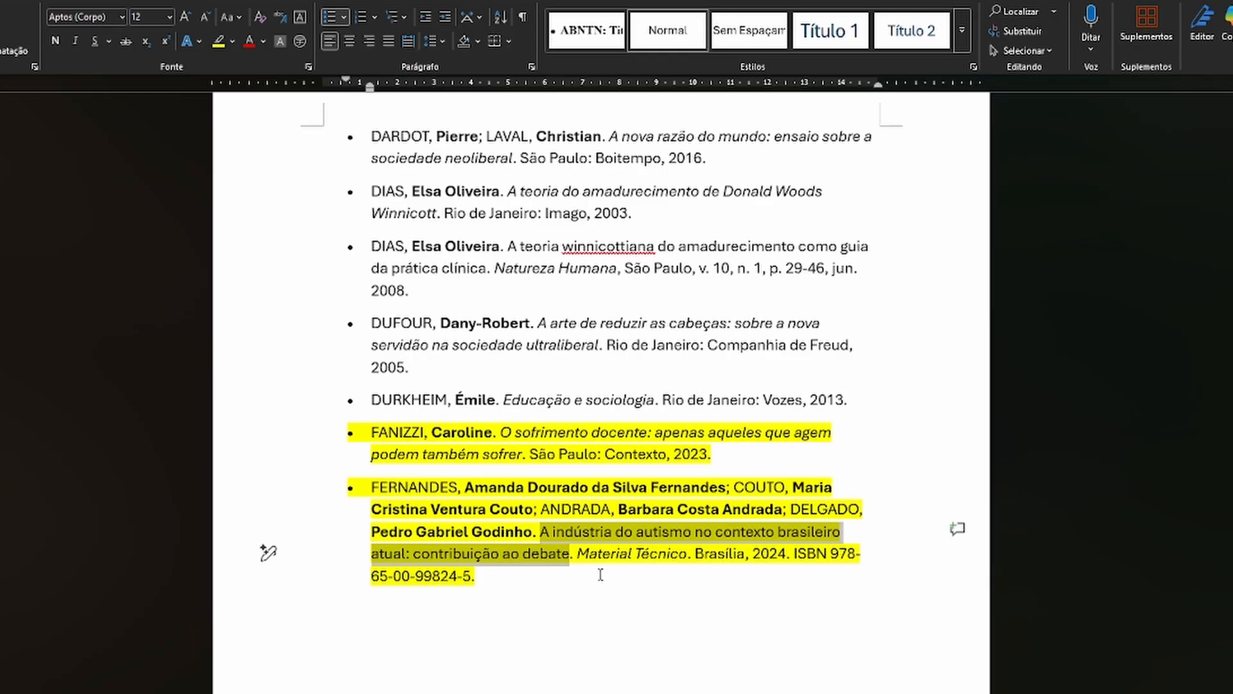
left_click_drag(465, 486, 532, 533)
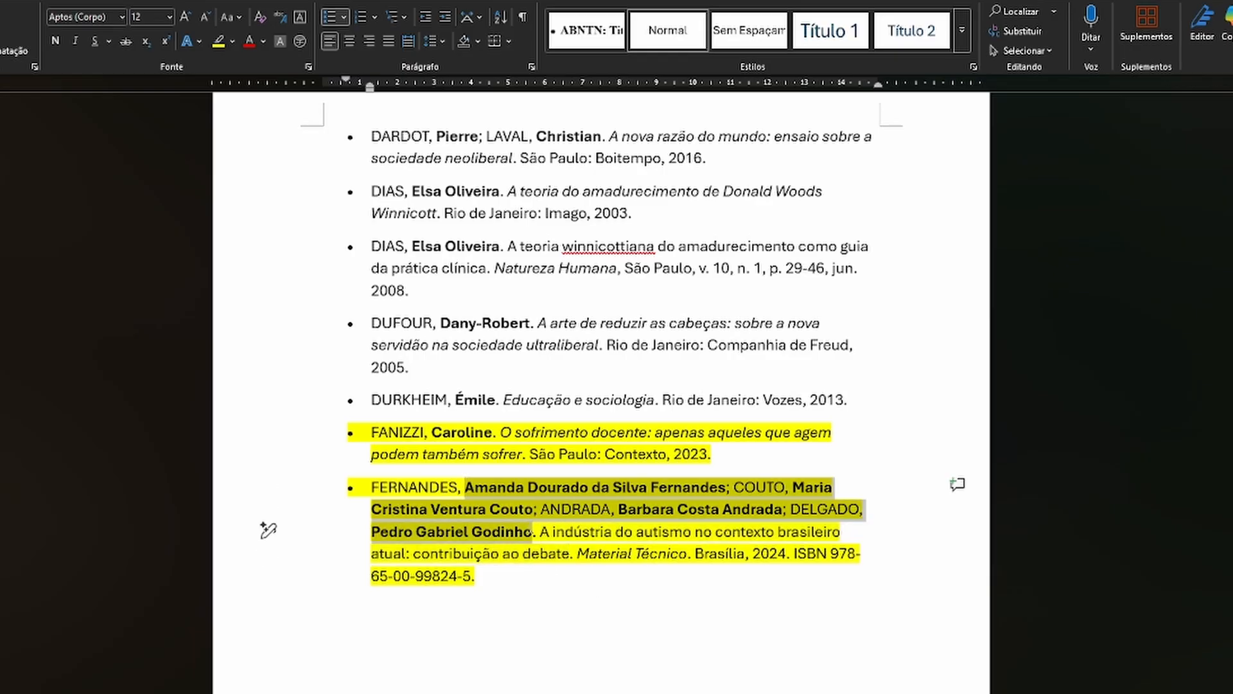
left_click(593, 379)
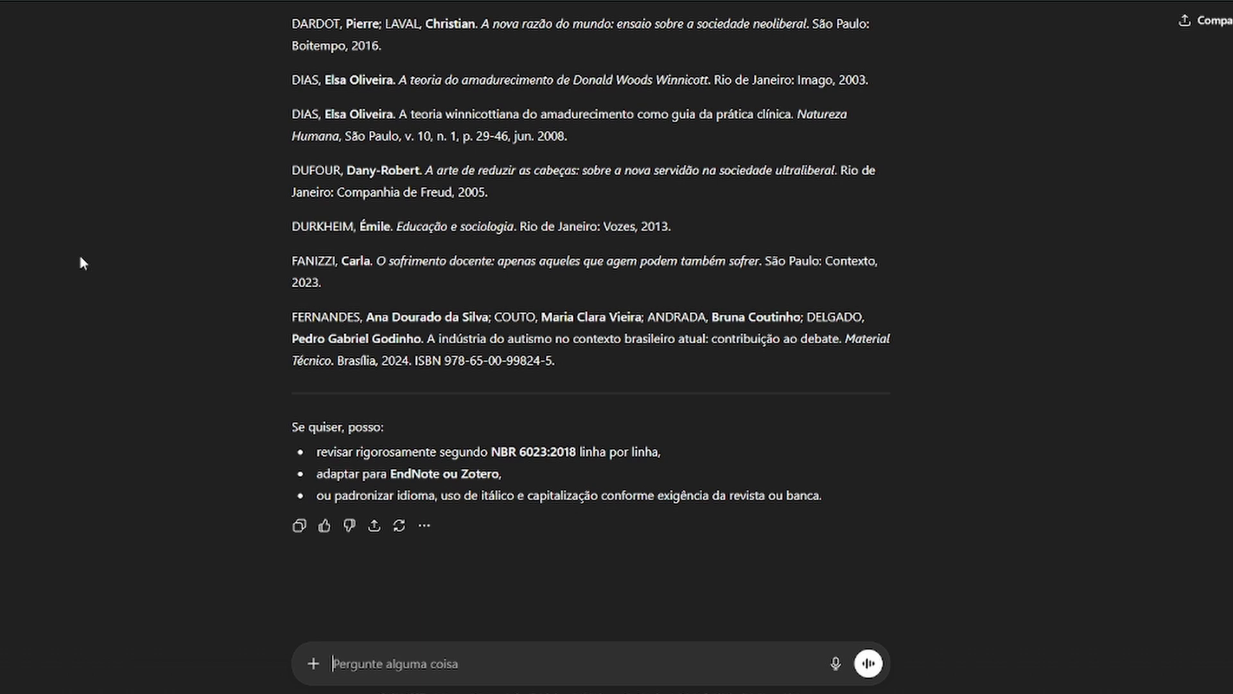
Step: Switch to ChatGPT and write the request "Transformar a lista corrigida a seguir em formato a ser importado pelo endnote web:"
left_click_drag(317, 473, 441, 474)
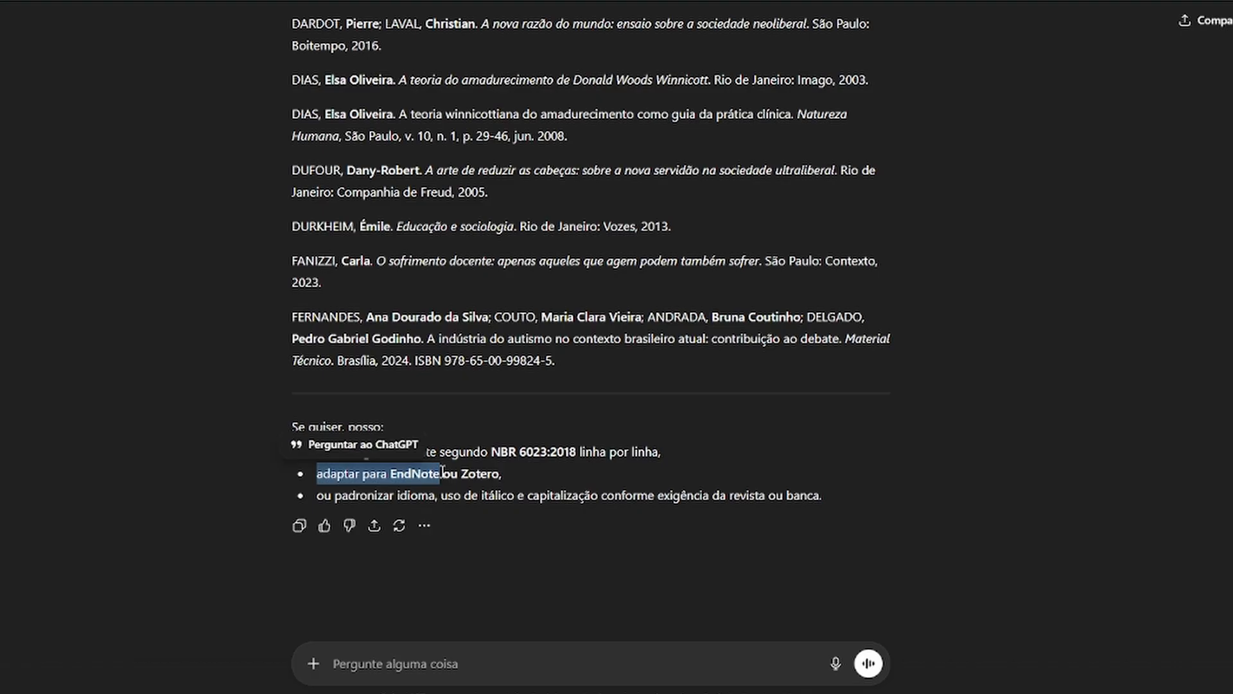
left_click(579, 674)
type("A")
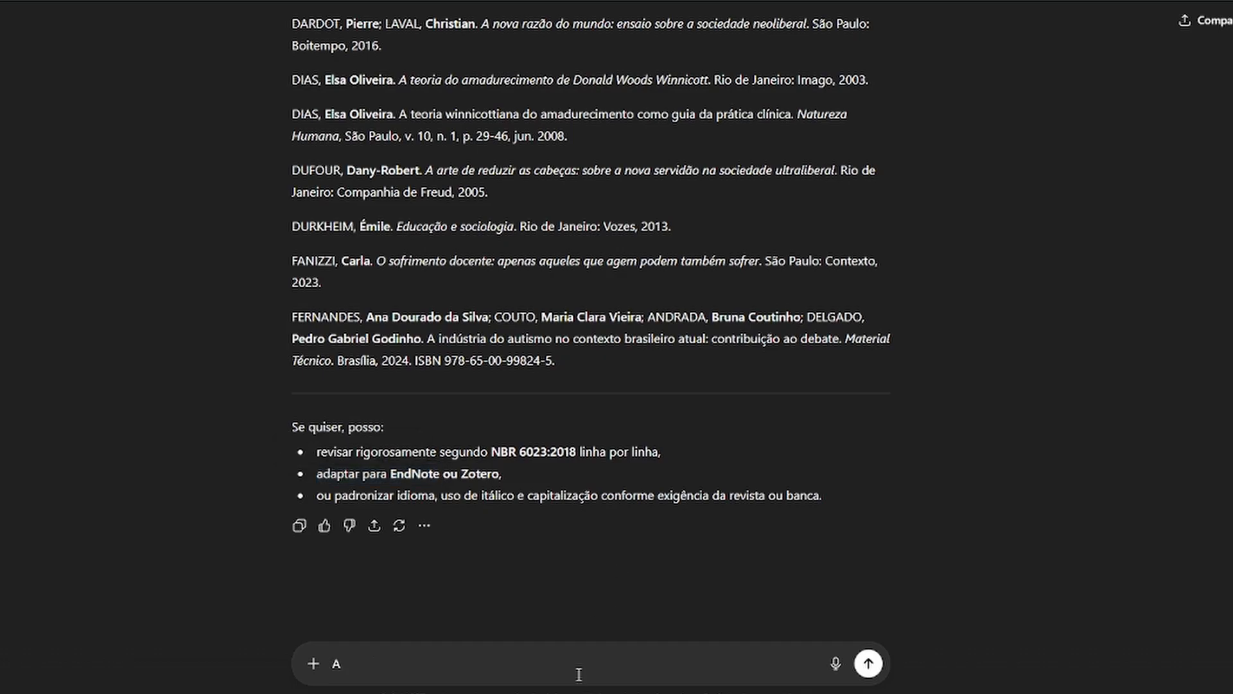
key("BackSpace")
type("Transformar a lista ")
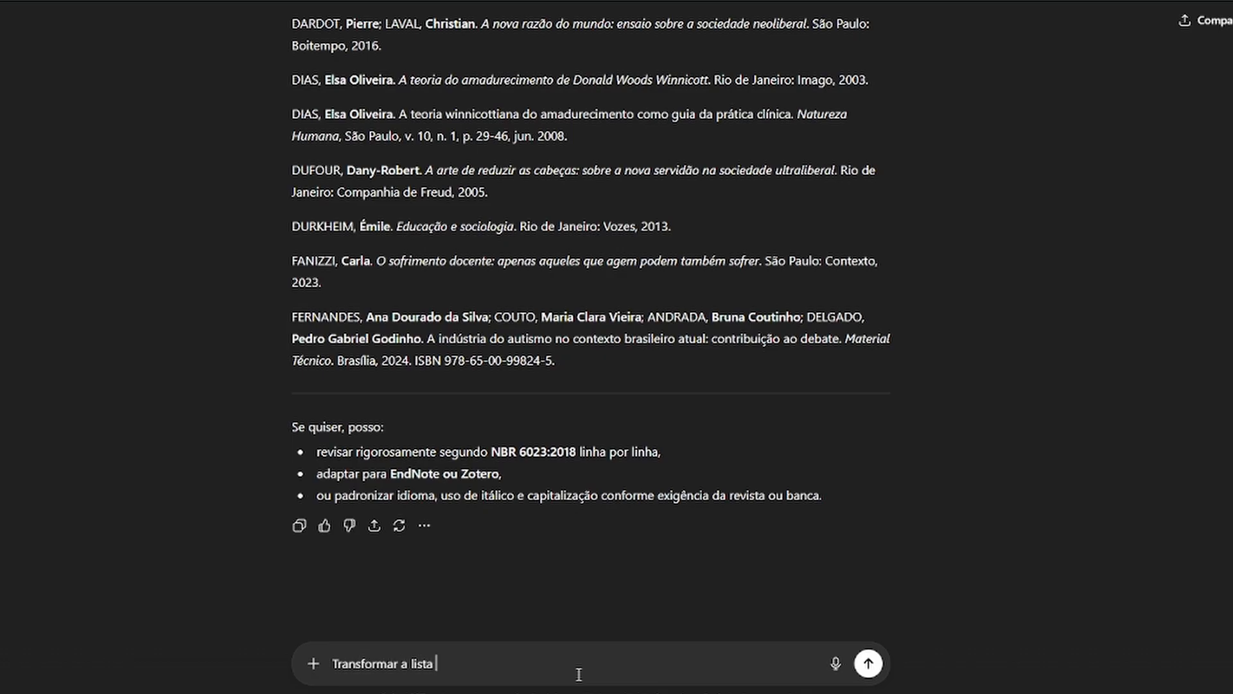
type("corrigida a segu")
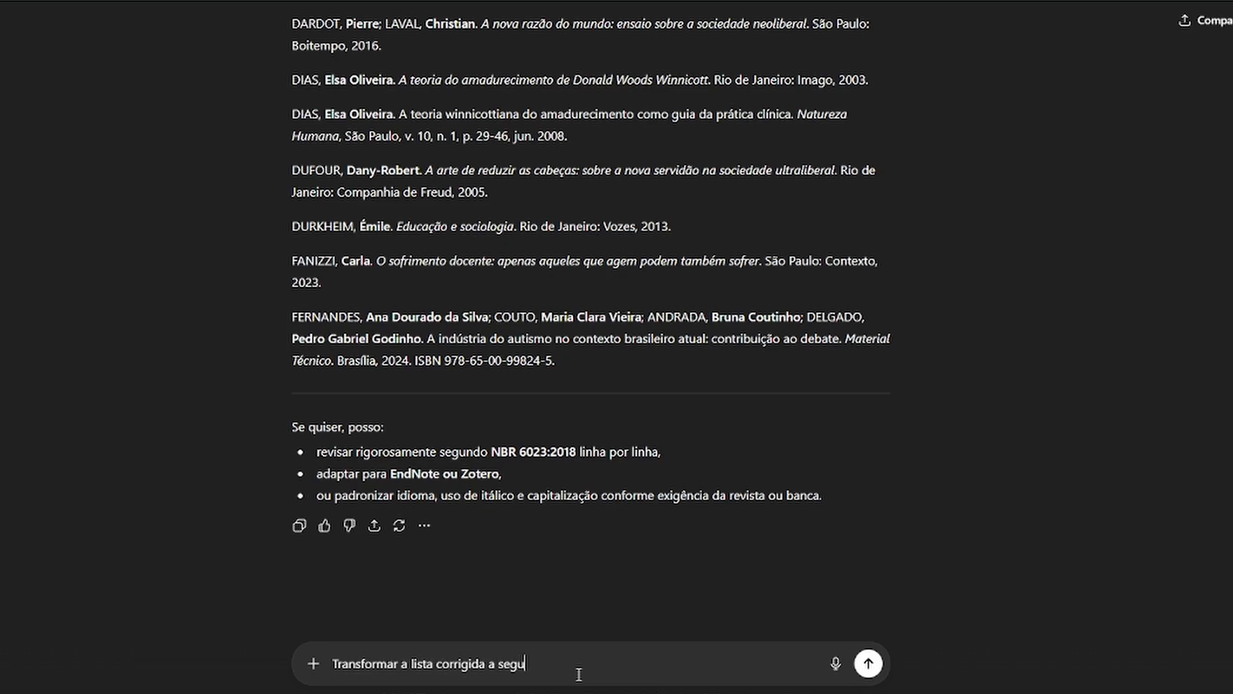
type("ir em formato a ser importad")
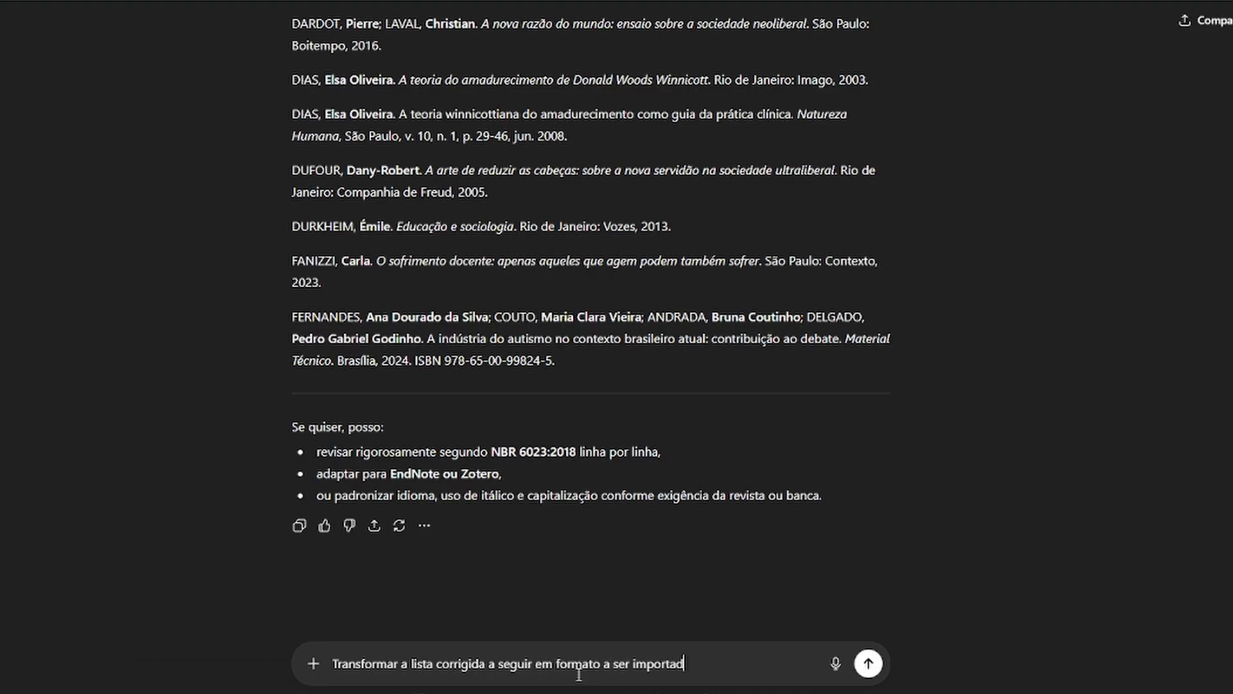
type("o pelo endnote web:")
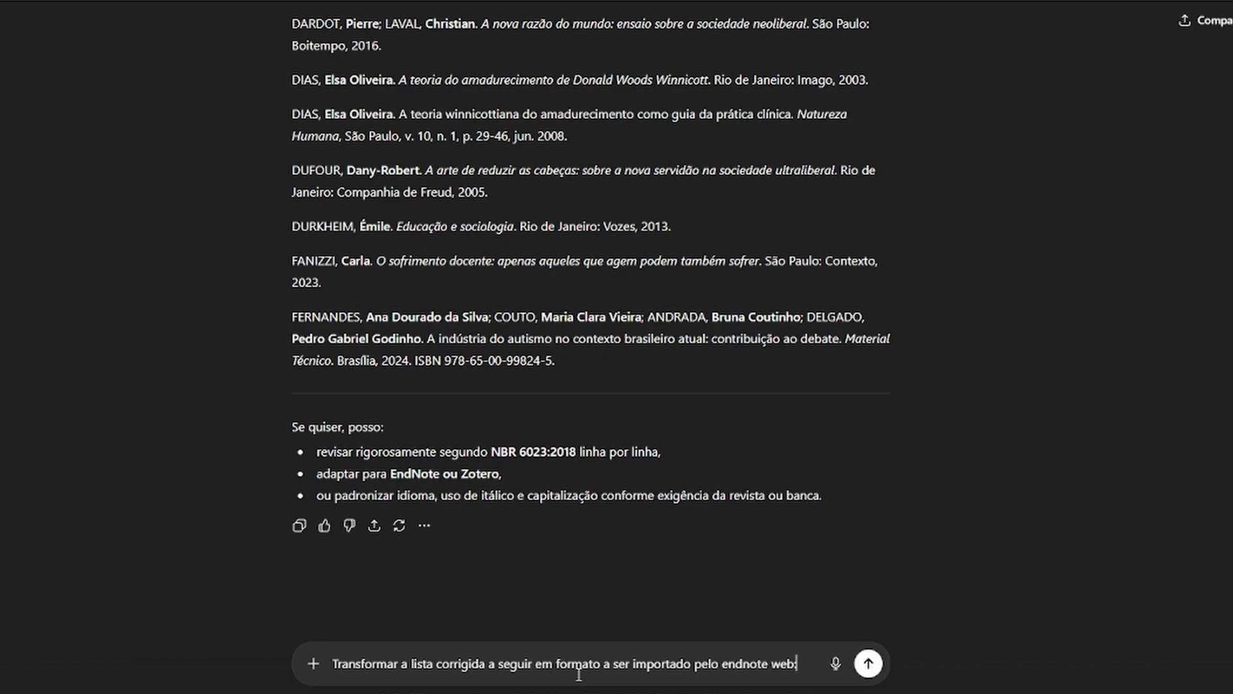
Step: Insert the complete corrected reference list from Word on a new line below the request and send the message
key("shift+Return")
key("ctrl+v")
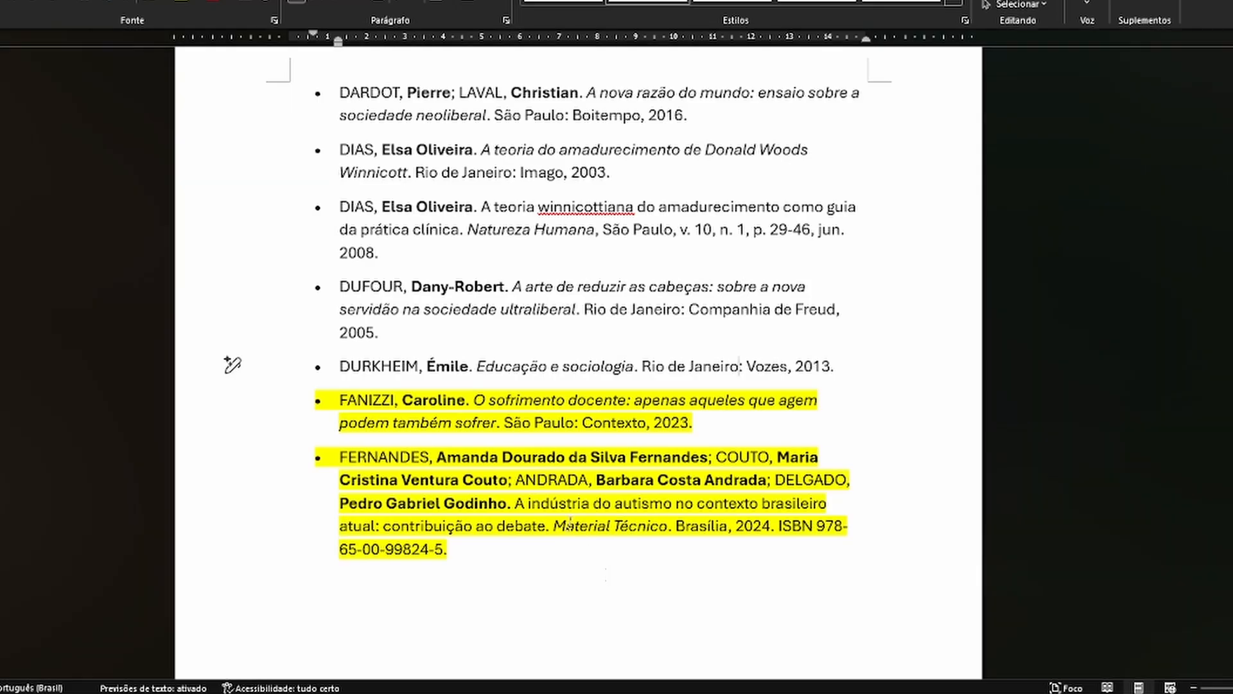
left_click(510, 551)
key("ctrl+shift+Home")
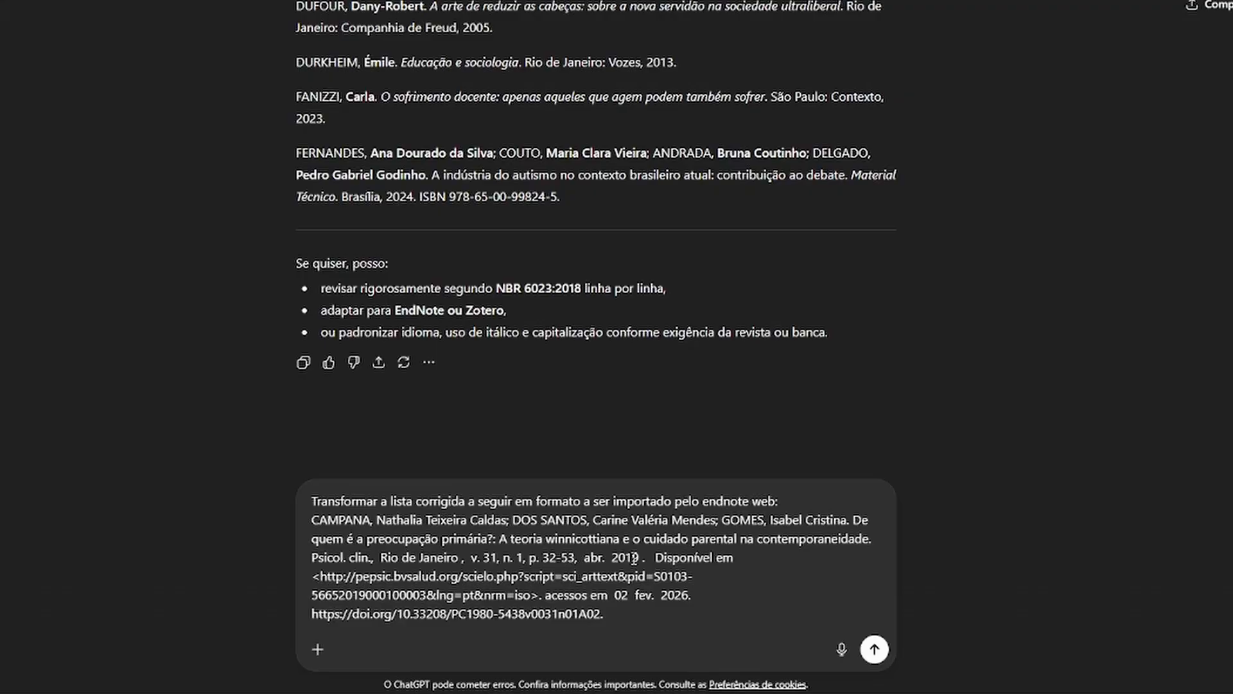
left_click_drag(645, 615, 313, 518)
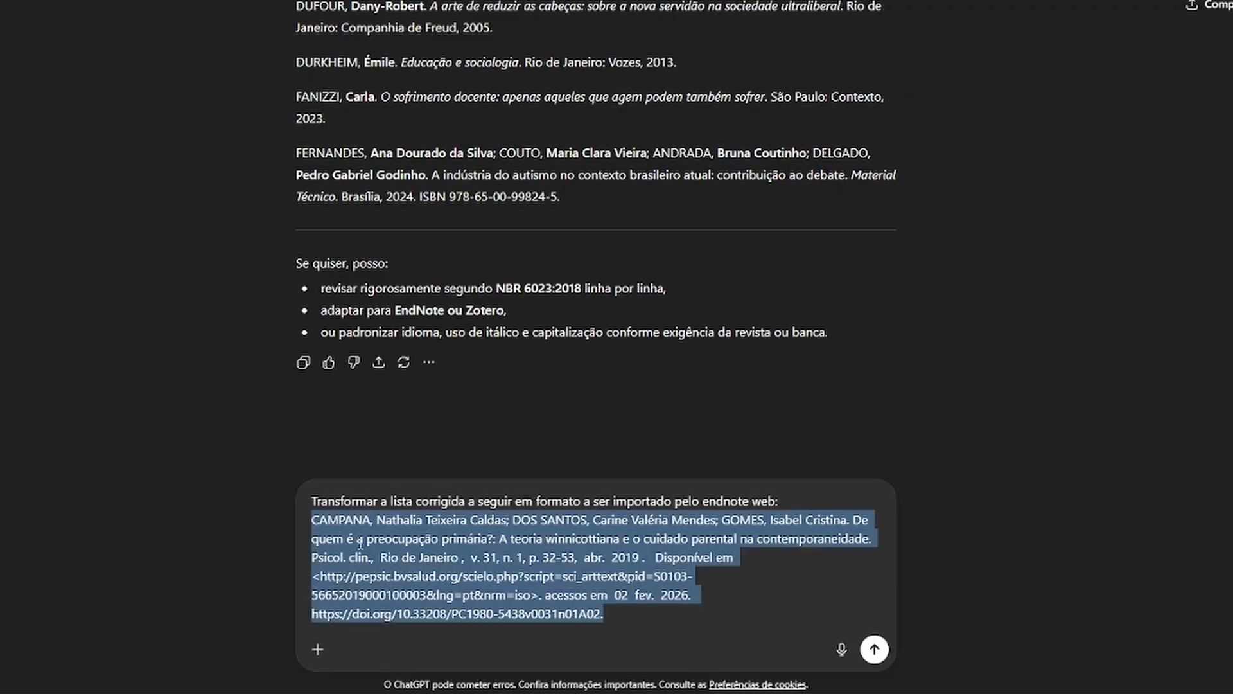
key("BackSpace")
key("ctrl+v")
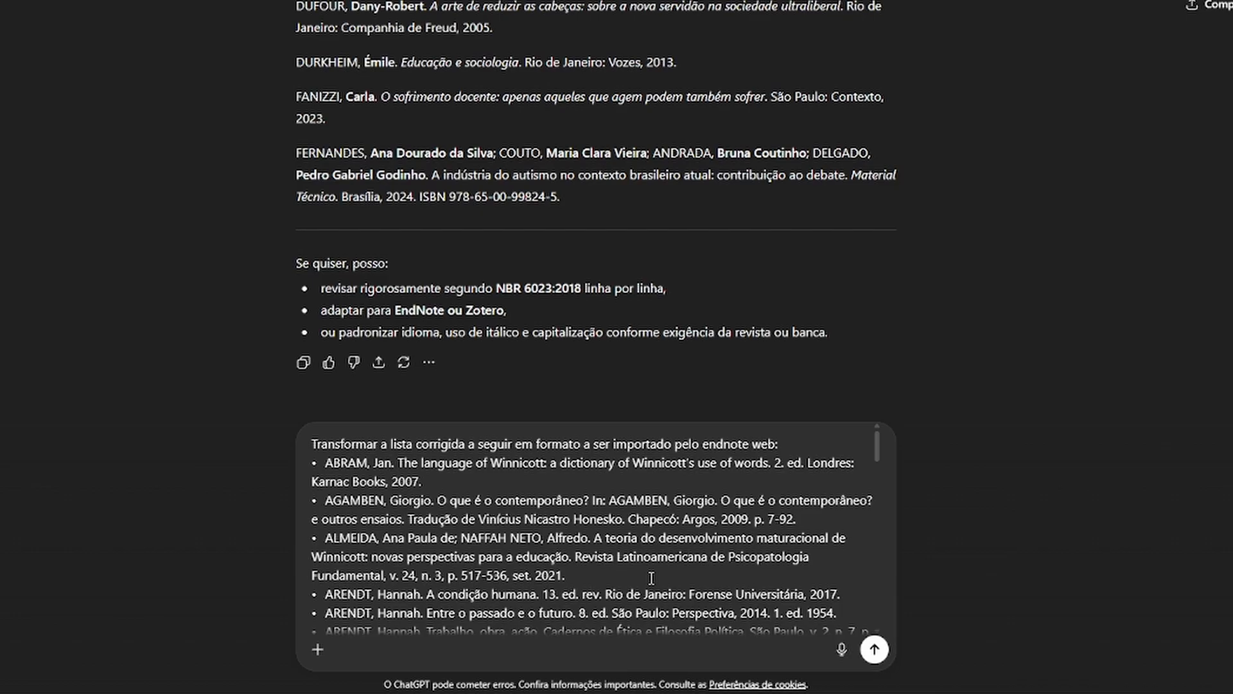
key("Return")
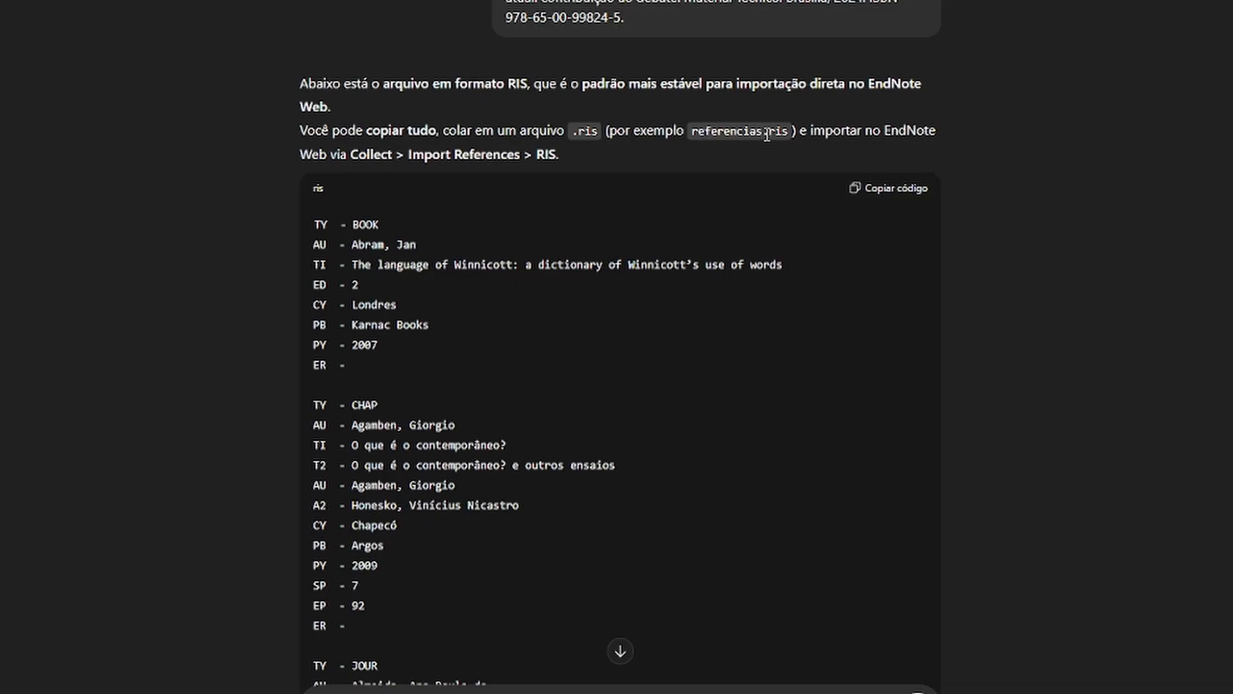
Step: Look through the generated RIS entries down to the last one and copy the entire RIS code
left_click_drag(769, 133, 796, 132)
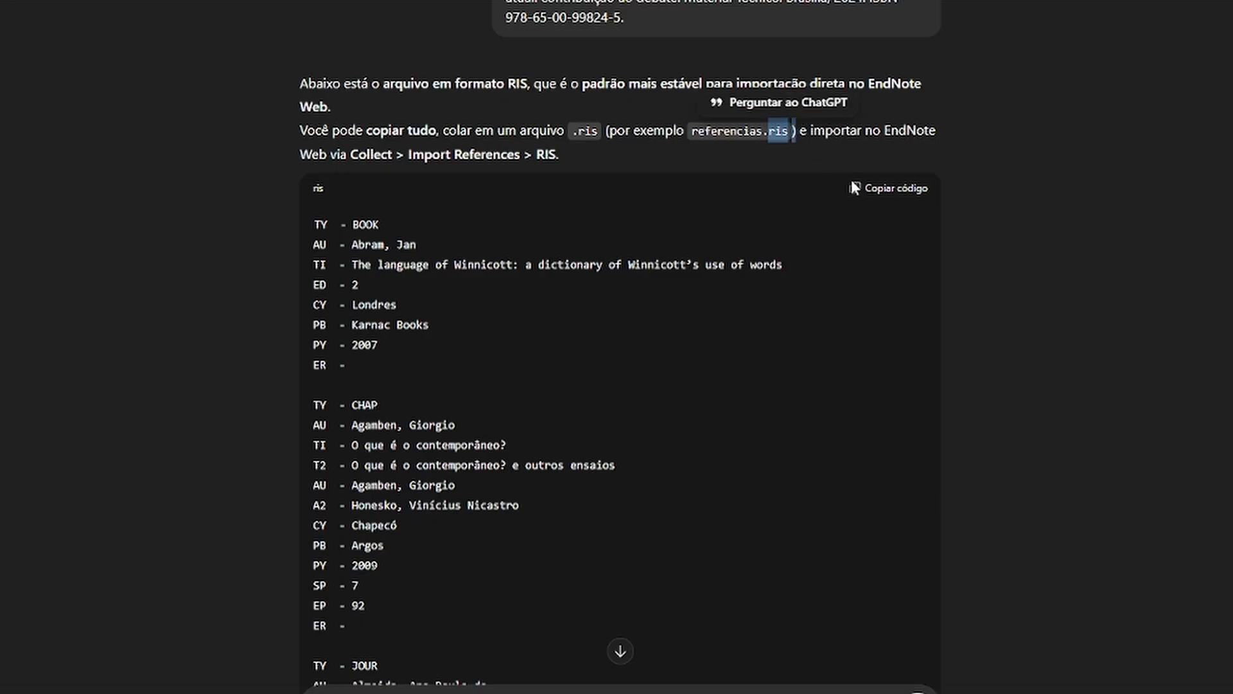
left_click(881, 193)
scroll(880, 198, "down", 2)
scroll(880, 198, "down", 20)
scroll(881, 198, "up", 3)
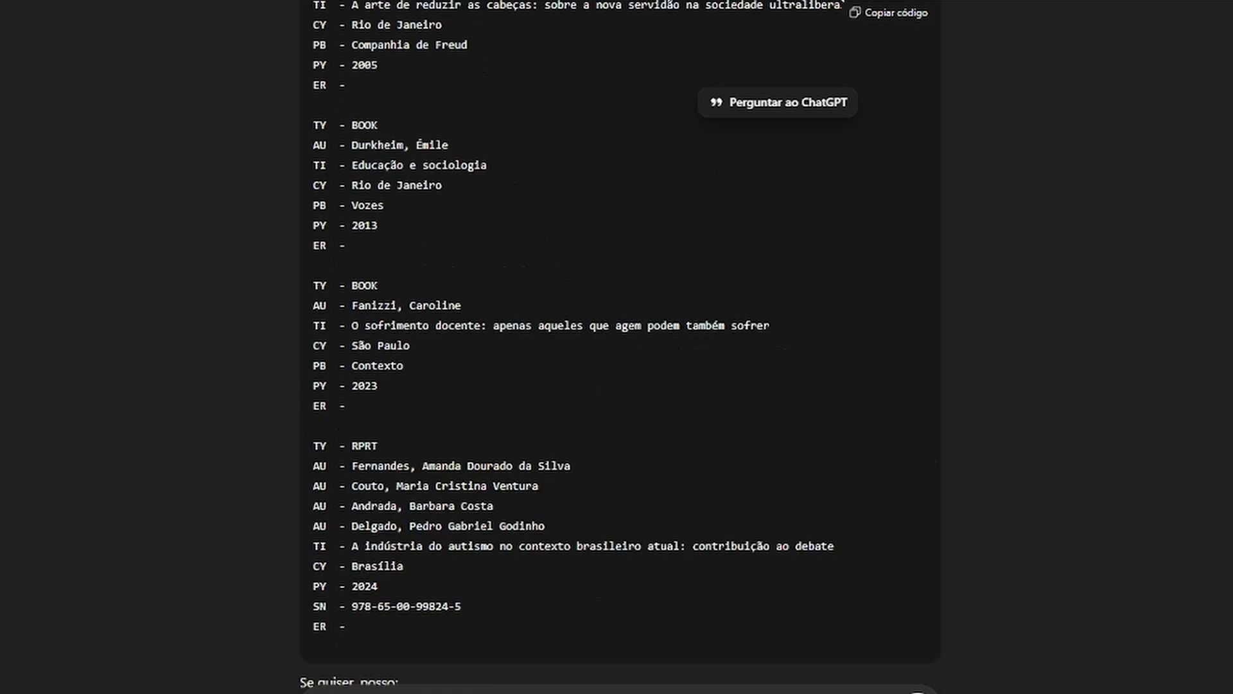
scroll(1011, 299, "down", 20)
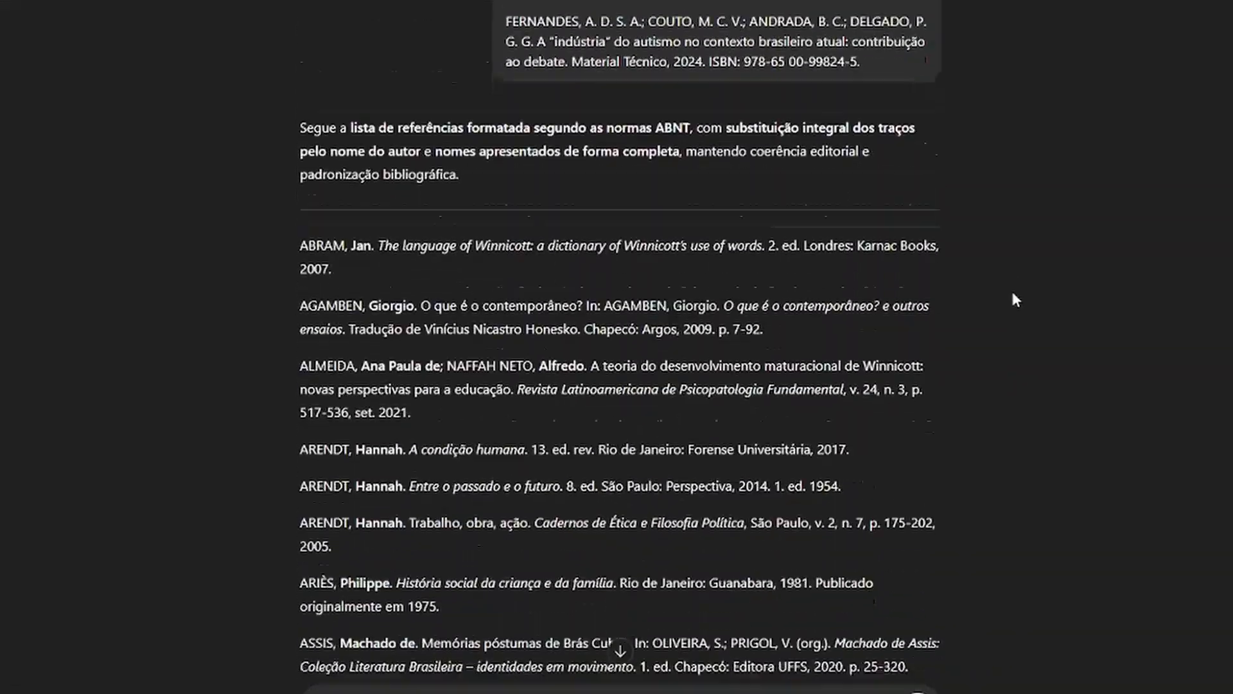
scroll(1011, 300, "down", 20)
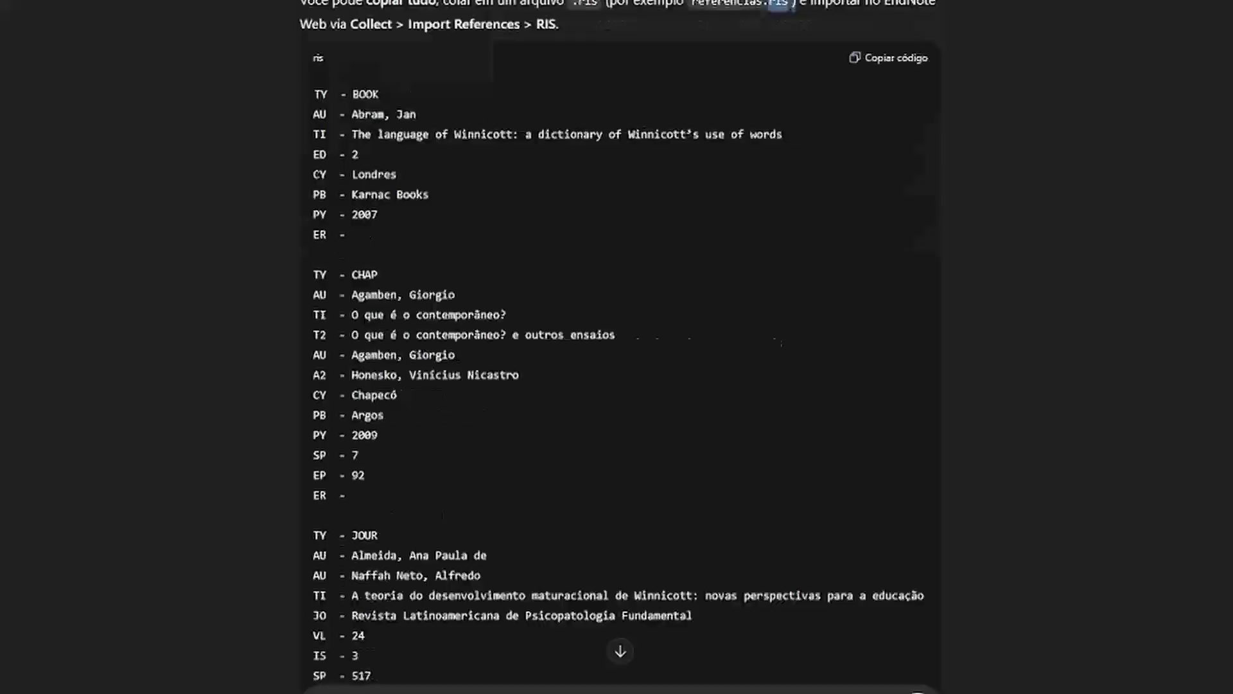
scroll(1011, 300, "up", 5)
left_click(893, 356)
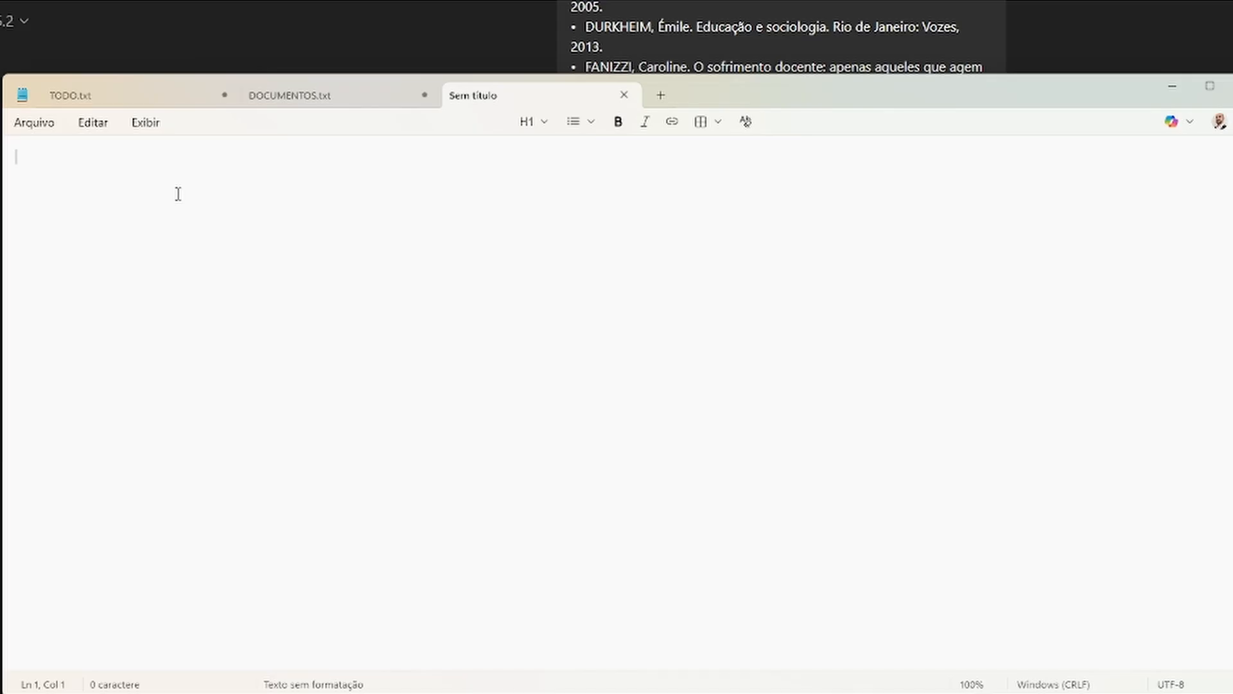
Step: Paste the RIS code into an empty Notepad document and save it as "IMPORTAÇÃO DISS.RIS" with UTF-8 encoding
key("ctrl+v")
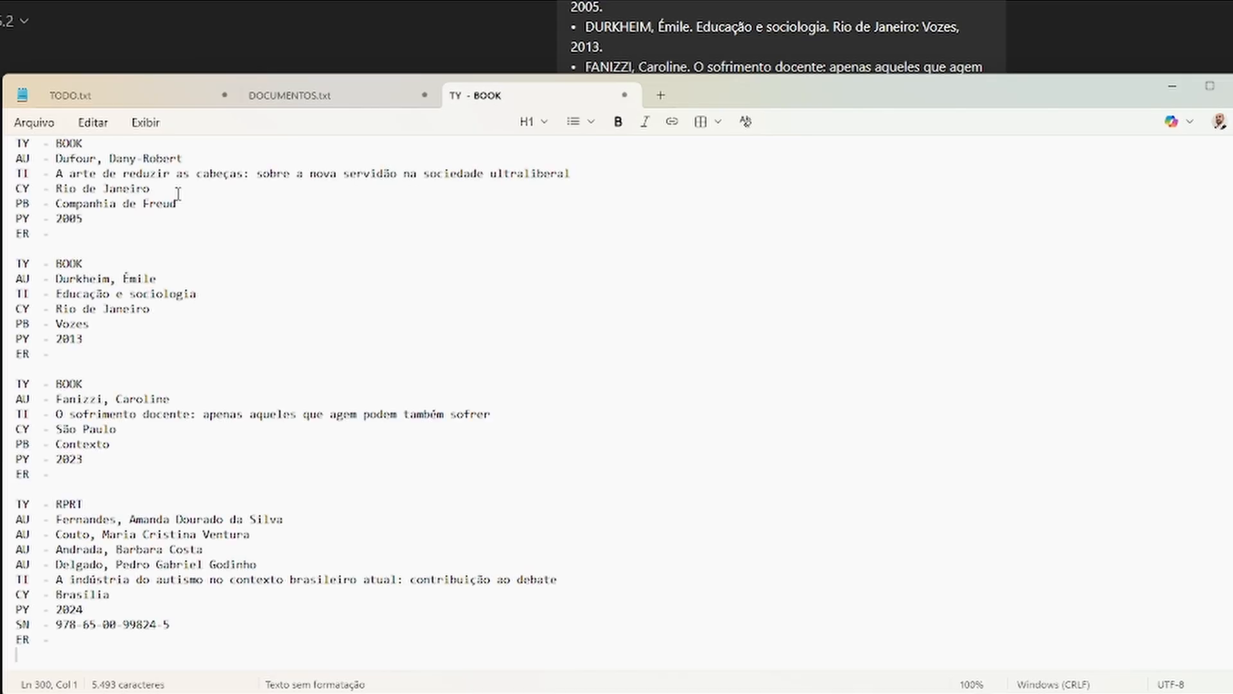
left_click(34, 122)
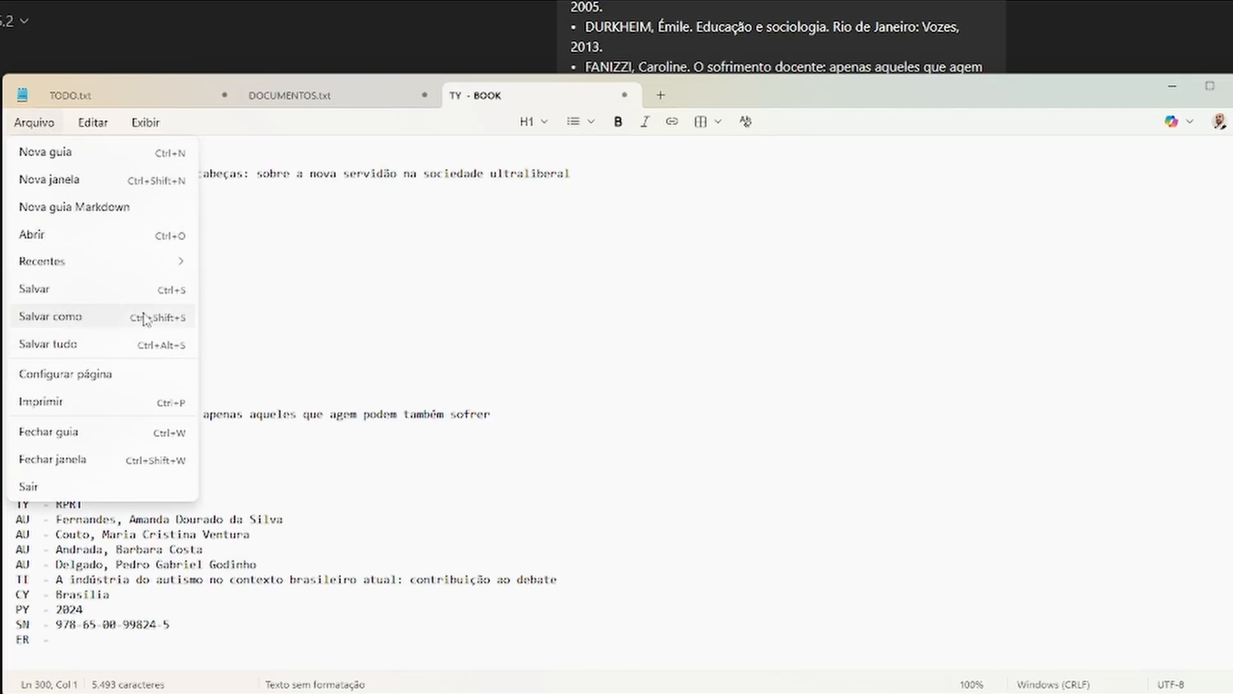
left_click(146, 319)
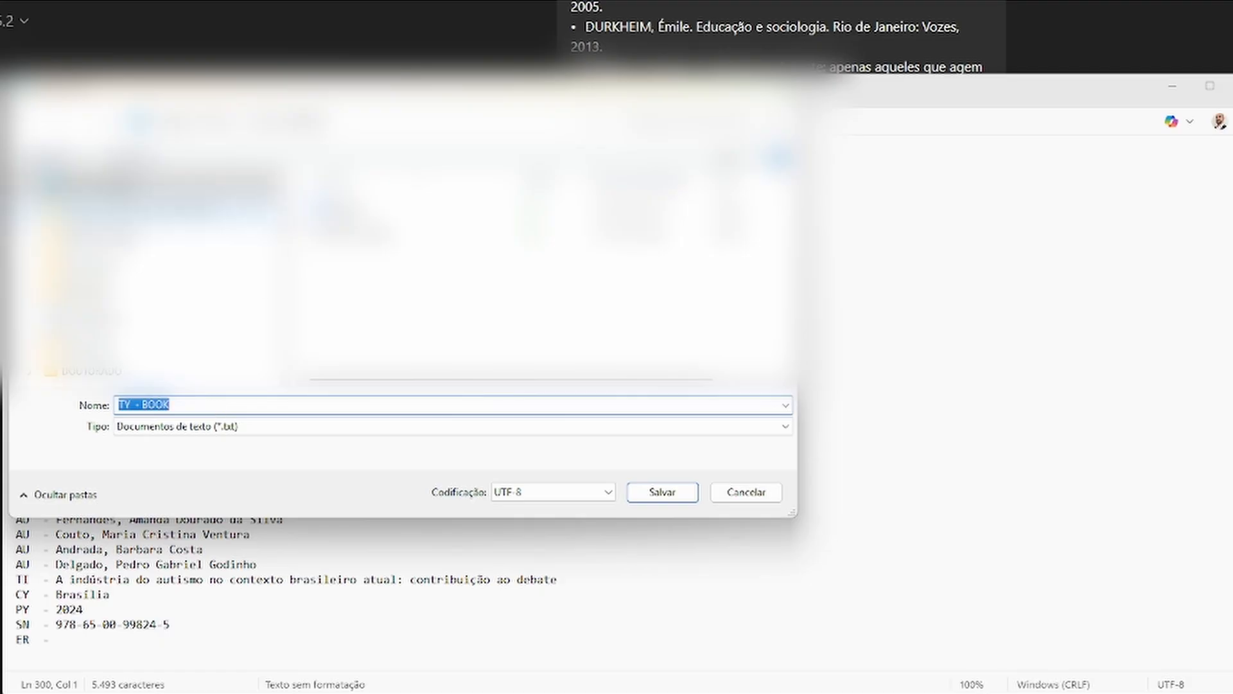
type("IMPORTAÇÃO DISS.RIS")
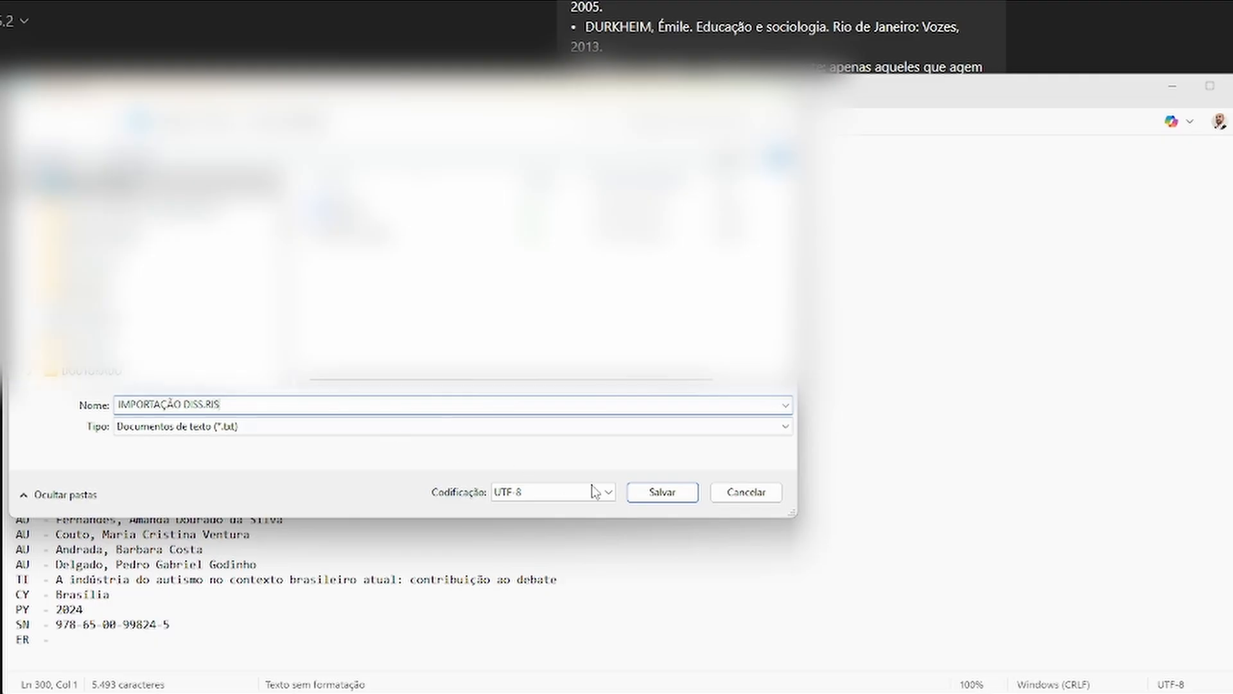
key("Return")
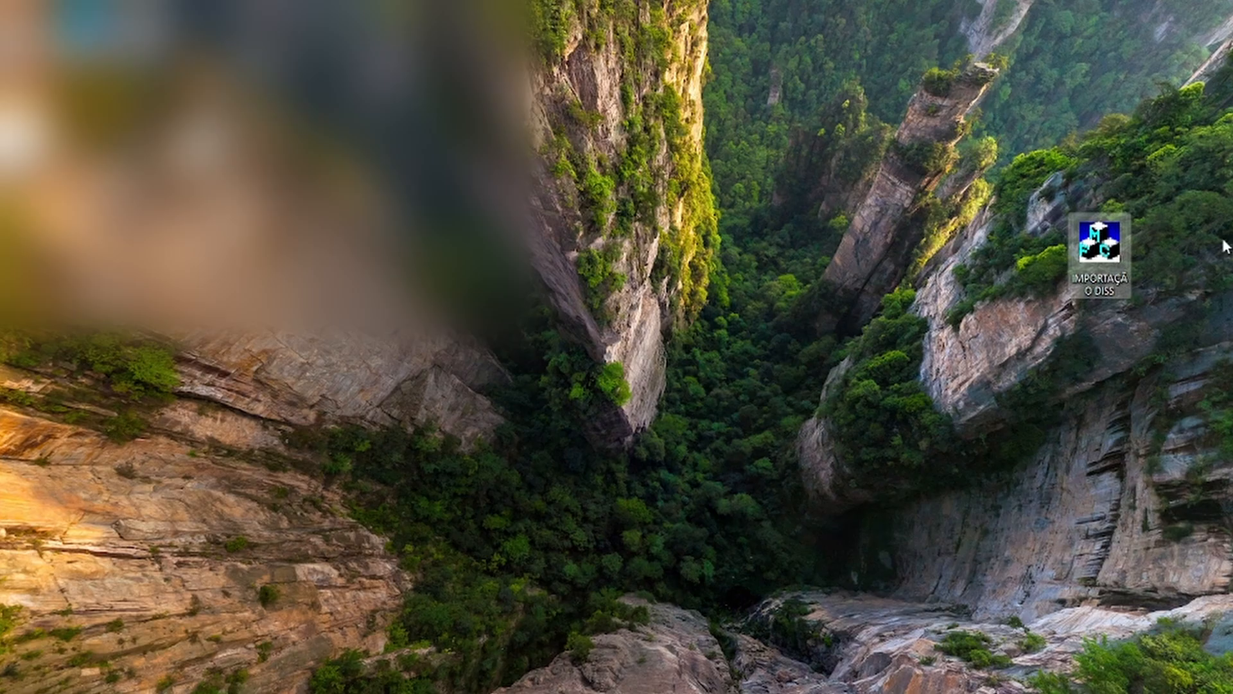
Step: Switch to EndNote online, open the reference import form and choose the file "IMPORTAÇÃO DISS.RIS"
left_click_drag(1098, 247, 594, 149)
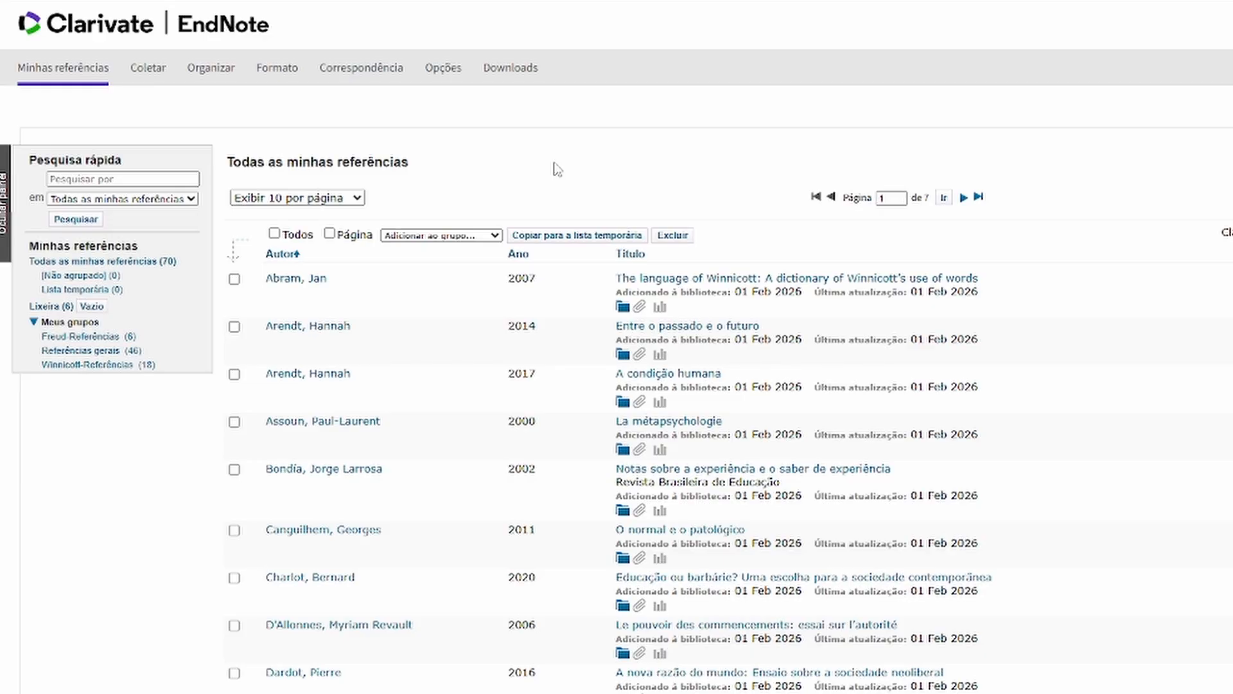
mouse_move(151, 77)
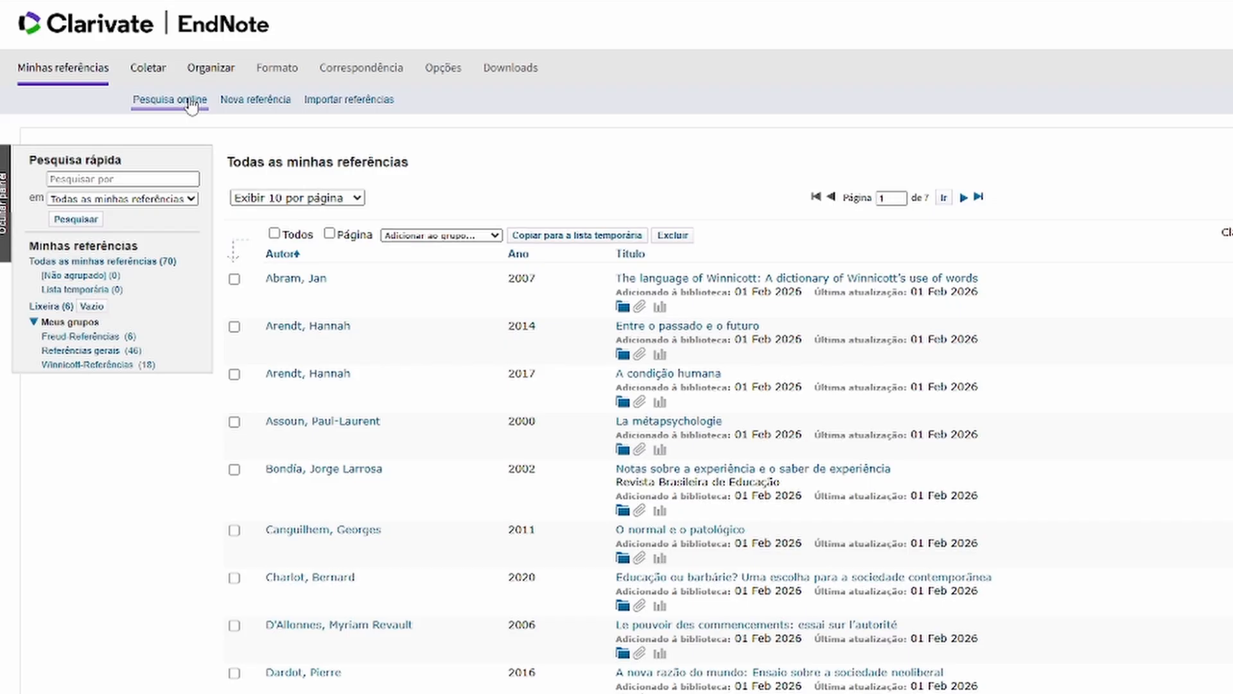
left_click(329, 99)
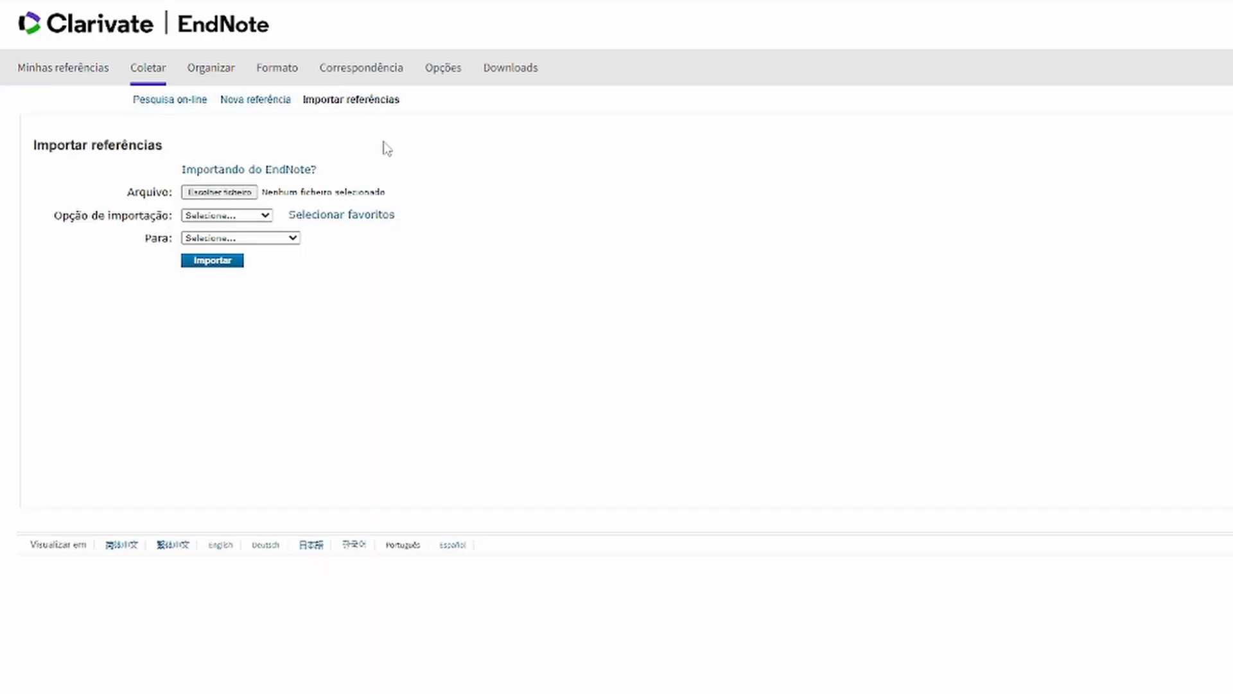
left_click(220, 199)
double_click(334, 209)
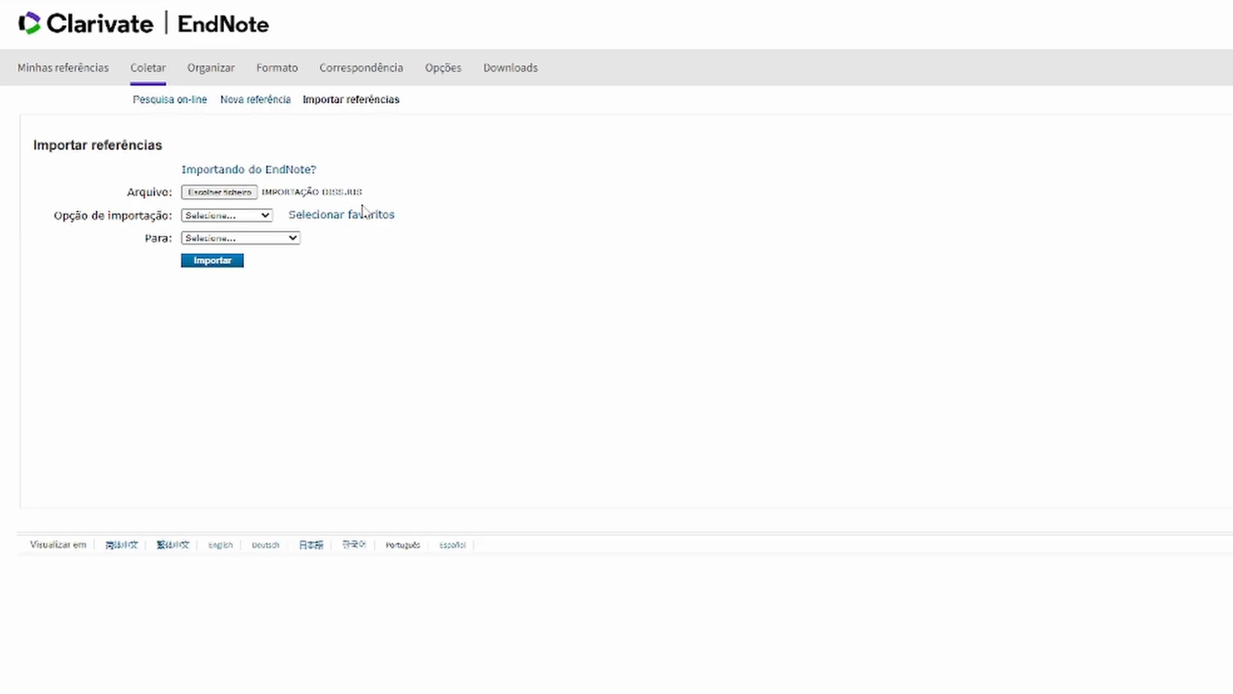
Step: Import the chosen file with the Refman RIS import option into the "Referências gerais" group
left_click(262, 217)
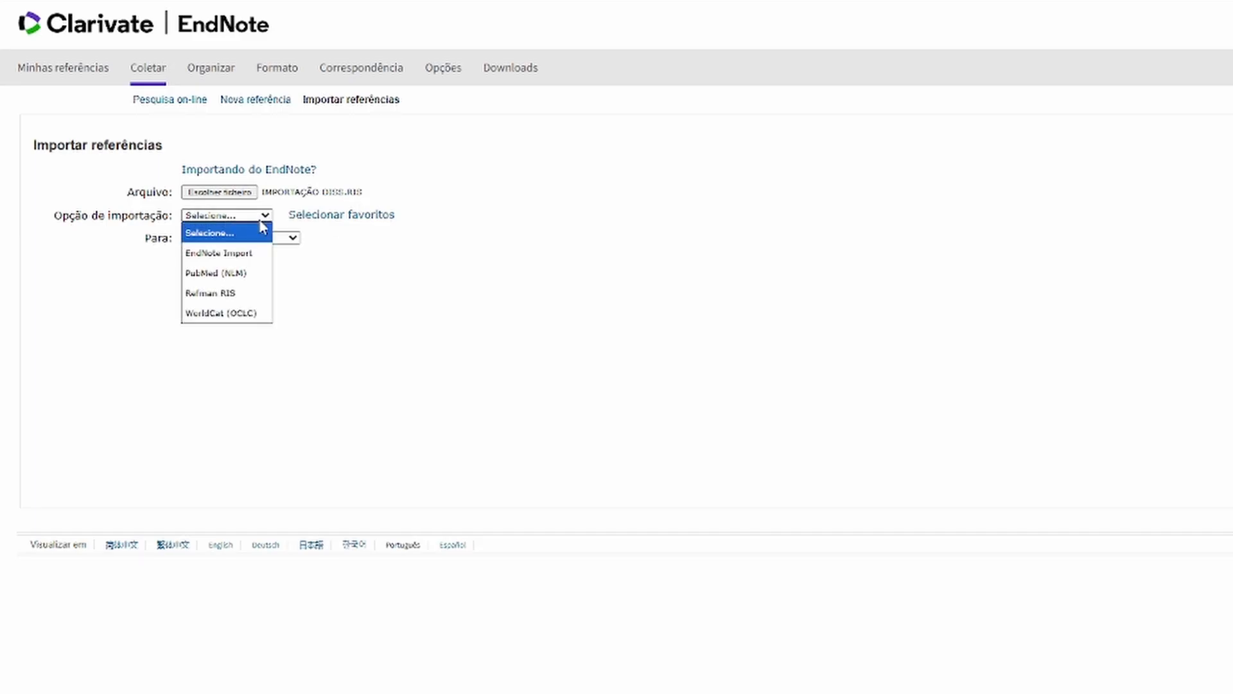
left_click(223, 297)
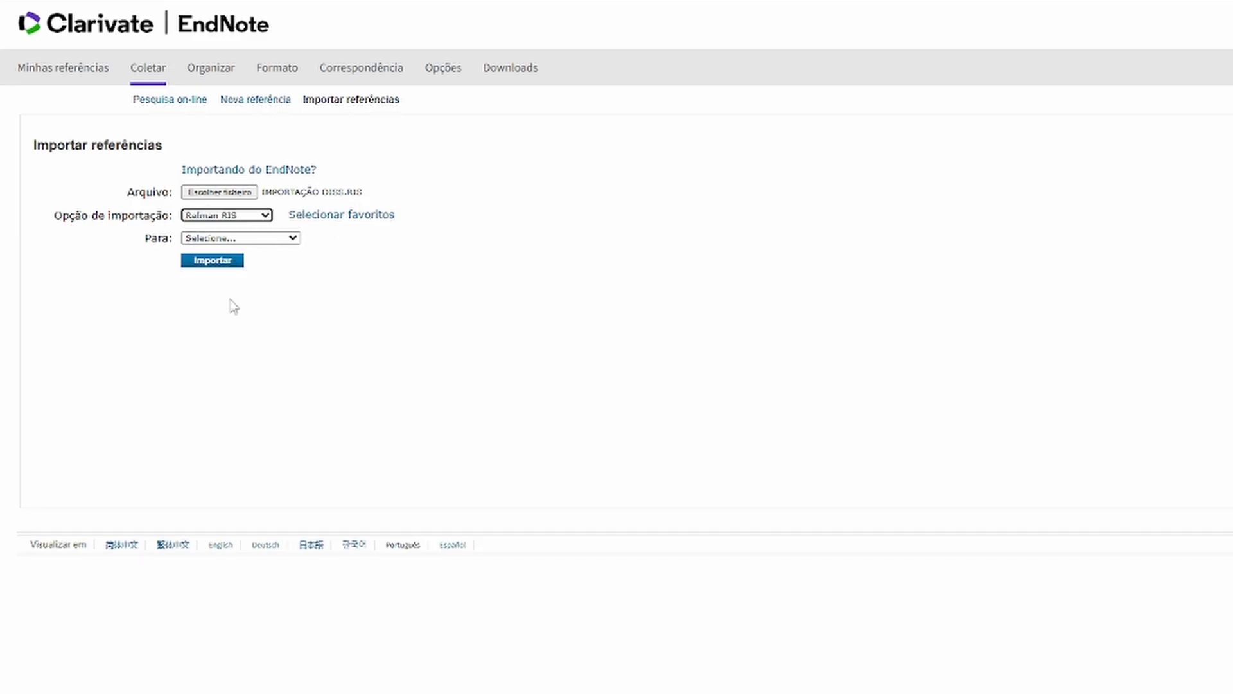
left_click(225, 239)
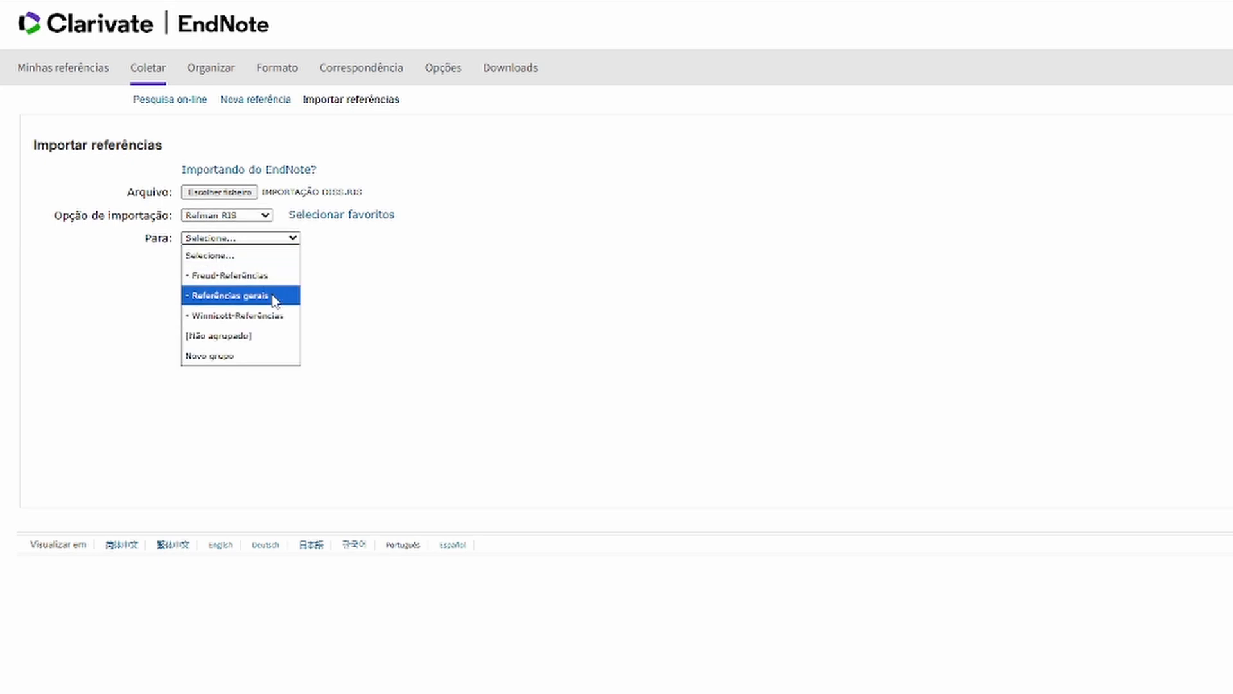
left_click(275, 298)
left_click(222, 262)
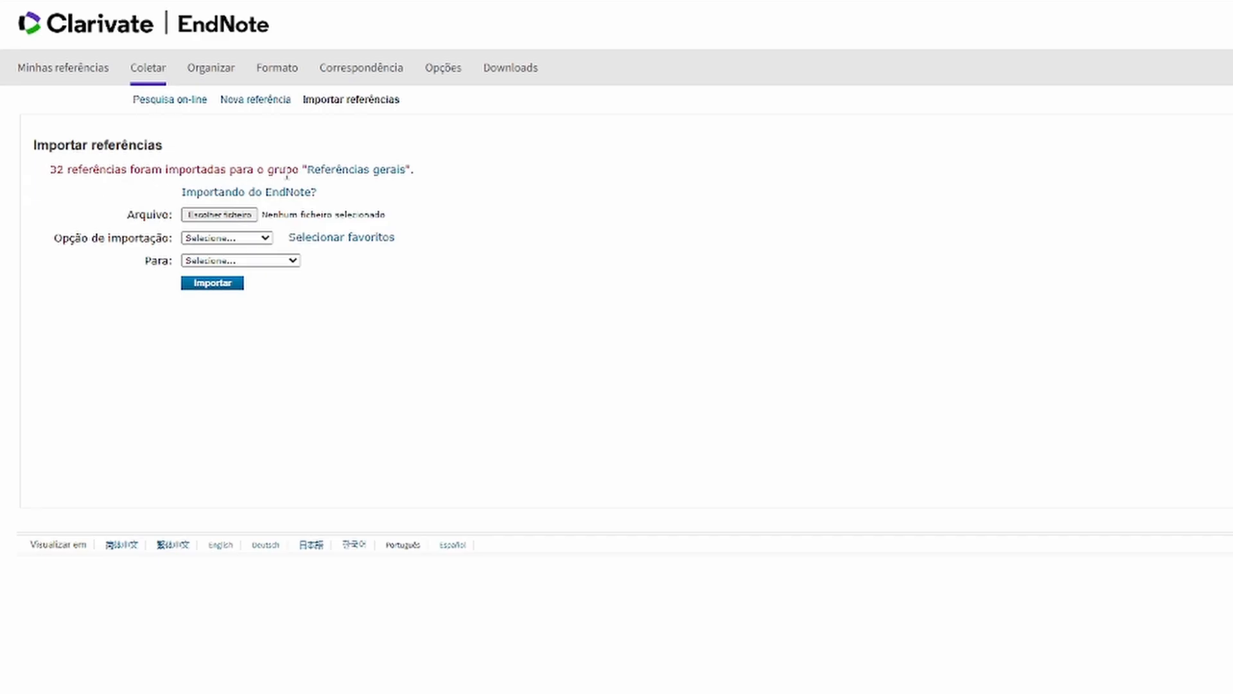
Step: Return to the reference library and run a quick search for "Collares" in all references
left_click(63, 67)
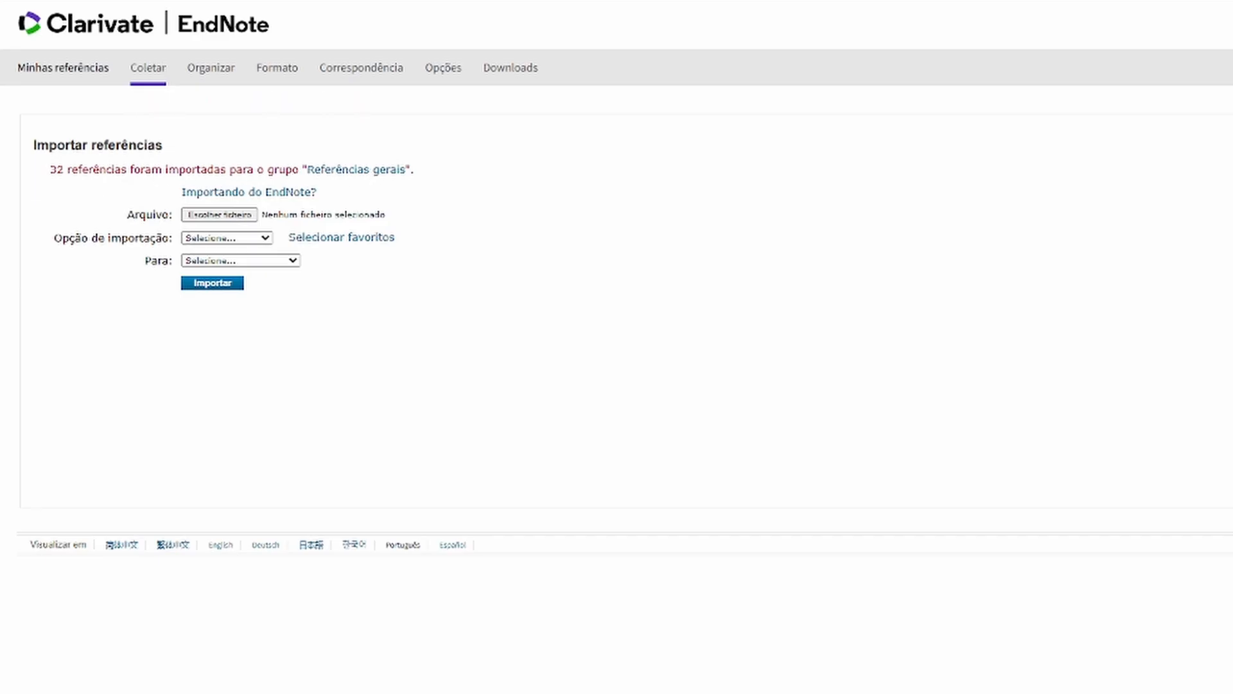
left_click(115, 180)
type("Co")
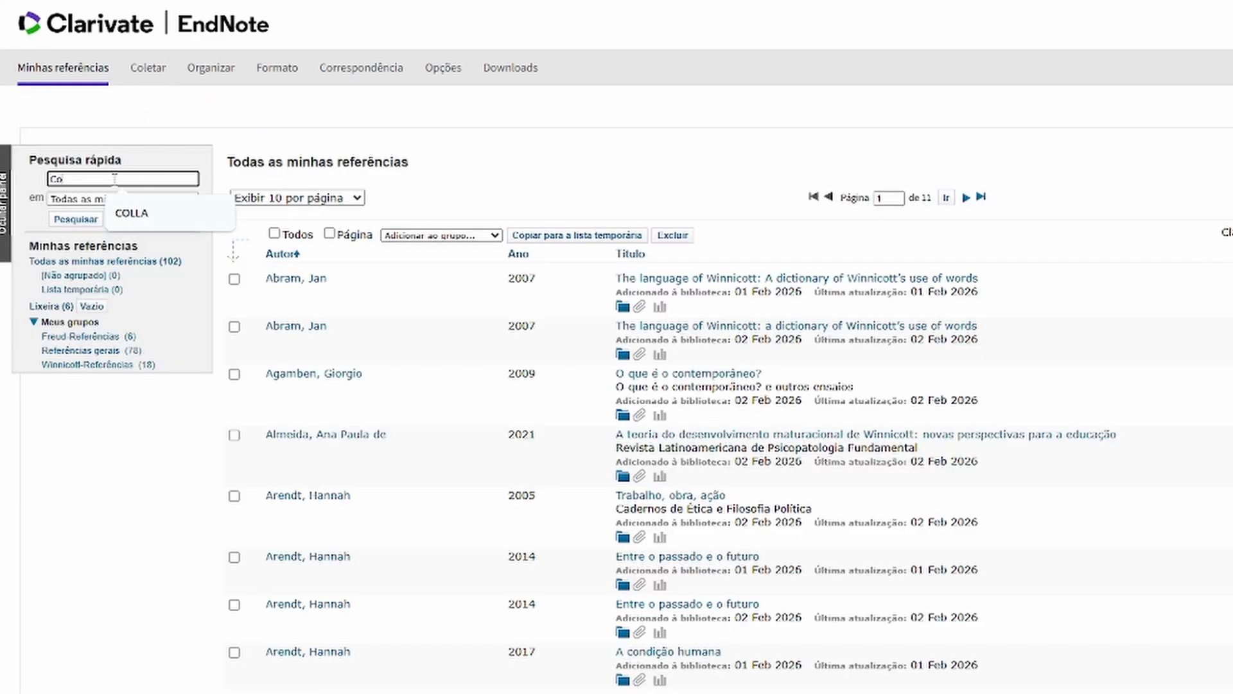
type("llares")
key("Return")
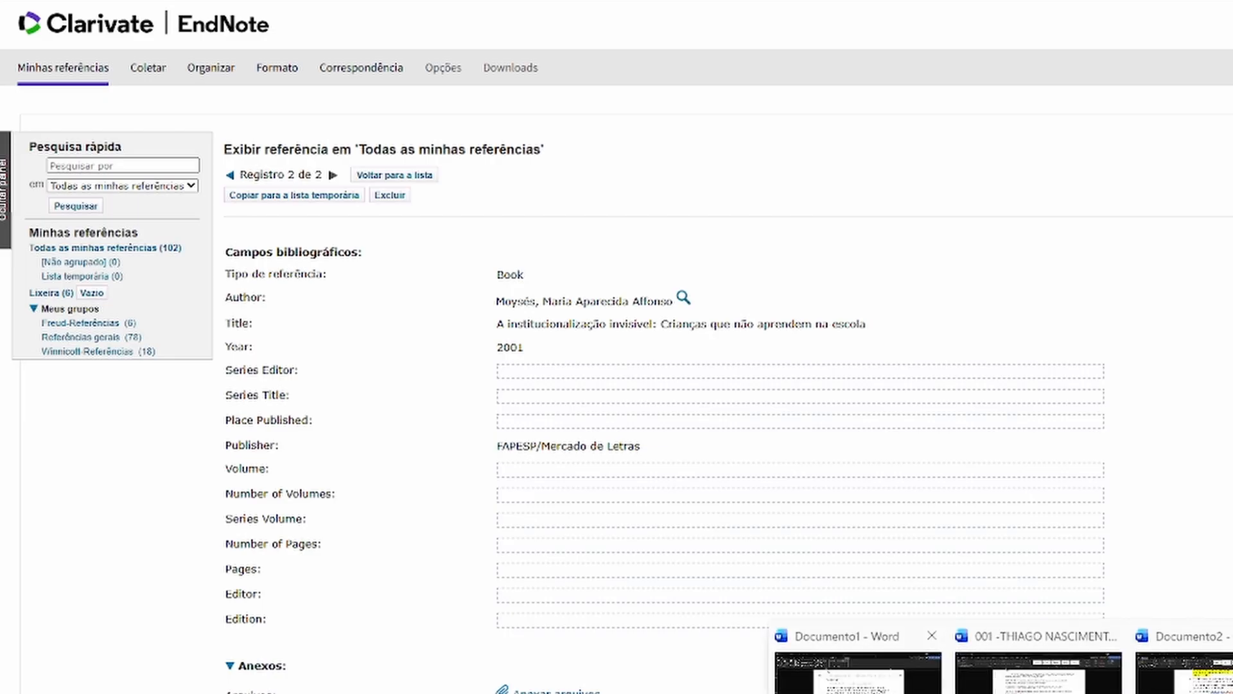
Step: Switch to the sample Word document, find "collares" through EndNote and insert the 1996 citation "Preconceitos no cotidiano escolar: ensino e medicalização"
left_click(931, 635)
left_click(688, 608)
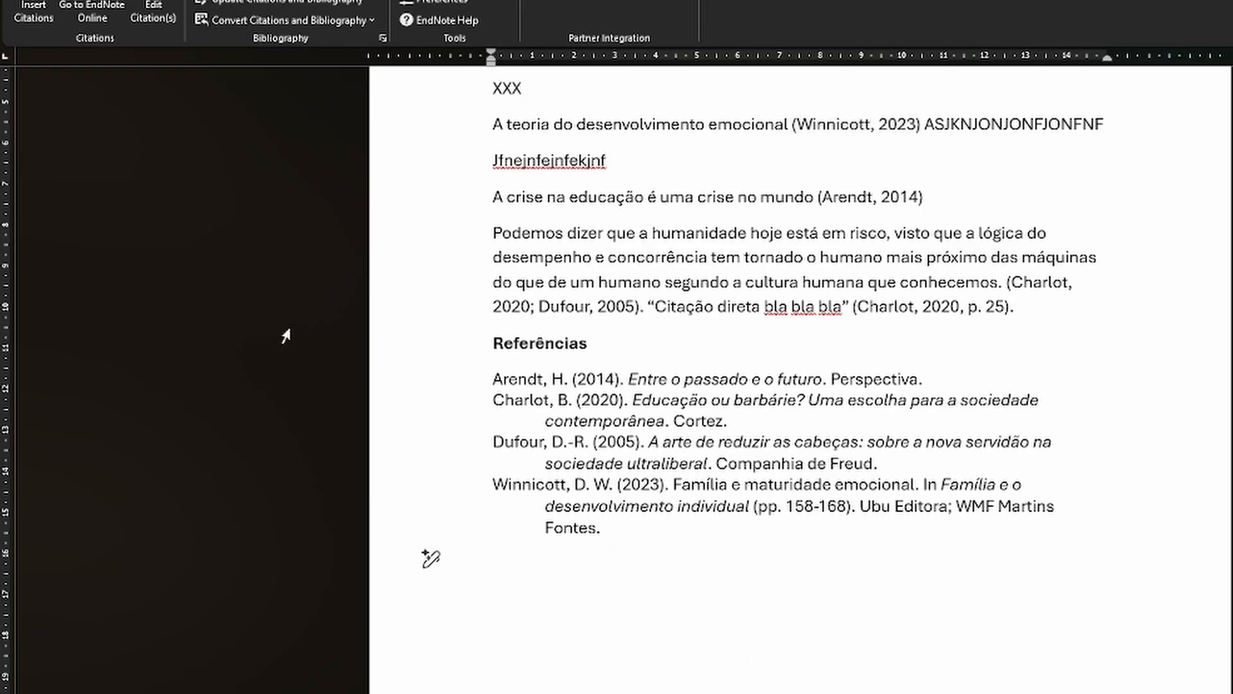
left_click(36, 9)
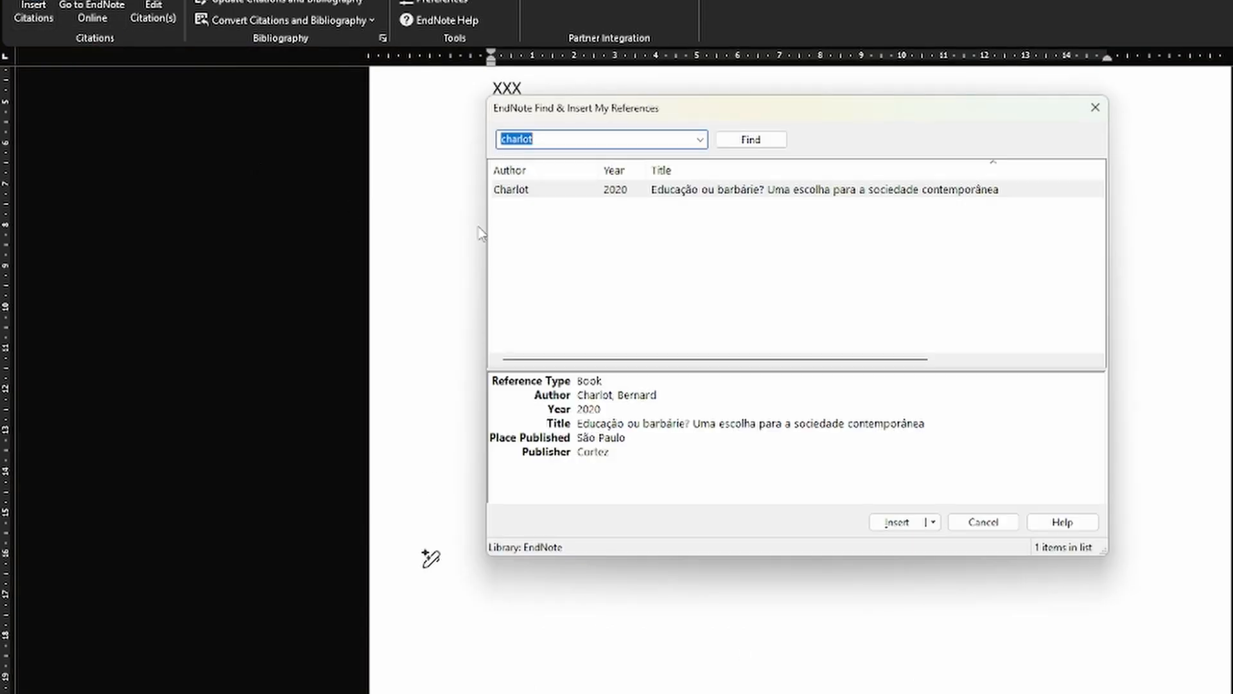
type("collares")
key("Return")
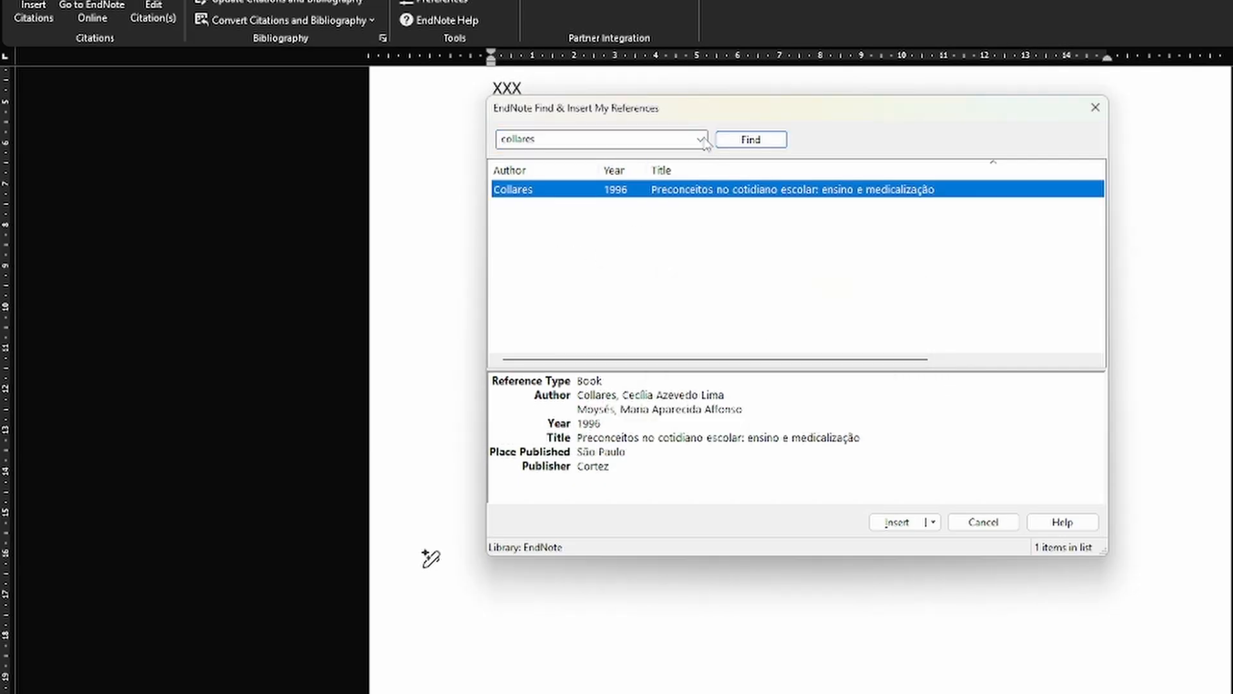
left_click(896, 521)
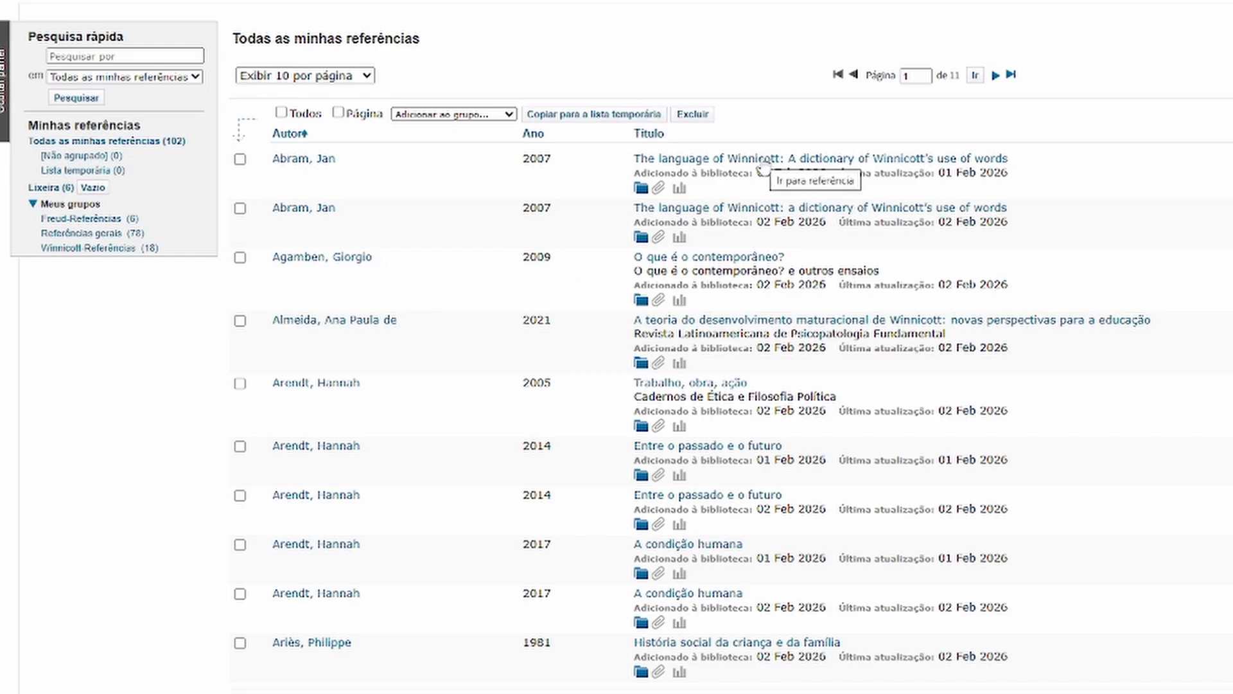
Step: Find duplicate references in EndNote online, review the list and delete the entries marked as duplicates
scroll(702, 75, "up", 2)
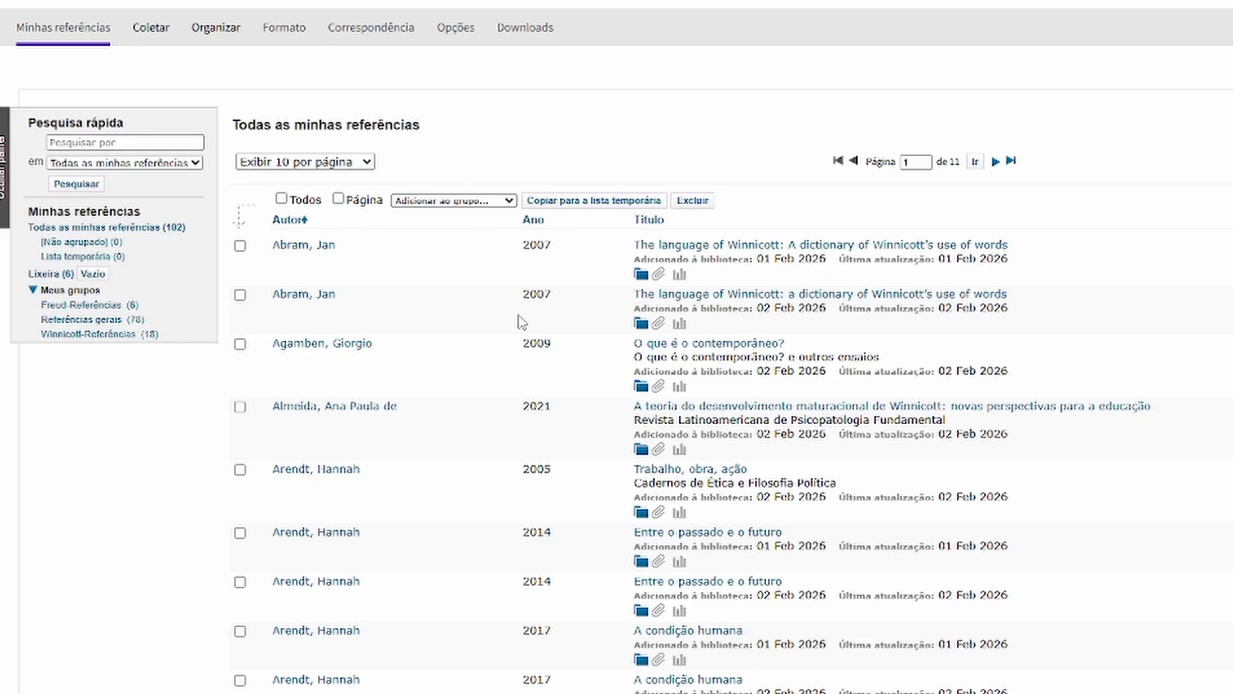
mouse_move(226, 37)
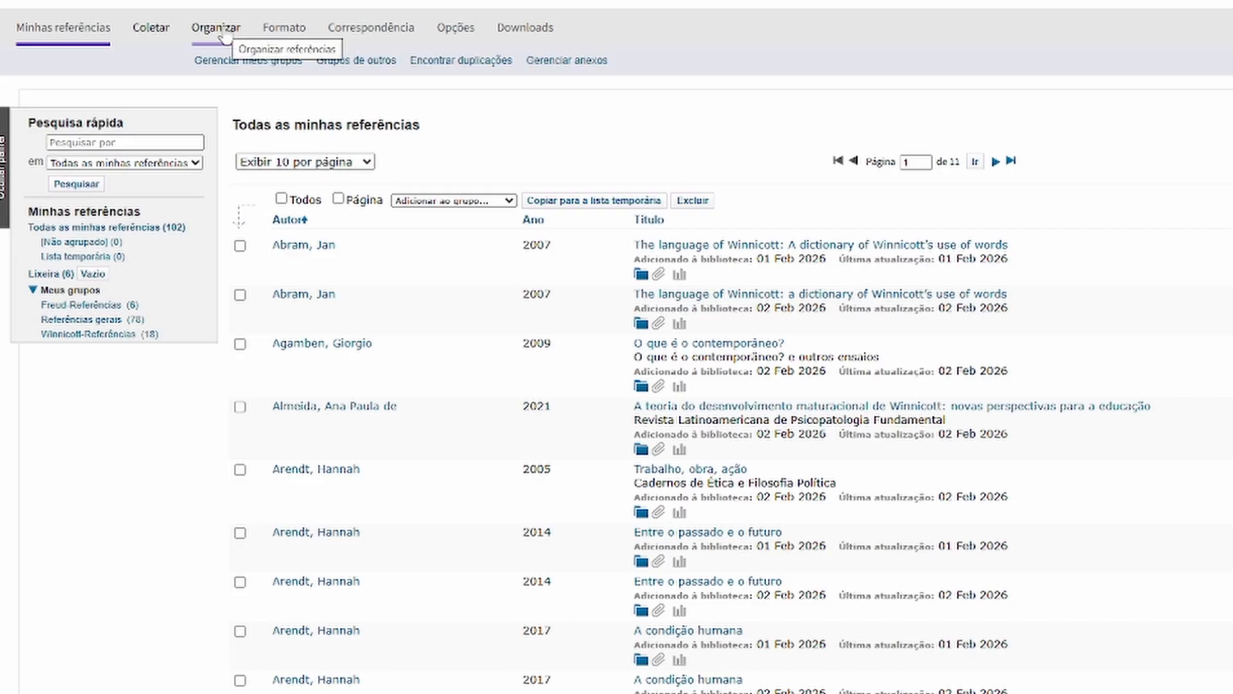
left_click(452, 69)
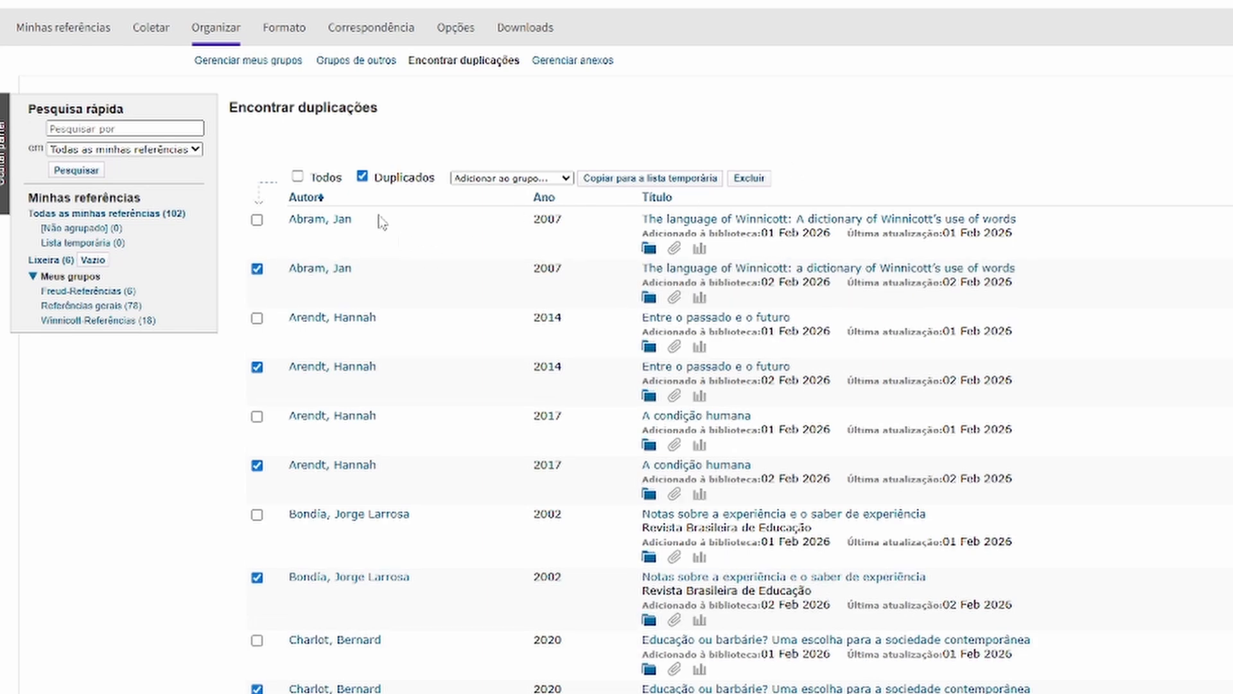
scroll(492, 229, "down", 1)
scroll(883, 247, "down", 3)
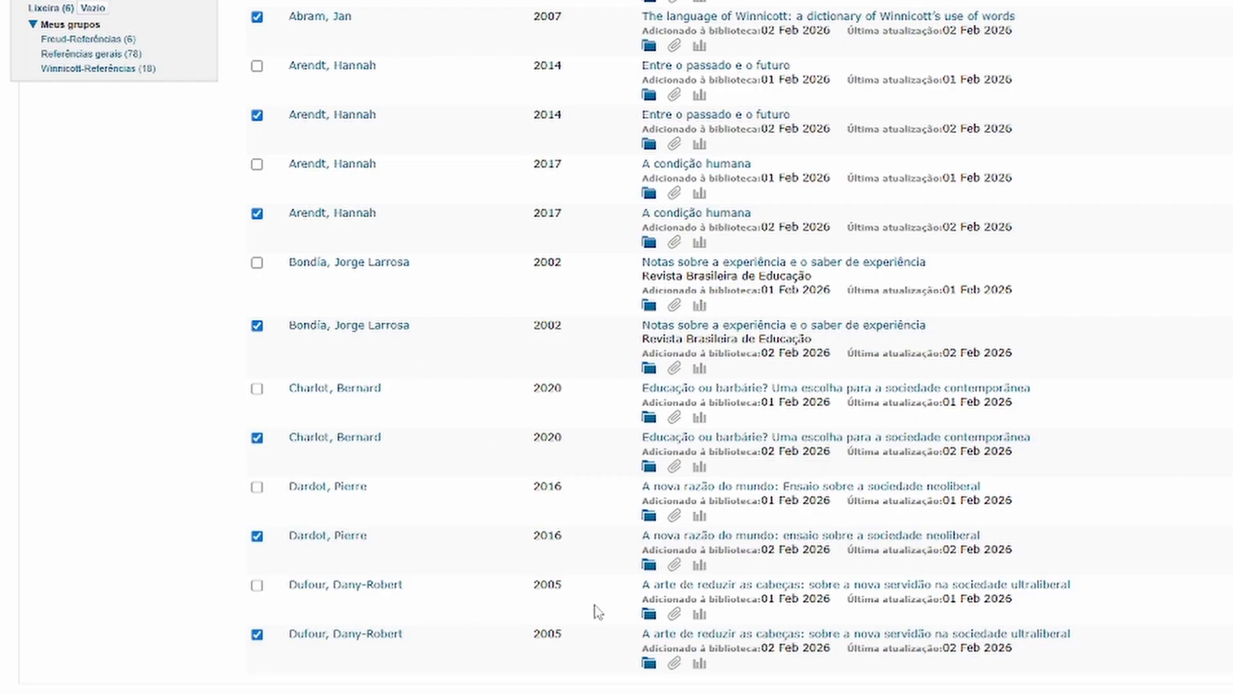
scroll(437, 436, "up", 2)
scroll(440, 449, "up", 1)
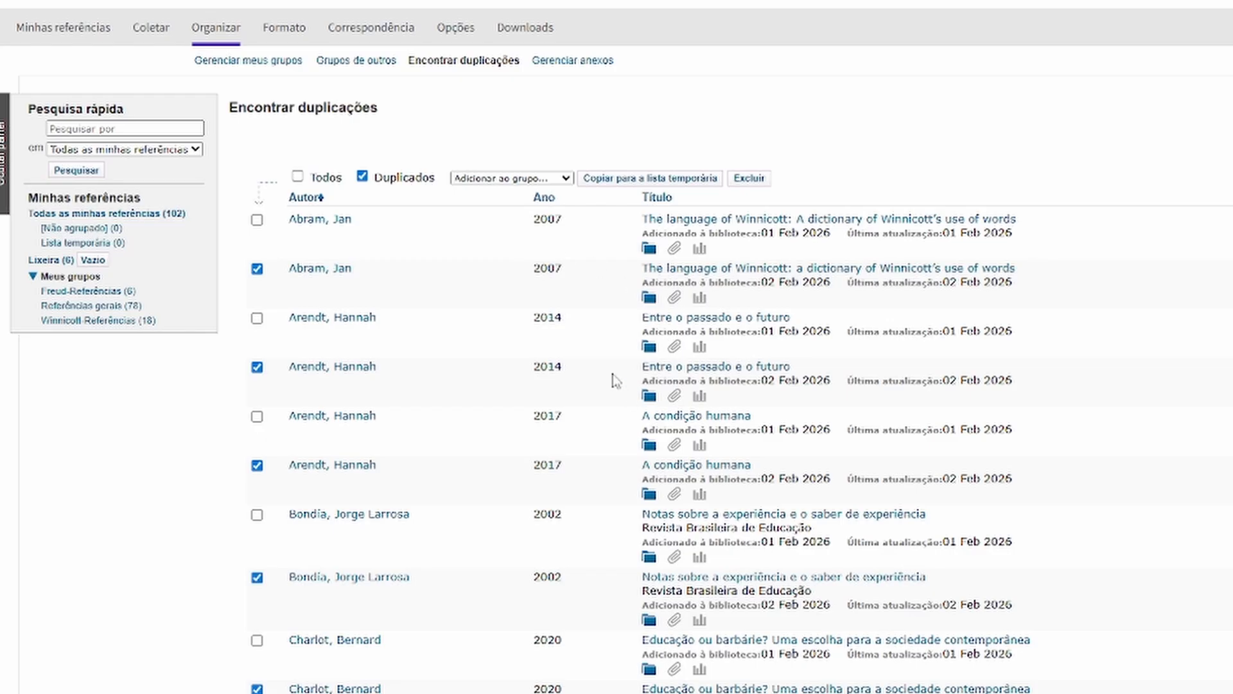
left_click(758, 179)
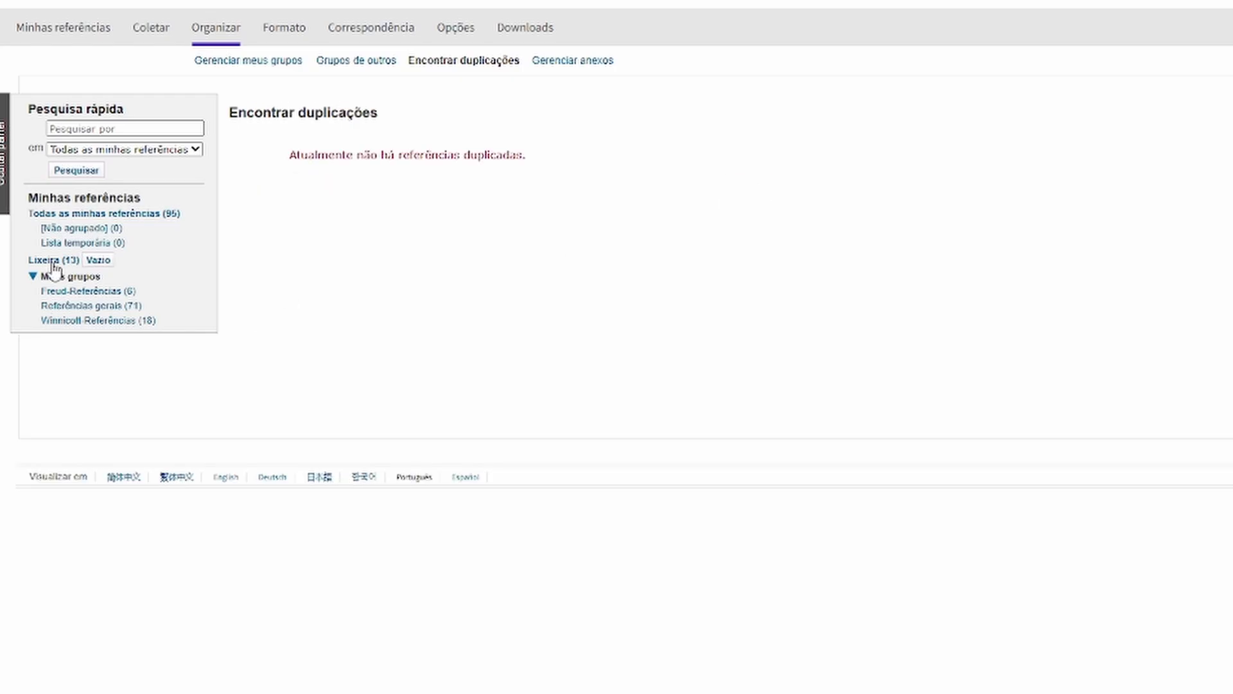
Step: Empty the EndNote trash, accept the permanent deletion and return to the full reference list
left_click(97, 270)
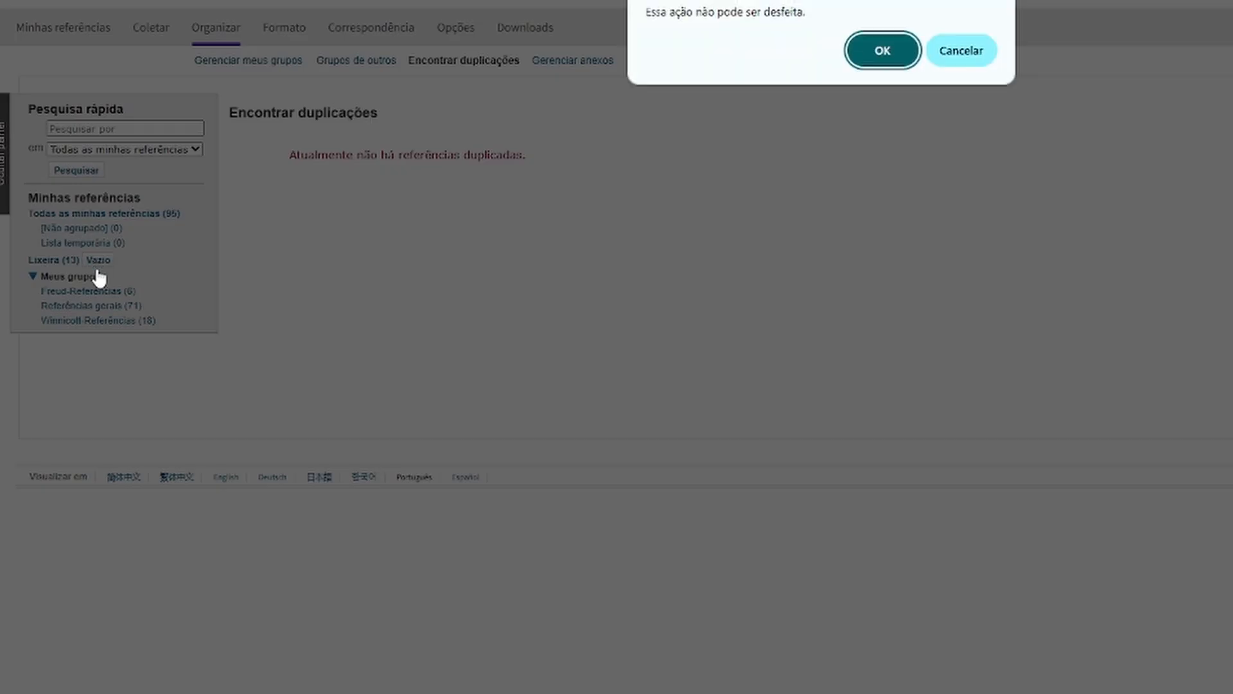
left_click(884, 50)
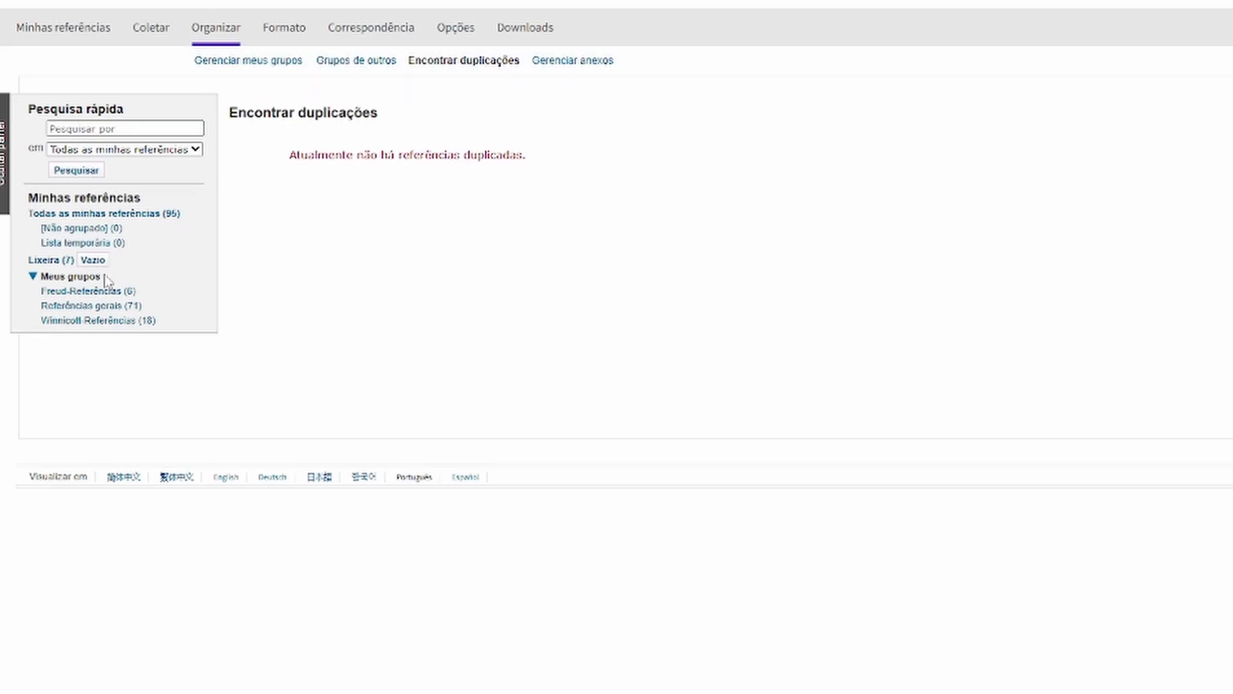
left_click(93, 32)
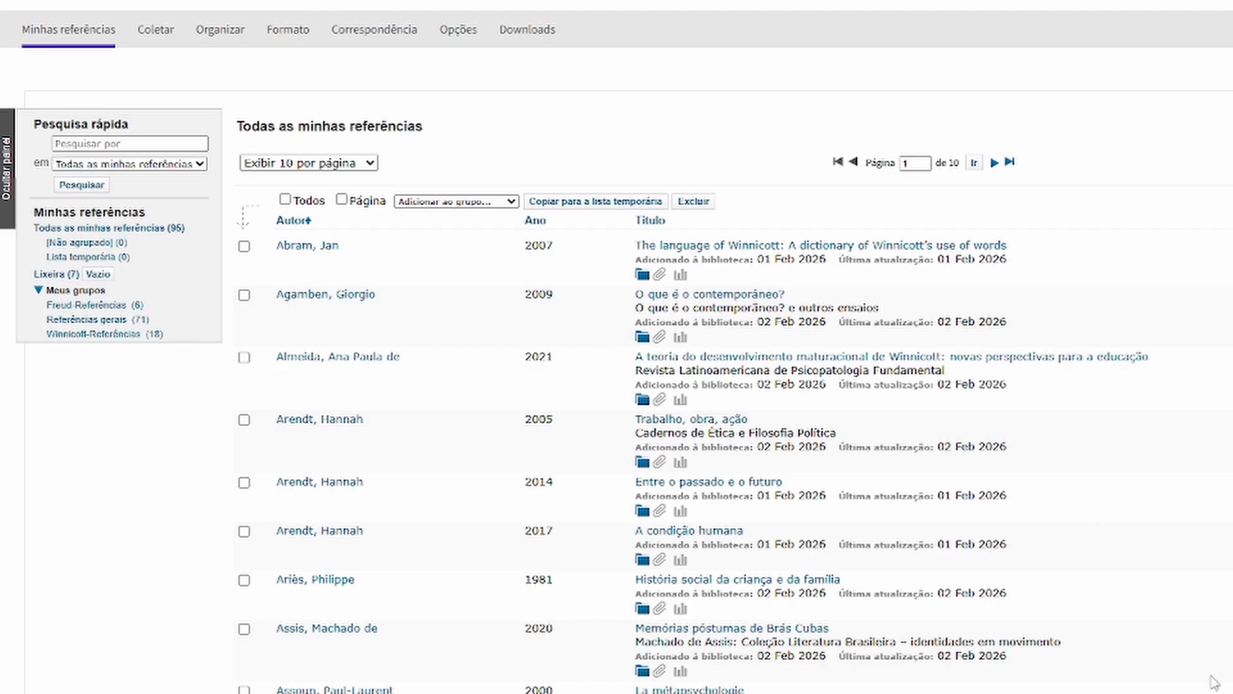
Step: Switch to Word, check where the corrected list ends and copy the FREUD entries from the dissertation's reference list
left_click(1036, 668)
left_click(879, 649)
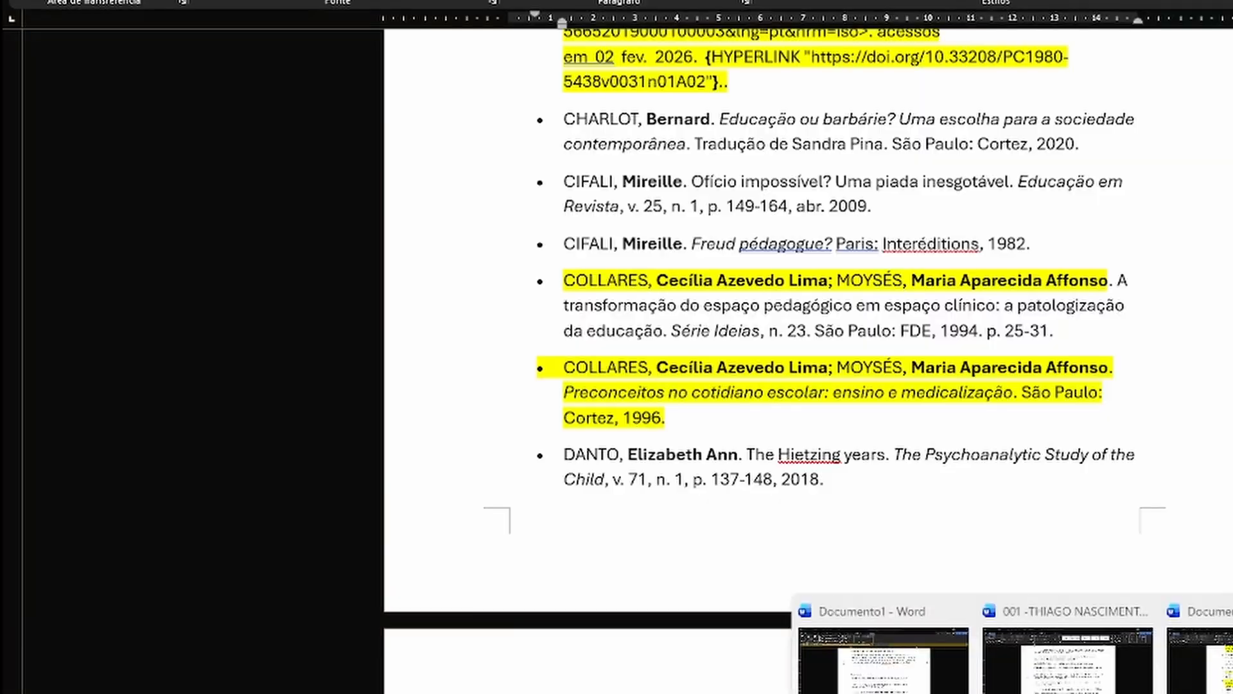
left_click(1053, 661)
left_click_drag(498, 383, 773, 501)
scroll(773, 495, "down", 15)
scroll(702, 238, "up", 14)
left_click(702, 234)
scroll(702, 237, "up", 2)
left_click_drag(501, 228, 912, 333)
left_click(885, 293)
left_click(880, 649)
scroll(716, 293, "up", 2)
left_click(1053, 662)
scroll(859, 355, "down", 5)
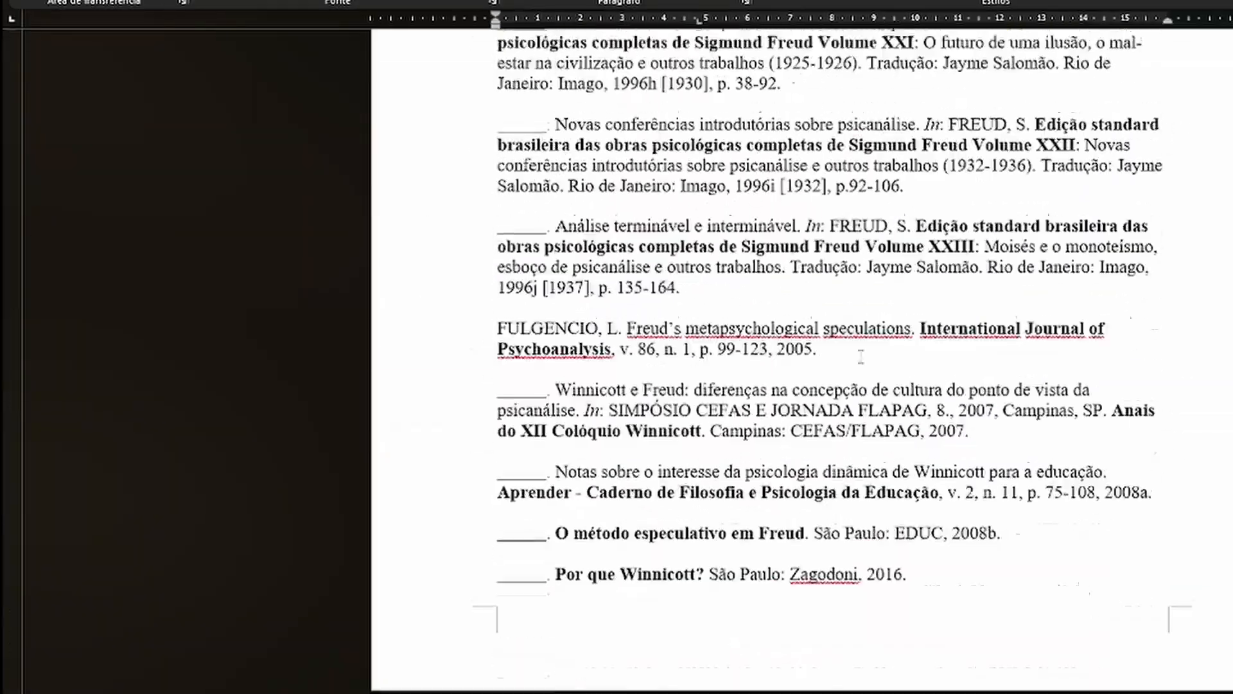
Step: Switch to ChatGPT and paste the copied FREUD references into an empty message
left_click(963, 687)
left_click(842, 630)
left_click(957, 691)
type("sUBST=")
key("BackSpace")
key("BackSpace")
key("BackSpace")
key("BackSpace")
key("BackSpace")
key("BackSpace")
key("ctrl+v")
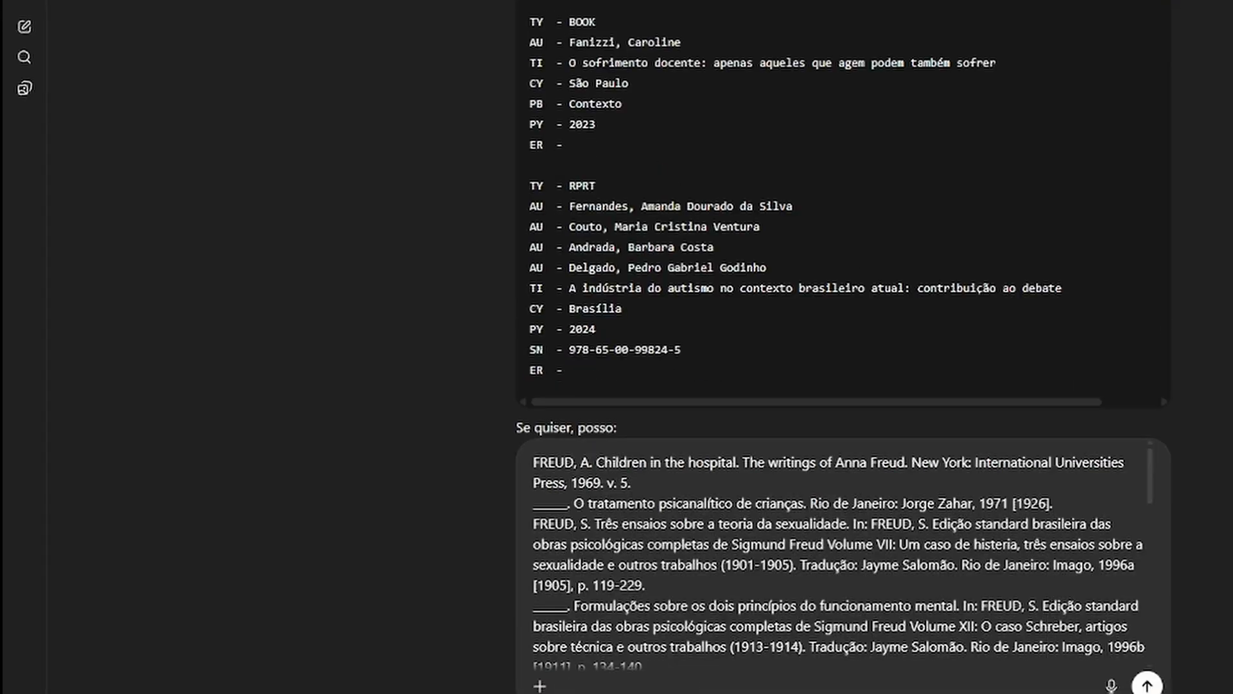
Step: Copy the earlier formatting request from the conversation, insert it before the FREUD references and send the message
scroll(843, 231, "up", 20)
left_click_drag(726, 35, 766, 77)
key("ctrl+c")
left_click(537, 461)
key("ctrl+v")
key("Return")
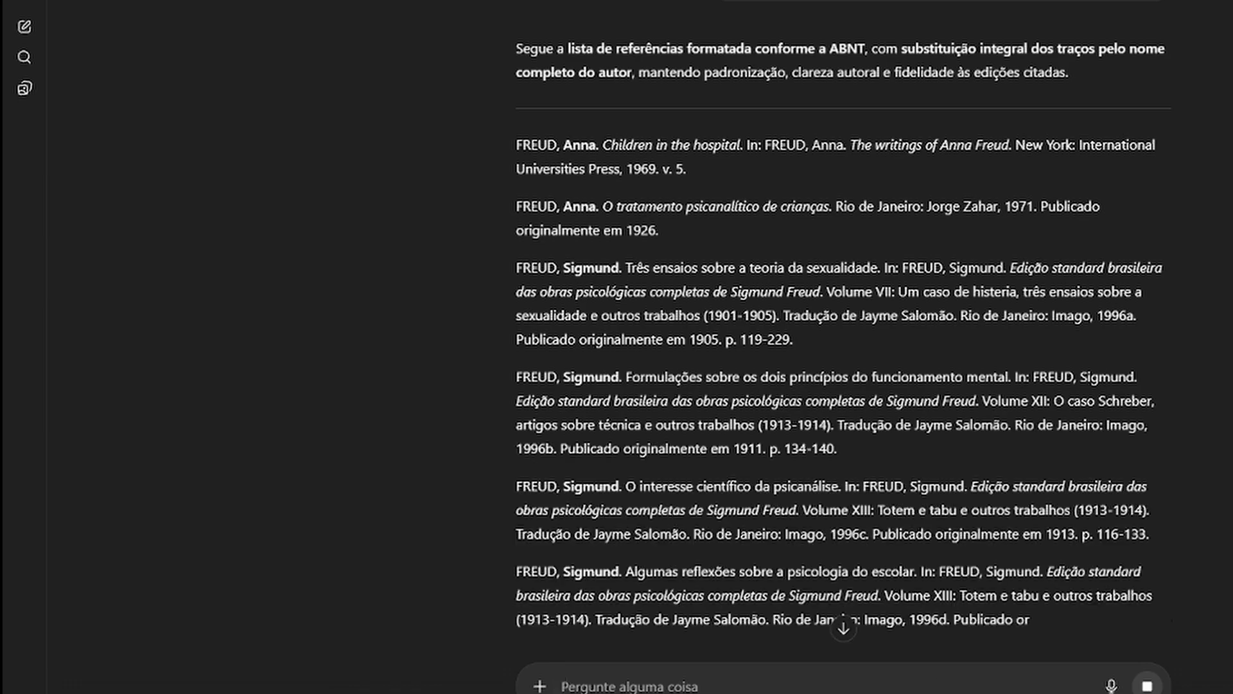
Step: Look through the formatted FREUD list and send ChatGPT the request "Faça para endnote web a lista acima"
scroll(643, 359, "up", 10)
scroll(525, 351, "down", 10)
key("alt+Tab")
scroll(432, 278, "down", 5)
key("alt+Tab")
left_click(690, 685)
type("Faça para endnote web alista acima")
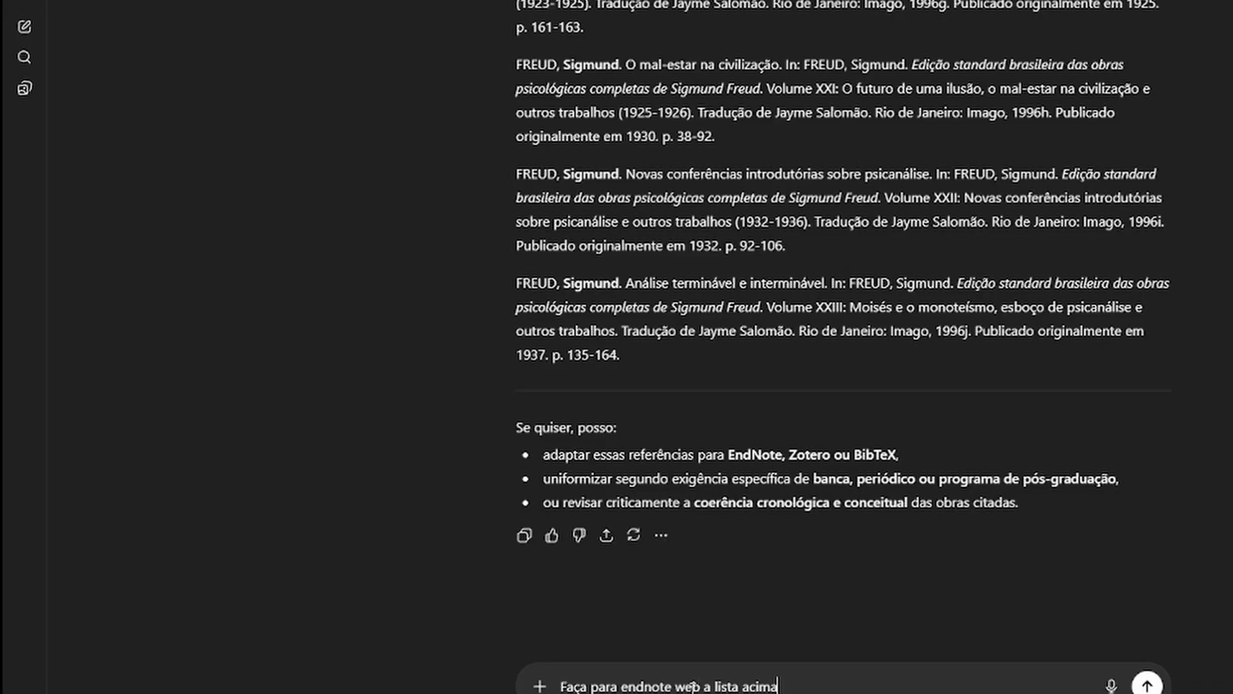
key("Return")
Step: Look through the generated RIS entries and delete the entire content of the Word document holding the corrected list
scroll(819, 385, "down", 10)
scroll(819, 385, "down", 20)
scroll(819, 386, "up", 20)
key("alt+Tab")
left_click(681, 424)
scroll(681, 385, "up", 20)
left_click(556, 162, "shift")
key("Delete")
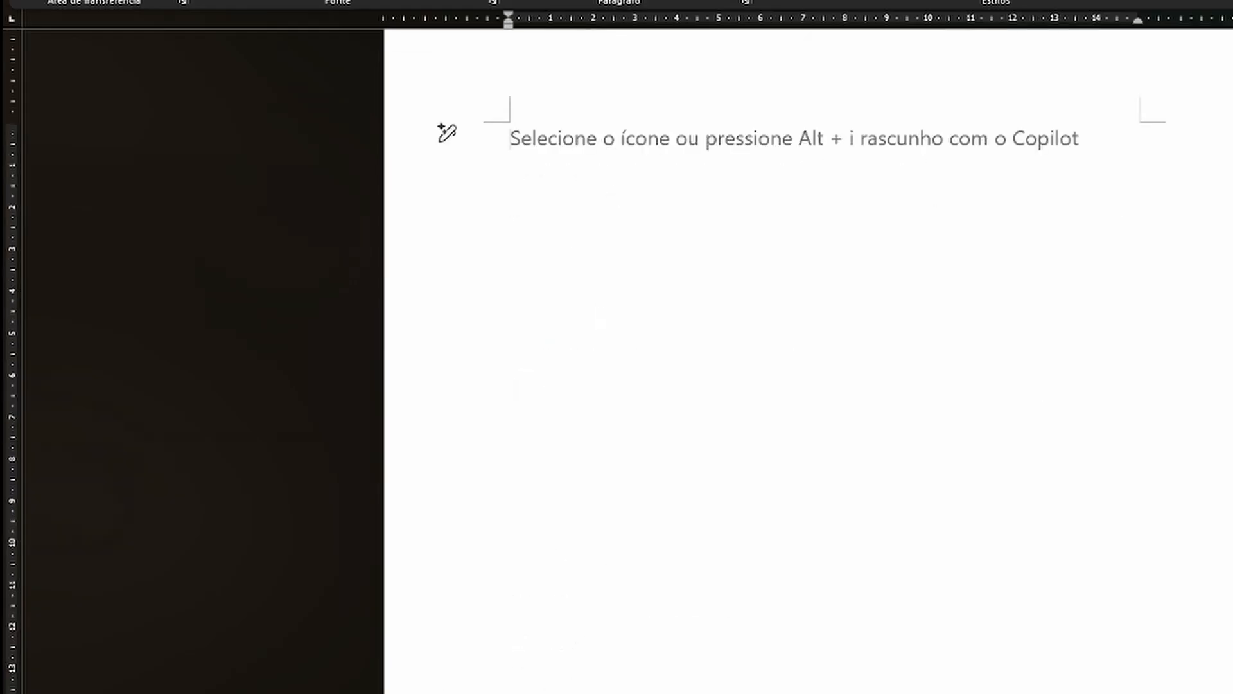
Step: Paste the Freud RIS code into a new document and import the saved Freud RIS file into "Freud-Referências" using Refman RIS
key("alt+Tab")
left_click_drag(196, 624, 253, 260)
key("ctrl+n")
key("ctrl+v")
left_click(179, 87)
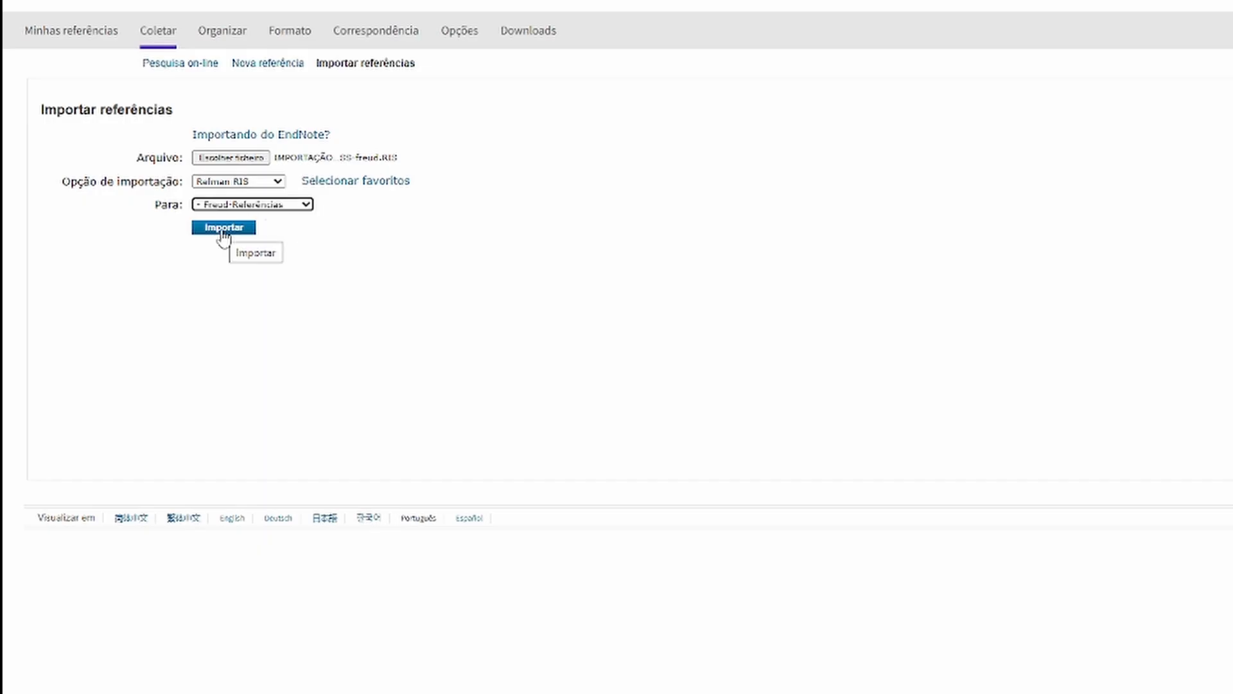
left_click(221, 226)
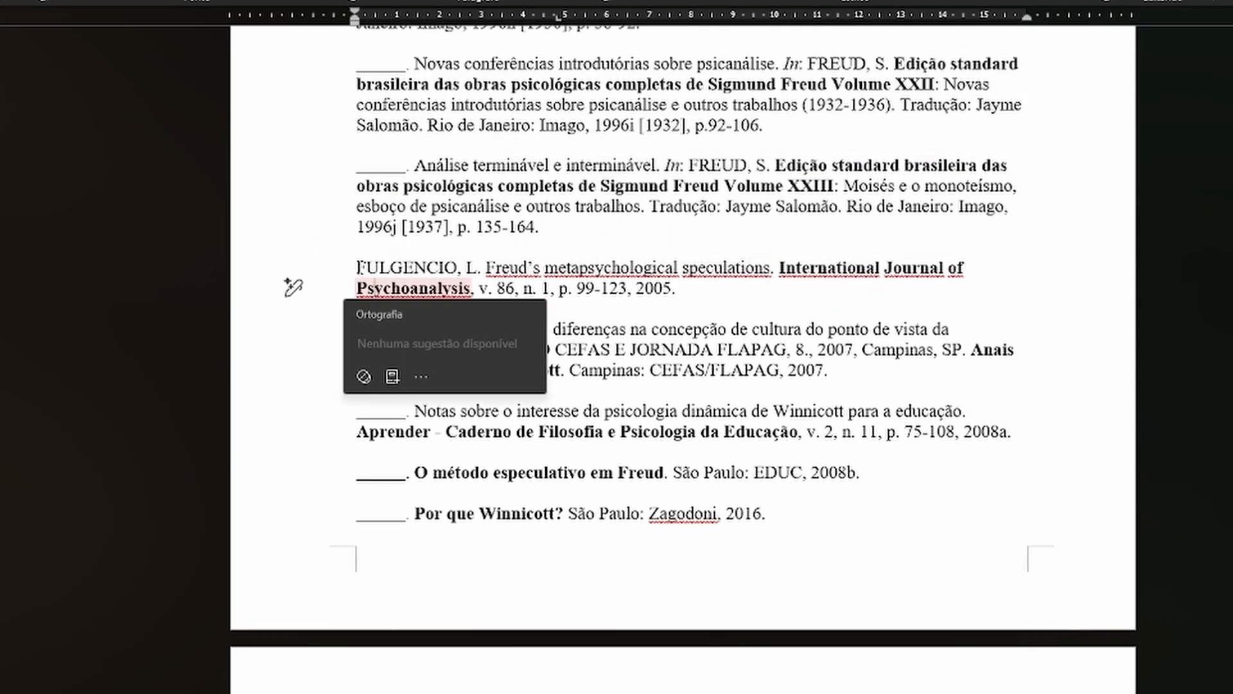
Step: Copy the remaining dissertation references from the FULGENCIO entries onward and send them to ChatGPT for ABNT formatting with full author names
scroll(693, 436, "down", 20)
scroll(692, 447, "down", 20)
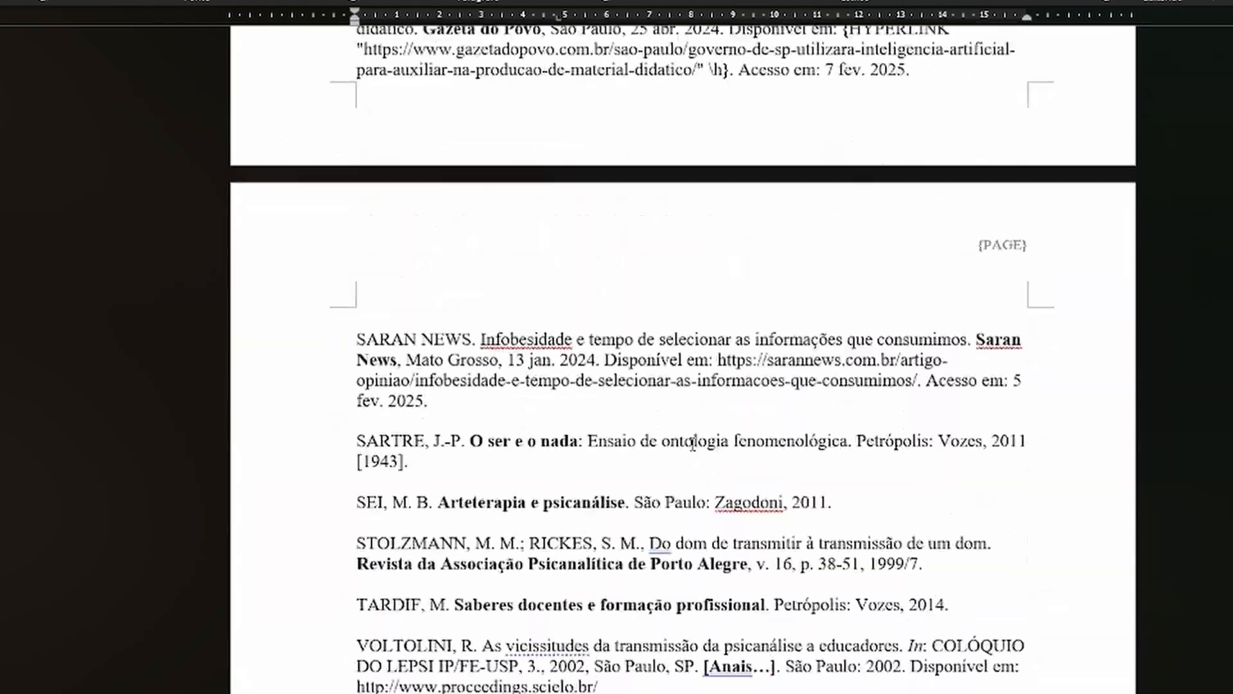
left_click_drag(294, 540, 294, 405)
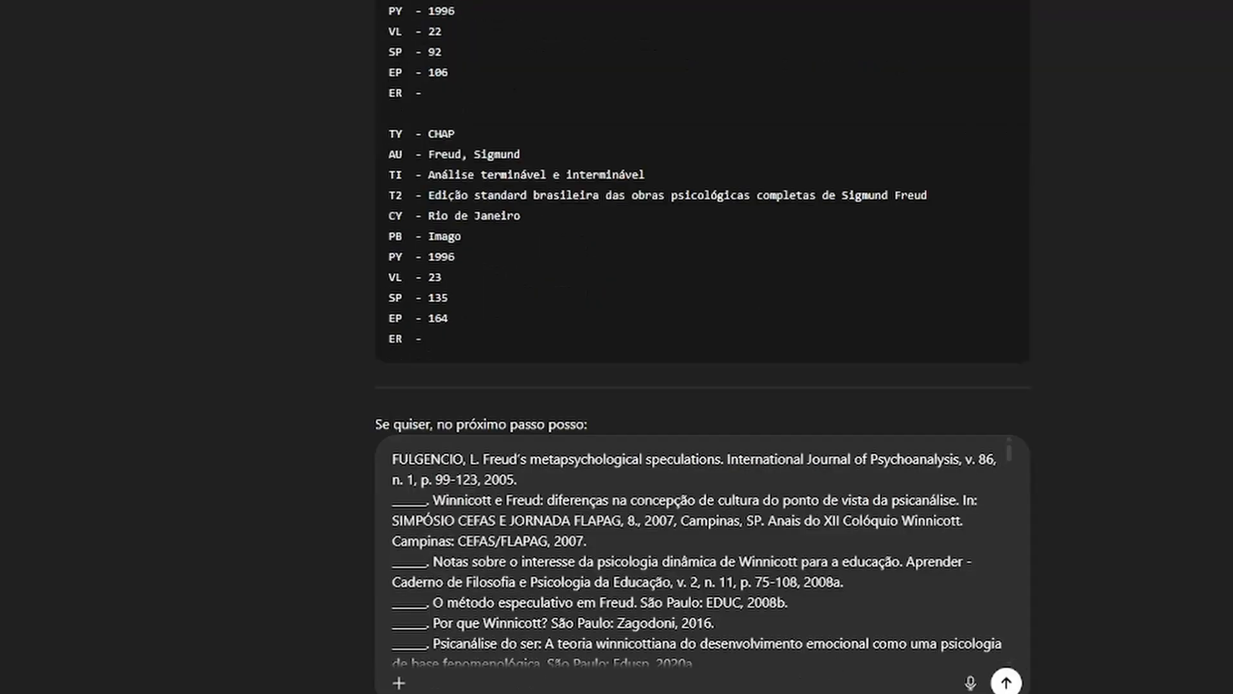
key("Return")
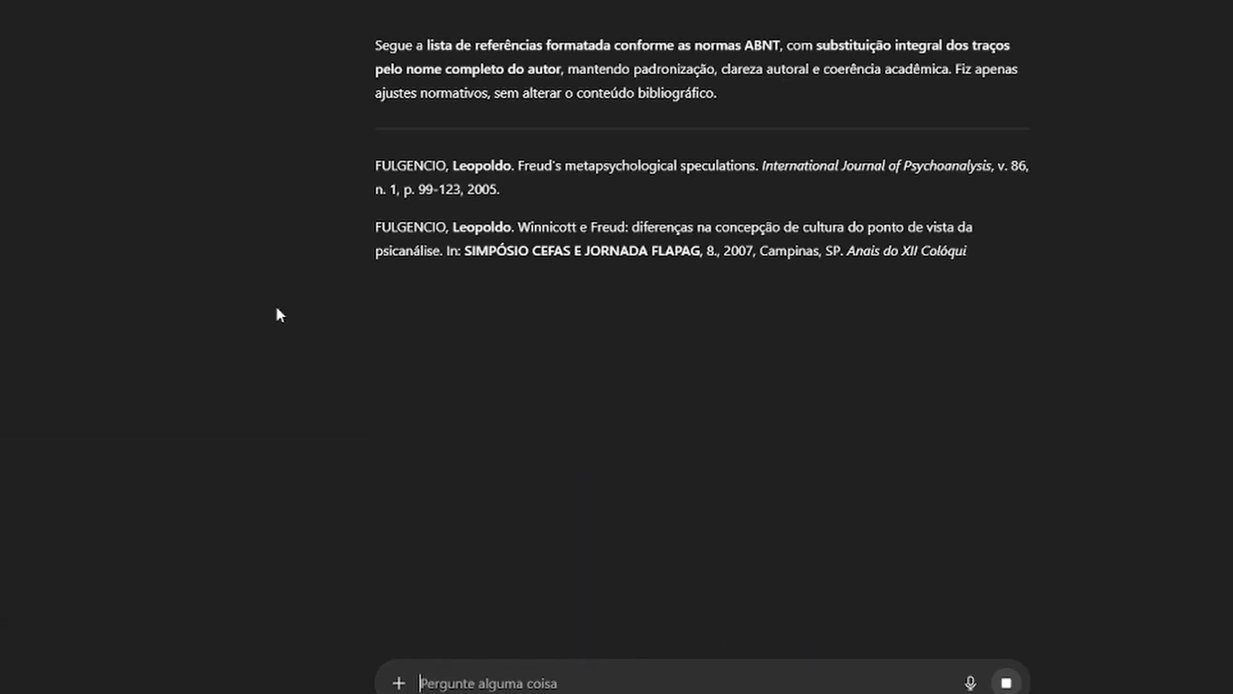
Step: Look through the ABNT-formatted references ChatGPT generates, from the FULGENCIO entries to LEONTIEV
scroll(266, 305, "down", 5)
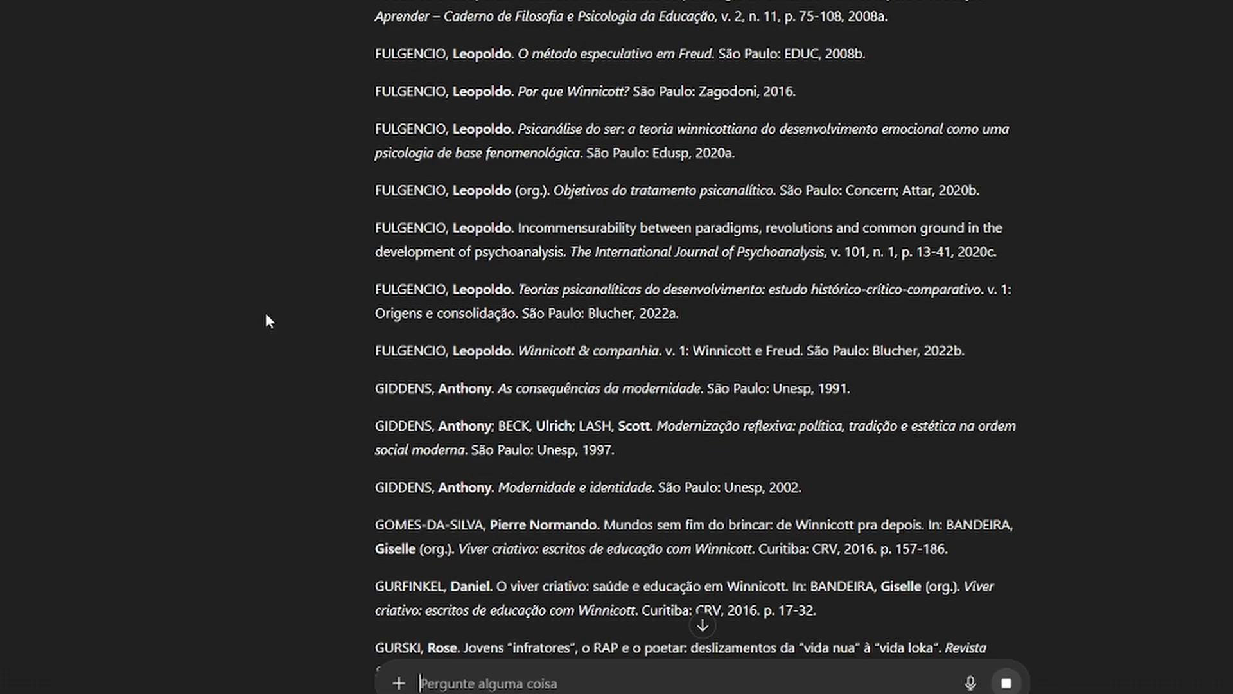
scroll(266, 315, "down", 15)
scroll(266, 314, "down", 4)
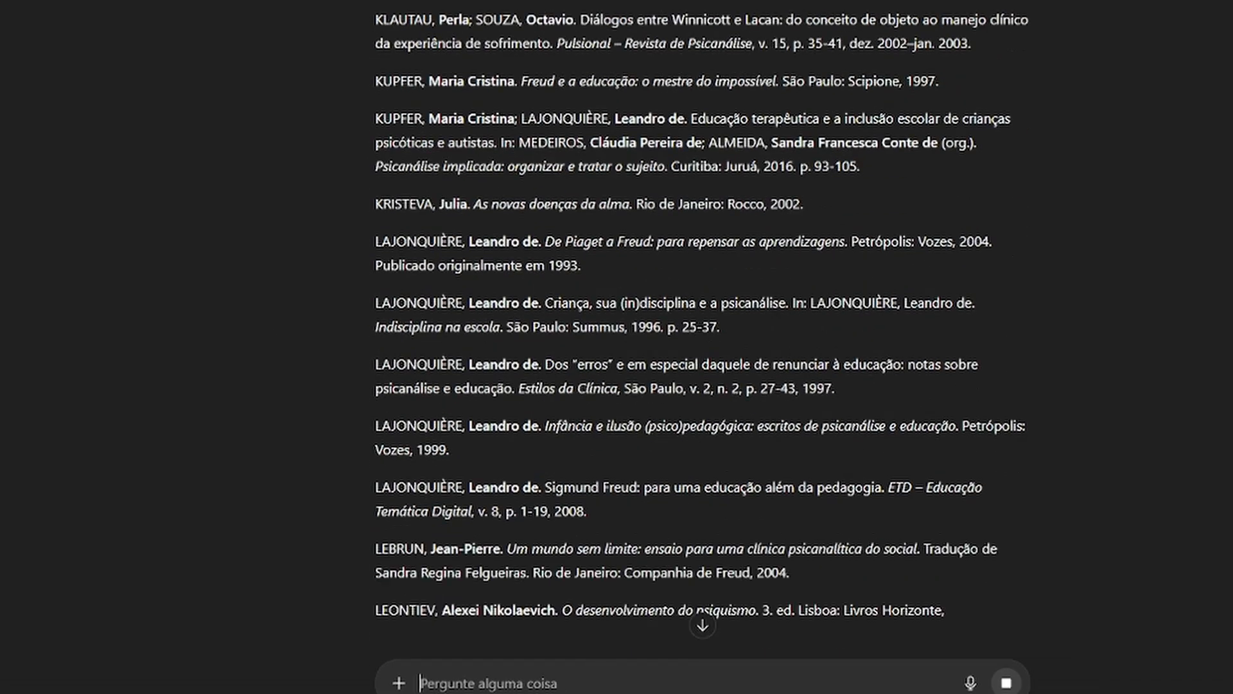
Step: Switch to EndNote online and search all the references for "KLAUTAU"
left_click(163, 132)
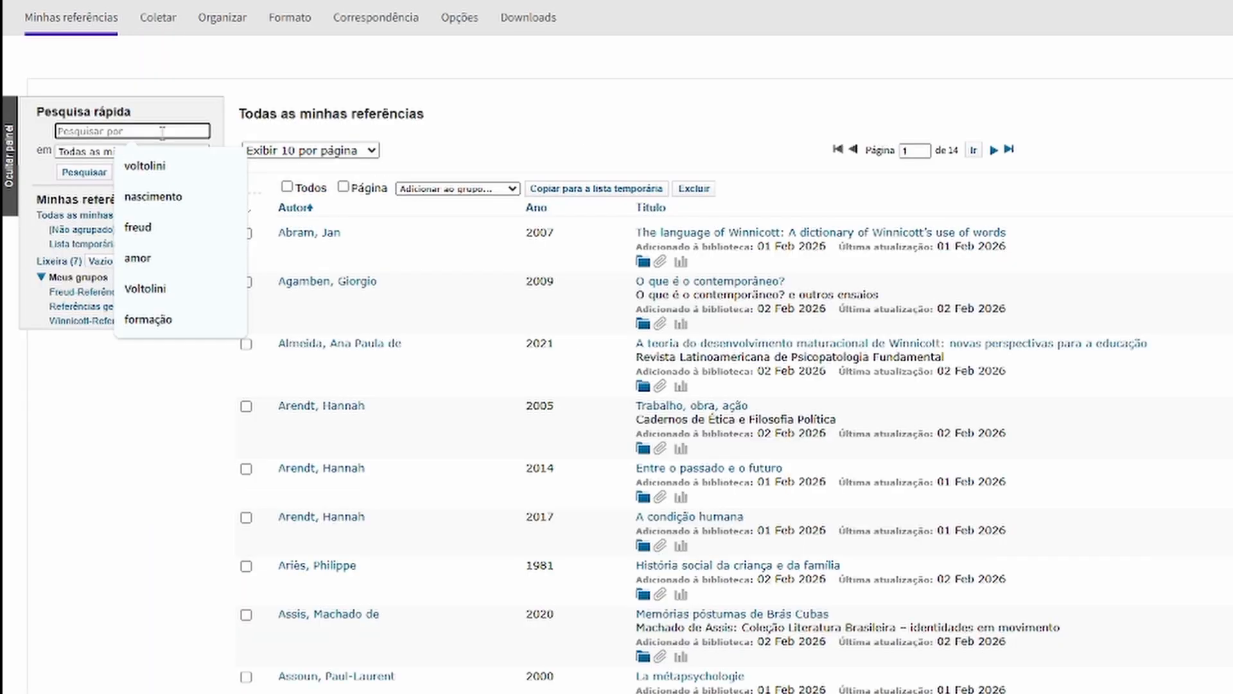
type("KLAUTAU")
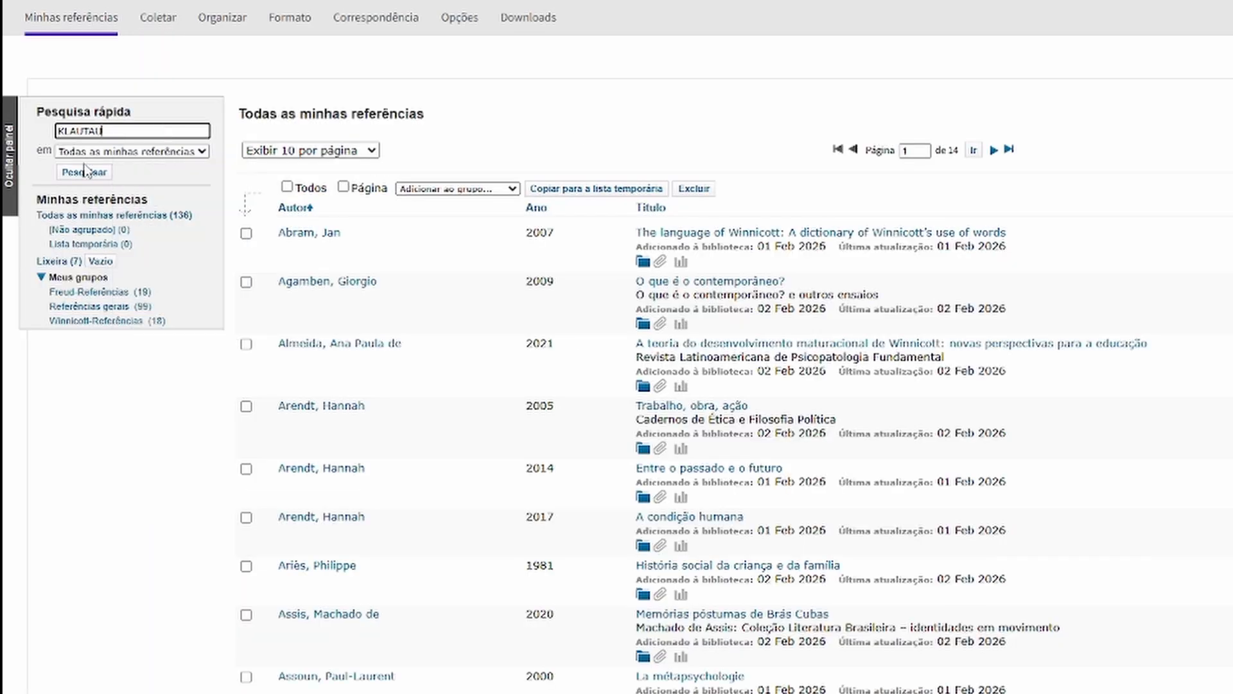
left_click(88, 171)
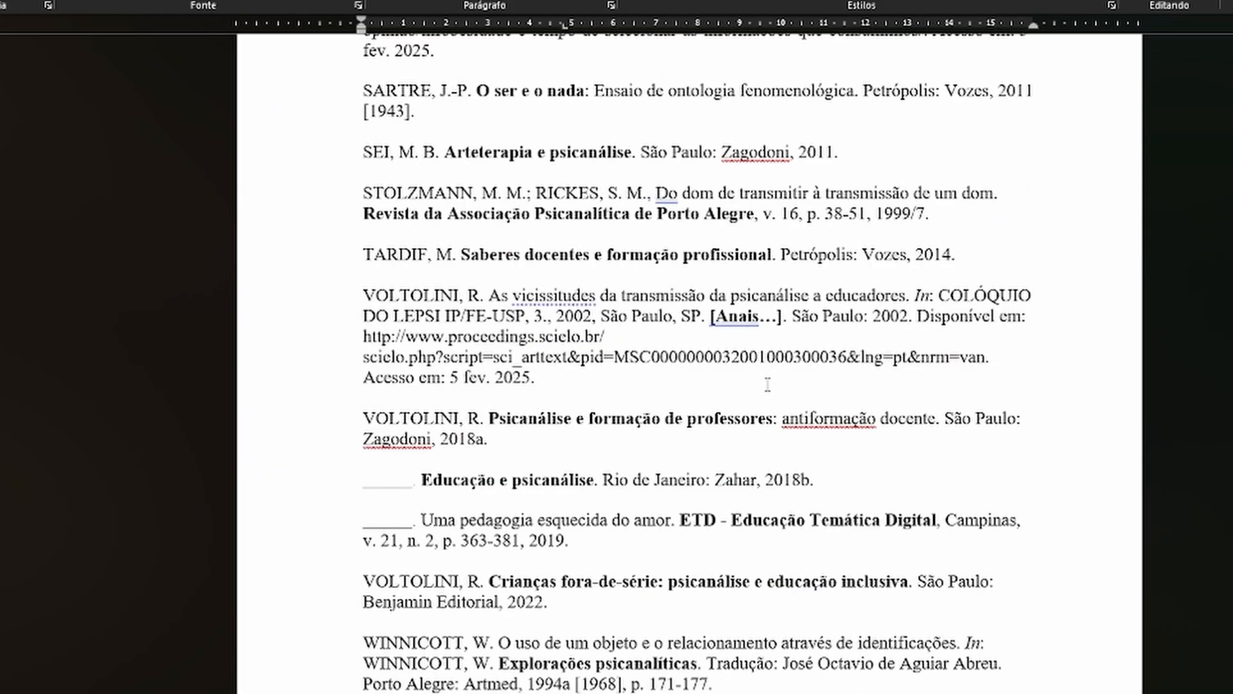
Step: Check the generated RIS entries and send ChatGPT the dissertation references from MARTÍNEZ onward for ABNT formatting
left_click_drag(299, 330, 298, 293)
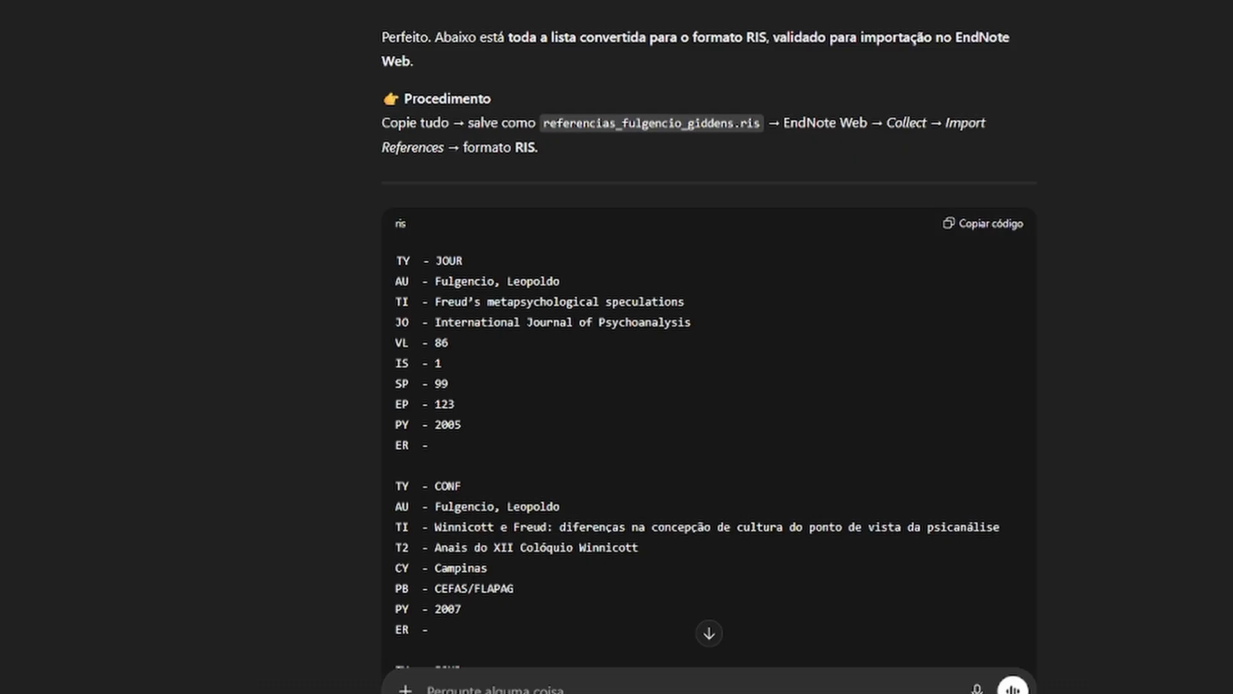
scroll(817, 682, "down", 10)
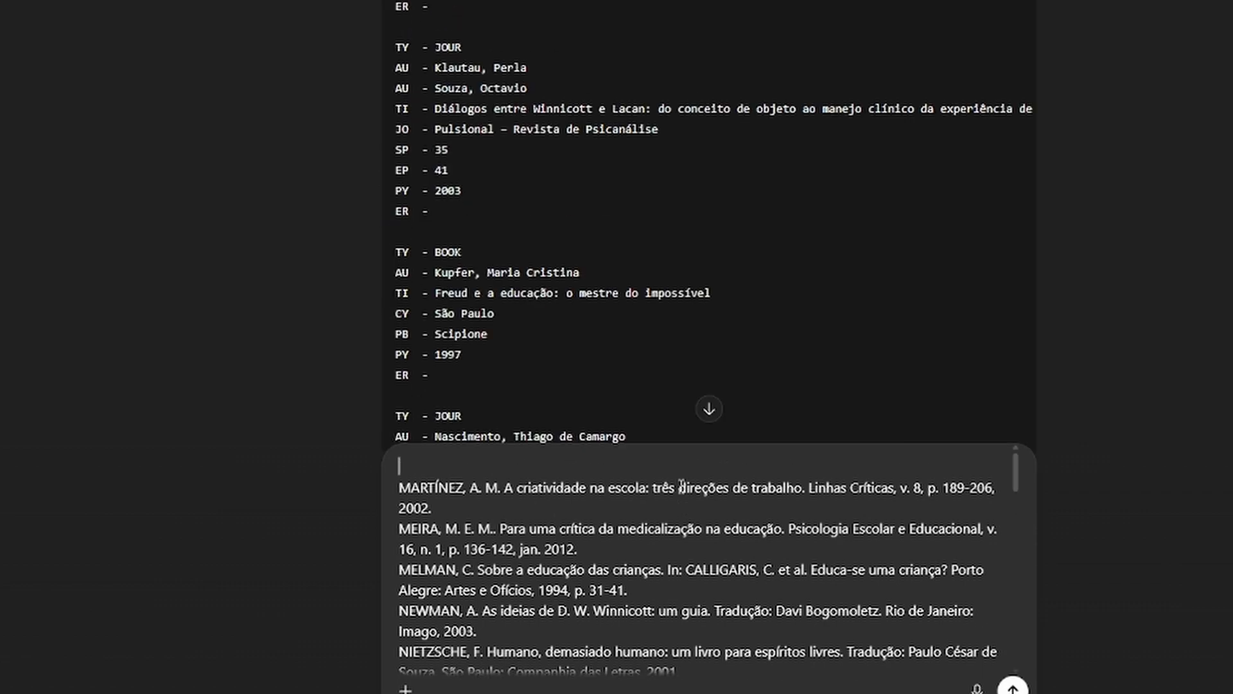
key("Return")
Step: Look through the newly formatted references and copy the dissertation references from the WINNICOTT entries onward into a new ChatGPT message
scroll(228, 389, "down", 14)
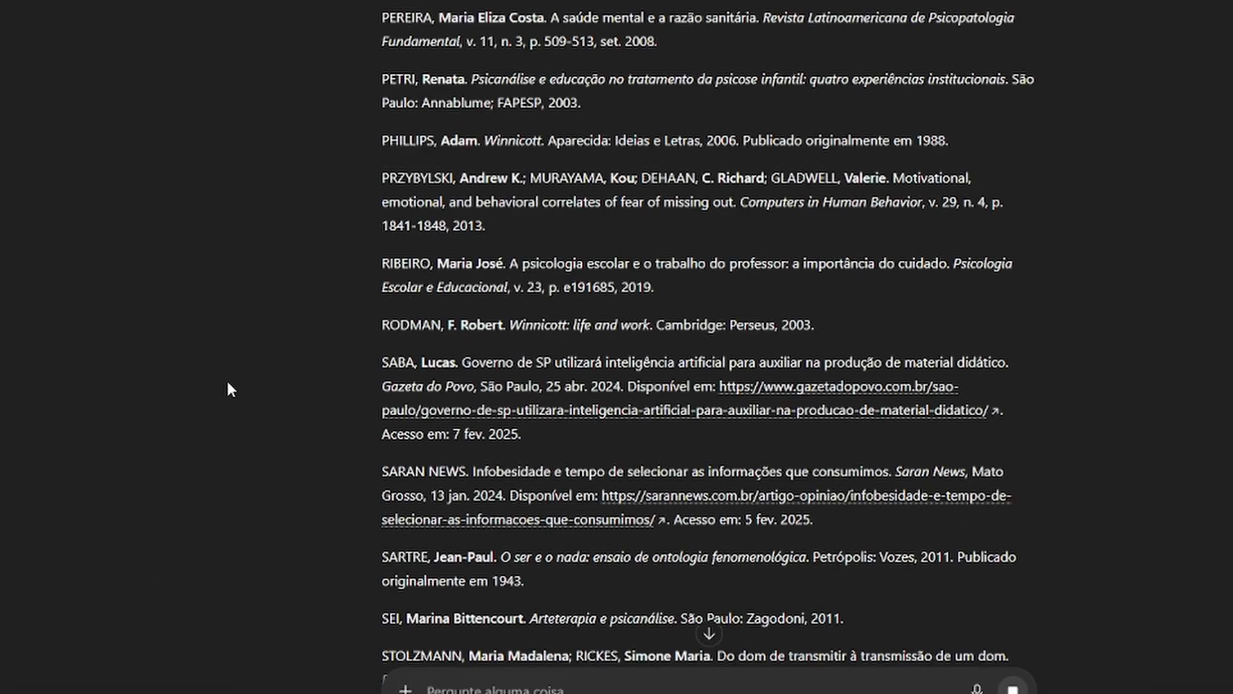
scroll(334, 294, "up", 15)
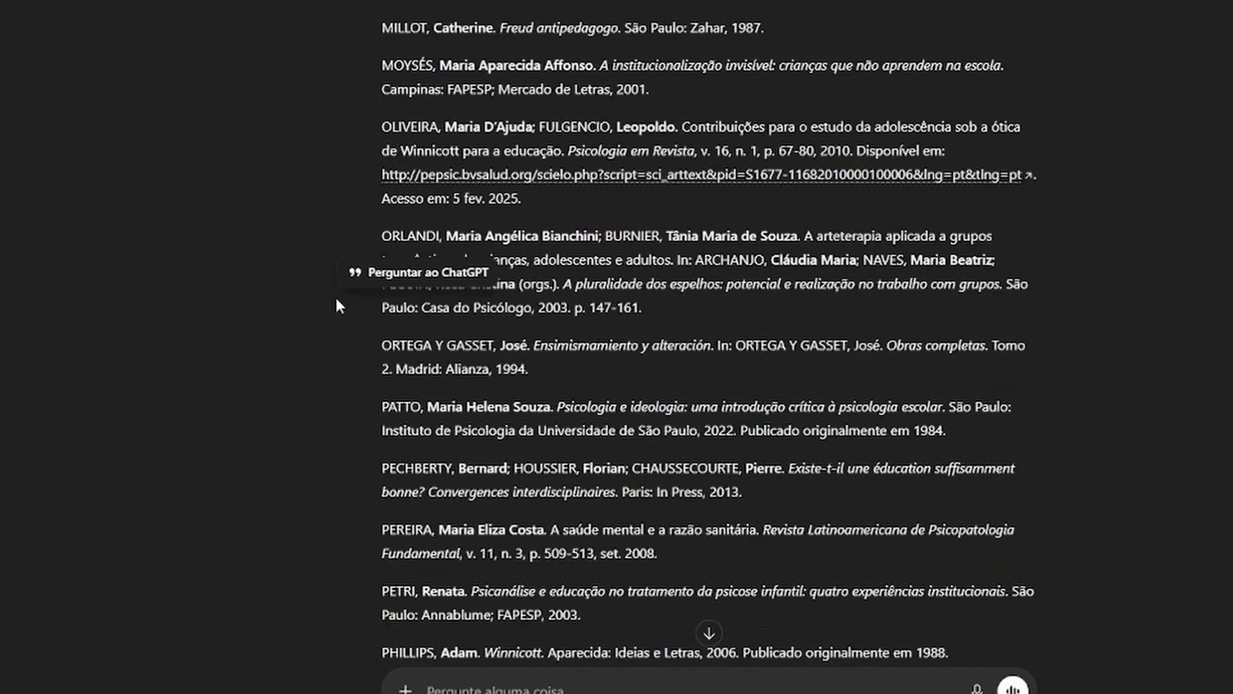
left_click_drag(334, 295, 741, 247)
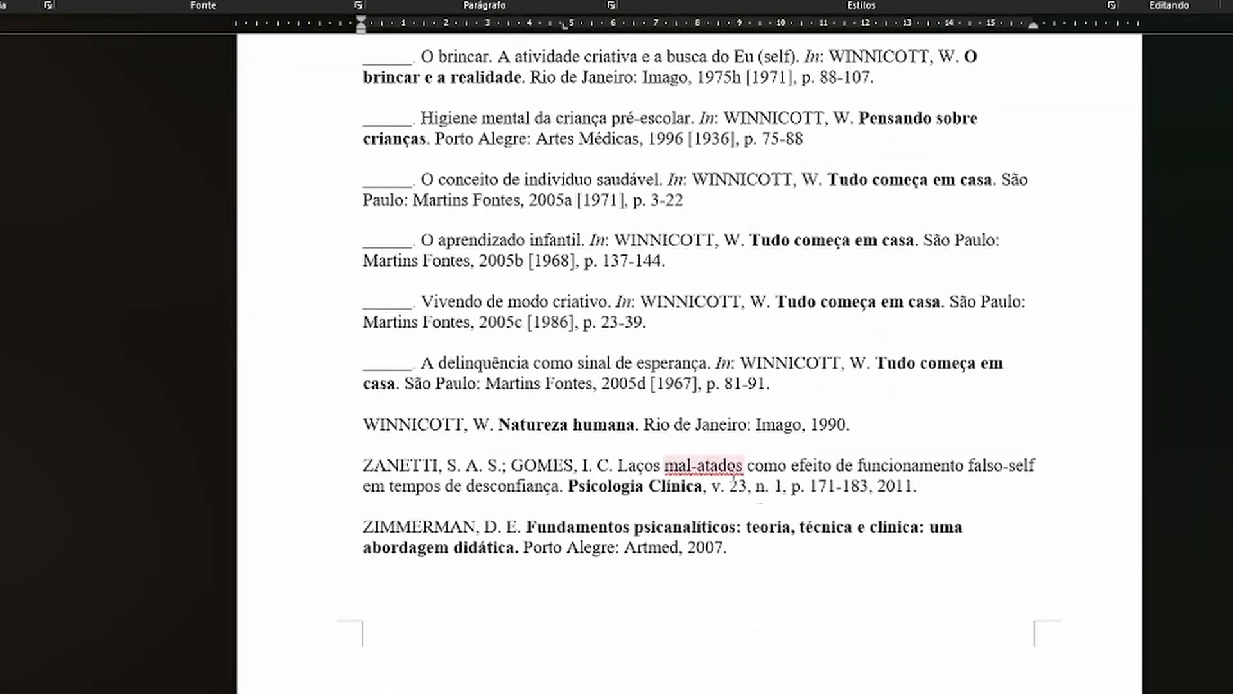
left_click(297, 543, "shift")
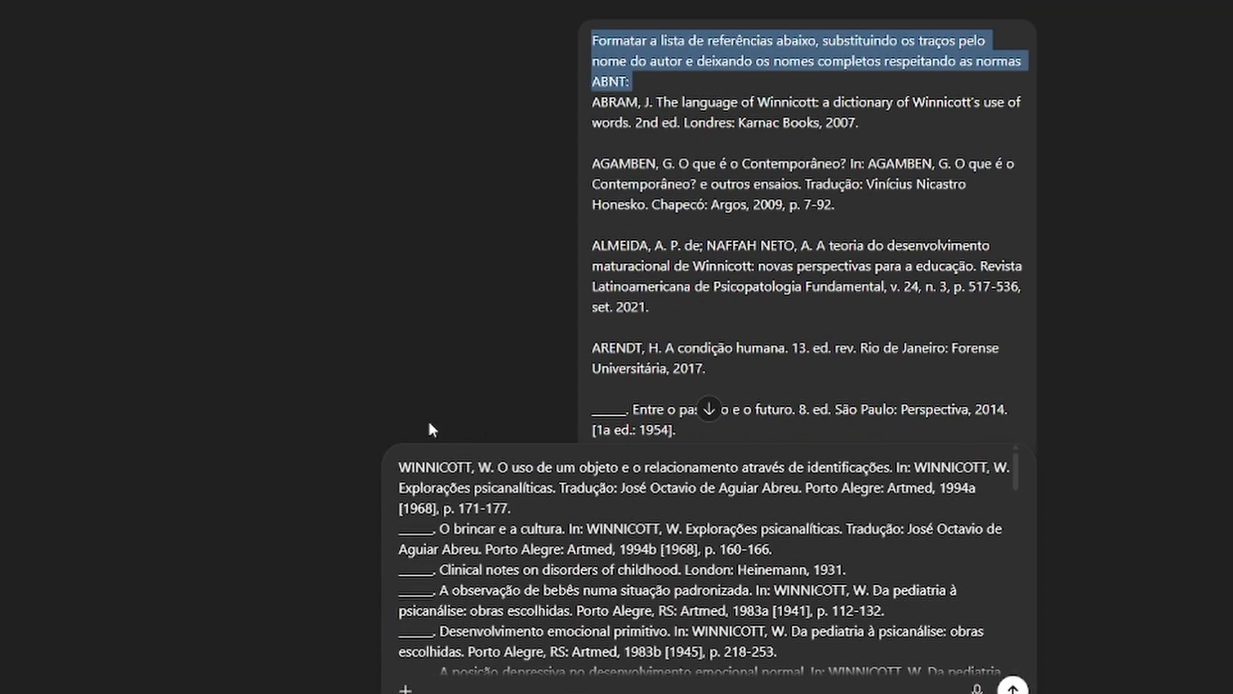